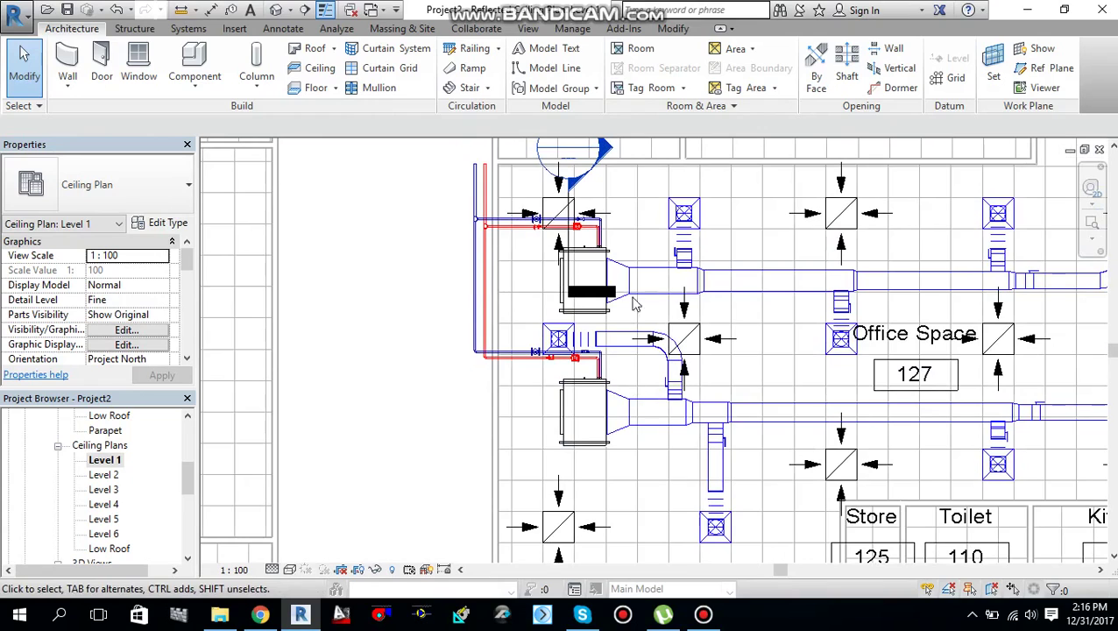
pyautogui.scroll(-1, 570, 294)
pyautogui.scroll(2, 578, 268)
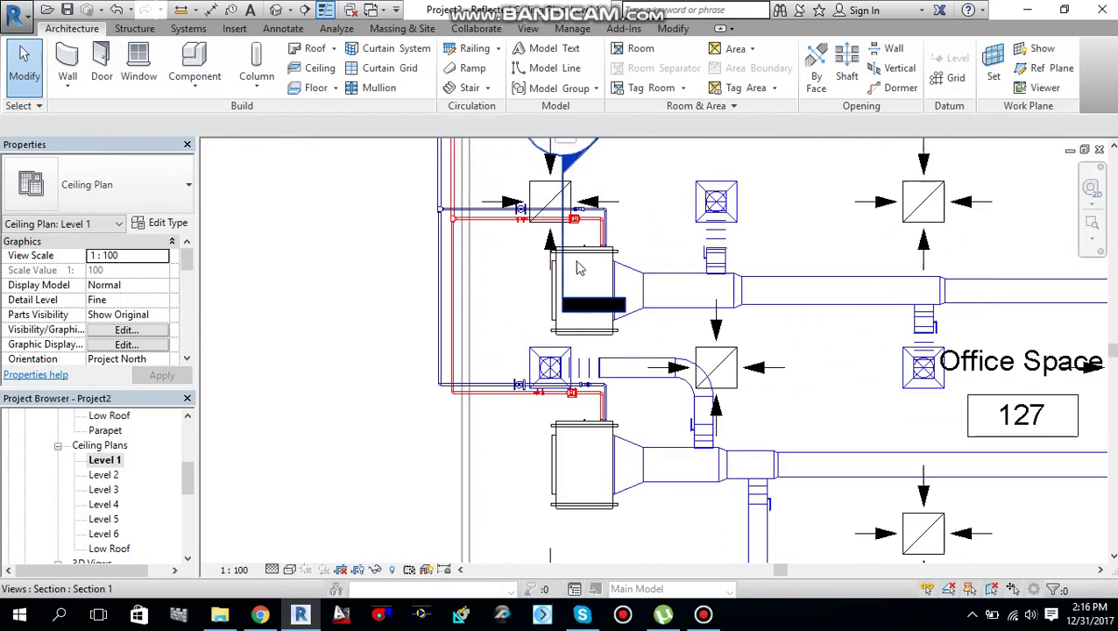
pyautogui.click(591, 257)
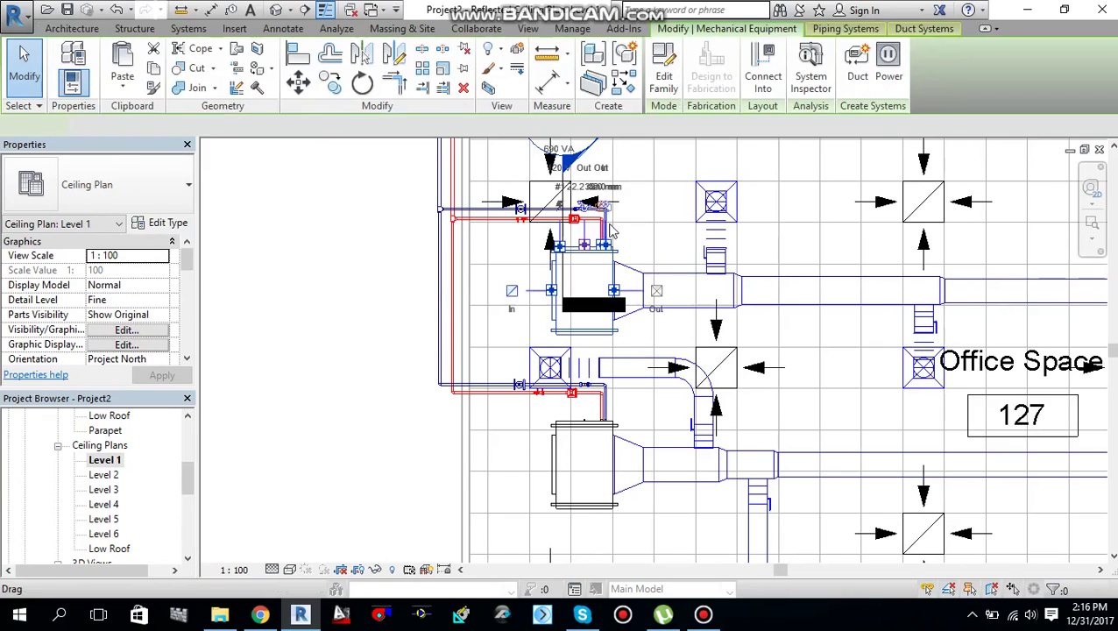
pyautogui.moveTo(664, 232); pyautogui.dragTo(700, 259, button='middle')
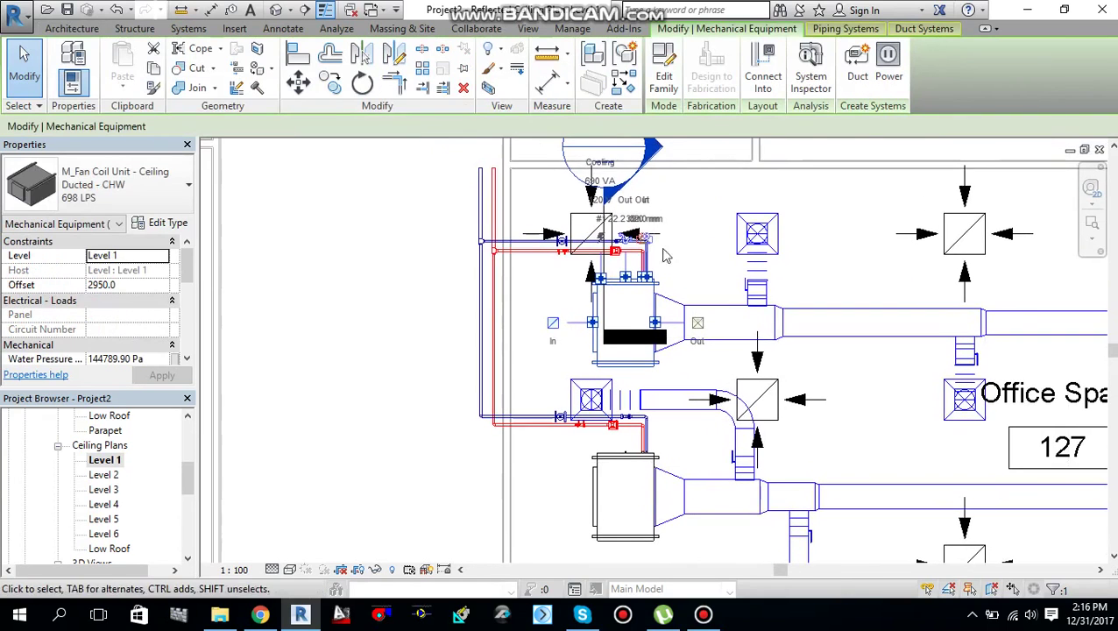
pyautogui.scroll(2, 621, 250)
pyautogui.scroll(2, 629, 273)
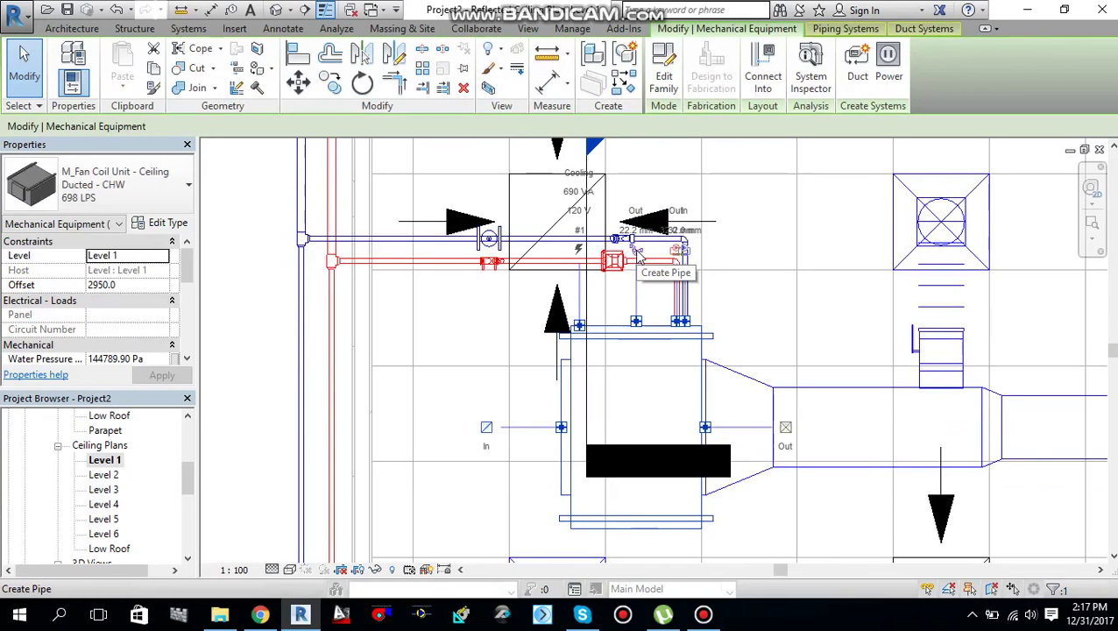
pyautogui.scroll(2, 638, 254)
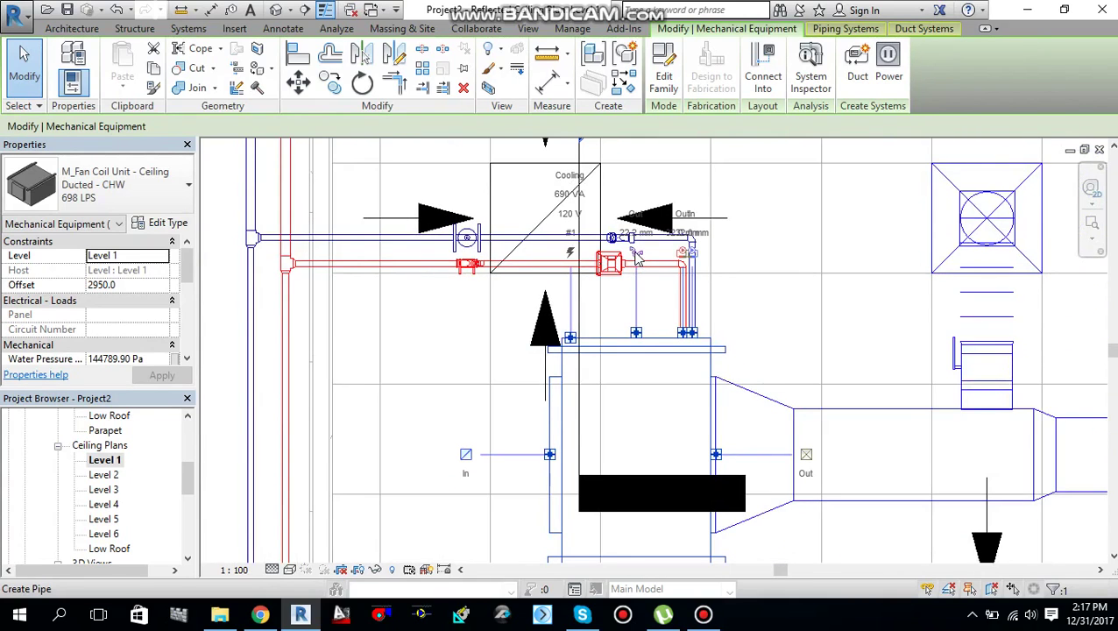
pyautogui.click(636, 295)
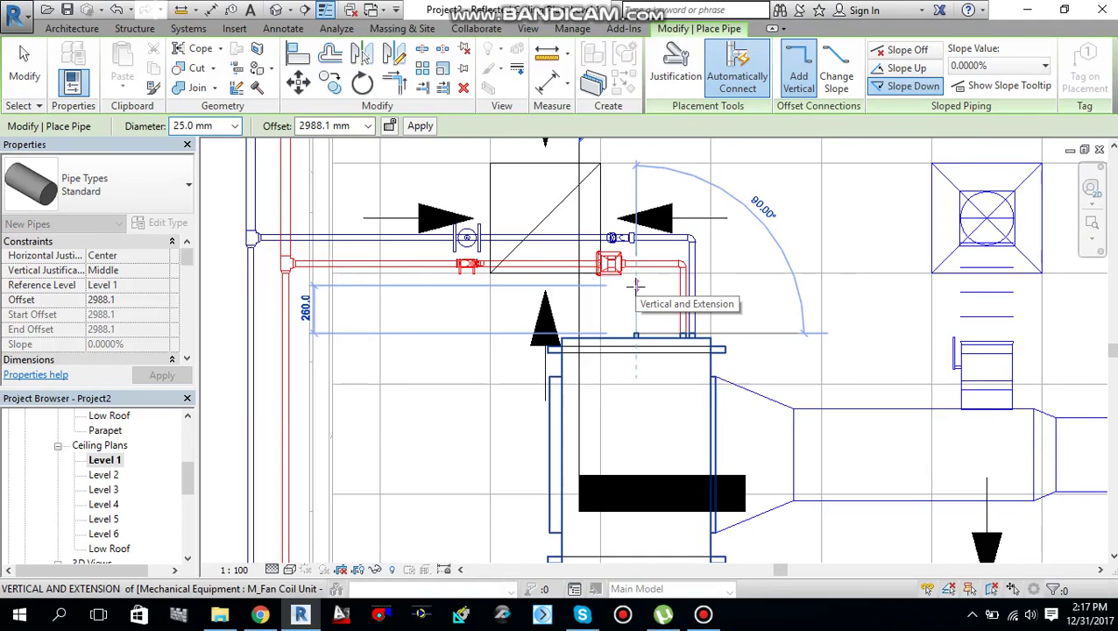
pyautogui.scroll(2, 635, 298)
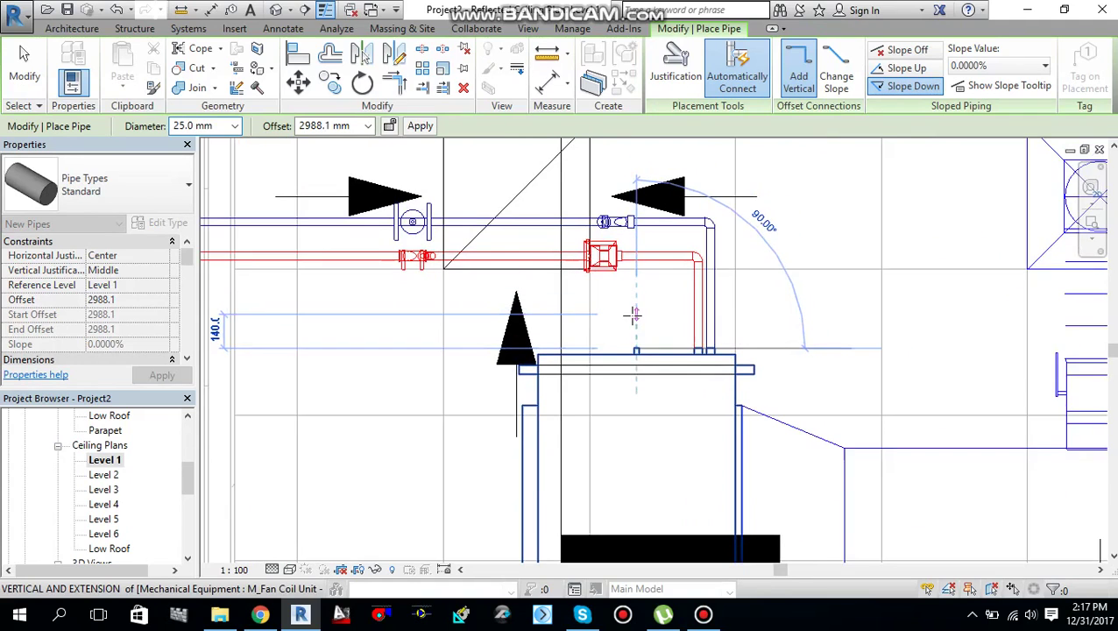
pyautogui.scroll(-2, 634, 314)
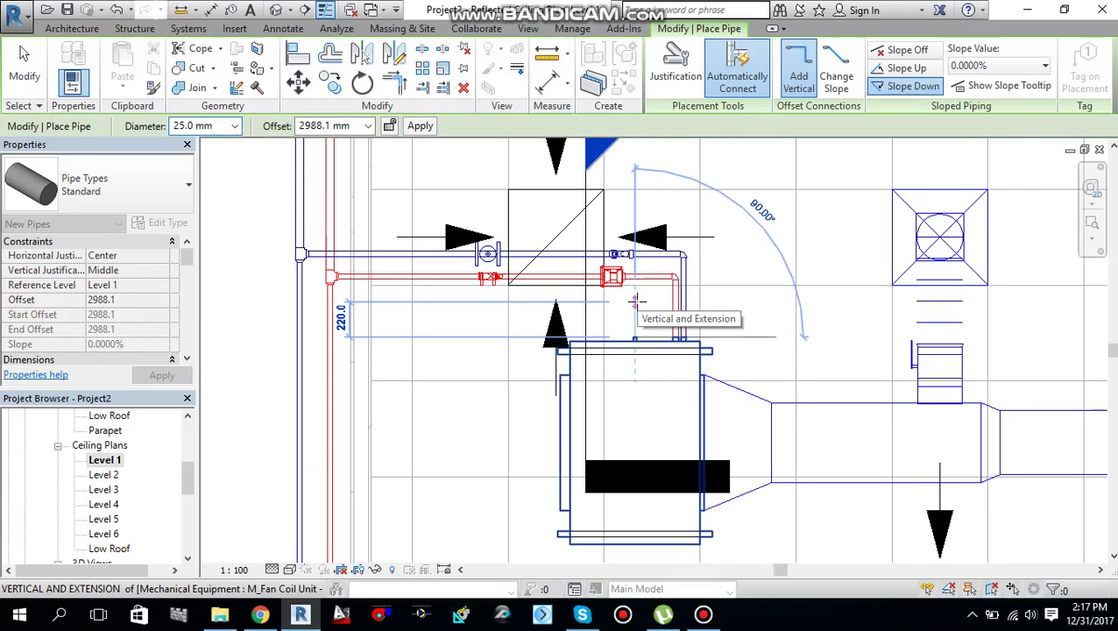
pyautogui.scroll(1, 637, 307)
pyautogui.press('Escape')
pyautogui.press('Escape')
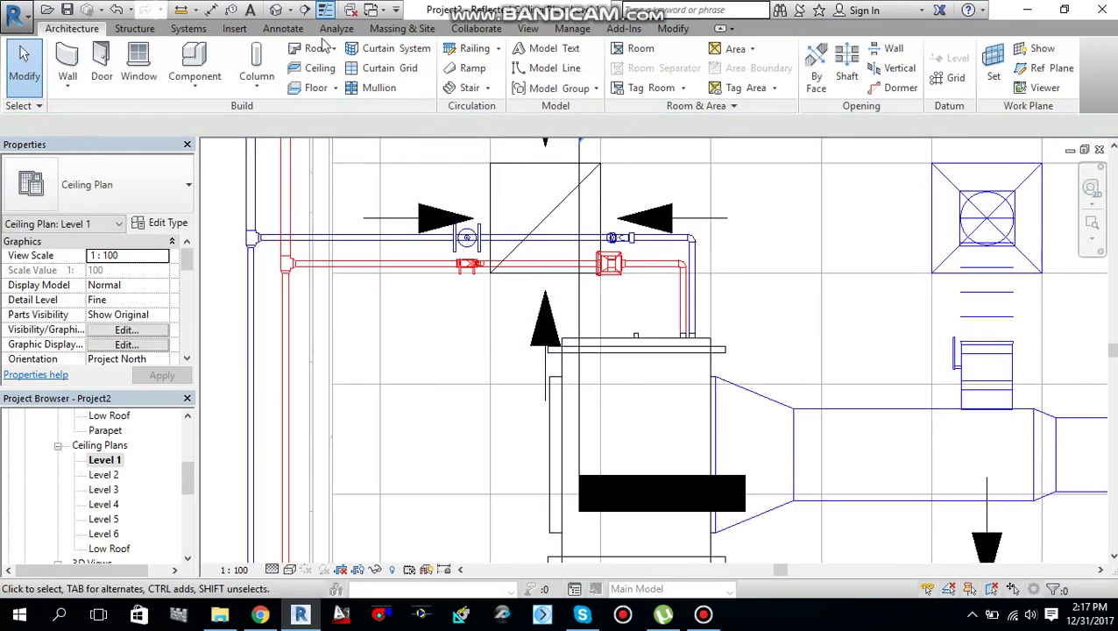
# - Turn on the visibility of the Sanitary filter in the Level 1 ceiling plan's graphic overrides
pyautogui.click(532, 28)
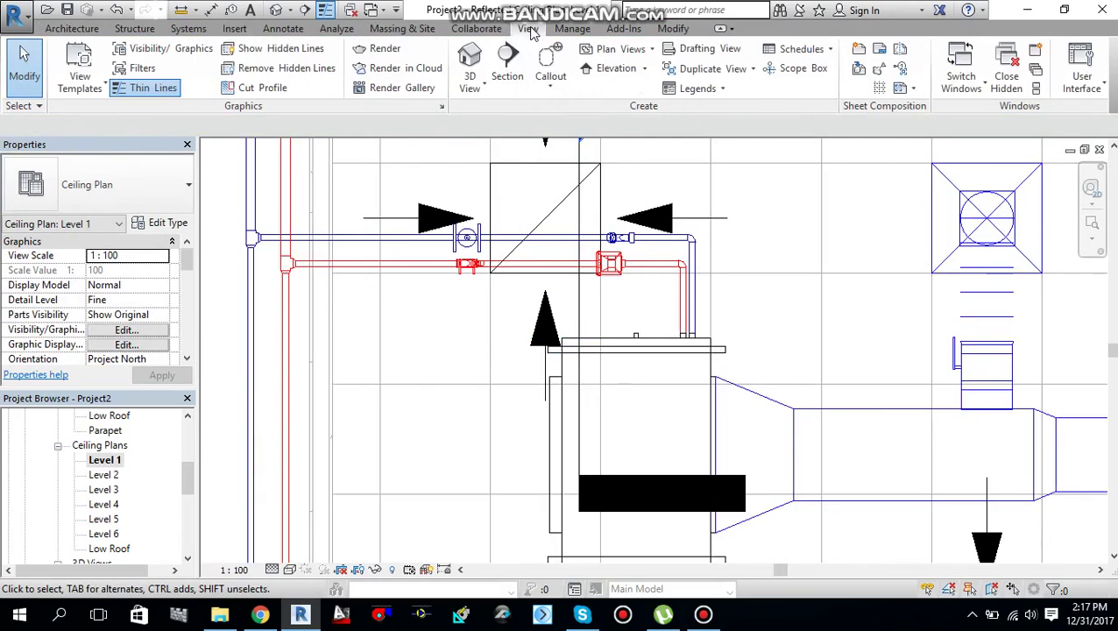
pyautogui.click(151, 50)
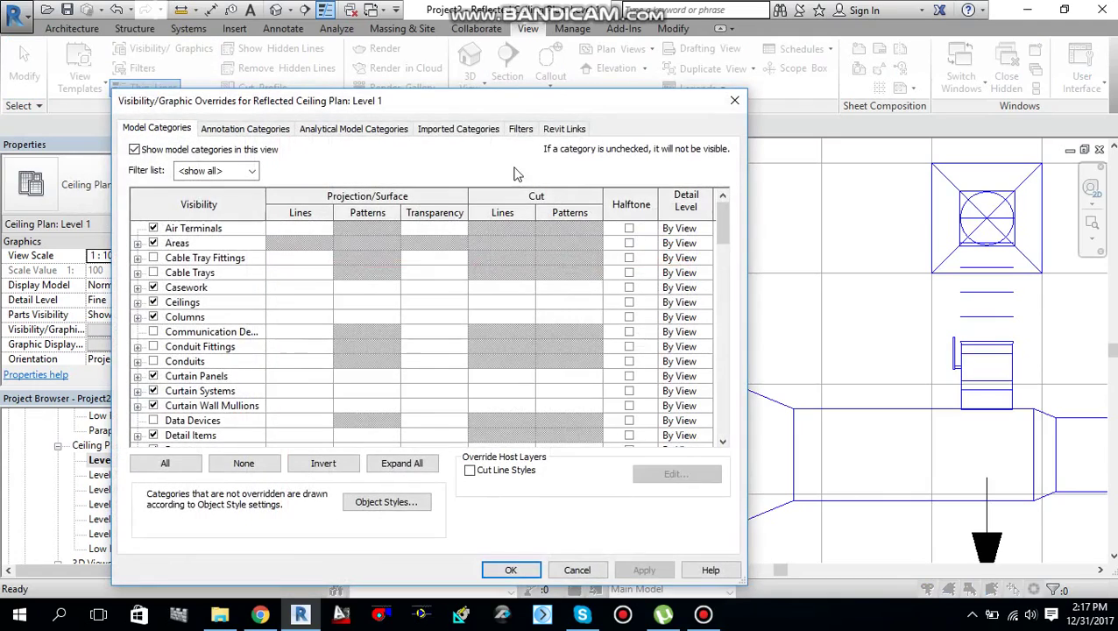
pyautogui.click(520, 130)
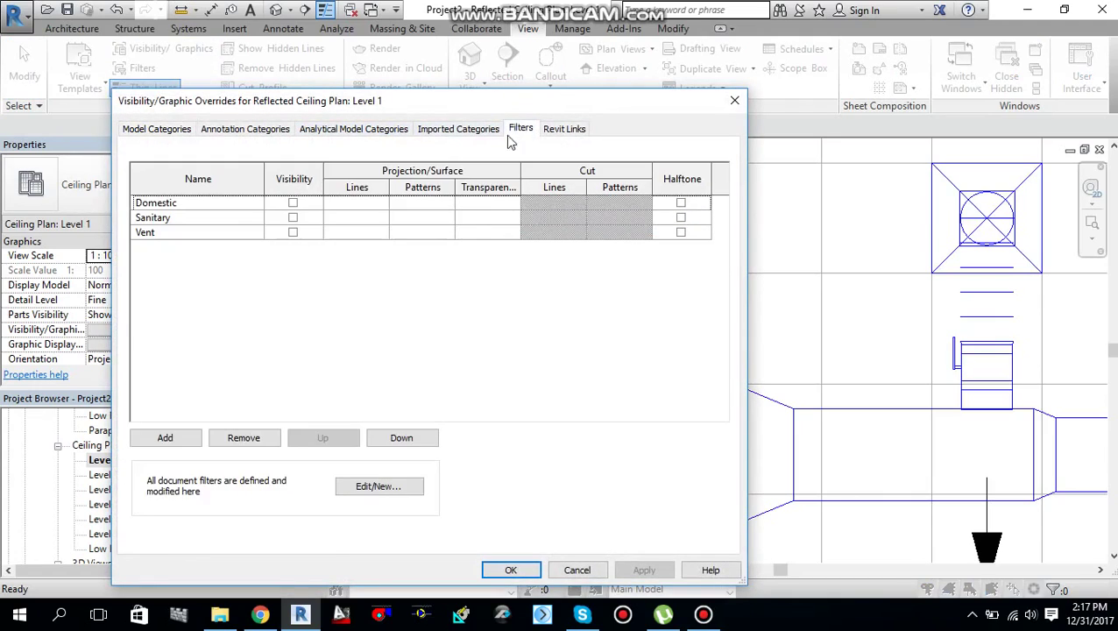
pyautogui.click(294, 218)
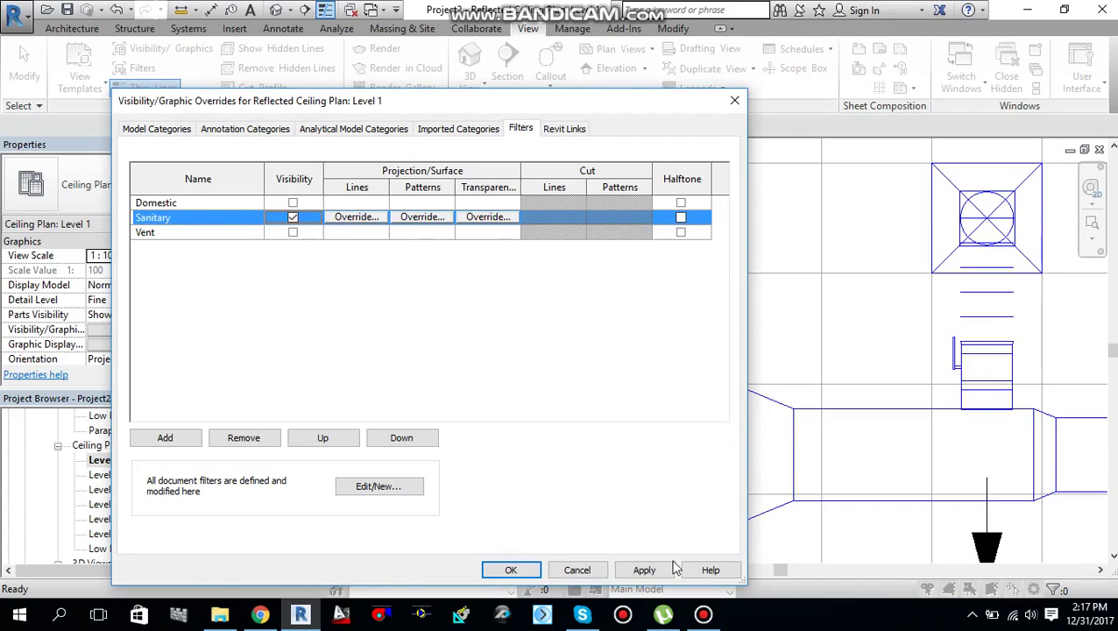
pyautogui.click(640, 572)
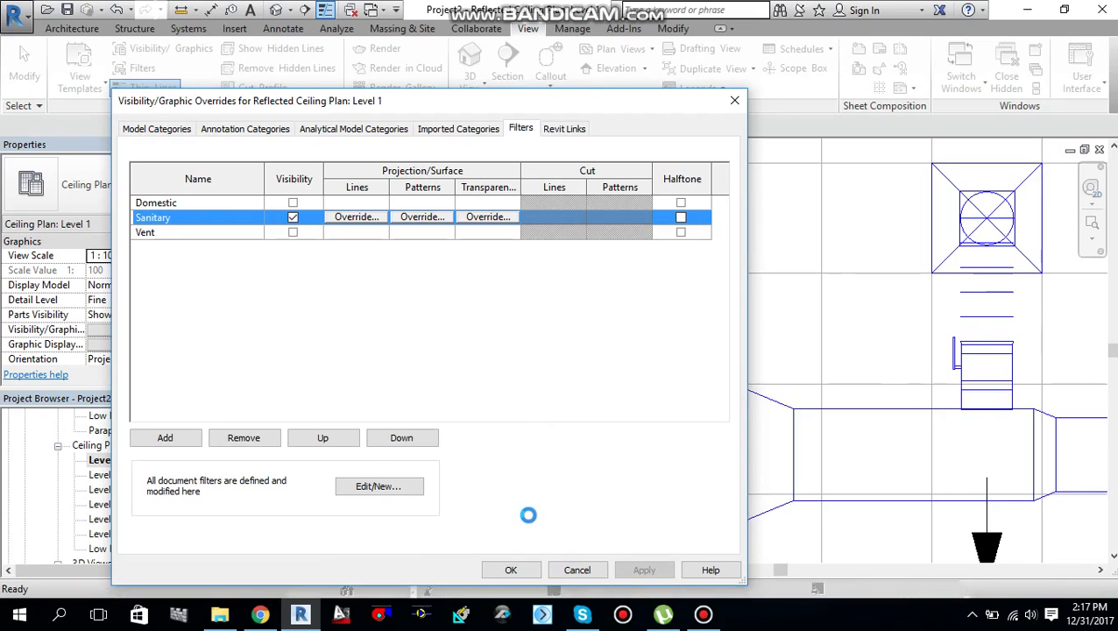
# - Delete the existing section line crossing the upper fan coil unit, including its section view
pyautogui.scroll(-3, 679, 377)
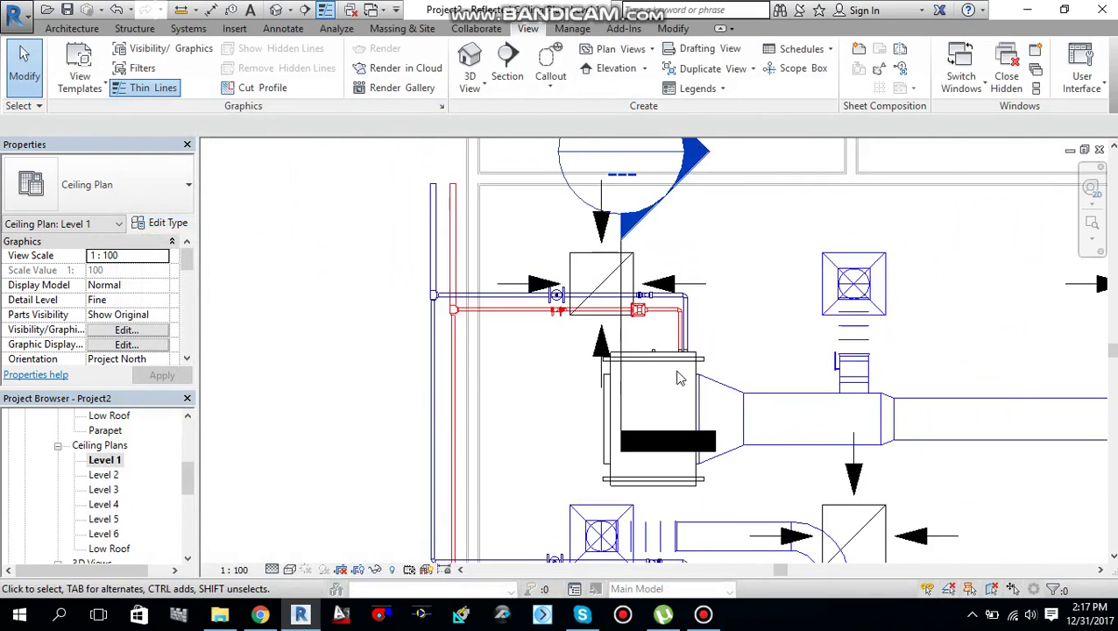
pyautogui.click(635, 349)
pyautogui.press('Delete')
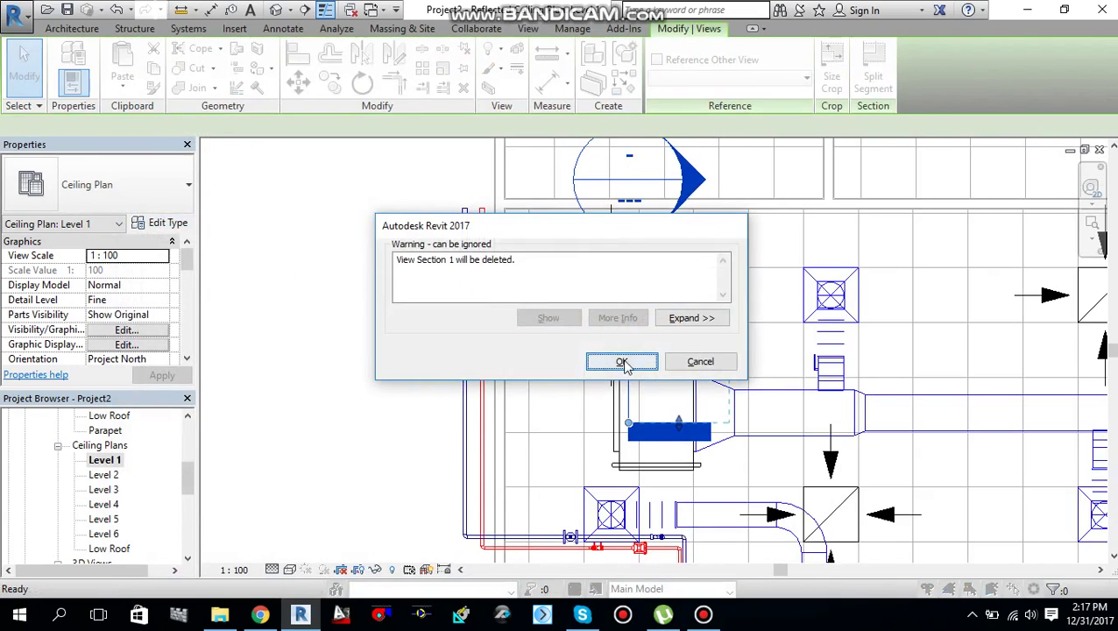
pyautogui.click(622, 362)
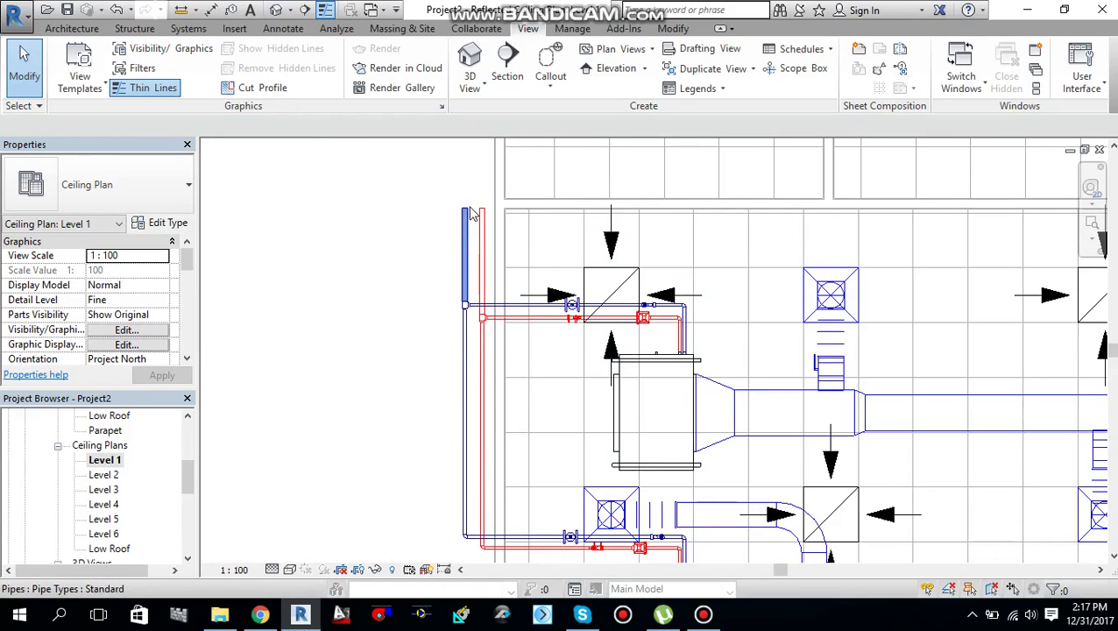
# - Draw a vertical section through the upper fan coil unit and its pipes, and shorten its view depth to just past the unit
pyautogui.click(305, 11)
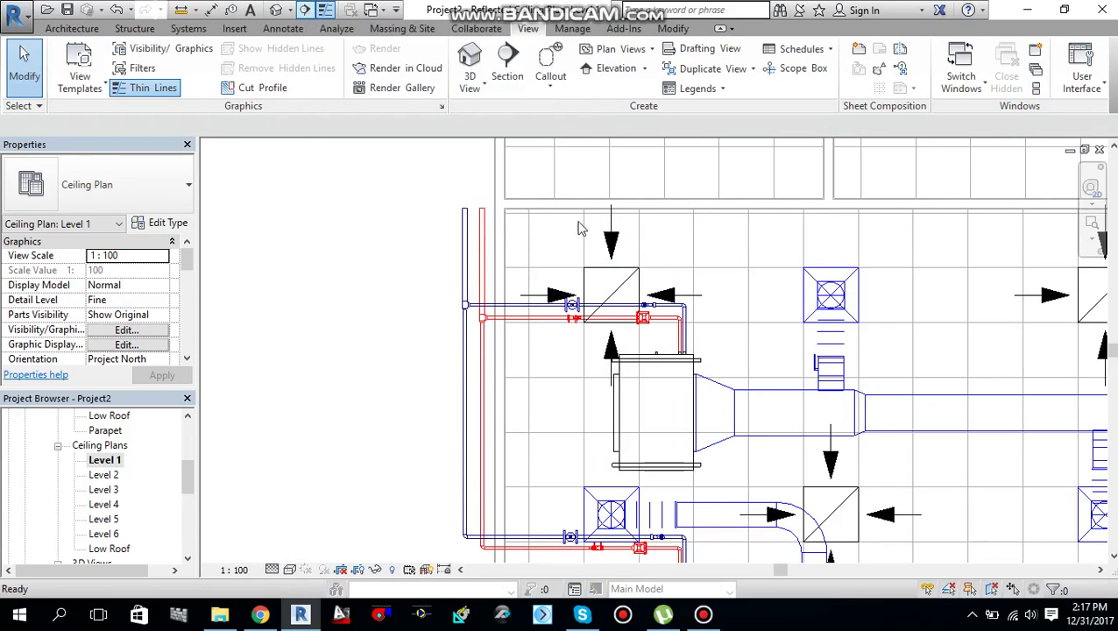
pyautogui.click(649, 247)
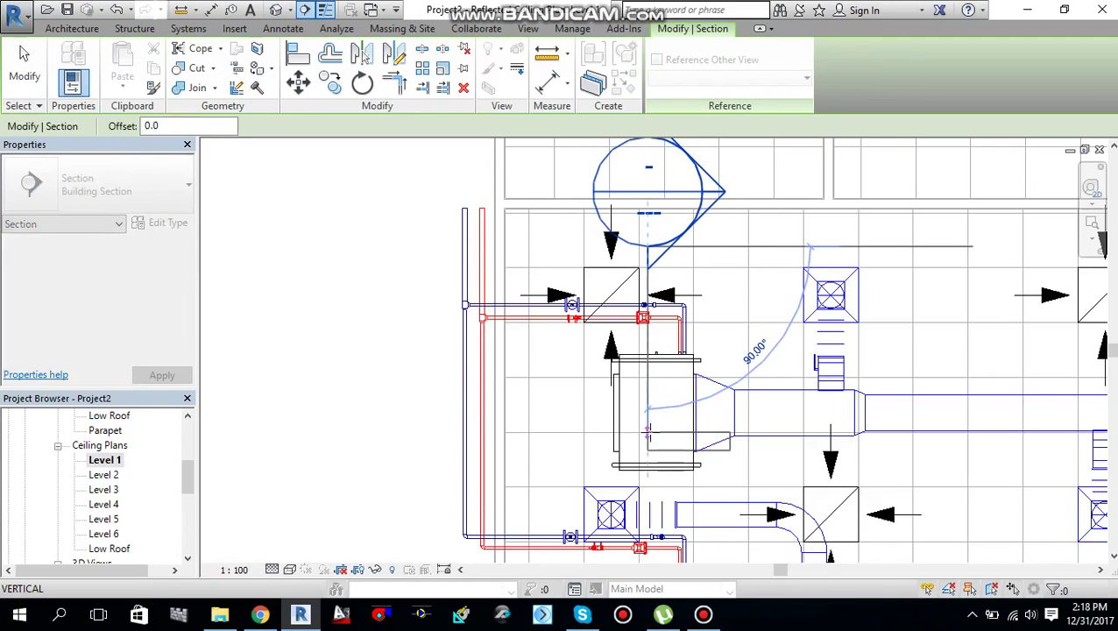
pyautogui.click(677, 364)
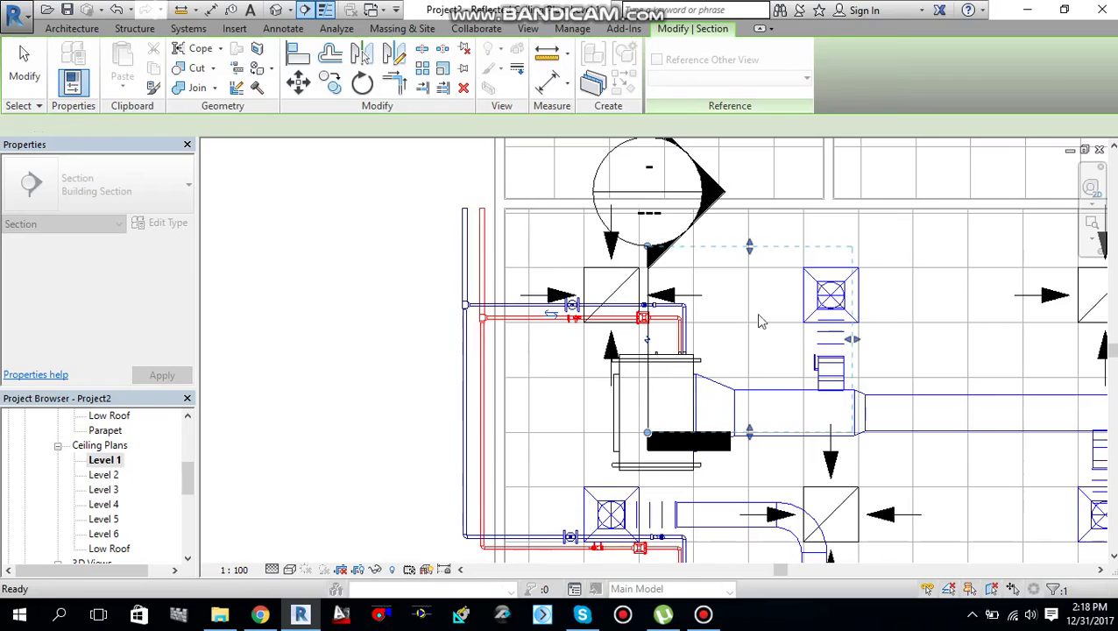
pyautogui.moveTo(846, 342); pyautogui.dragTo(739, 327)
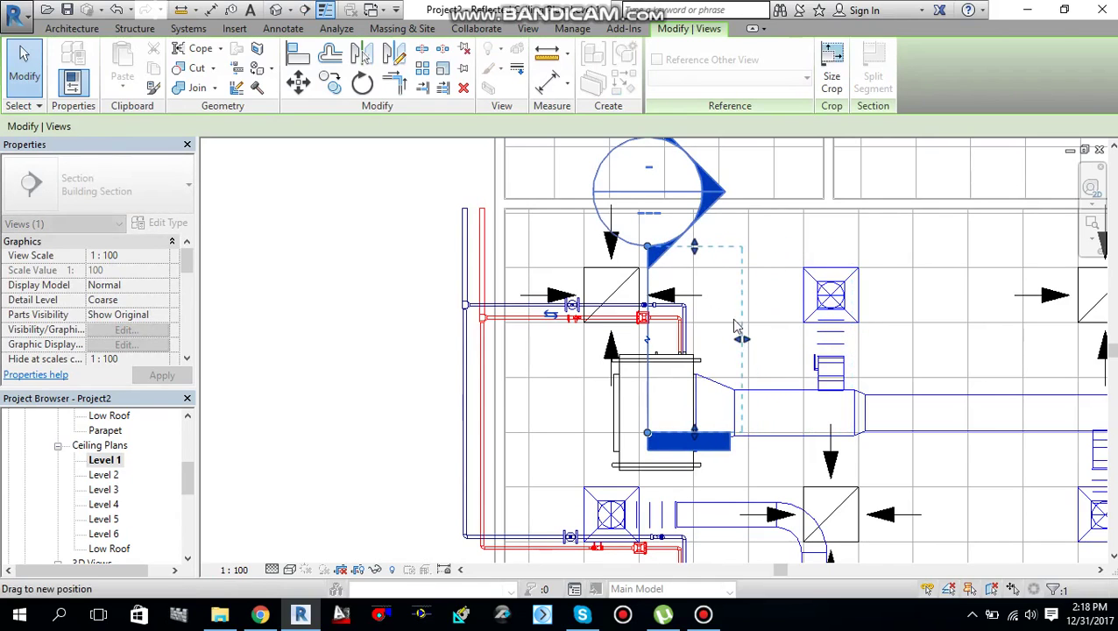
pyautogui.click(758, 254)
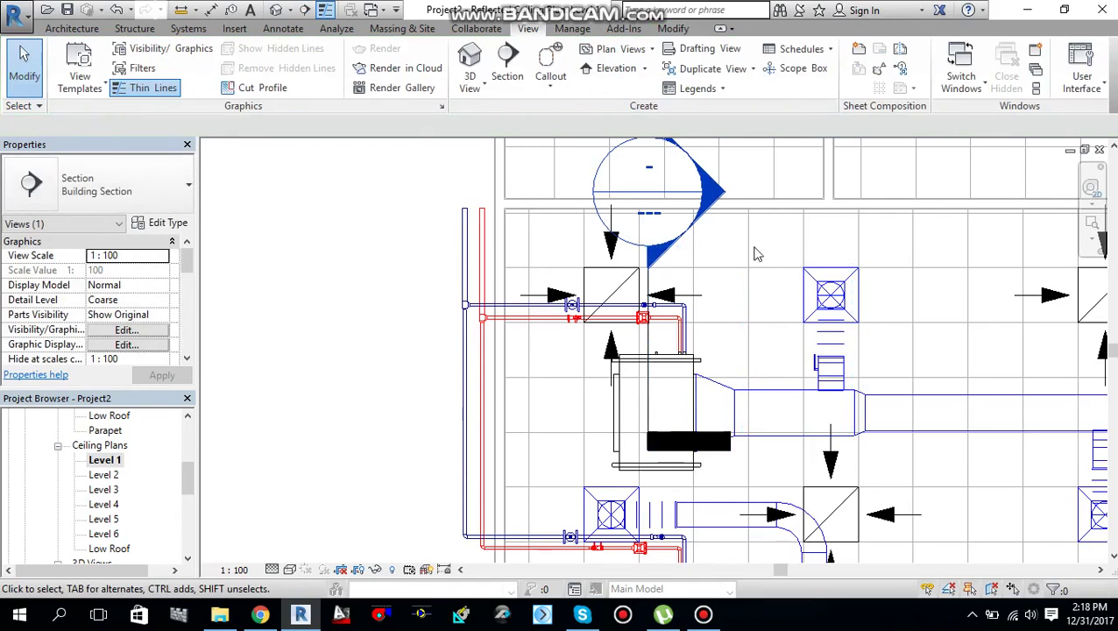
# - Move the new section line slightly farther left, toward the fan coil unit's inlet side
pyautogui.click(649, 350)
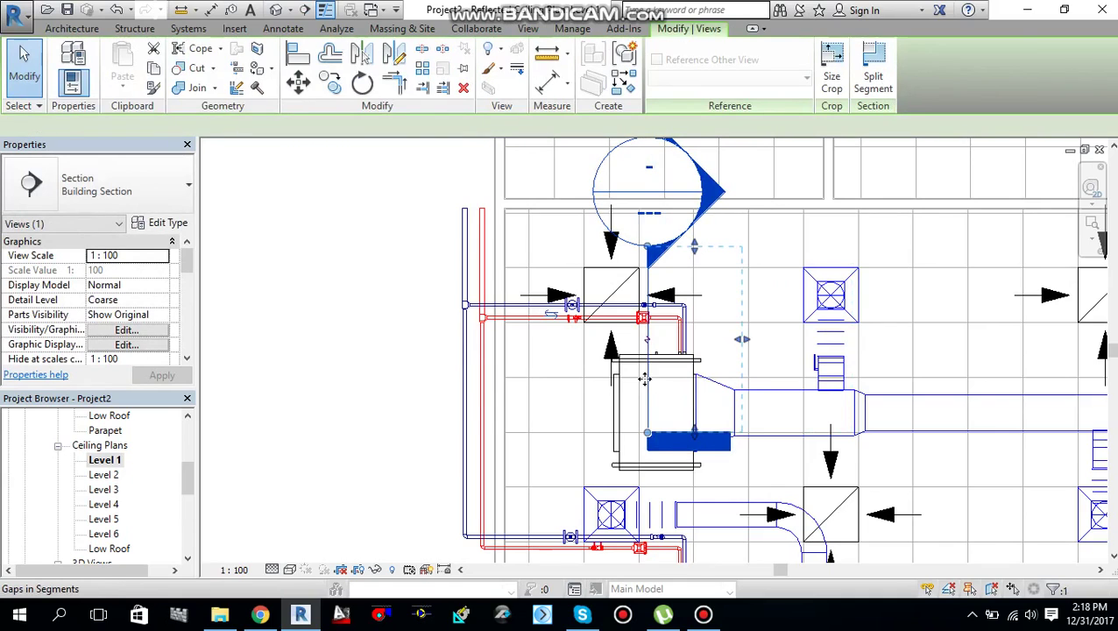
pyautogui.moveTo(626, 378); pyautogui.dragTo(609, 378)
pyautogui.click(765, 260)
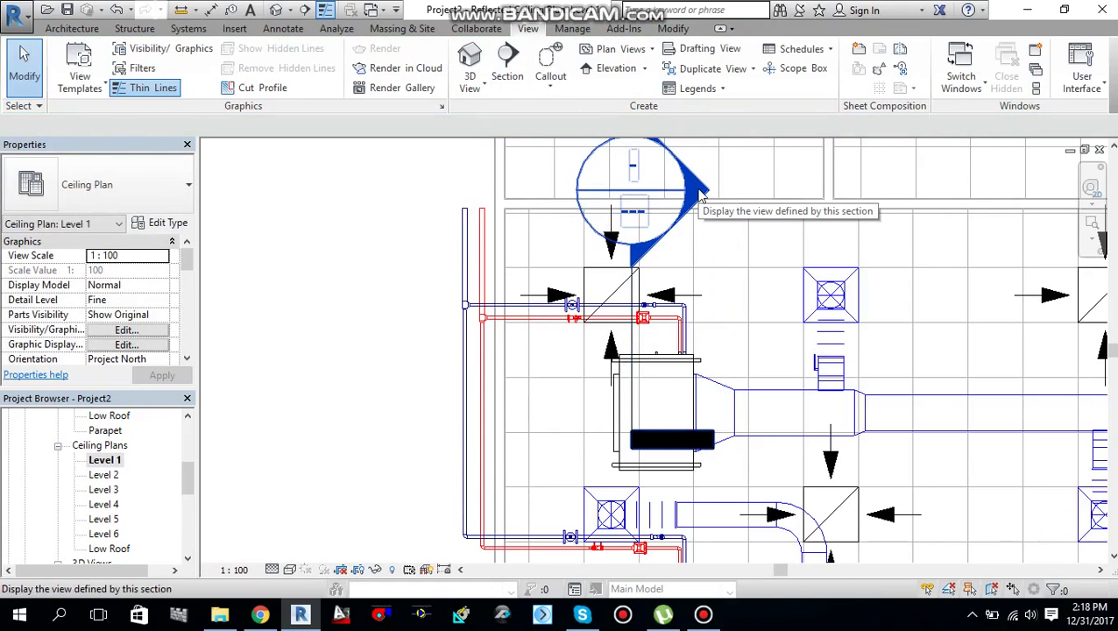
# - Open the new section's view and set its detail level to Fine and its visual style to Wireframe
pyautogui.doubleClick(700, 191)
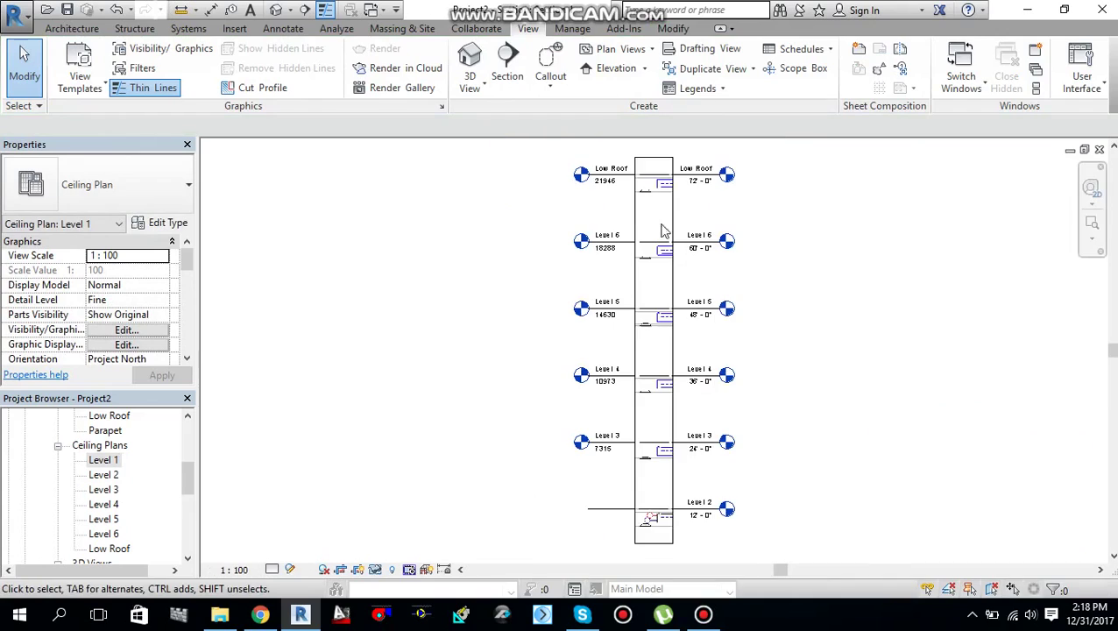
pyautogui.scroll(2, 655, 537)
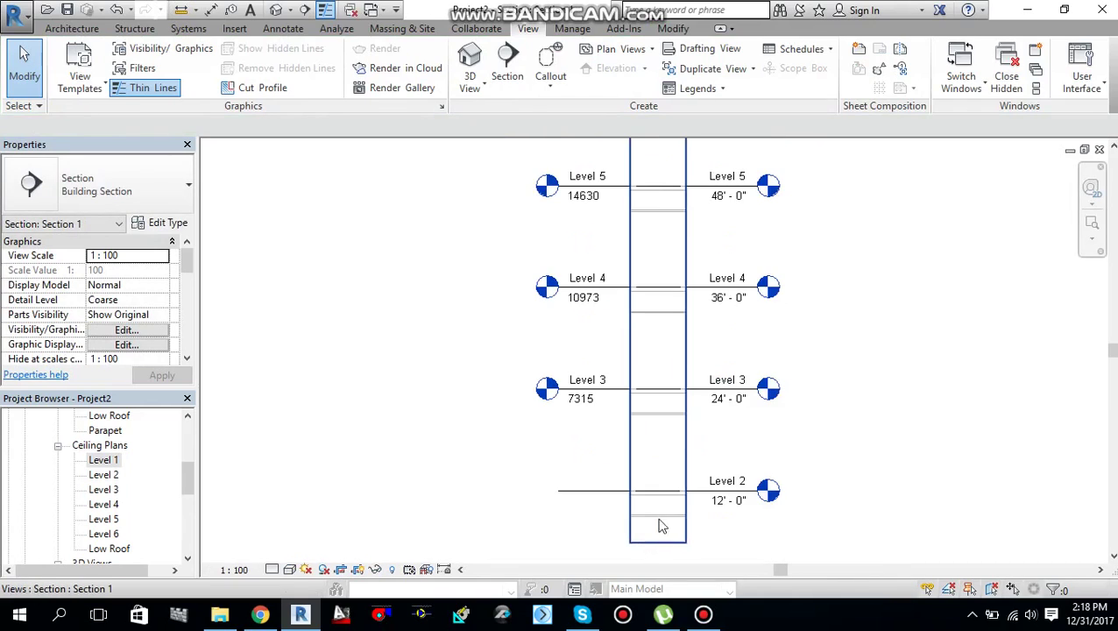
pyautogui.scroll(5, 663, 520)
pyautogui.moveTo(657, 502); pyautogui.dragTo(607, 434, button='middle')
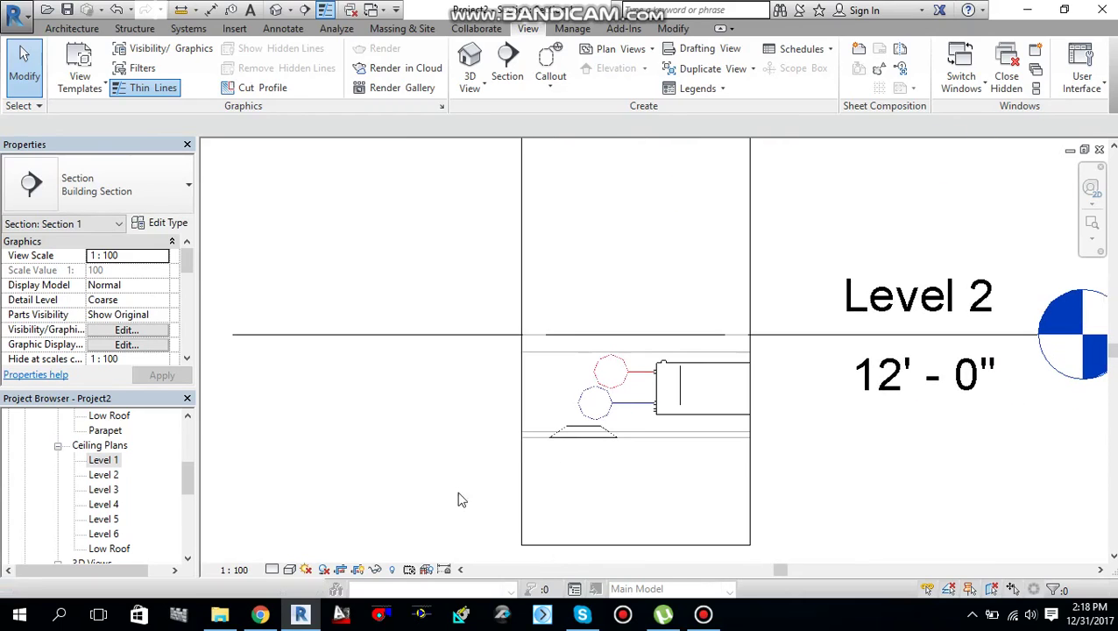
pyautogui.click(273, 569)
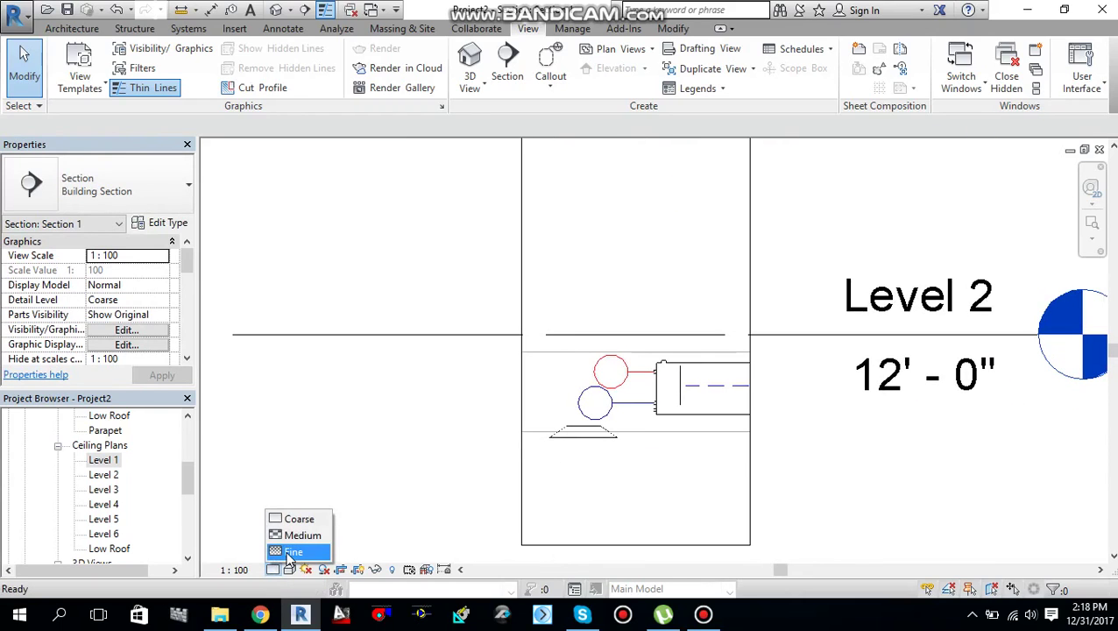
pyautogui.click(293, 552)
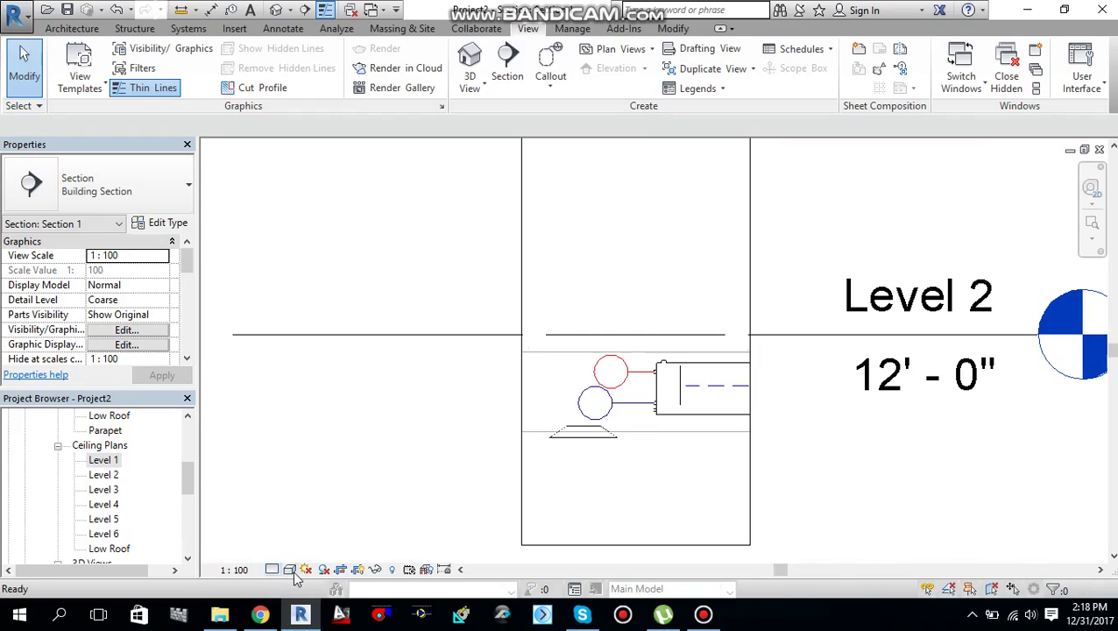
pyautogui.click(286, 570)
pyautogui.click(333, 470)
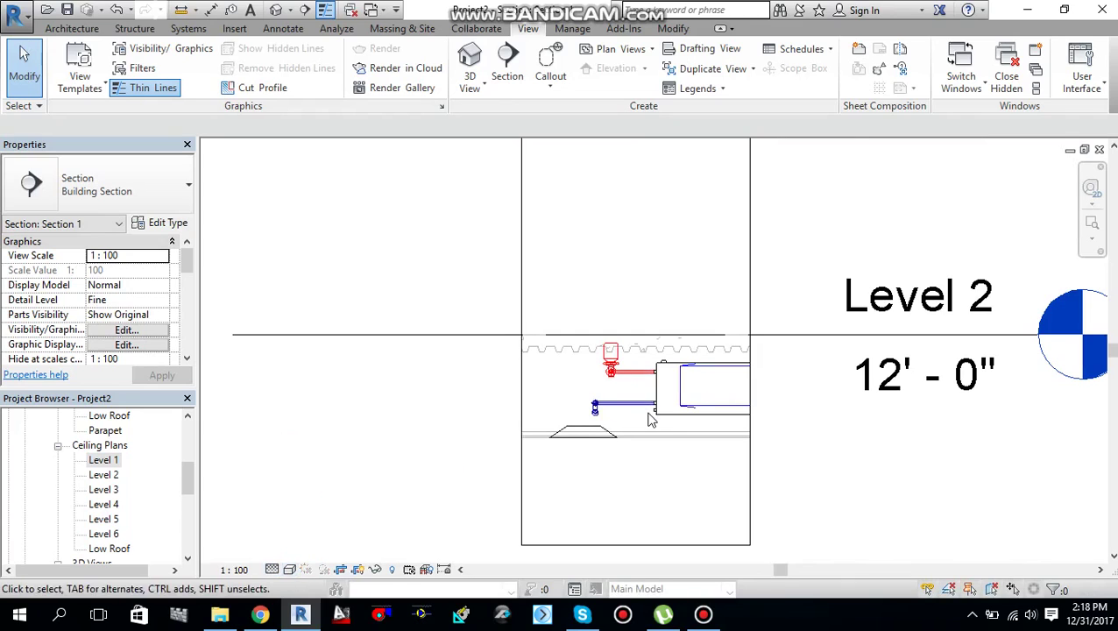
# - Draw a 25 mm drain pipe from the fan coil unit's lowest connector: a short run sloped down 1%, followed by an unsloped vertical drop
pyautogui.scroll(4, 649, 416)
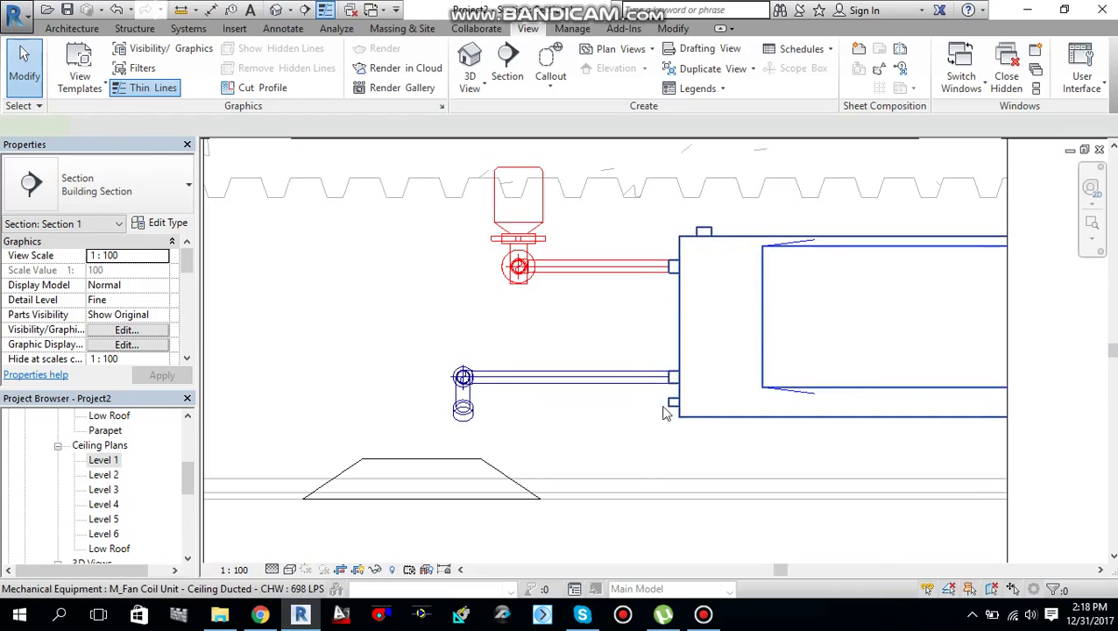
pyautogui.click(653, 409)
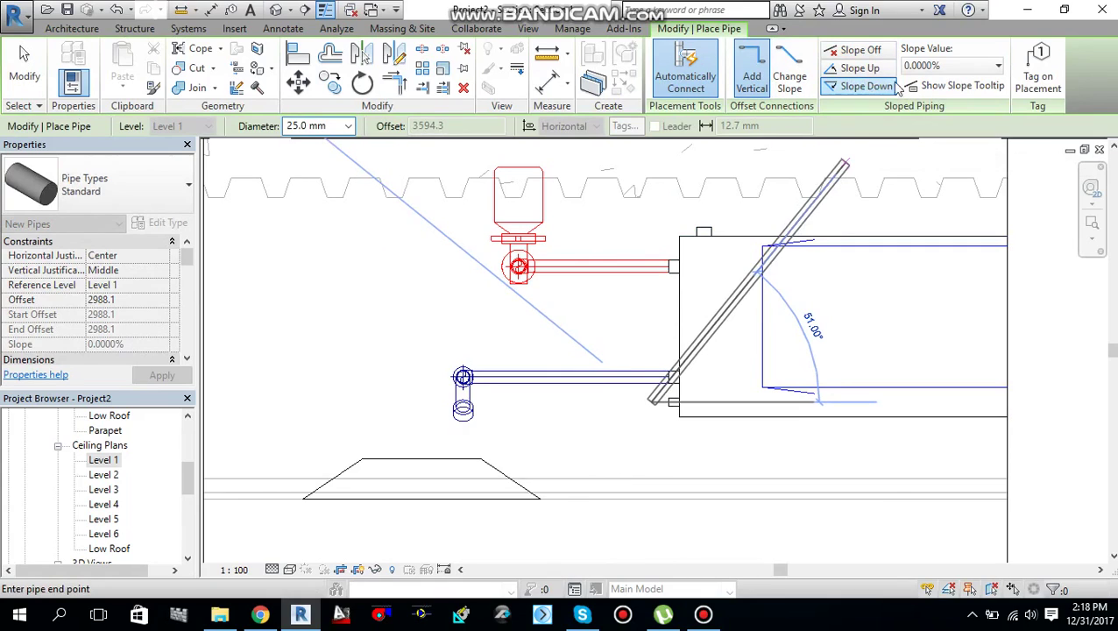
pyautogui.click(925, 67)
pyautogui.click(926, 102)
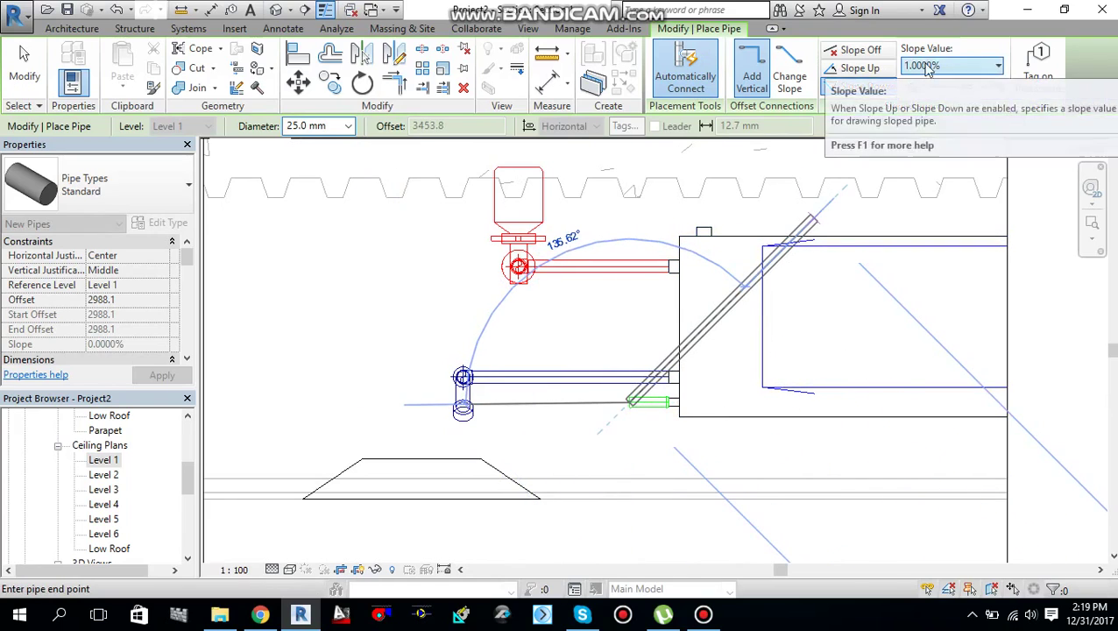
pyautogui.click(859, 50)
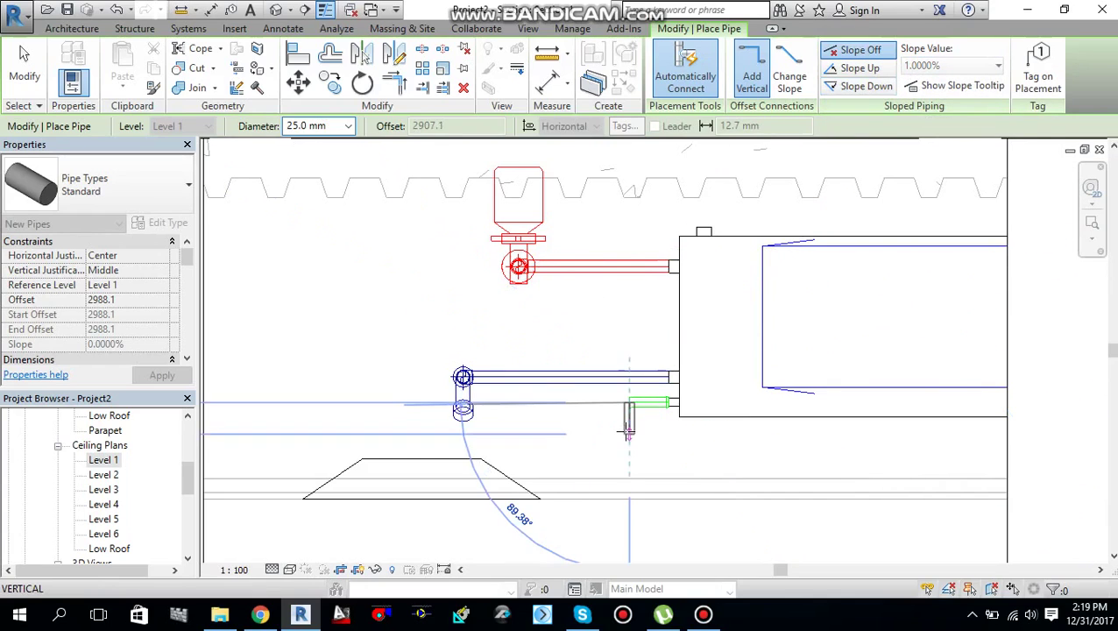
pyautogui.scroll(3, 627, 431)
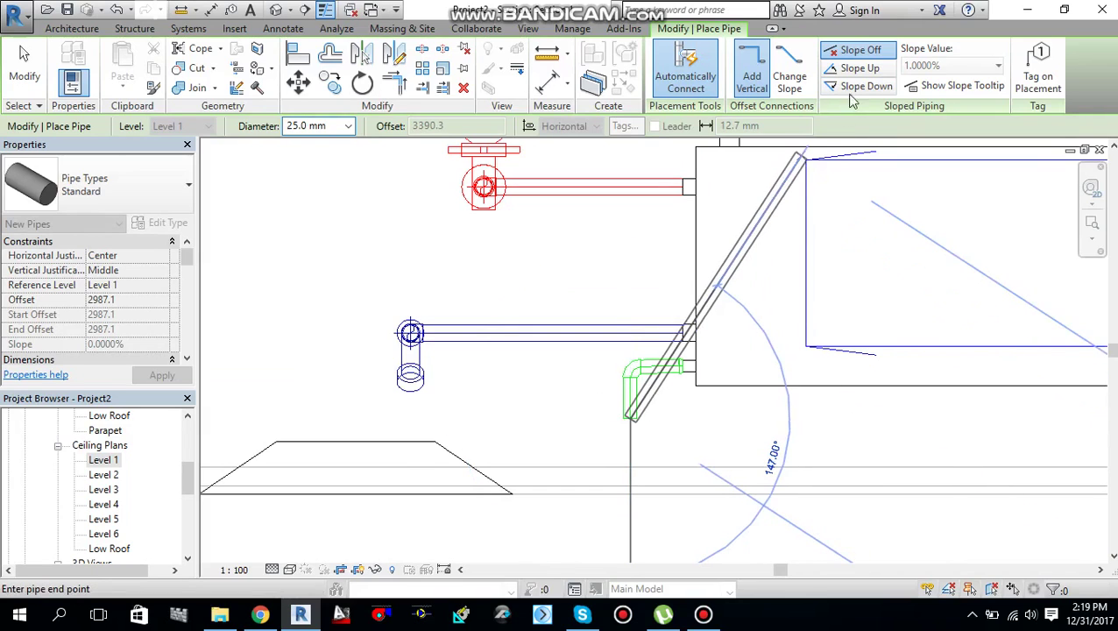
# - Continue the drain pipe into a U-shaped trap: a short run sloped down 1%, an unsloped vertical rise, and a short outlet run sloped down 1%
pyautogui.press('s')
pyautogui.press('d')
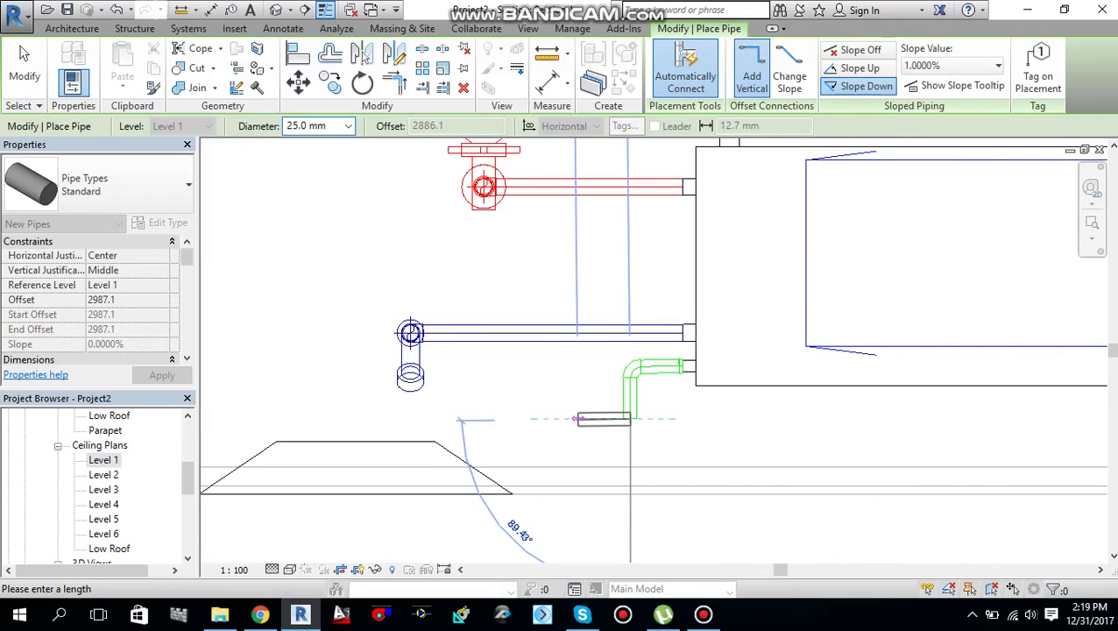
pyautogui.click(857, 50)
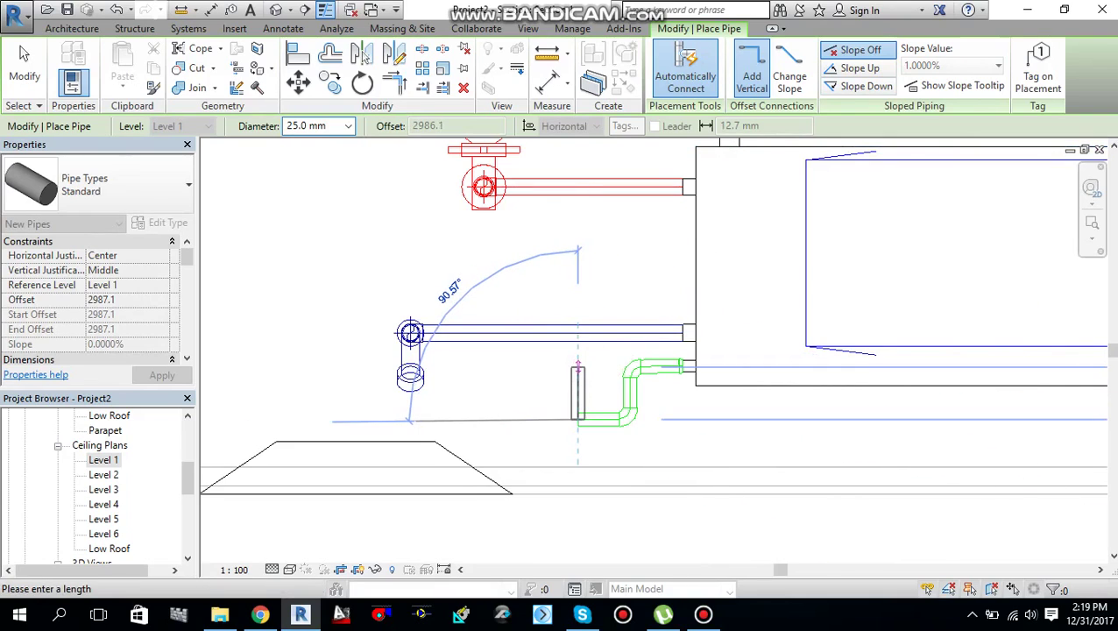
pyautogui.click(575, 369)
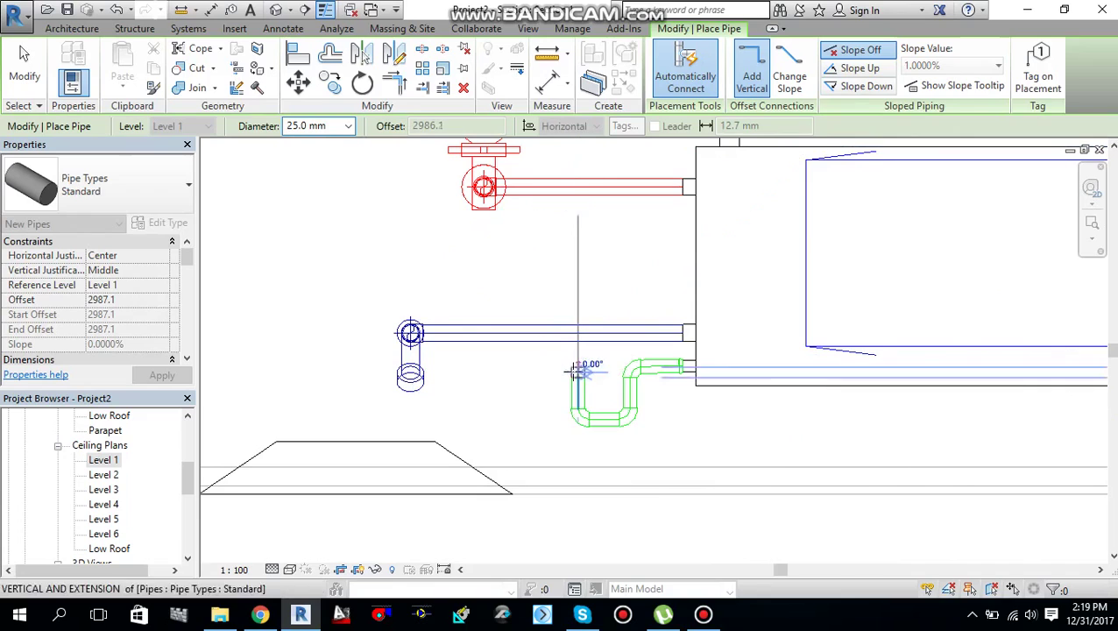
pyautogui.click(847, 88)
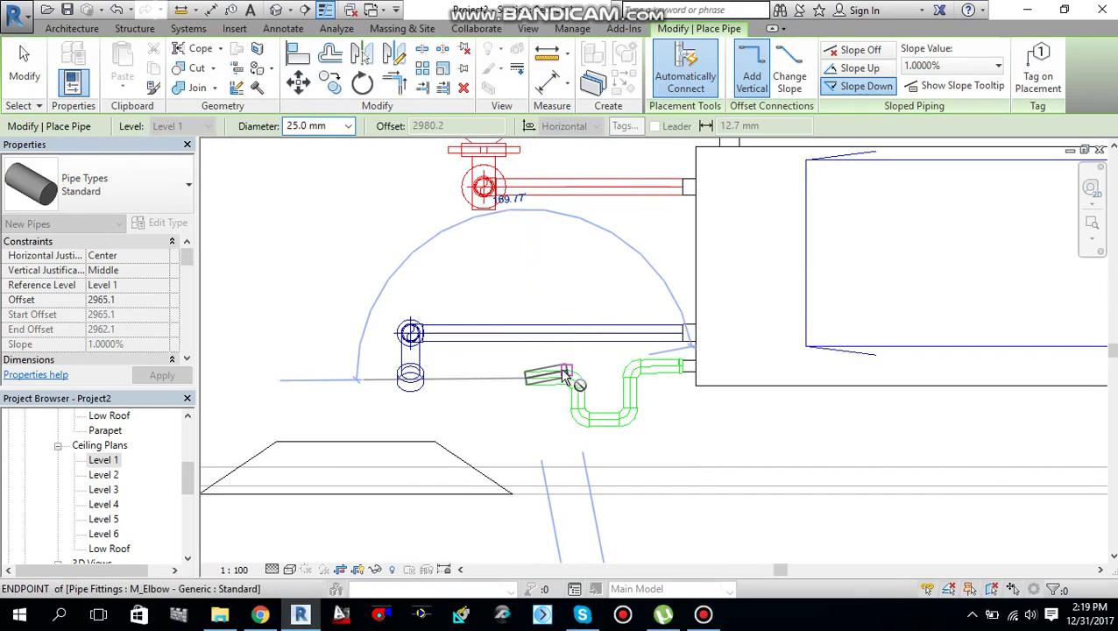
pyautogui.click(565, 375)
pyautogui.press('Escape')
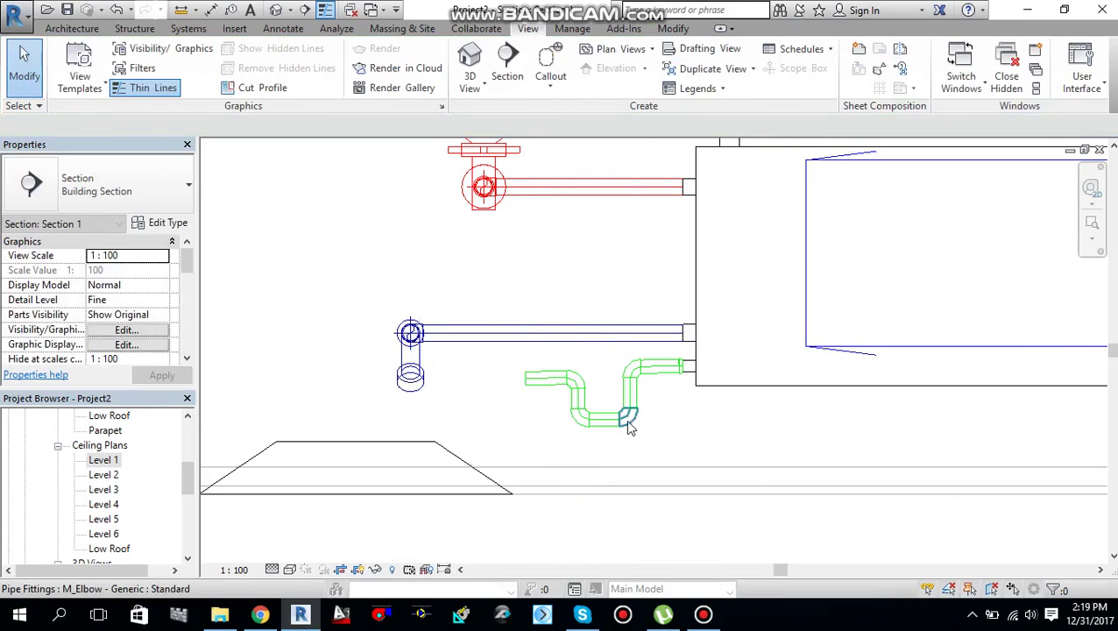
# - Convert the trap's bottom elbow on the outlet side to a tee and cap the tee's open end
pyautogui.click(571, 419)
pyautogui.scroll(3, 571, 421)
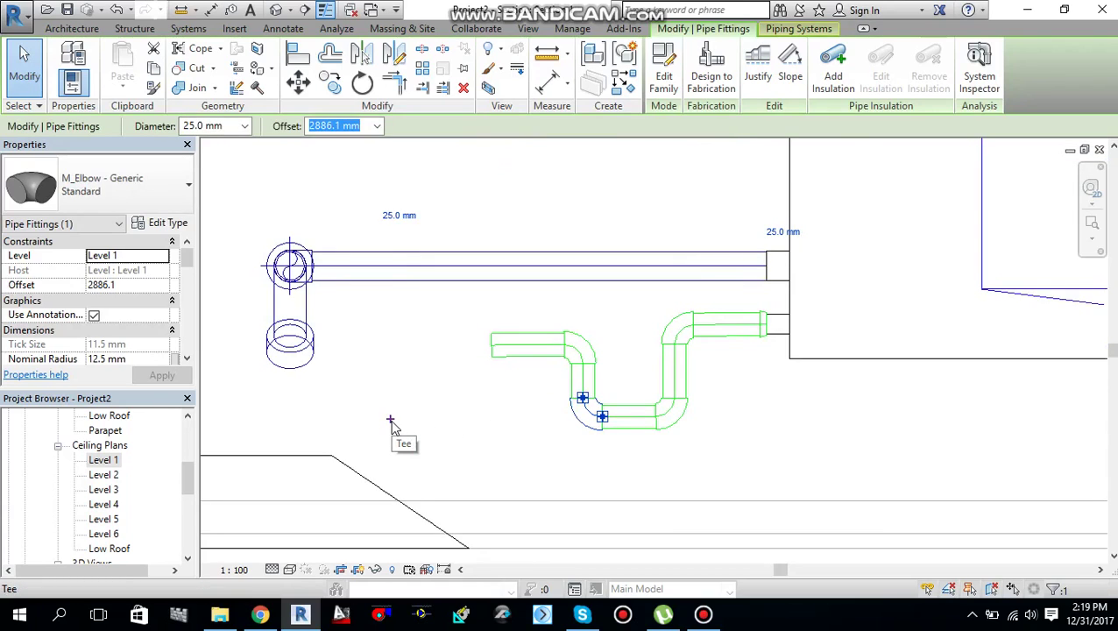
pyautogui.click(582, 397)
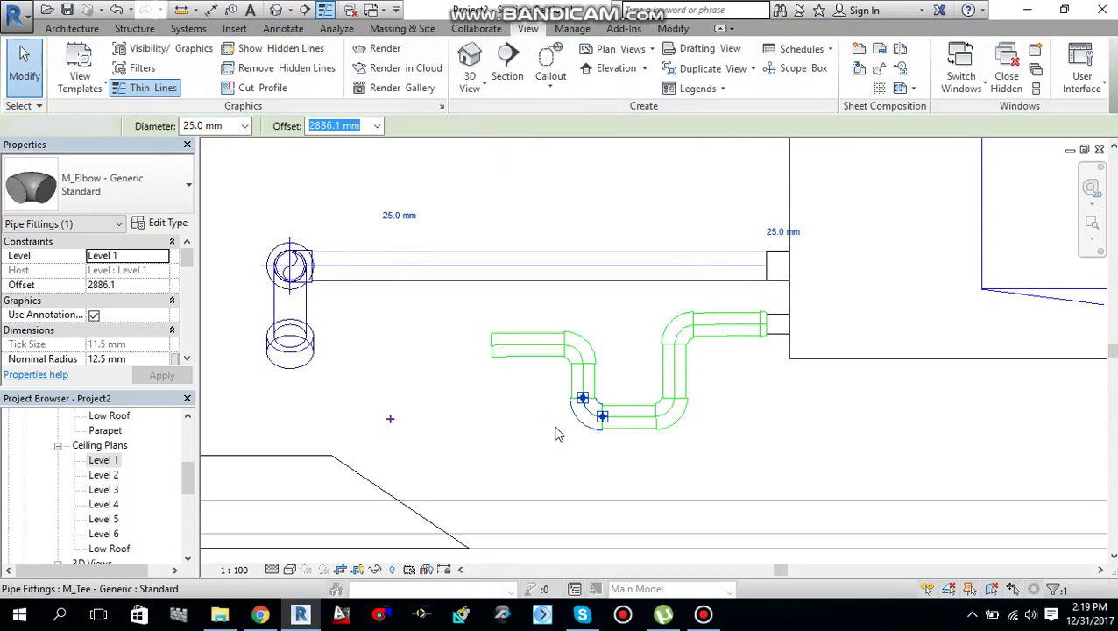
pyautogui.click(575, 435)
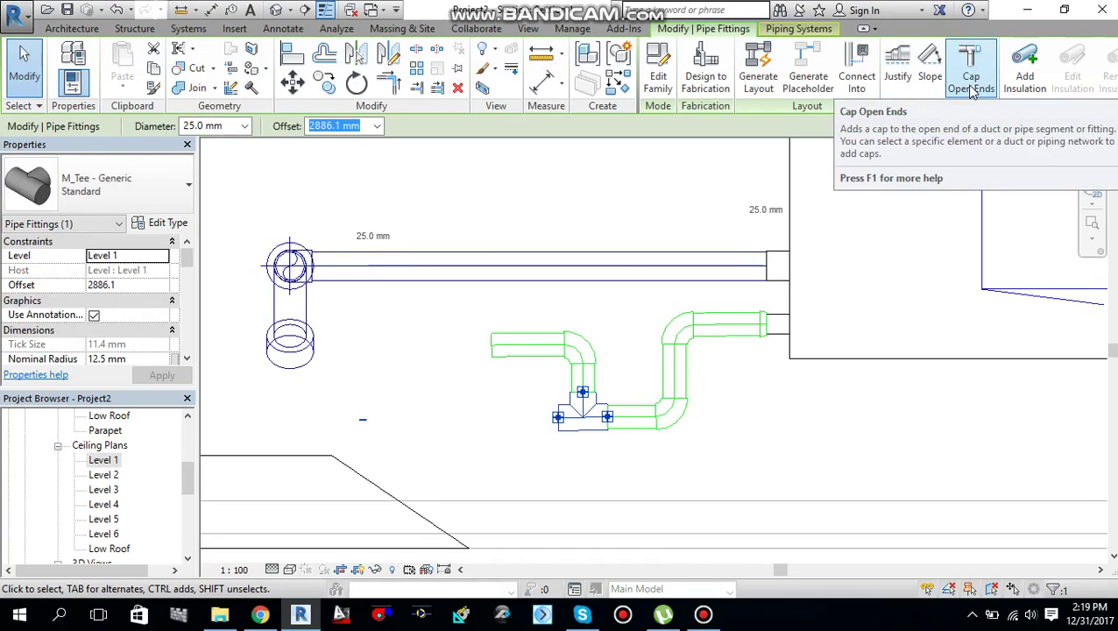
pyautogui.click(971, 78)
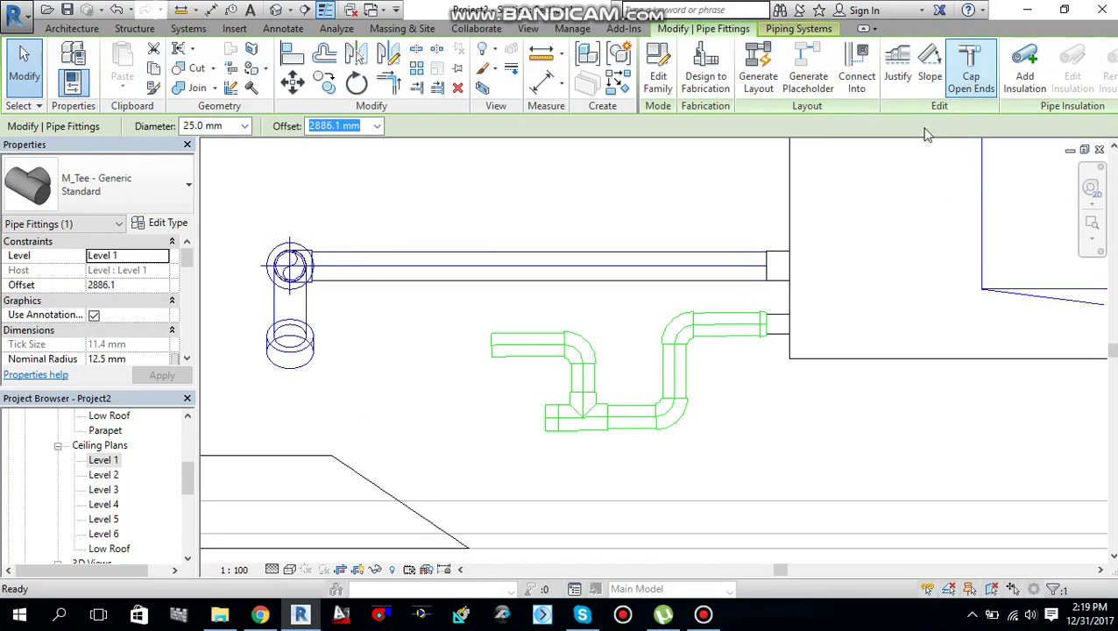
pyautogui.click(654, 462)
pyautogui.scroll(-1, 654, 463)
pyautogui.scroll(-3, 654, 462)
pyautogui.moveTo(659, 465); pyautogui.dragTo(661, 435, button='middle')
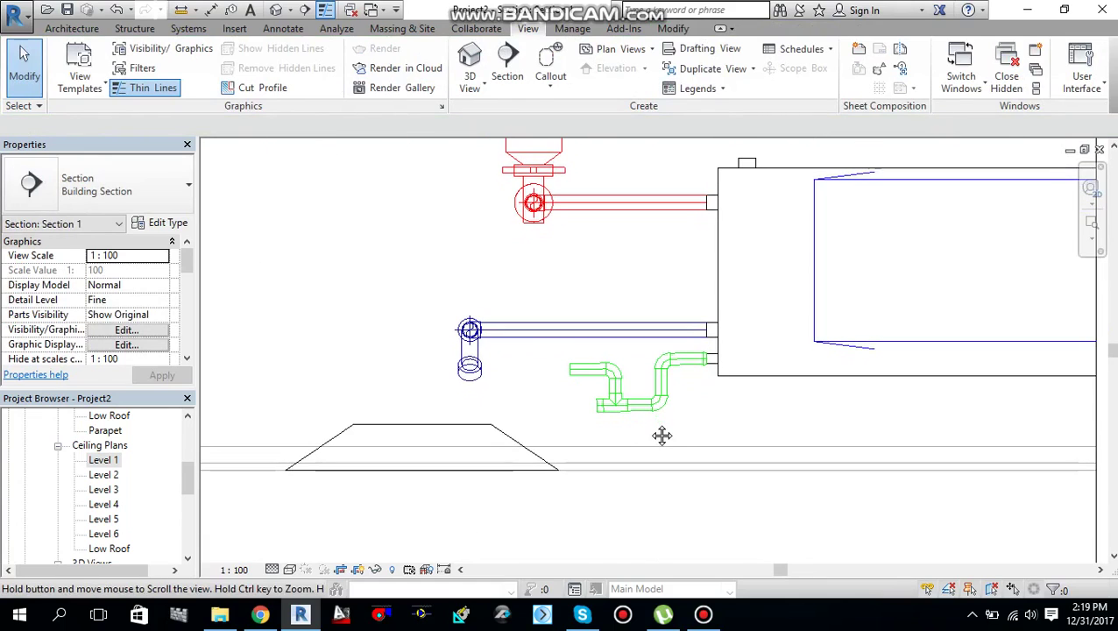
# - In the Level 1 ceiling plan, extend the trap's outlet with a 25 mm pipe sloped down 1%, running west beside the red vertical main
pyautogui.doubleClick(140, 461)
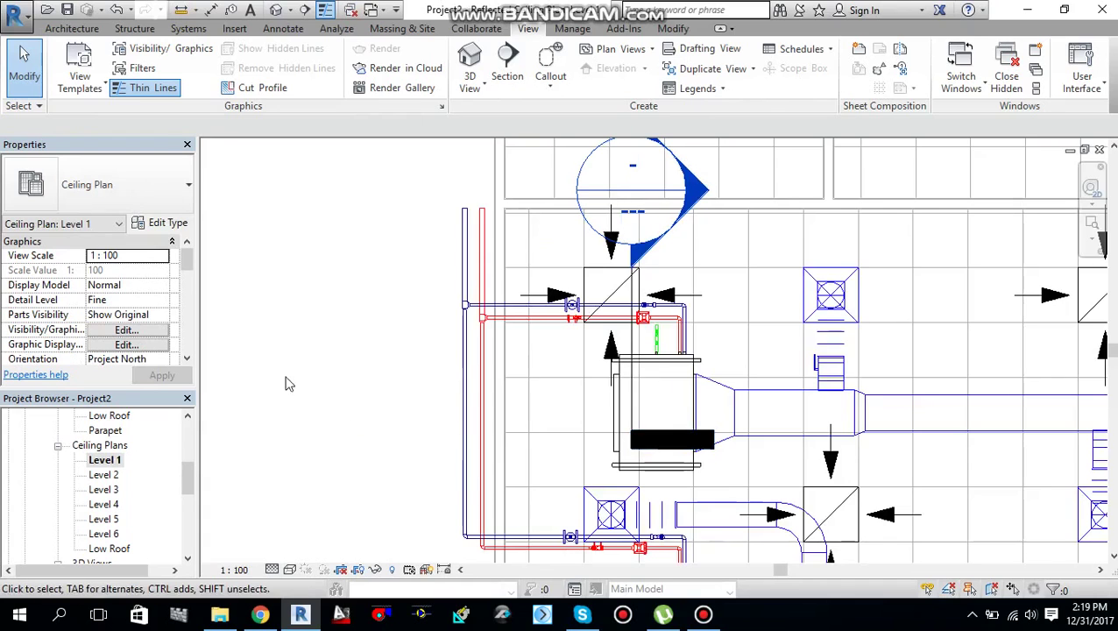
pyautogui.scroll(6, 683, 306)
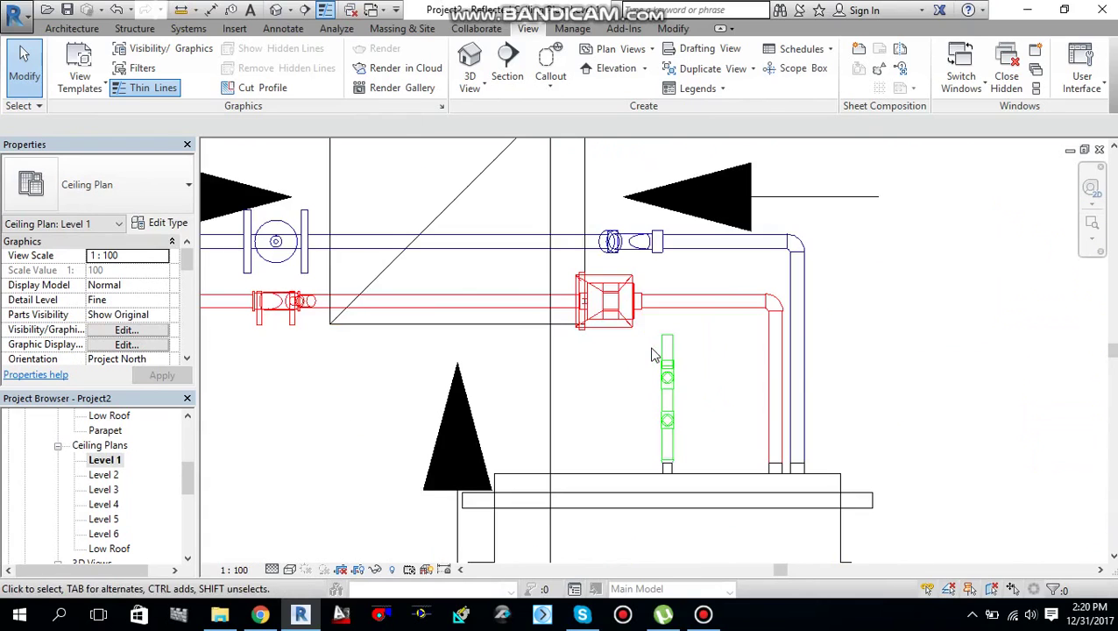
pyautogui.click(673, 344)
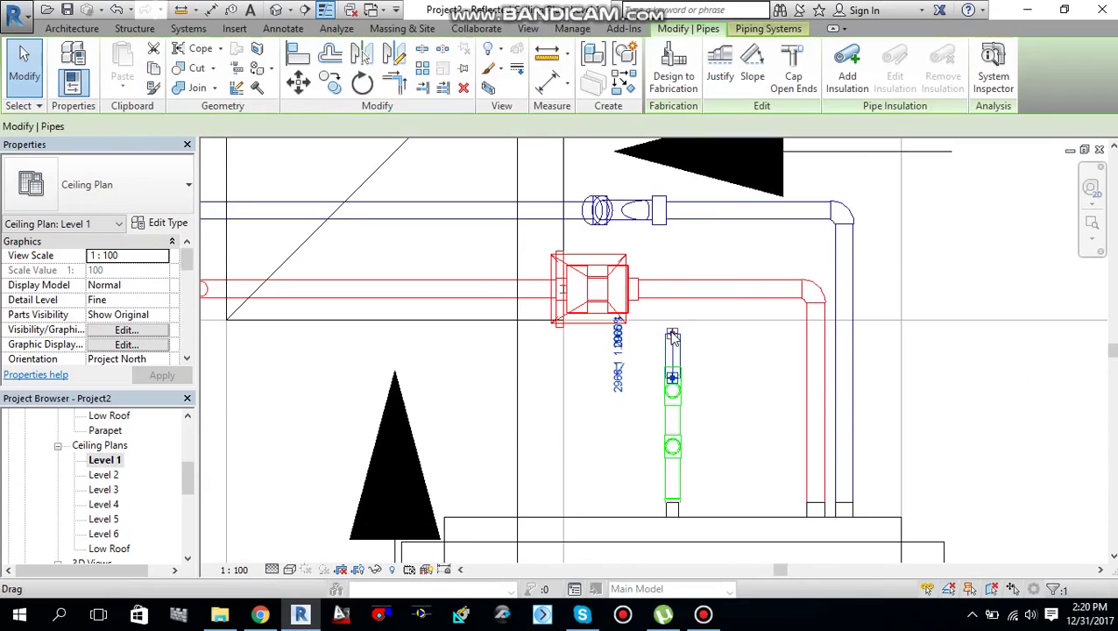
pyautogui.rightClick(673, 345)
pyautogui.click(369, 342)
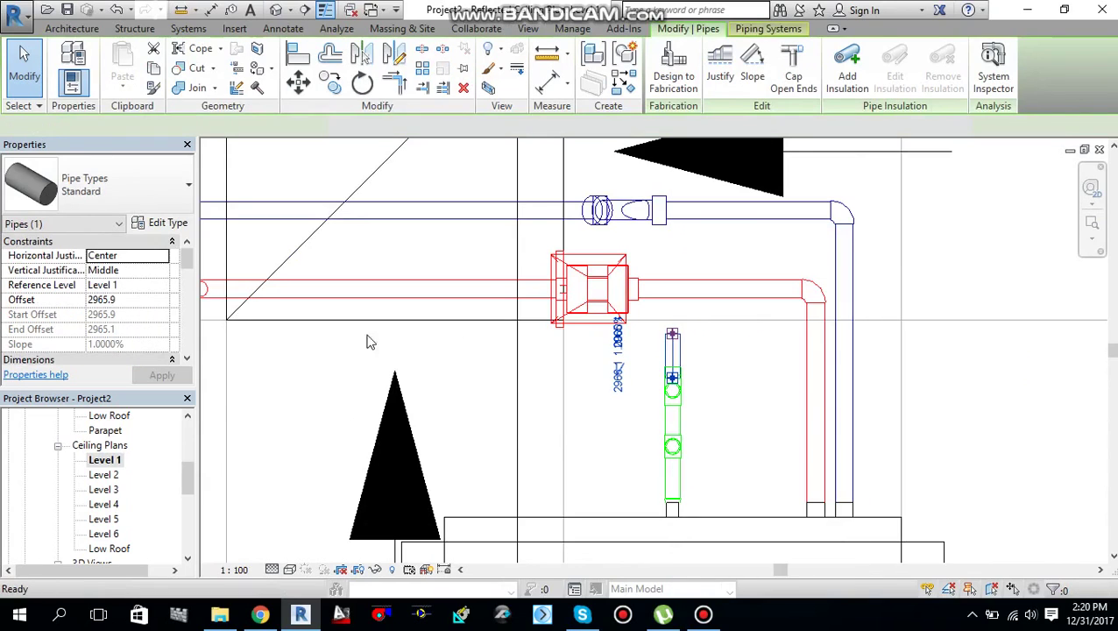
pyautogui.press('c')
pyautogui.press('s')
pyautogui.scroll(-2, 270, 338)
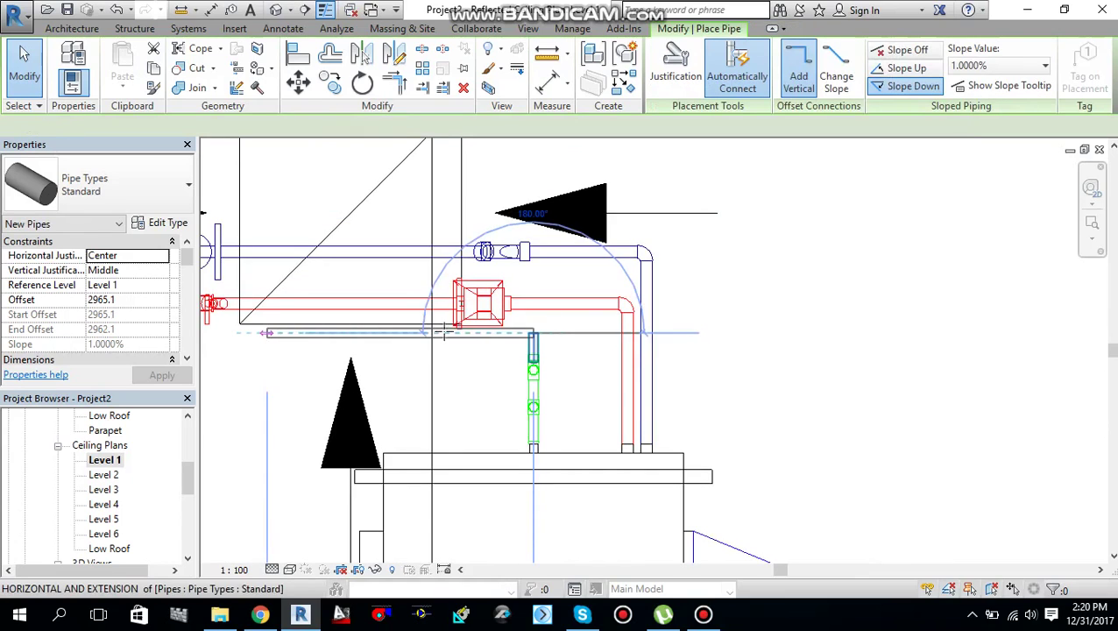
pyautogui.click(533, 333)
pyautogui.moveTo(368, 333); pyautogui.dragTo(587, 333, button='middle')
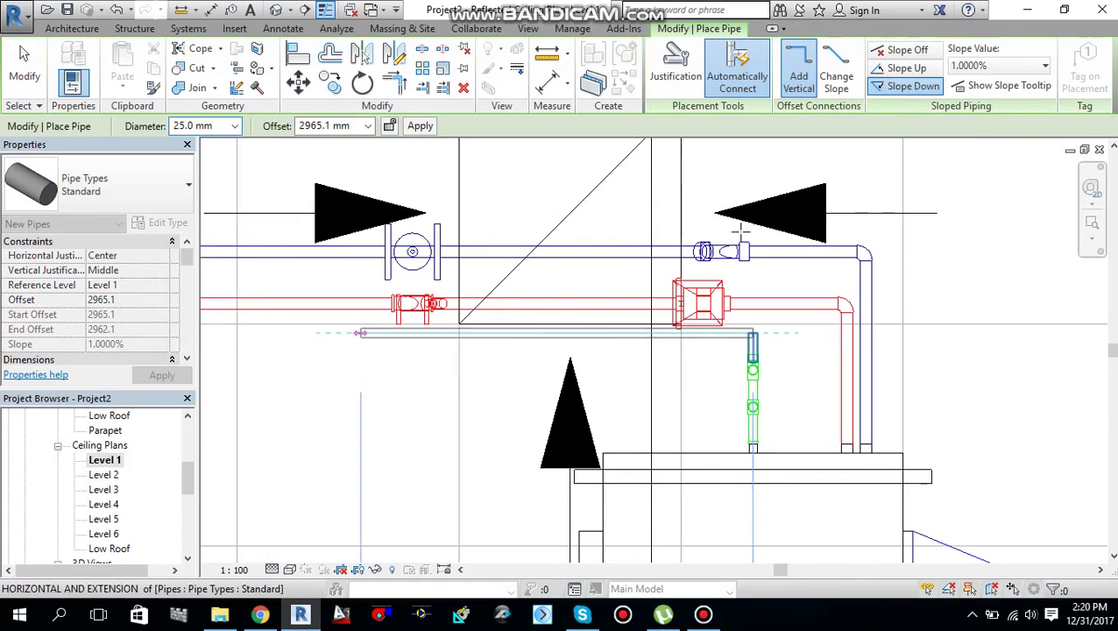
pyautogui.click(912, 87)
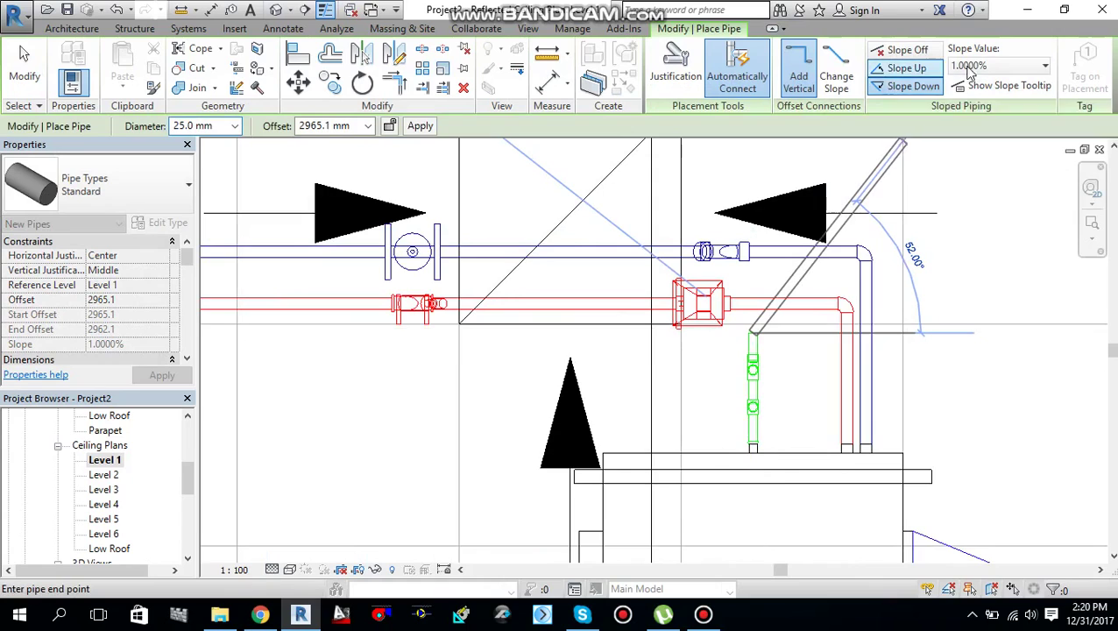
pyautogui.scroll(-2, 334, 355)
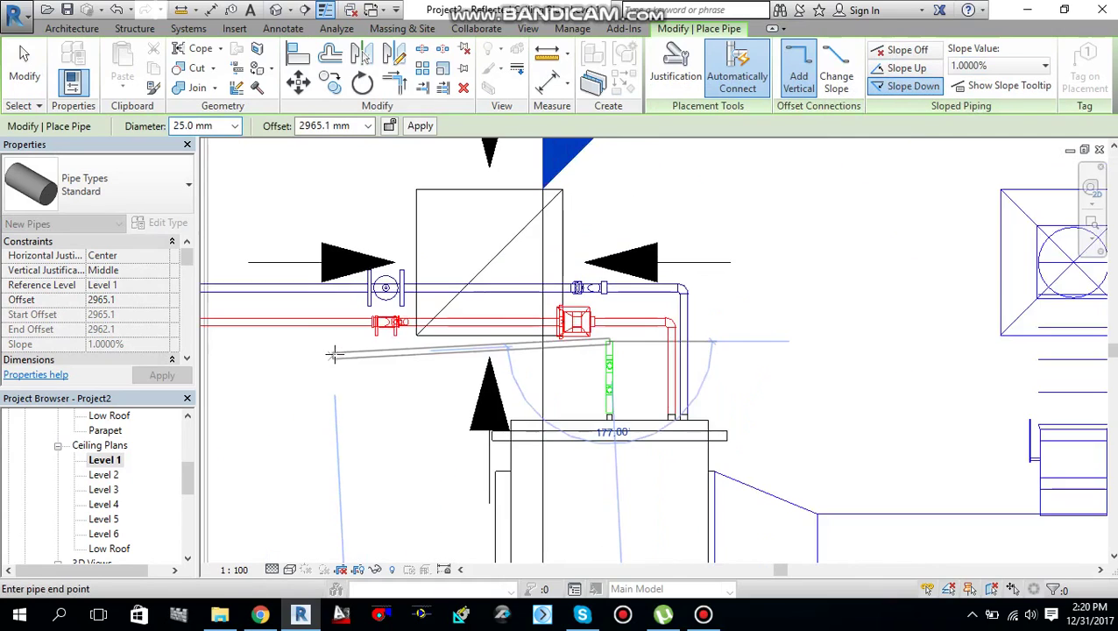
pyautogui.moveTo(357, 364); pyautogui.dragTo(588, 340, button='middle')
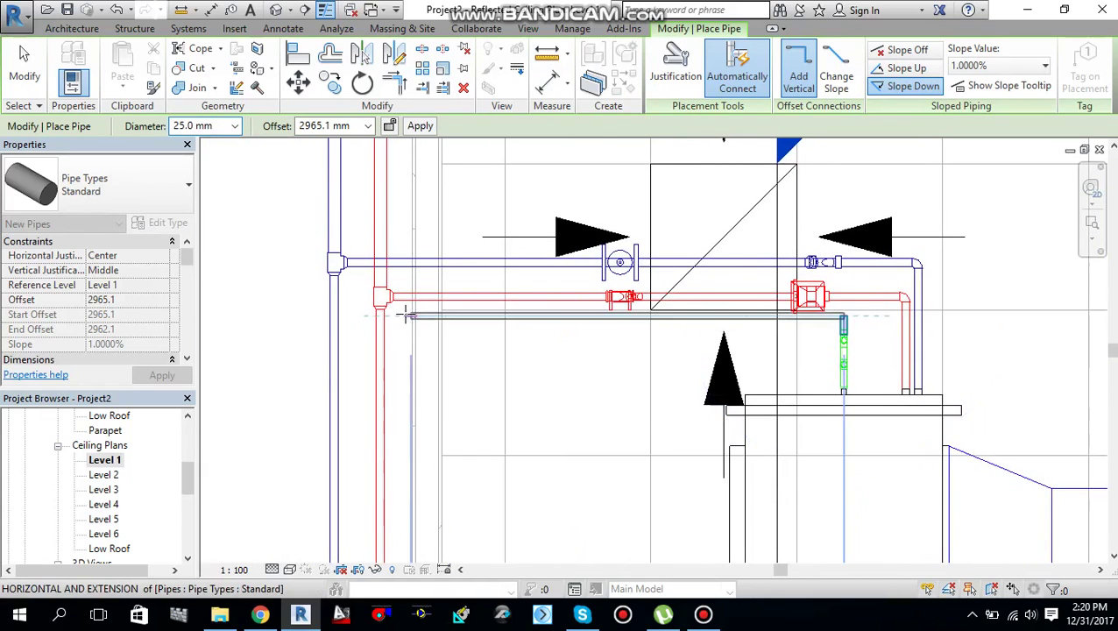
pyautogui.scroll(-5, 399, 379)
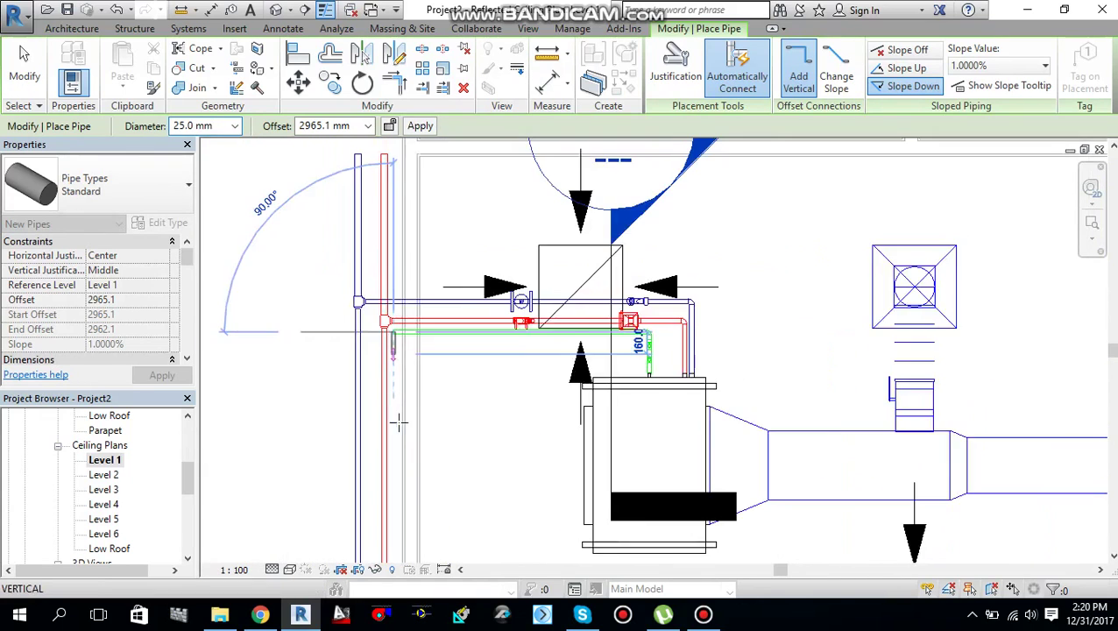
# - Route the 1% sloped drain pipe south along the office's west wall, then east through Store 125 into Toilet 110, and finish the pipe
pyautogui.scroll(-4, 400, 449)
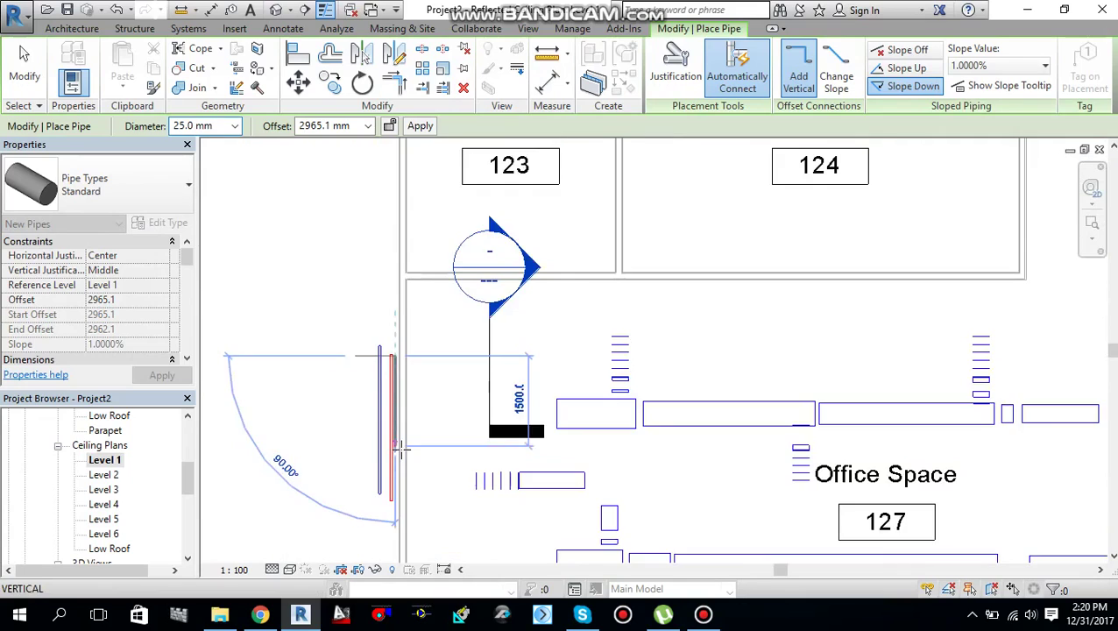
pyautogui.moveTo(401, 450)
pyautogui.mouseDown(button='middle')
pyautogui.moveTo(415, 462)
pyautogui.moveTo(445, 299)
pyautogui.mouseUp(button='middle')
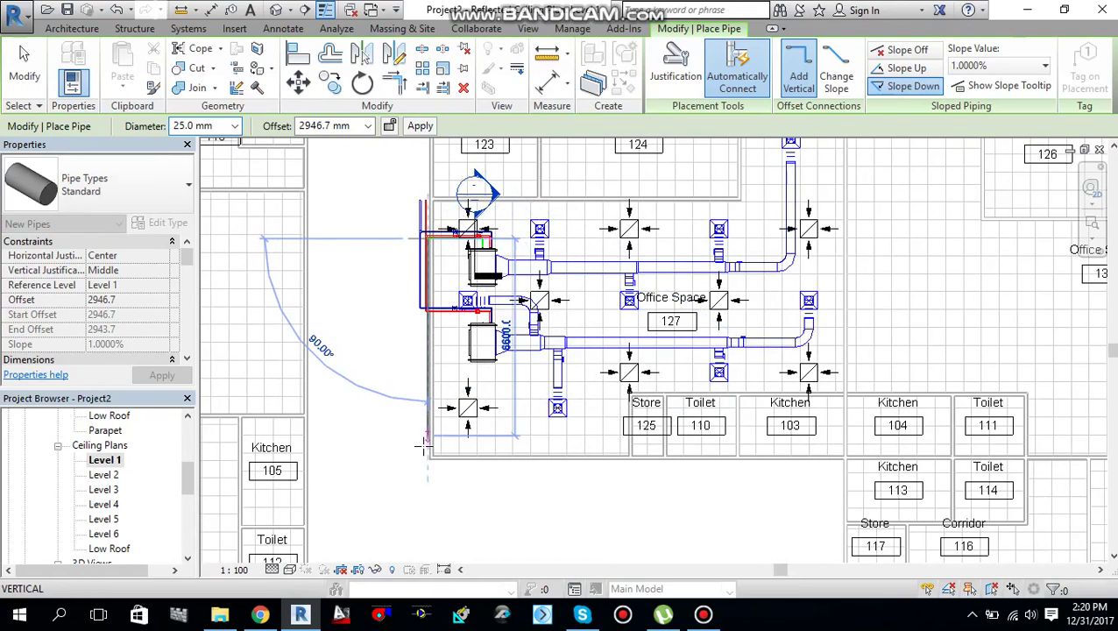
pyautogui.scroll(2, 423, 445)
pyautogui.scroll(3, 424, 449)
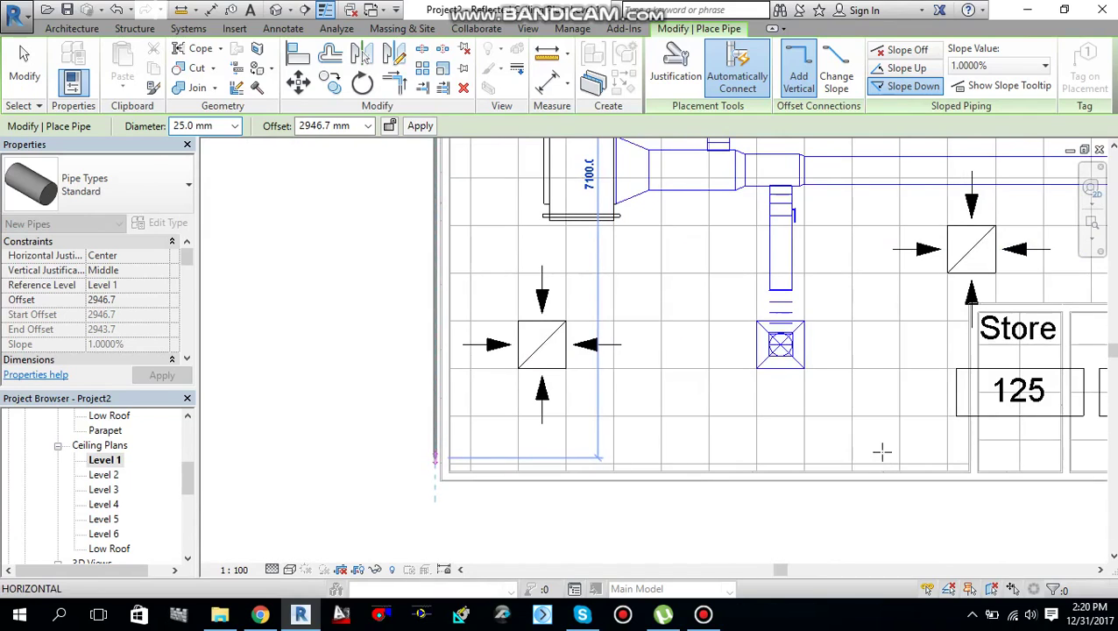
pyautogui.scroll(-3, 882, 452)
pyautogui.scroll(2, 745, 465)
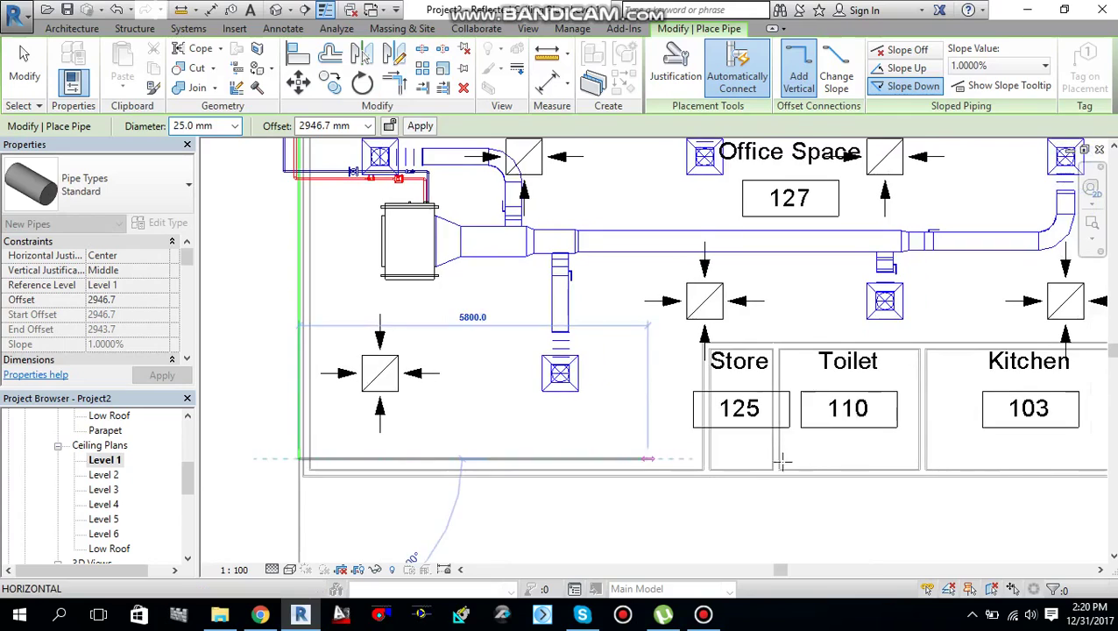
pyautogui.scroll(2, 783, 462)
pyautogui.scroll(2, 784, 458)
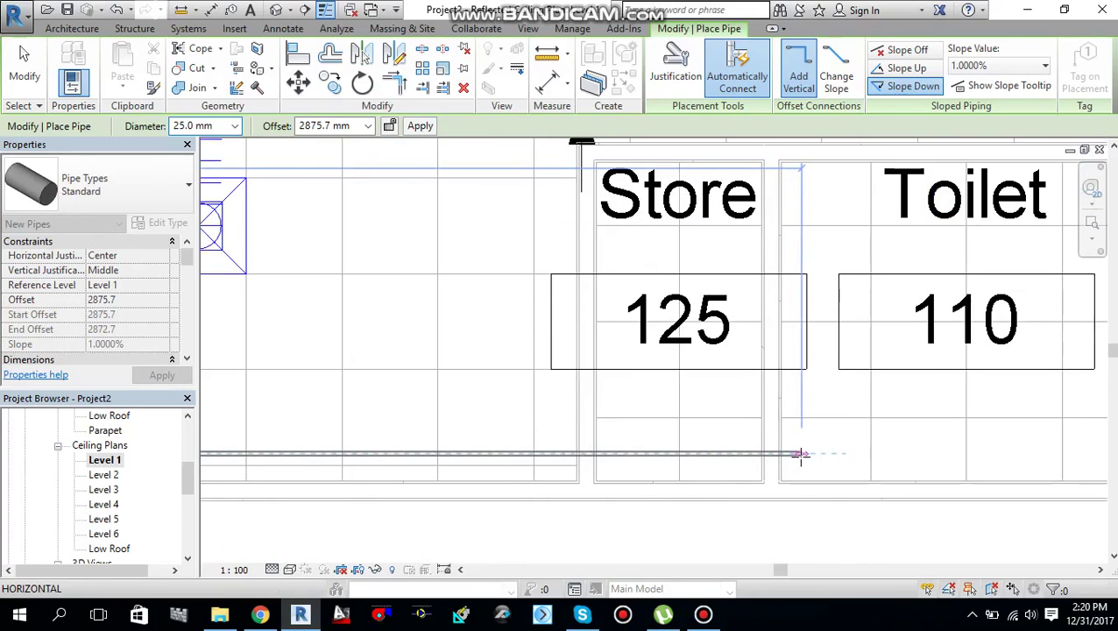
pyautogui.click(800, 453)
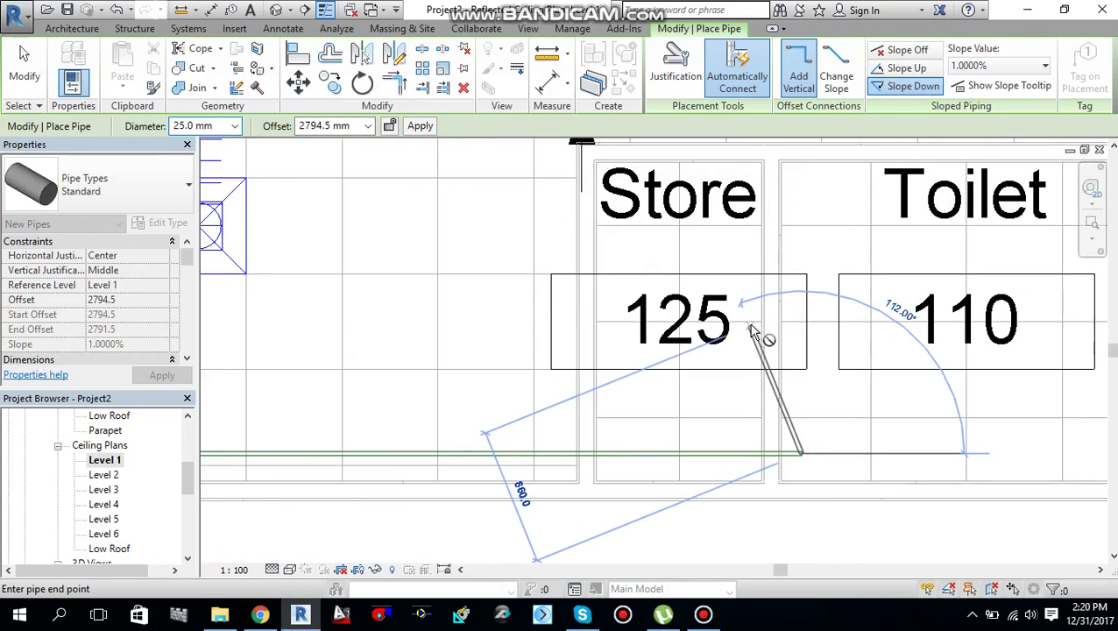
pyautogui.press('Escape')
pyautogui.press('Escape')
# - Move the section line from the upper fan coil unit down to the lower fan coil unit and its pipes
pyautogui.scroll(-3, 465, 316)
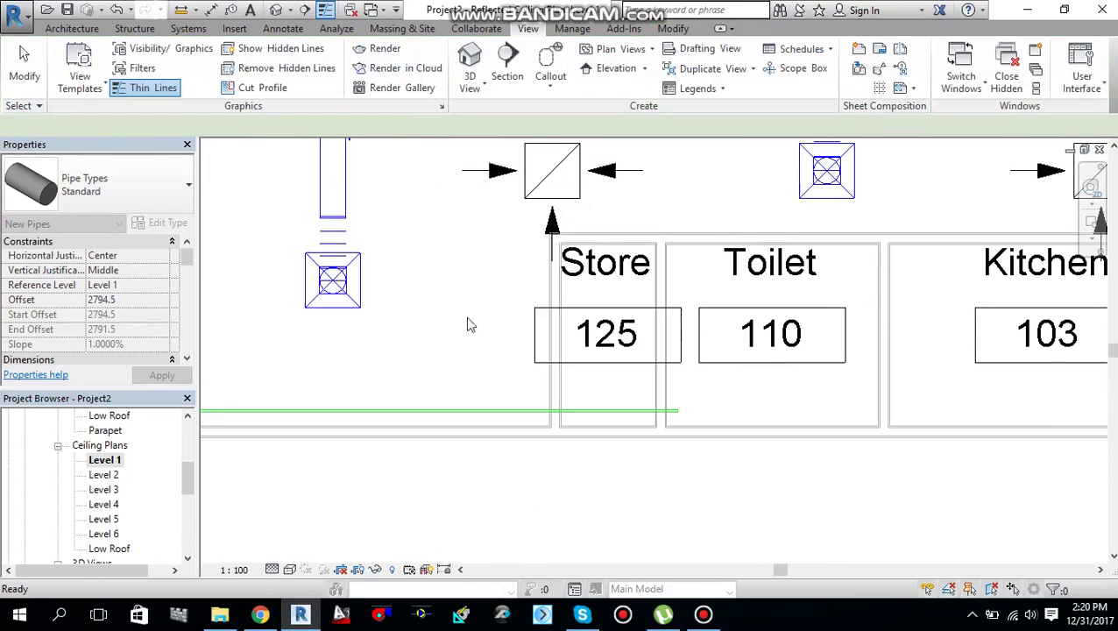
pyautogui.scroll(-1, 462, 306)
pyautogui.moveTo(550, 382); pyautogui.dragTo(689, 501, button='middle')
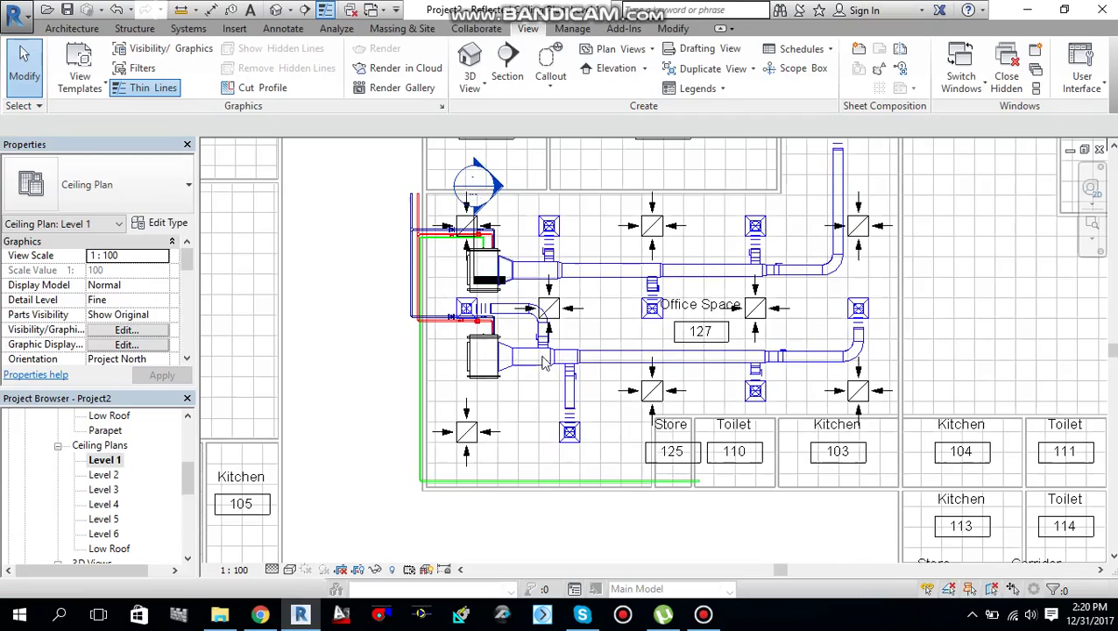
pyautogui.scroll(1, 504, 337)
pyautogui.moveTo(515, 329); pyautogui.dragTo(532, 350, button='middle')
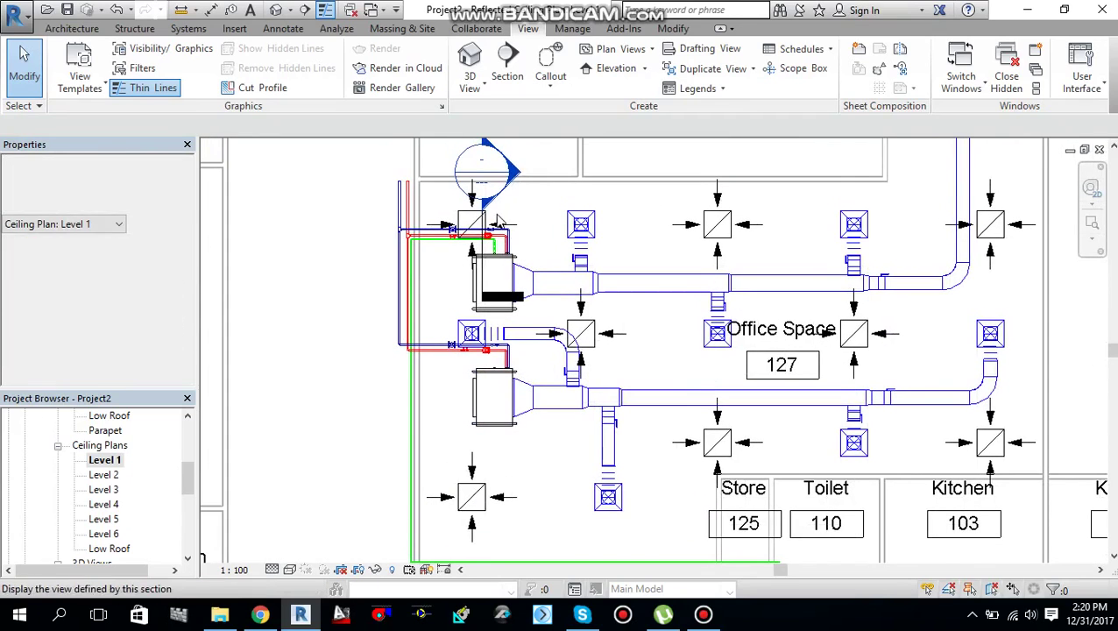
pyautogui.scroll(1, 478, 307)
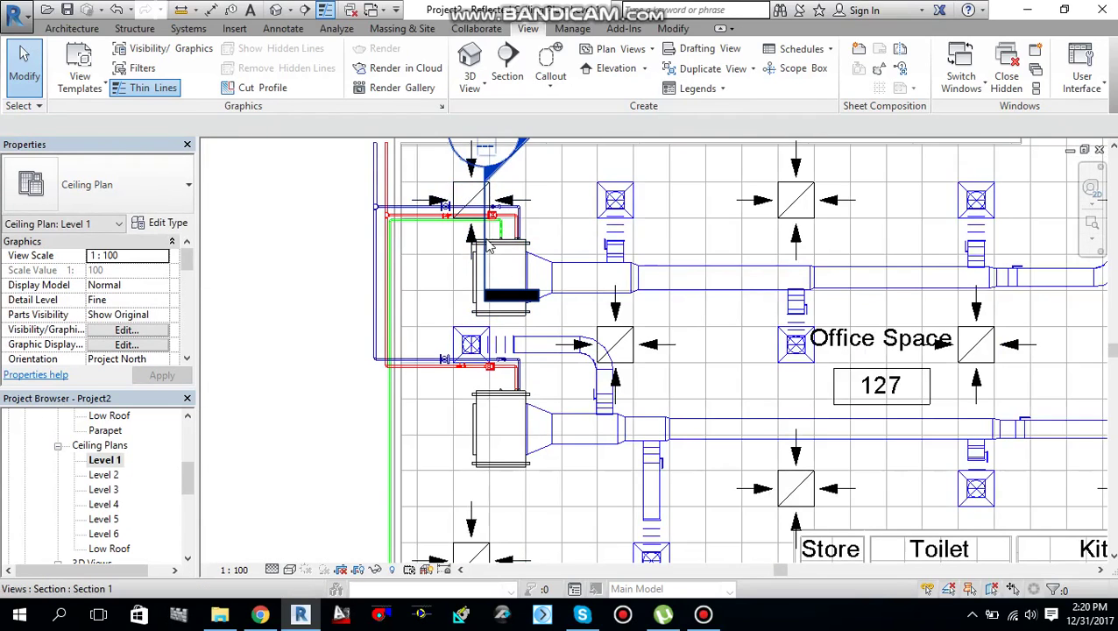
pyautogui.click(489, 230)
pyautogui.moveTo(482, 259); pyautogui.dragTo(487, 409)
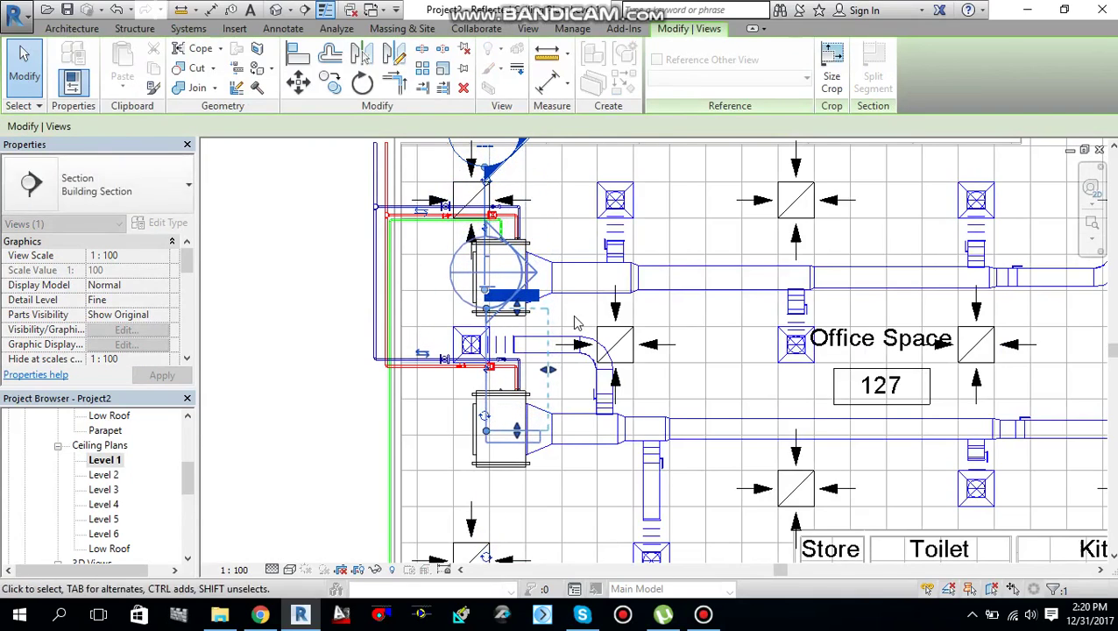
pyautogui.click(575, 322)
# - In the section view, draw a short 25 mm pipe sloped down 1% from the lower fan coil unit's drain outlet, then an unsloped vertical drop
pyautogui.doubleClick(531, 275)
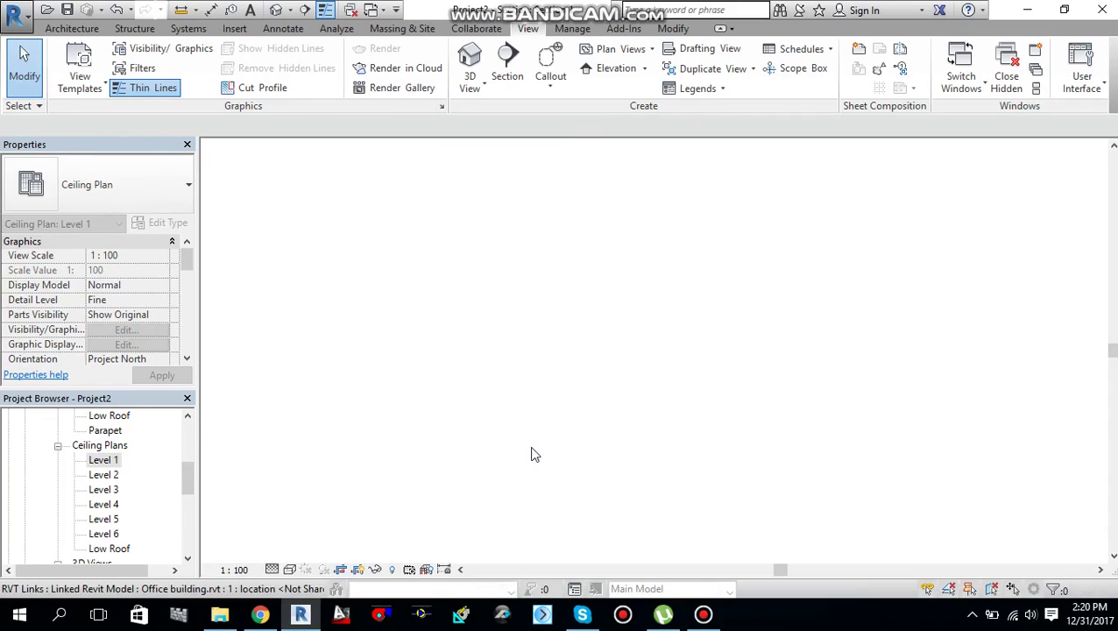
pyautogui.scroll(-4, 640, 389)
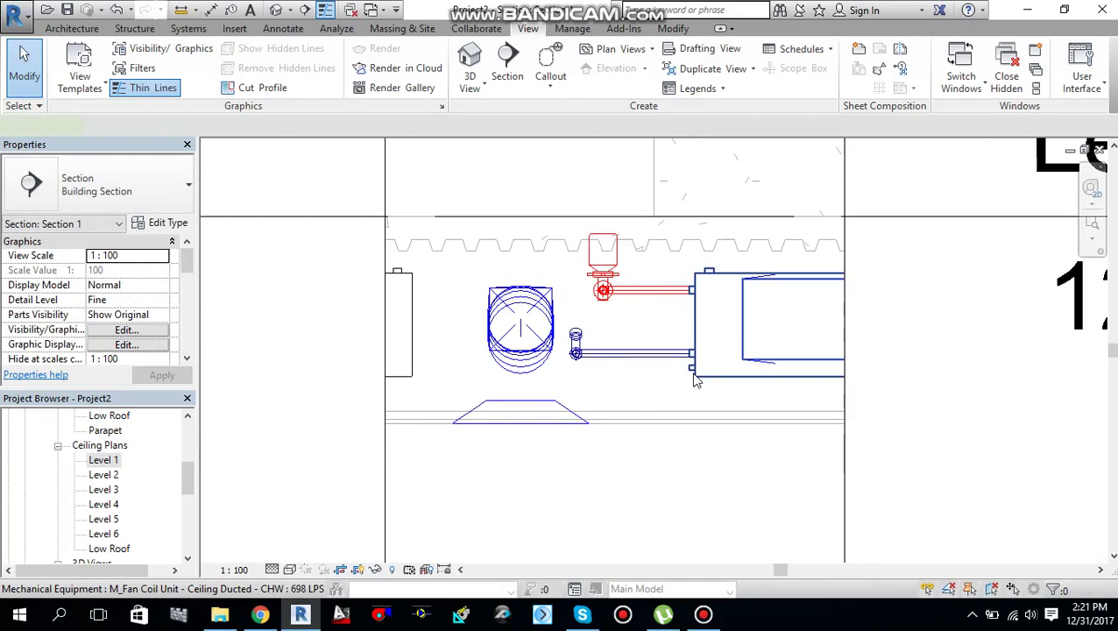
pyautogui.click(697, 381)
pyautogui.scroll(2, 662, 379)
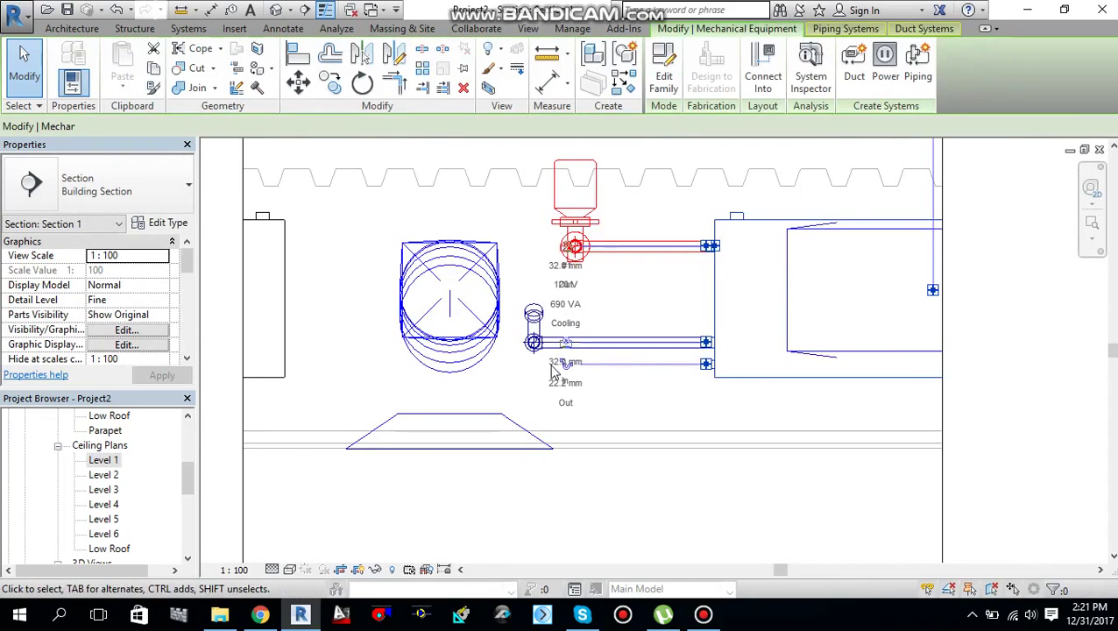
pyautogui.click(565, 362)
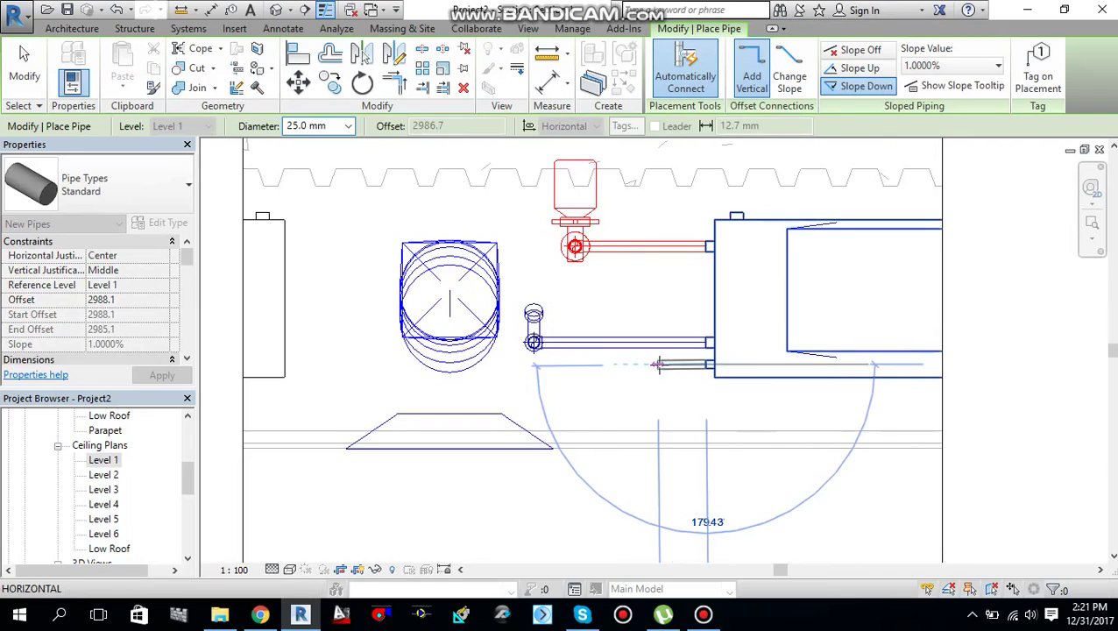
pyautogui.click(846, 49)
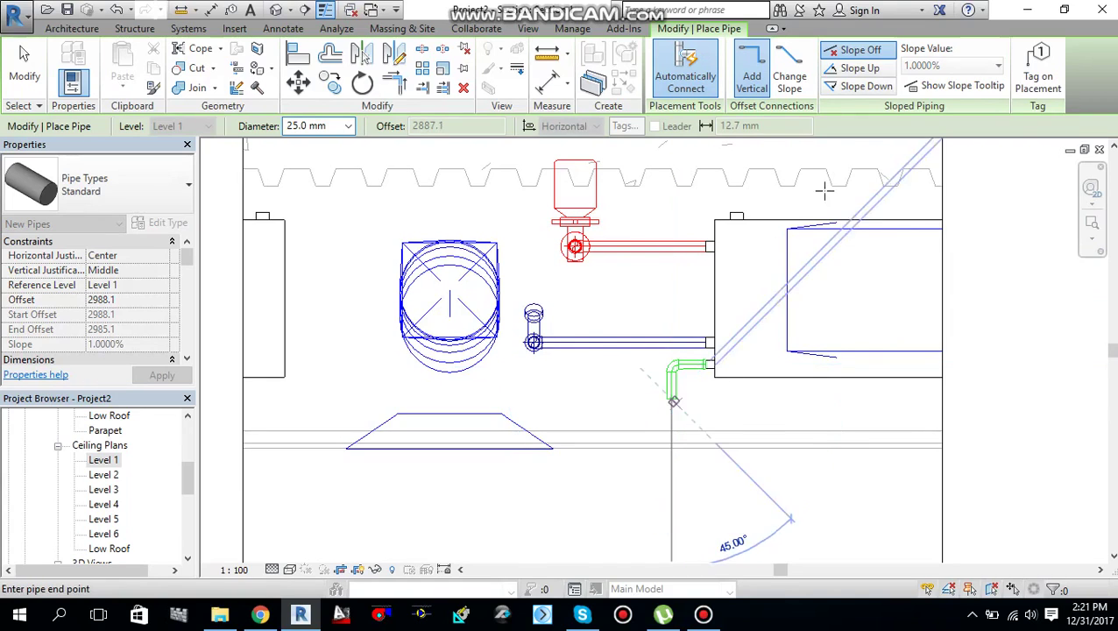
# - Complete the U-shaped trap with a 1% sloped bottom run, an unsloped vertical riser and a short outlet pipe sloped down 1%
pyautogui.click(864, 86)
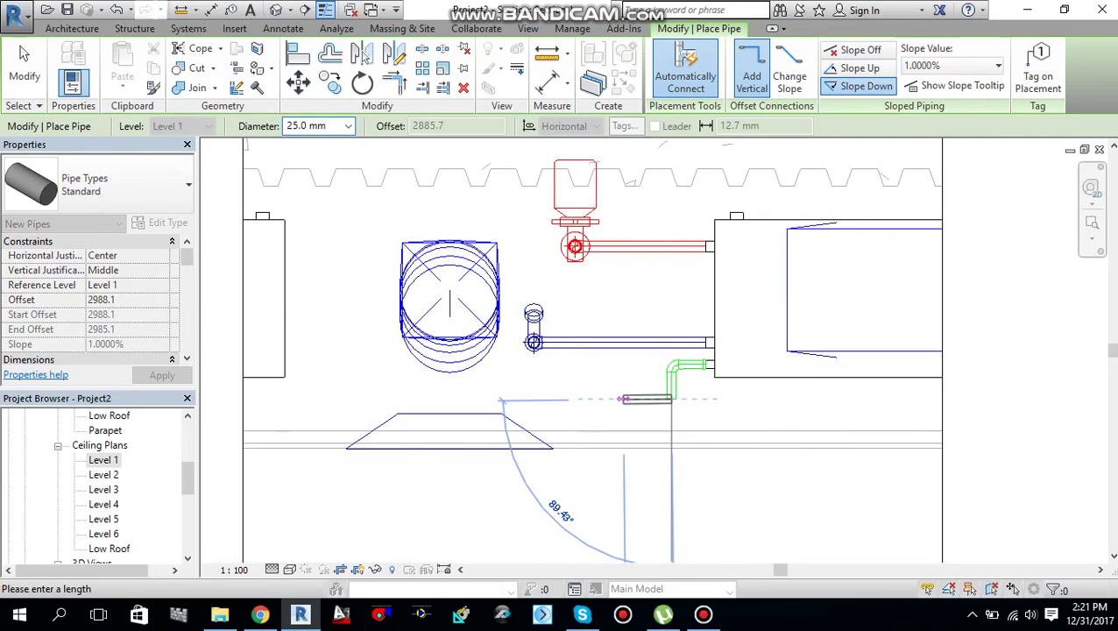
pyautogui.click(855, 50)
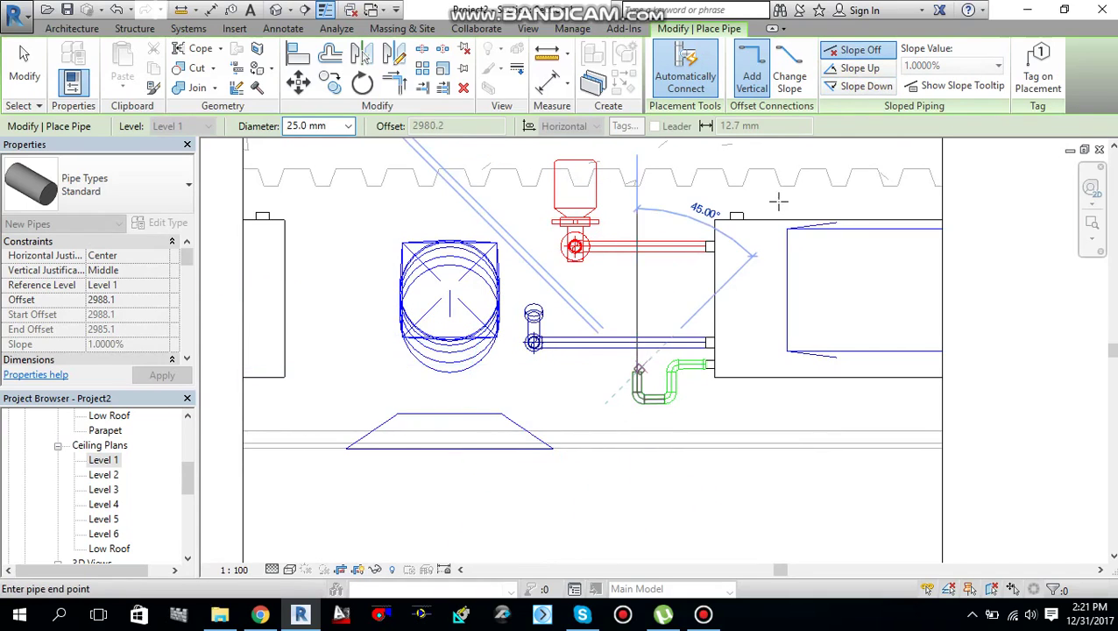
pyautogui.click(864, 86)
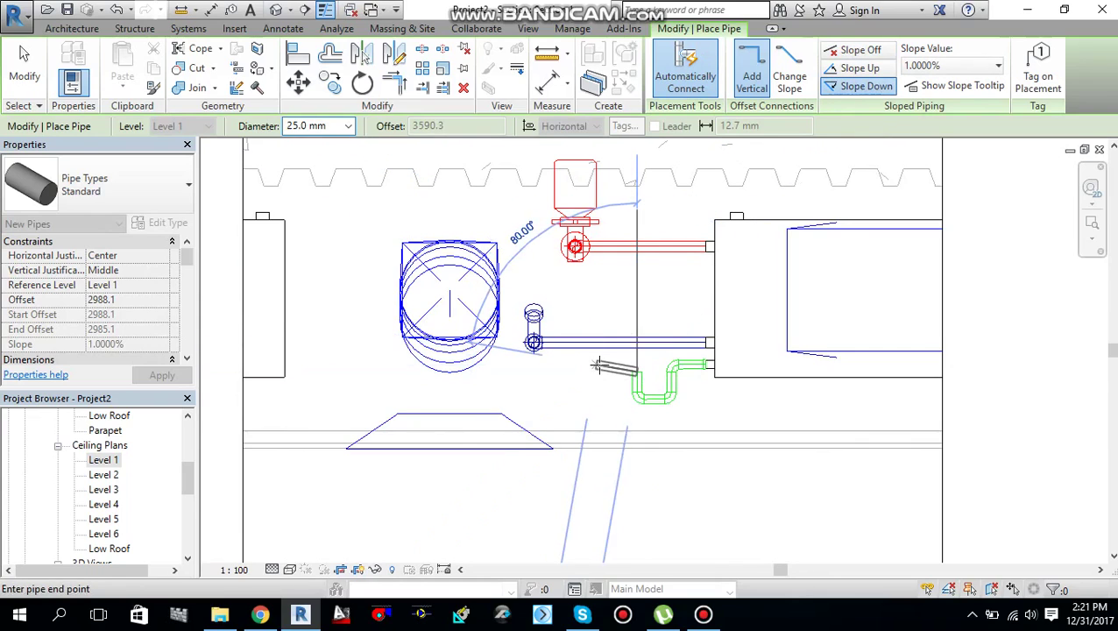
pyautogui.scroll(3, 612, 377)
pyautogui.scroll(2, 614, 372)
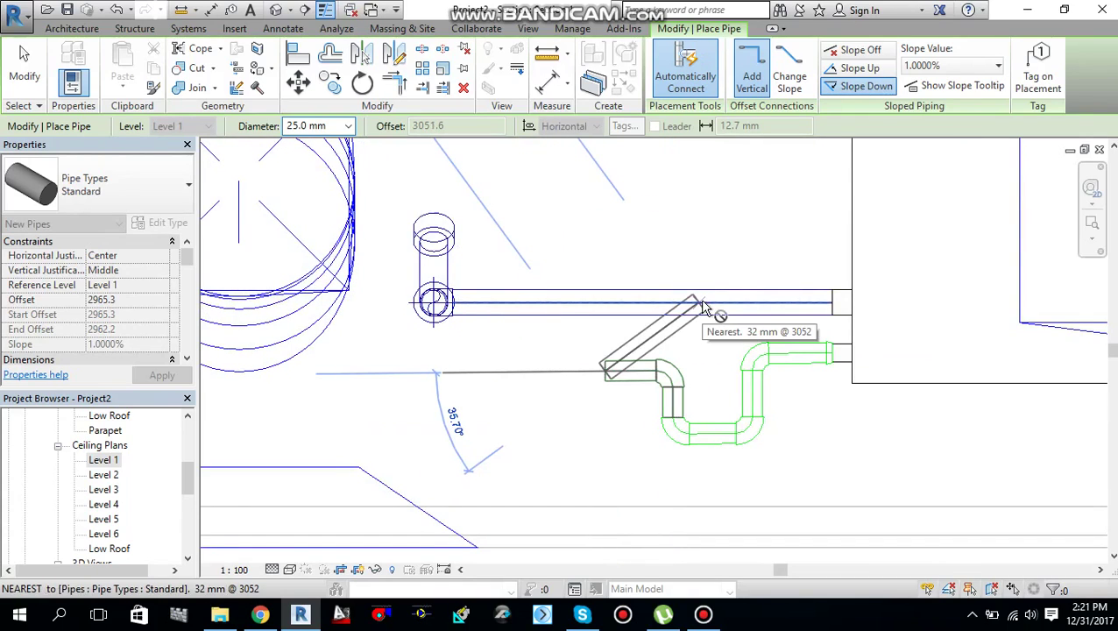
pyautogui.press('Escape')
pyautogui.click(670, 433)
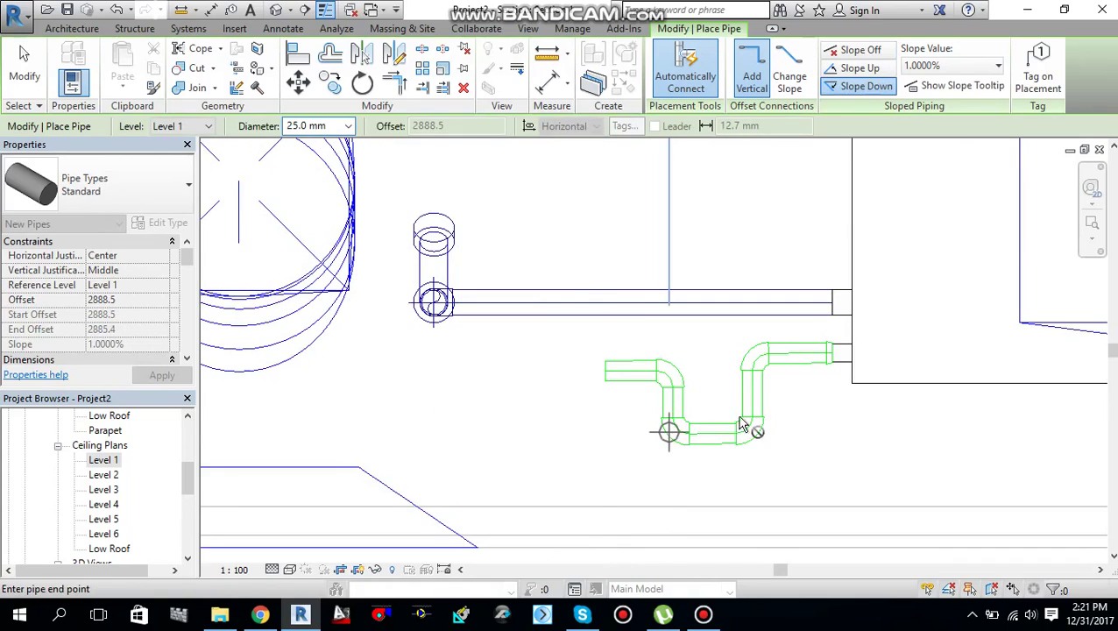
pyautogui.press('Escape')
pyautogui.press('Escape')
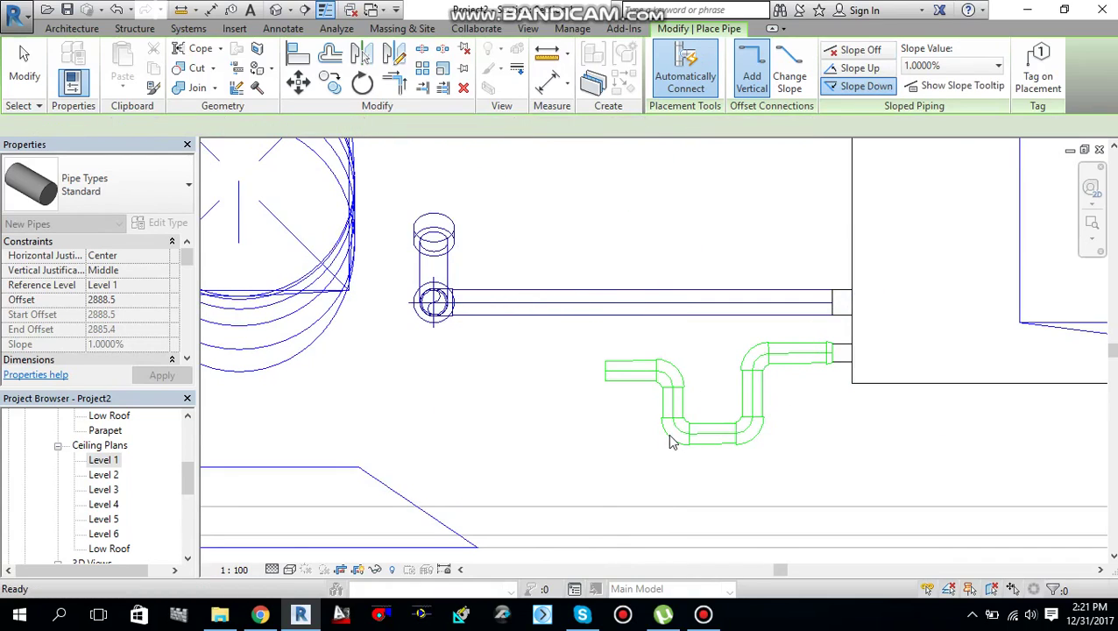
# - Convert the bottom elbow on the outlet side of the lower unit's trap to a tee and cap the tee's open end
pyautogui.click(649, 448)
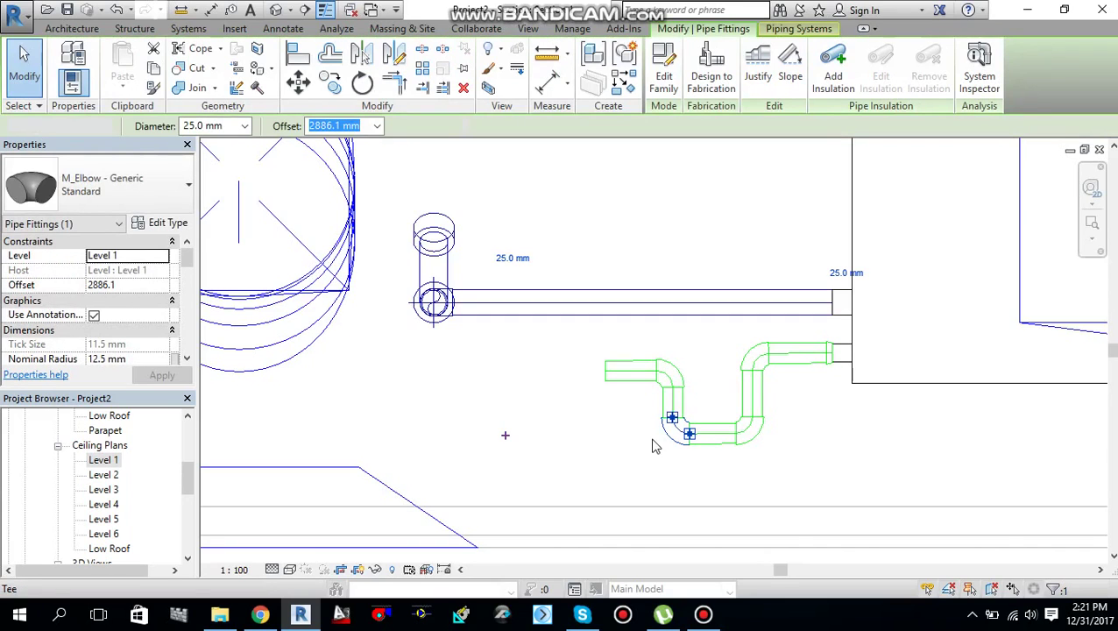
pyautogui.click(672, 418)
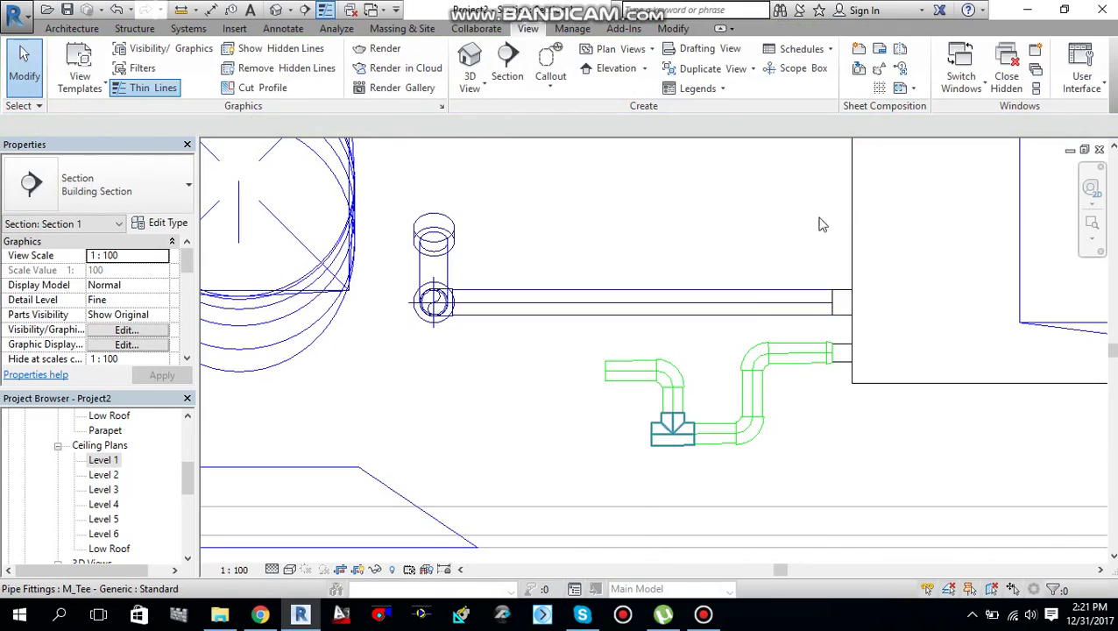
pyautogui.click(979, 75)
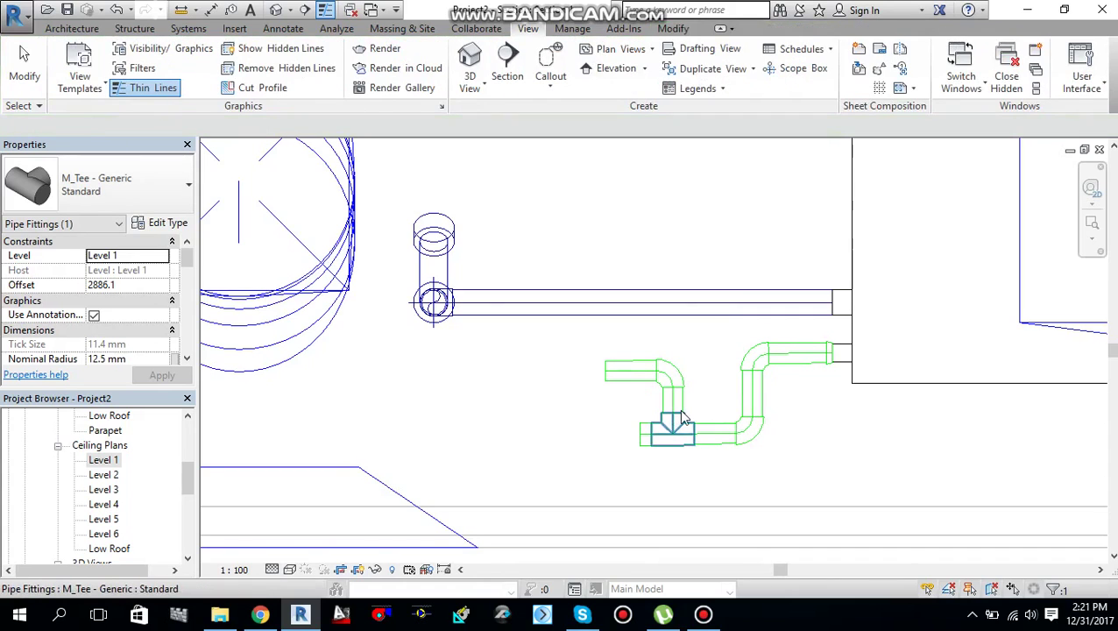
# - In the Level 1 ceiling plan, extend the lower unit's trap outlet west with a 25 mm pipe sloped down 1% and connect it to the green drain main
pyautogui.hotkey('ctrl', 'Tab')
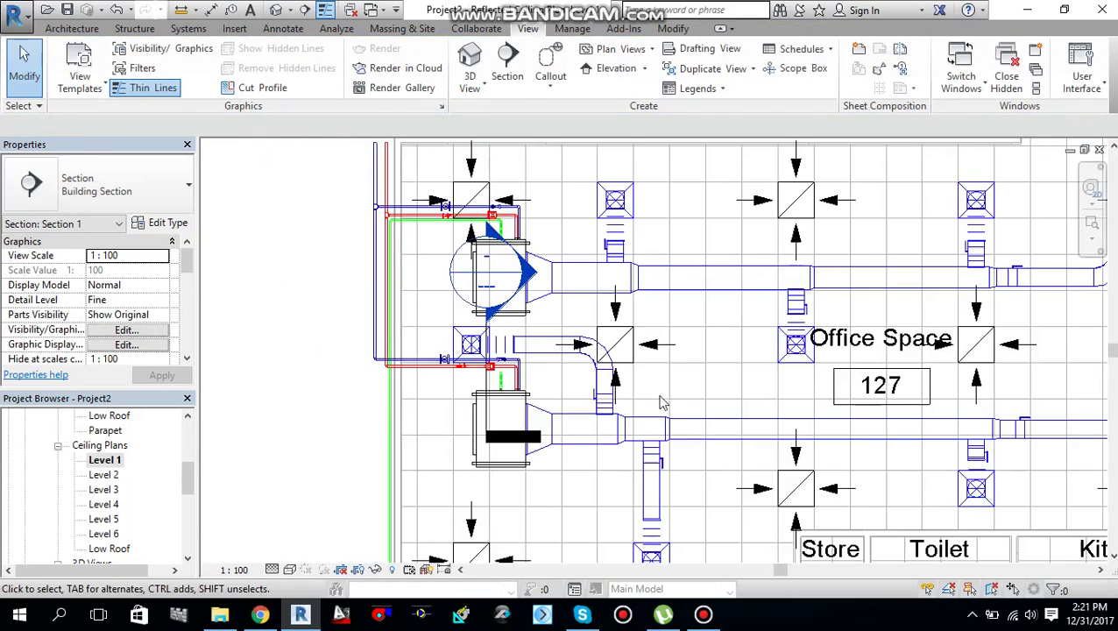
pyautogui.scroll(5, 663, 403)
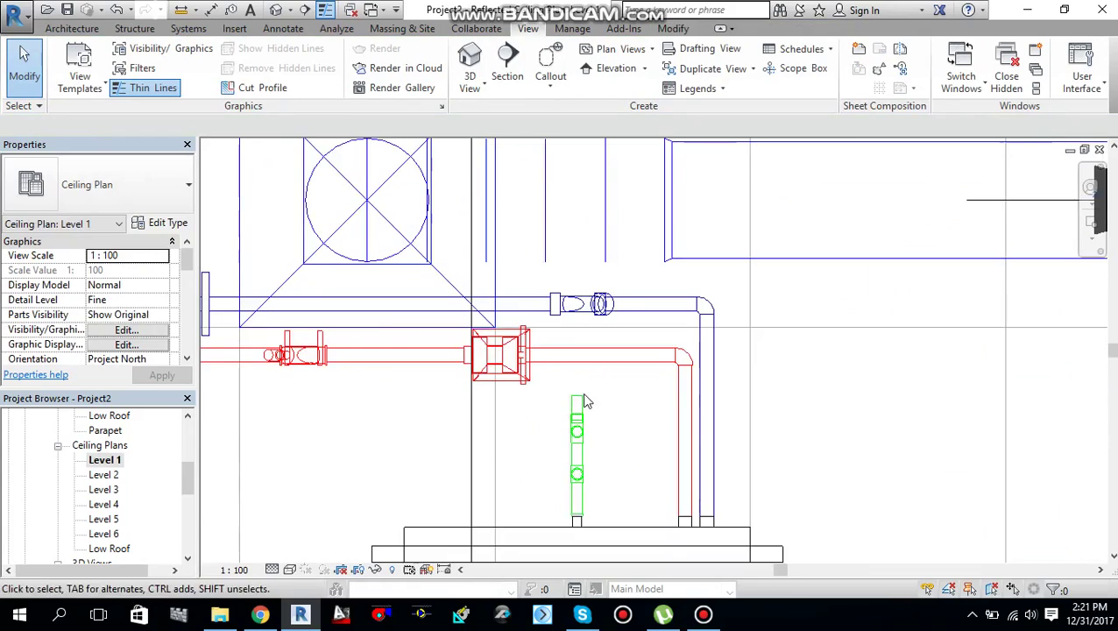
pyautogui.click(578, 403)
pyautogui.rightClick(581, 400)
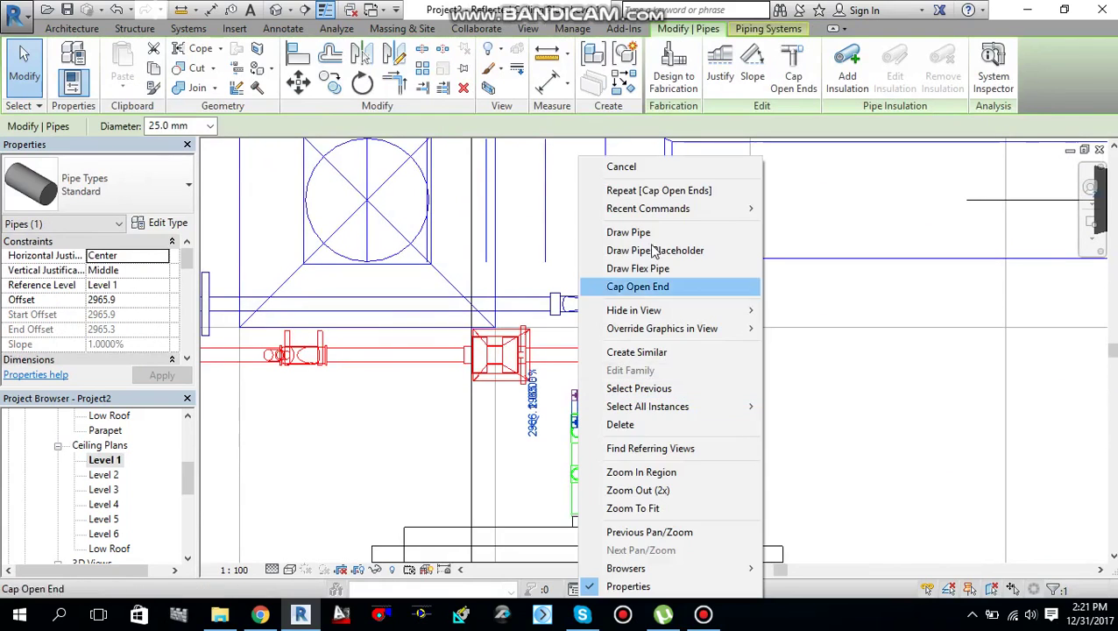
pyautogui.click(624, 232)
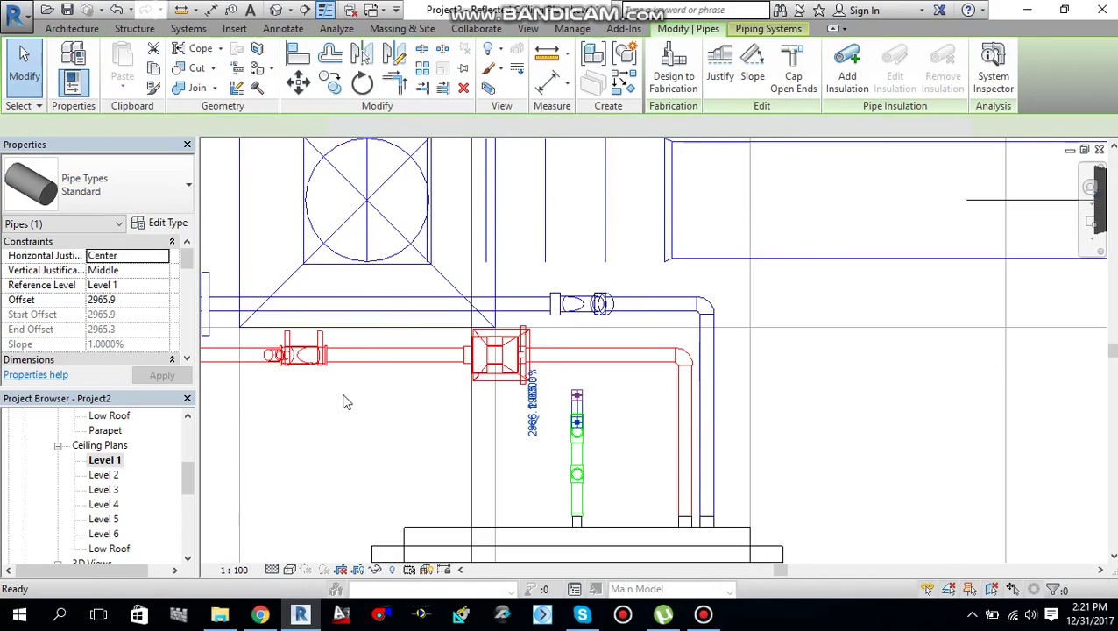
pyautogui.scroll(-2, 344, 401)
pyautogui.moveTo(451, 406)
pyautogui.mouseDown(button='middle')
pyautogui.moveTo(727, 394)
pyautogui.moveTo(734, 381)
pyautogui.mouseUp(button='middle')
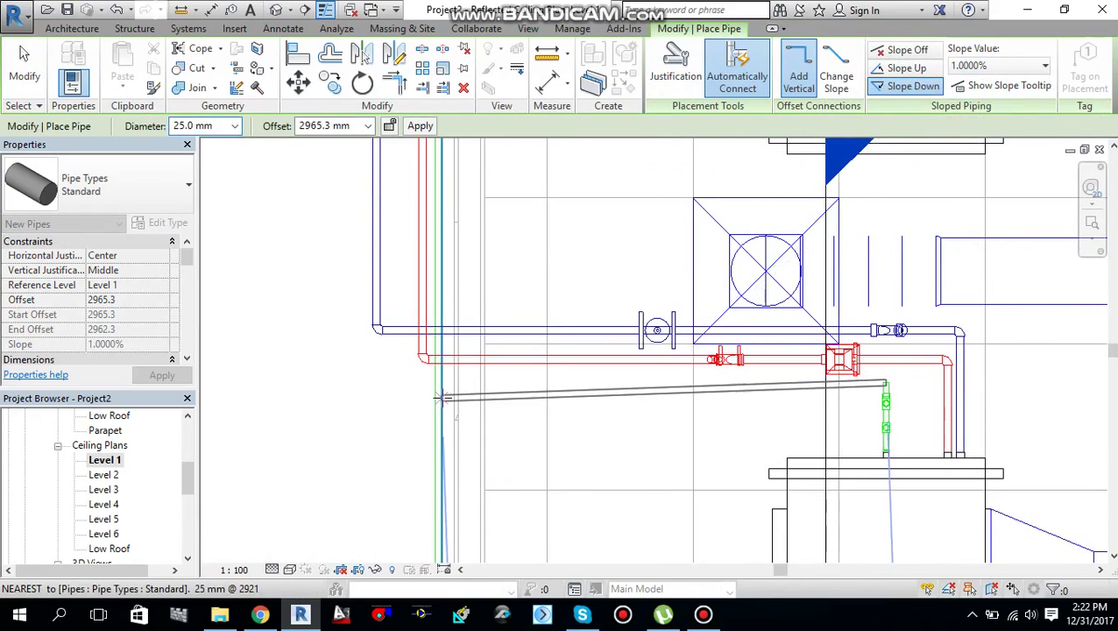
pyautogui.scroll(2, 442, 397)
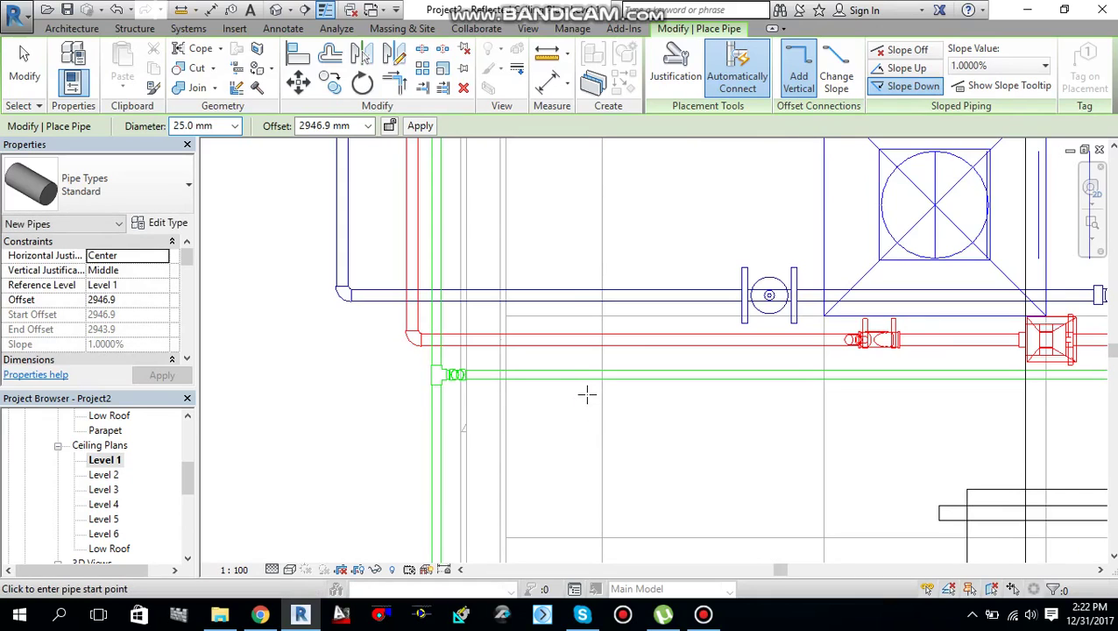
pyautogui.click(25, 61)
pyautogui.scroll(-2, 677, 456)
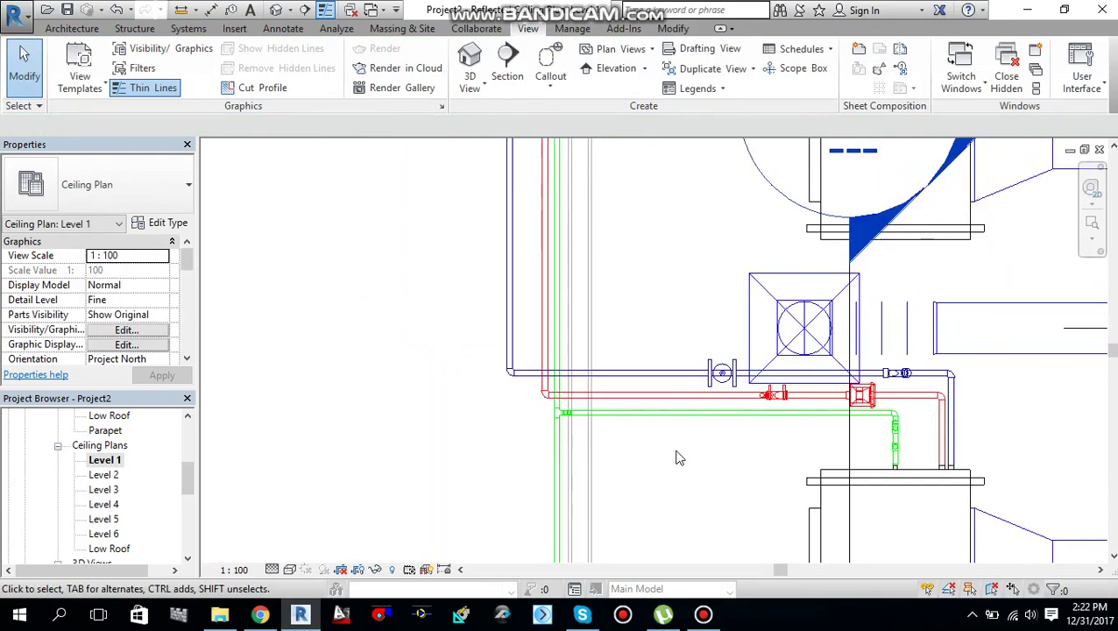
# - Examine the drain connection in plan, then inspect the green drain piping's route and its branches to both fan coil units in the 3D view
pyautogui.scroll(3, 677, 457)
pyautogui.moveTo(676, 457); pyautogui.dragTo(554, 392, button='middle')
pyautogui.scroll(-4, 542, 392)
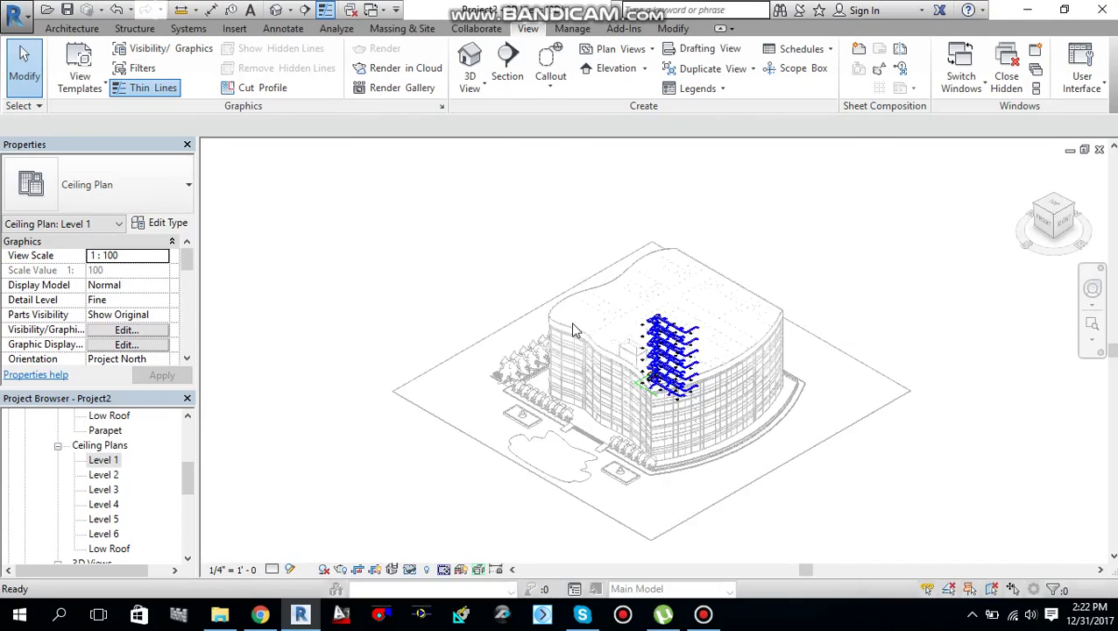
pyautogui.scroll(5, 662, 399)
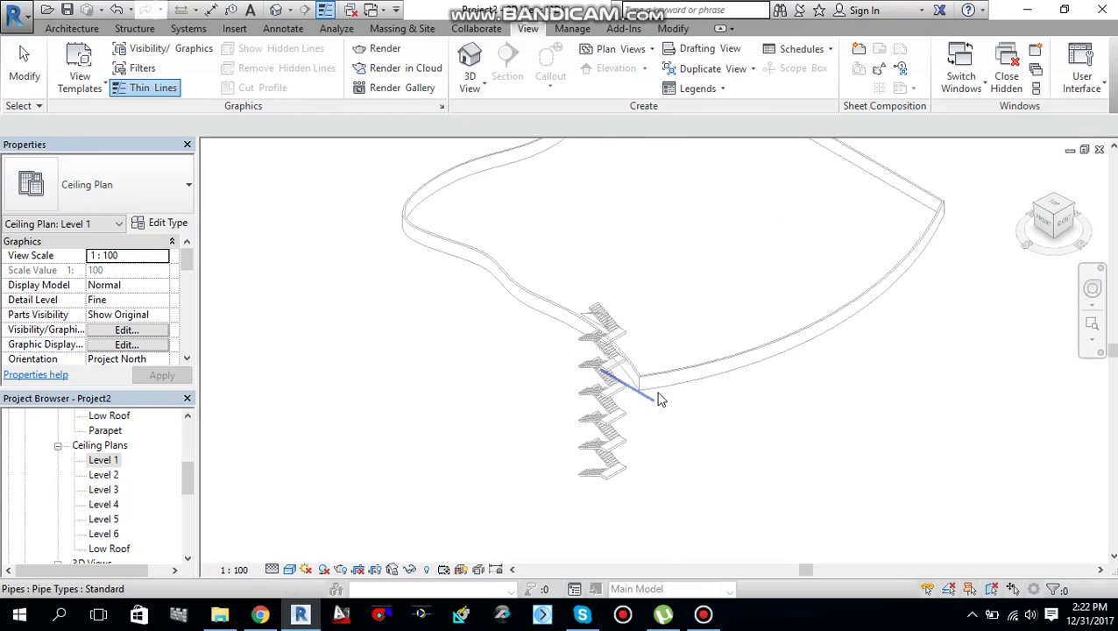
pyautogui.scroll(3, 662, 387)
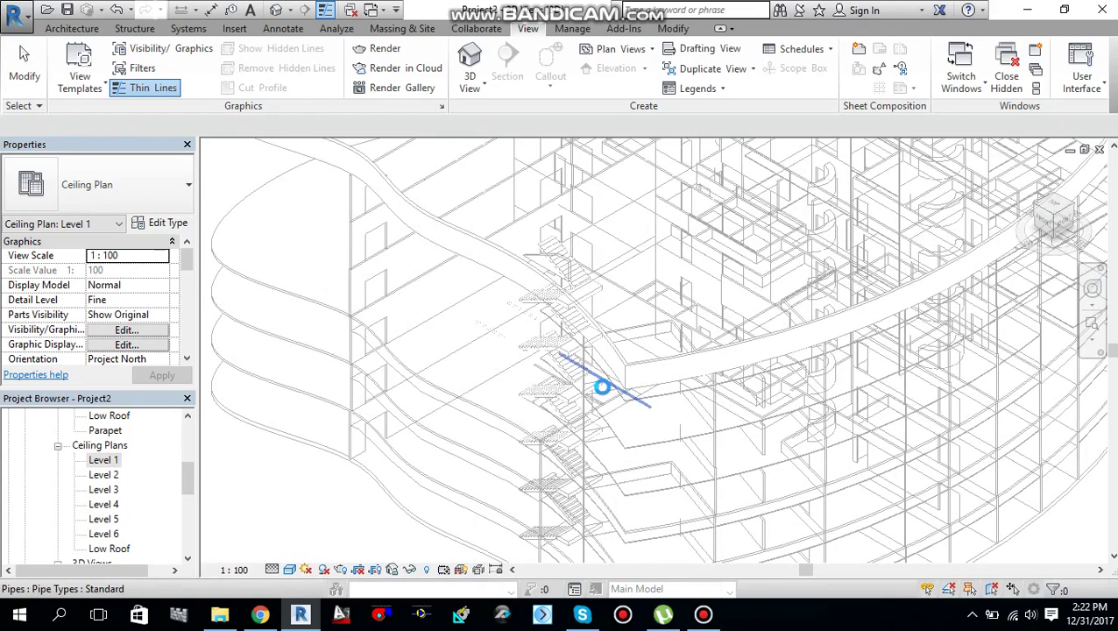
pyautogui.scroll(3, 602, 387)
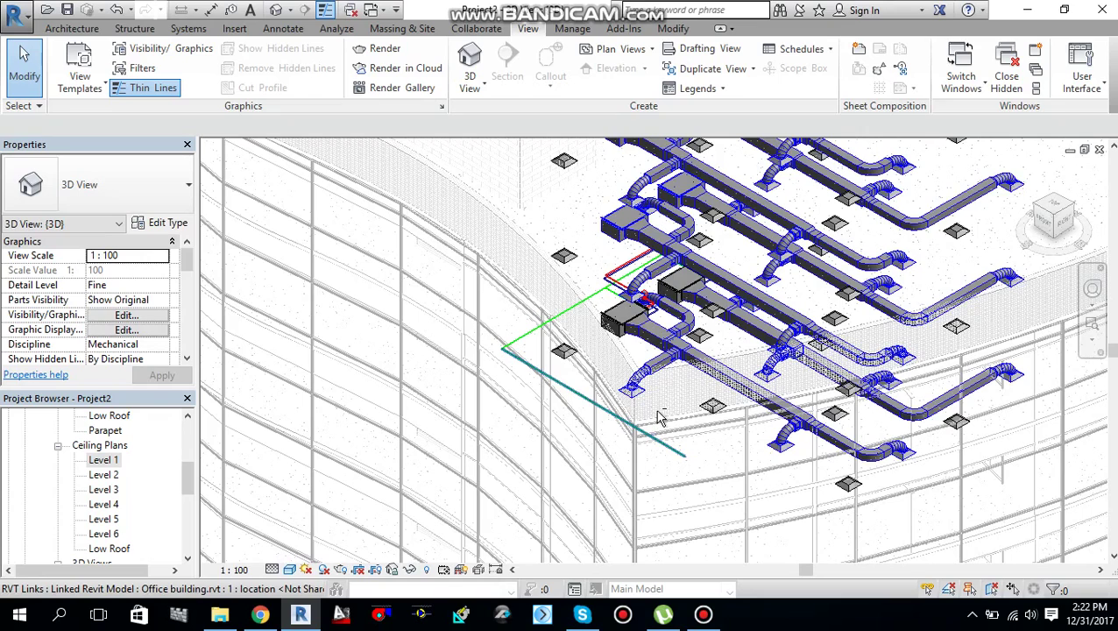
pyautogui.press('z')
pyautogui.press('f')
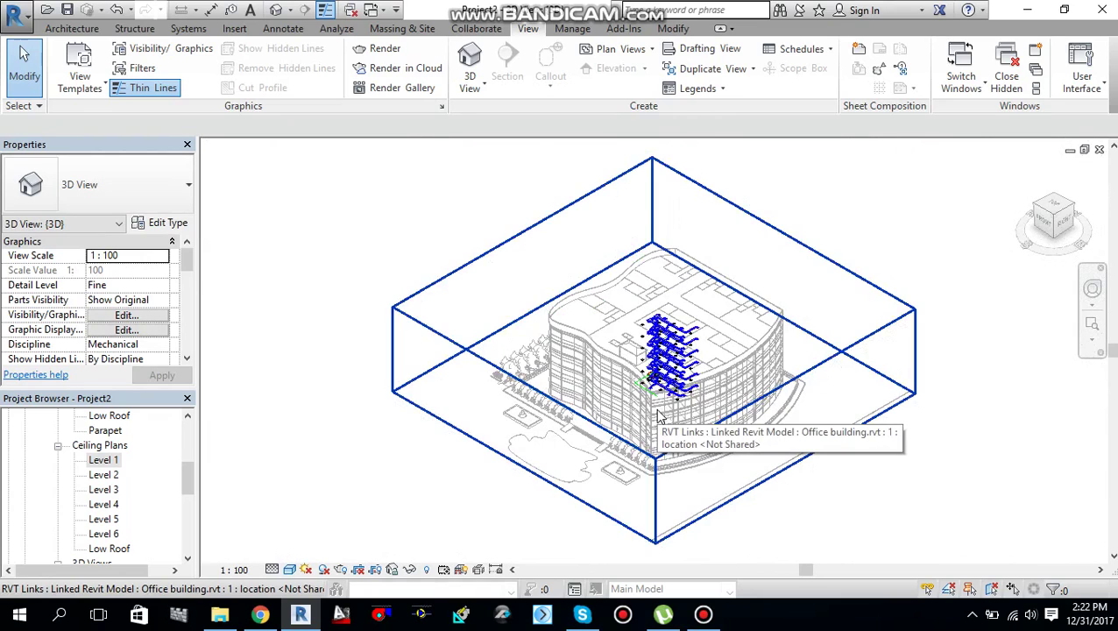
pyautogui.keyDown('shift'); pyautogui.moveTo(659, 416); pyautogui.dragTo(592, 399, button='middle'); pyautogui.keyUp('shift')
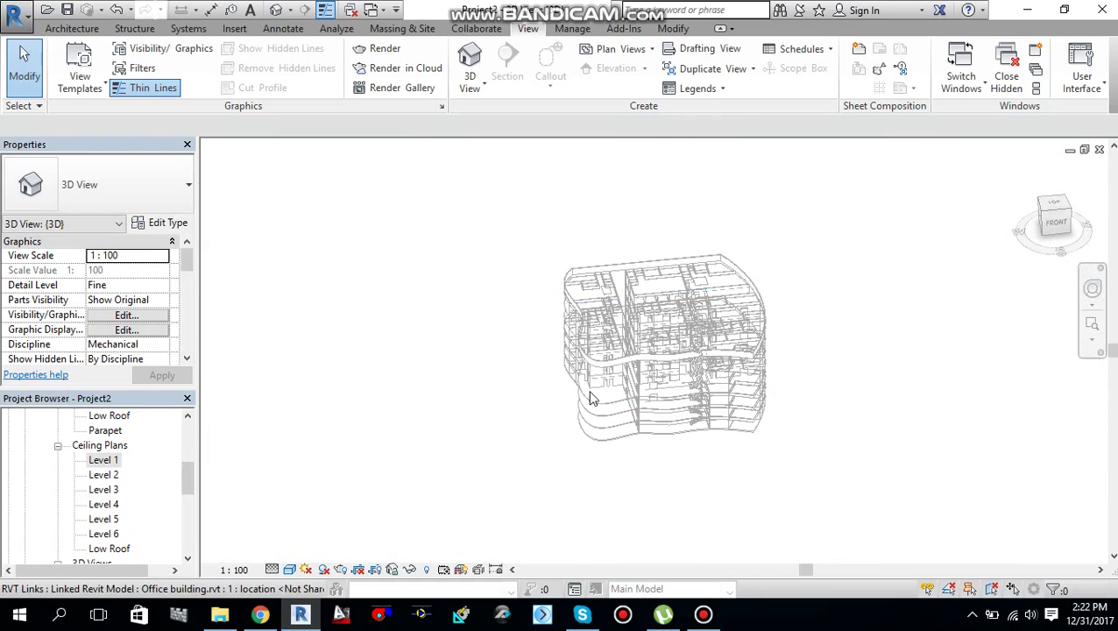
pyautogui.scroll(5, 592, 384)
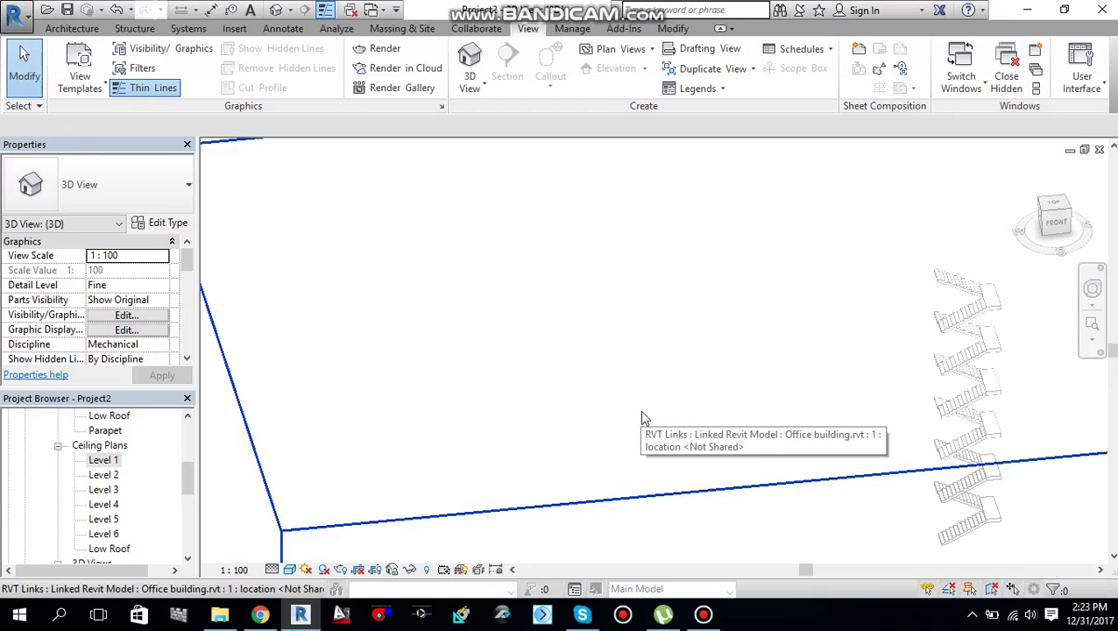
pyautogui.scroll(5, 789, 435)
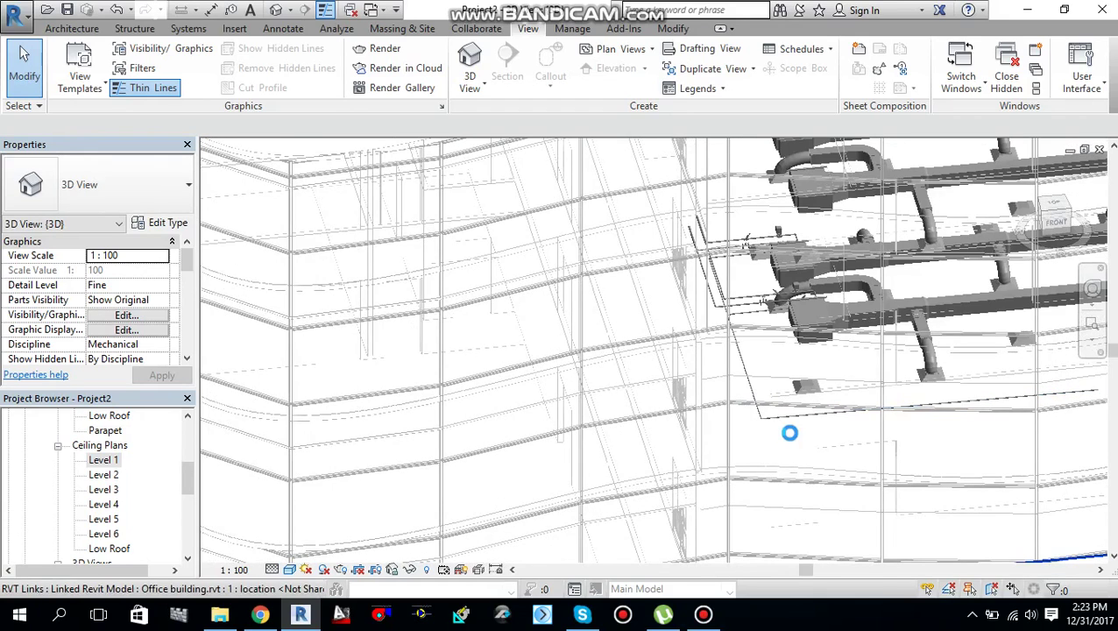
pyautogui.scroll(4, 836, 437)
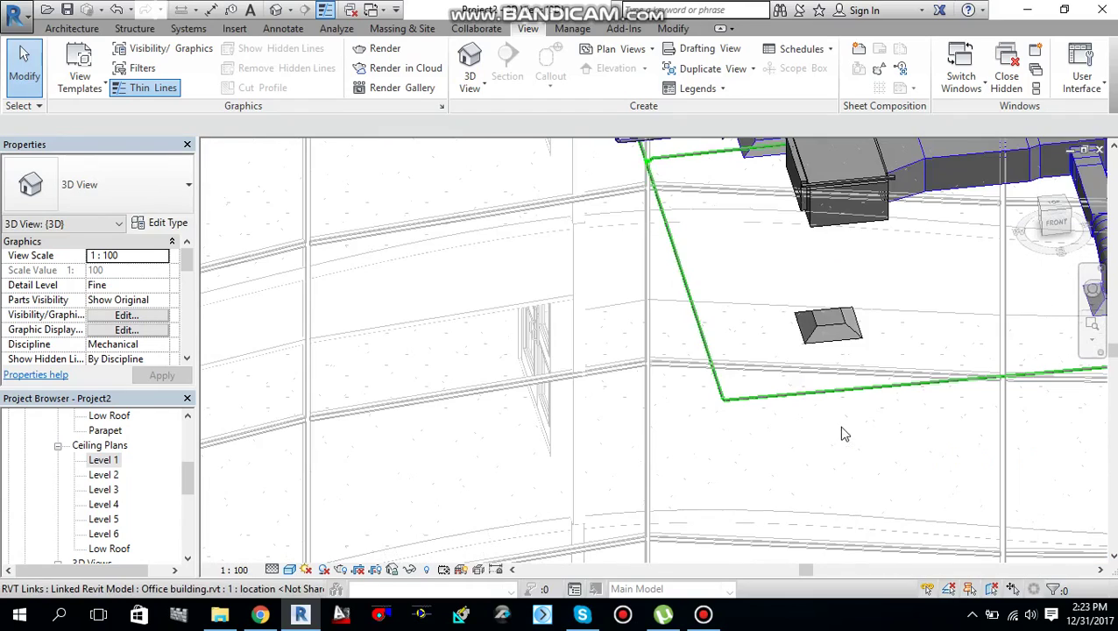
pyautogui.moveTo(852, 438); pyautogui.dragTo(766, 481, button='middle')
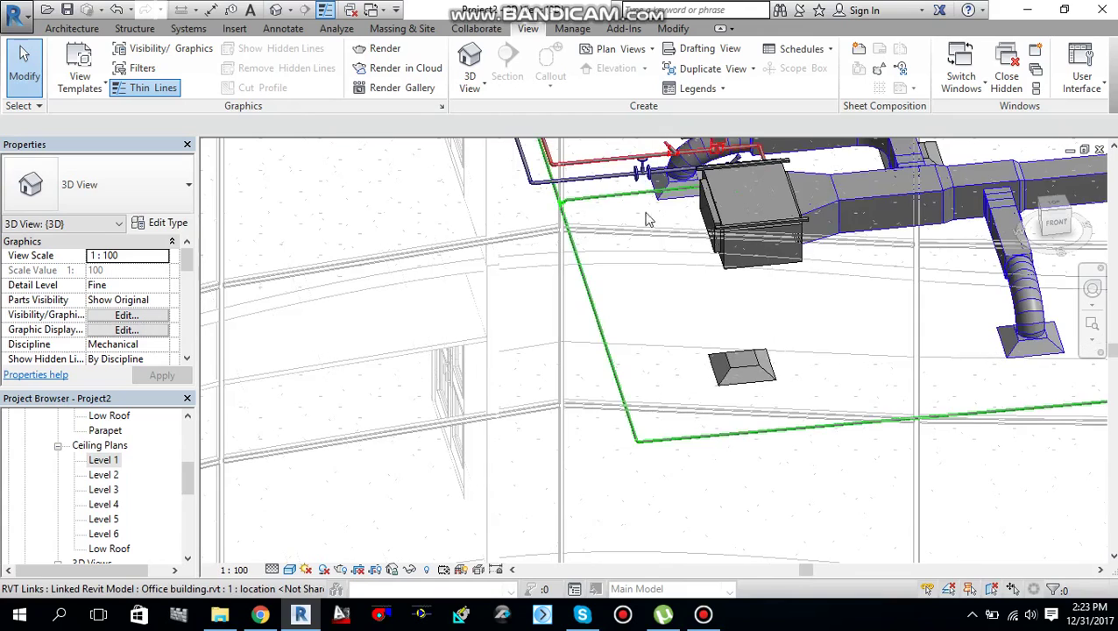
pyautogui.scroll(5, 656, 200)
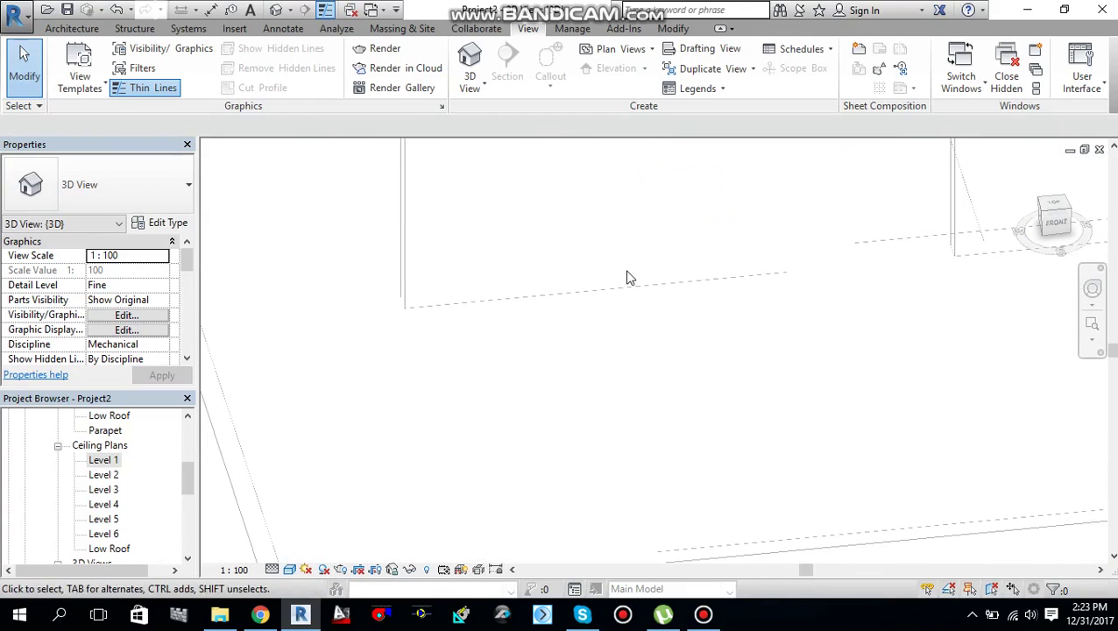
pyautogui.scroll(-6, 627, 277)
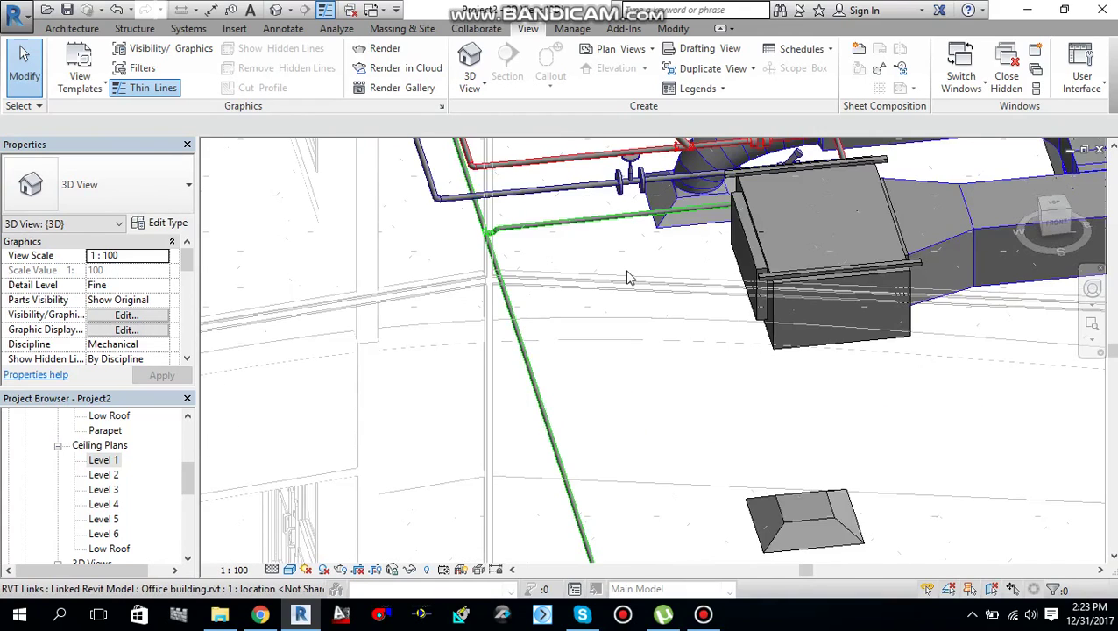
pyautogui.scroll(-2, 627, 277)
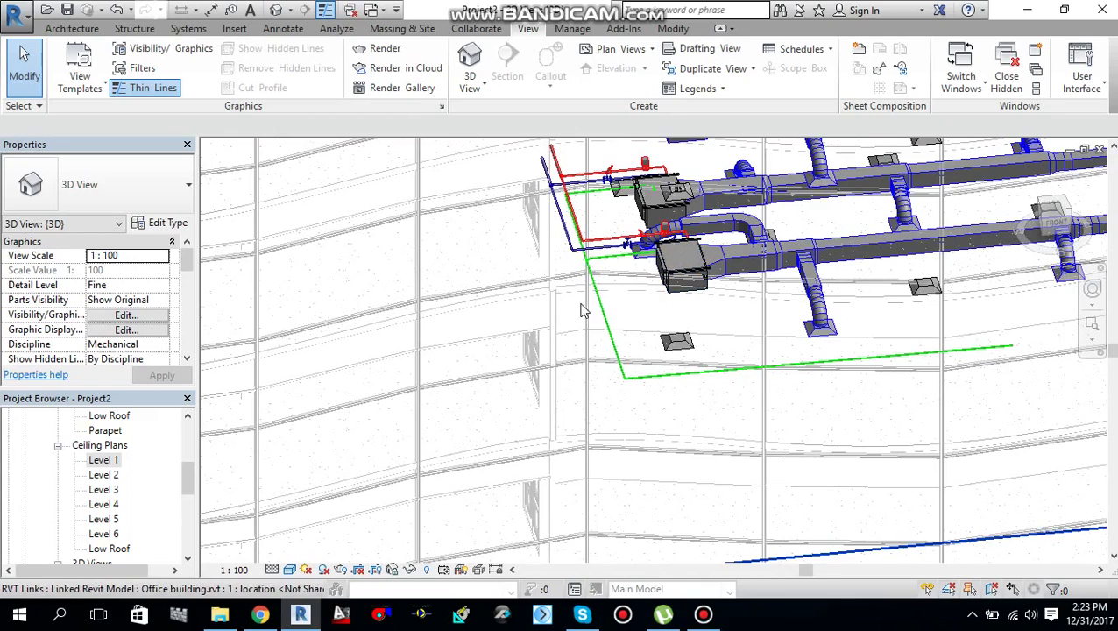
pyautogui.keyDown('shift'); pyautogui.moveTo(584, 374); pyautogui.dragTo(489, 424, button='middle'); pyautogui.keyUp('shift')
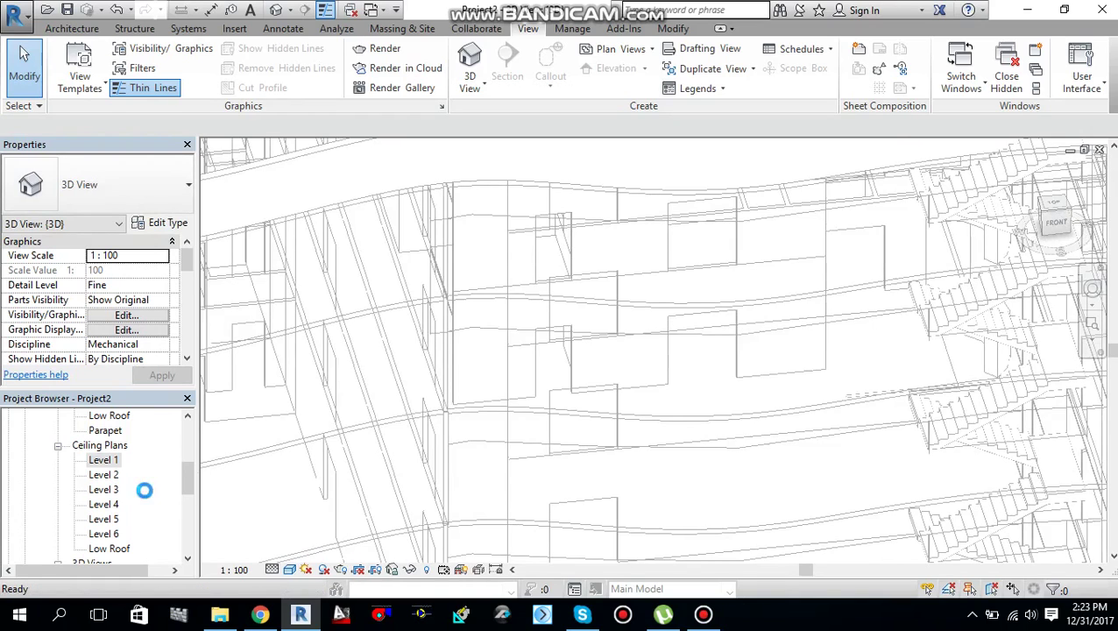
# - Return to the Level 1 ceiling plan and look over the layout of pipes and ducts around Office Space 127
pyautogui.doubleClick(103, 461)
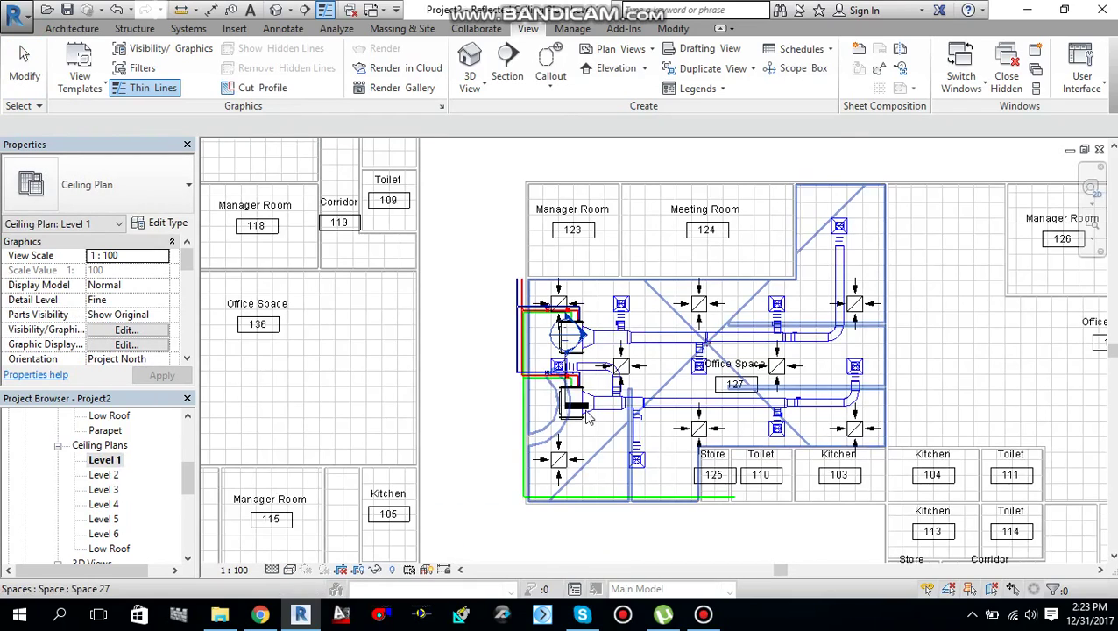
pyautogui.scroll(-2, 588, 419)
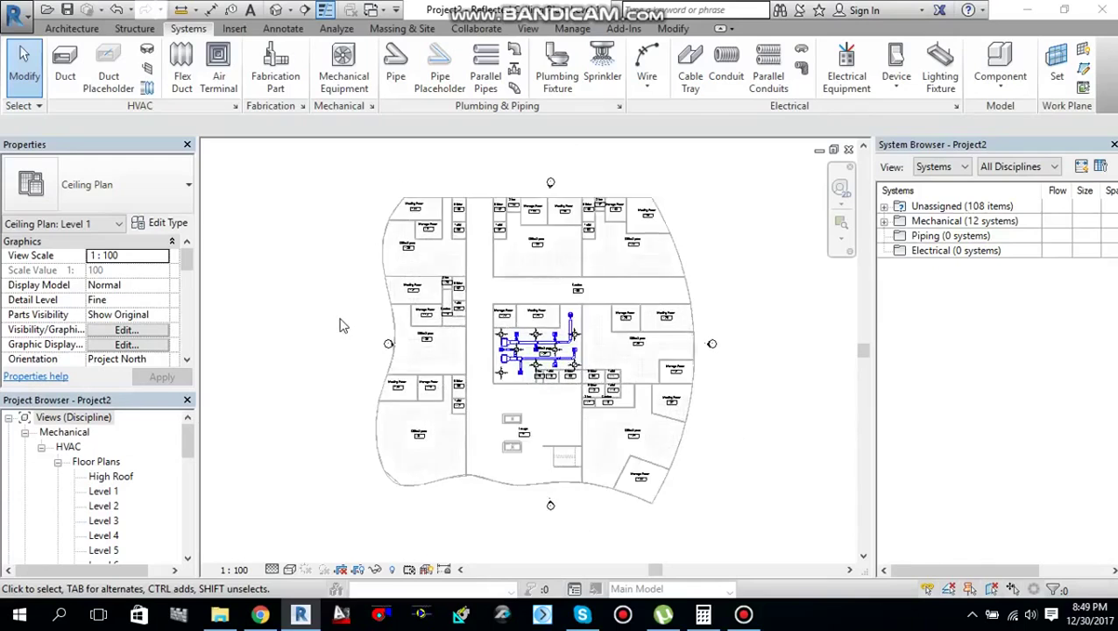
# - Draw a 350 x 300 mm rectangular duct at 3204 mm offset west of the building, running south, 2000 mm east, and south again
pyautogui.click(83, 29)
pyautogui.click(187, 29)
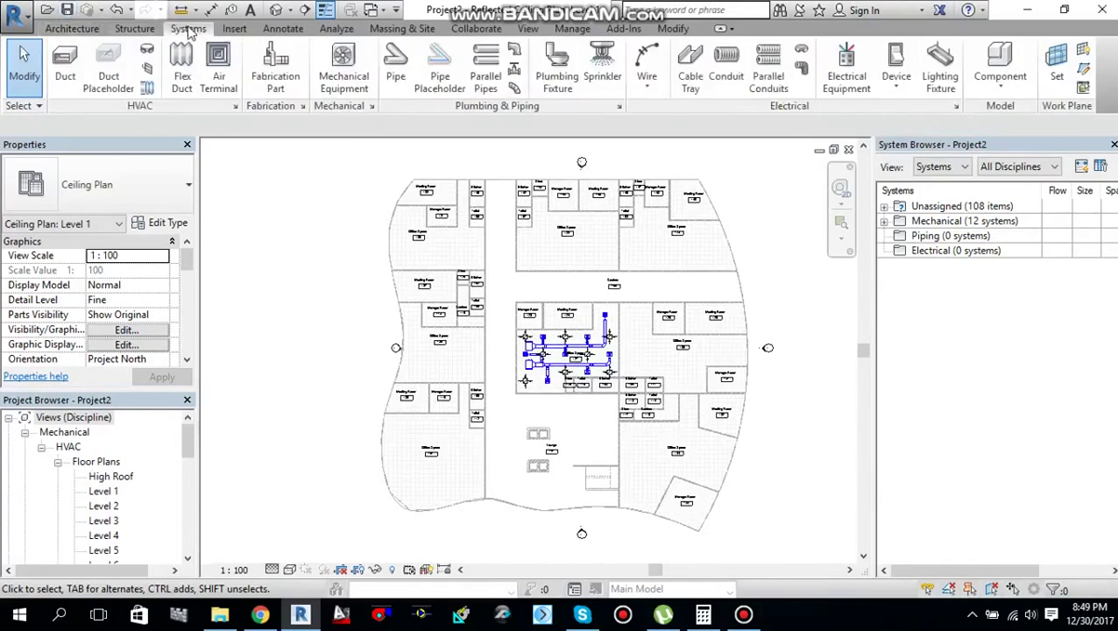
pyautogui.click(66, 72)
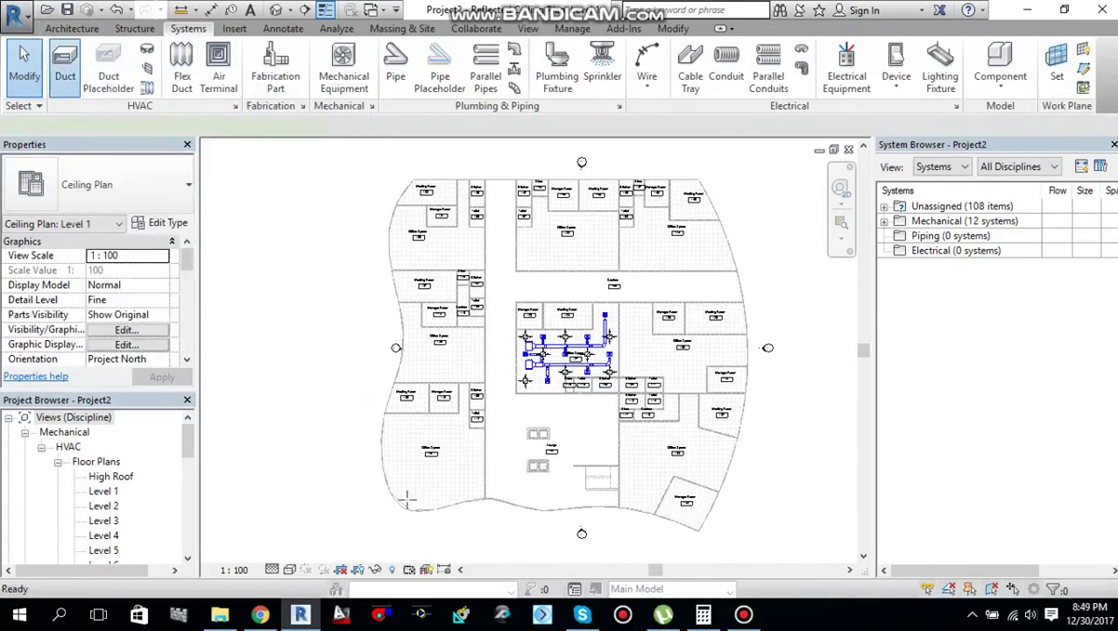
pyautogui.scroll(3, 289, 358)
pyautogui.scroll(1, 288, 357)
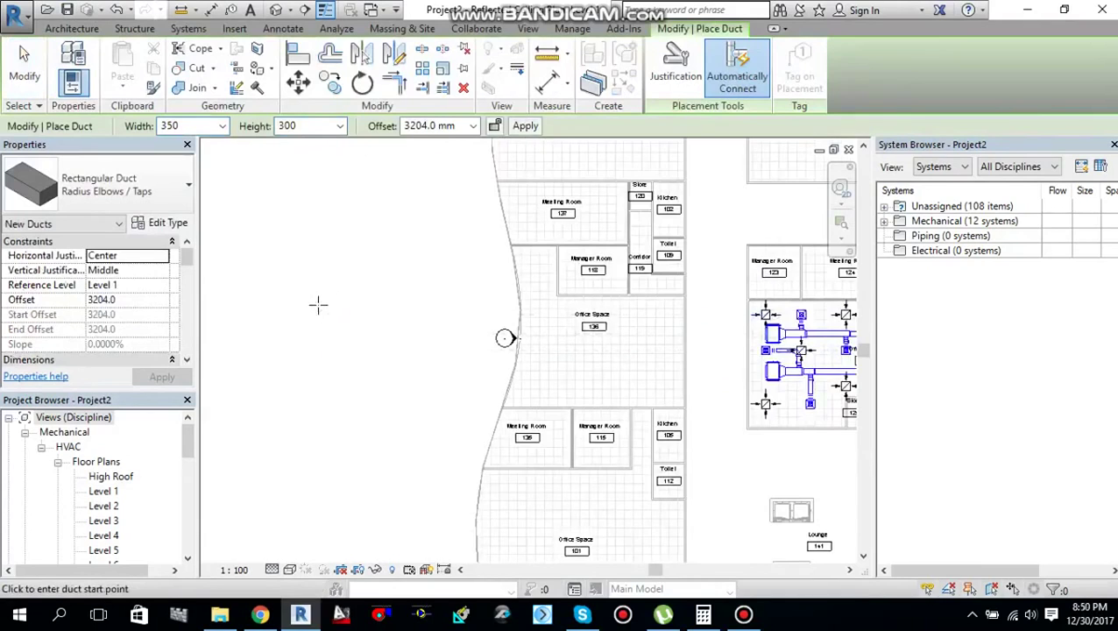
pyautogui.scroll(-3, 318, 304)
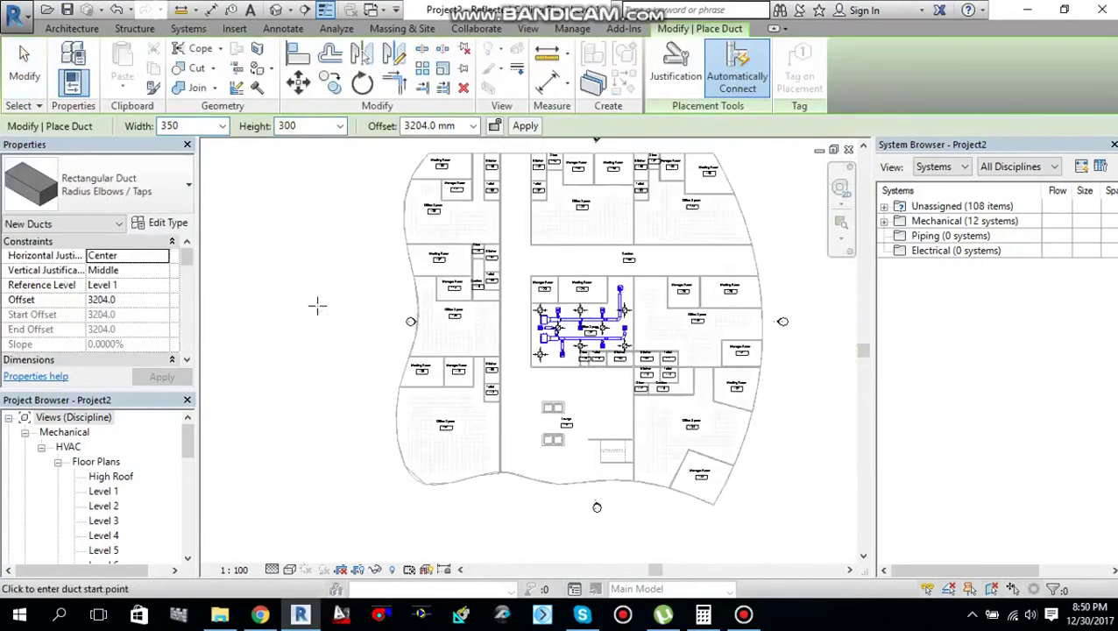
pyautogui.scroll(3, 318, 305)
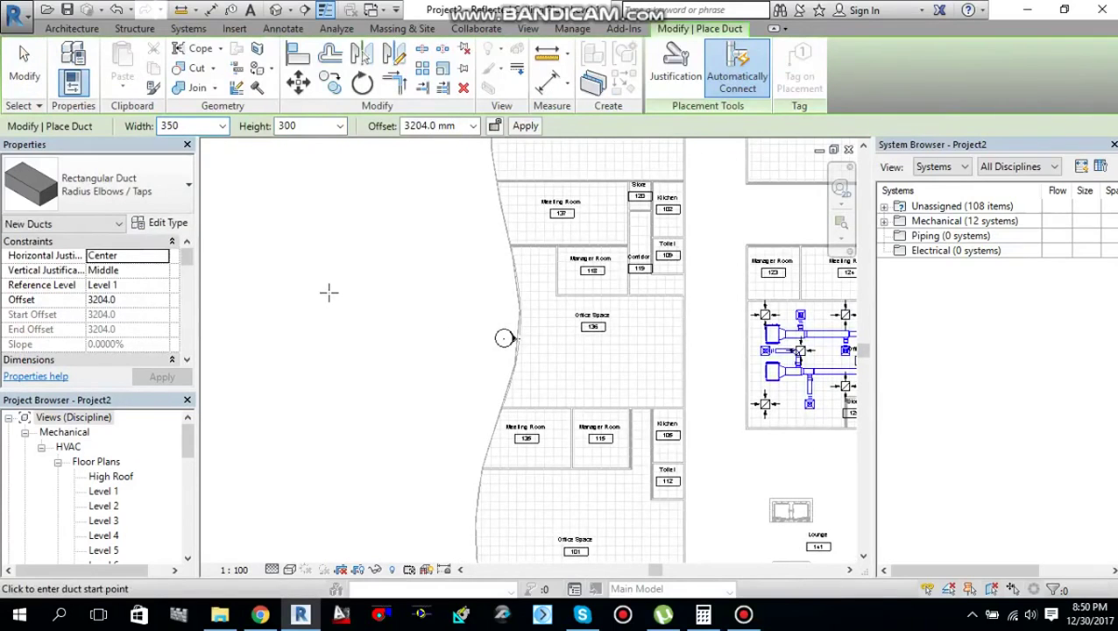
pyautogui.click(328, 291)
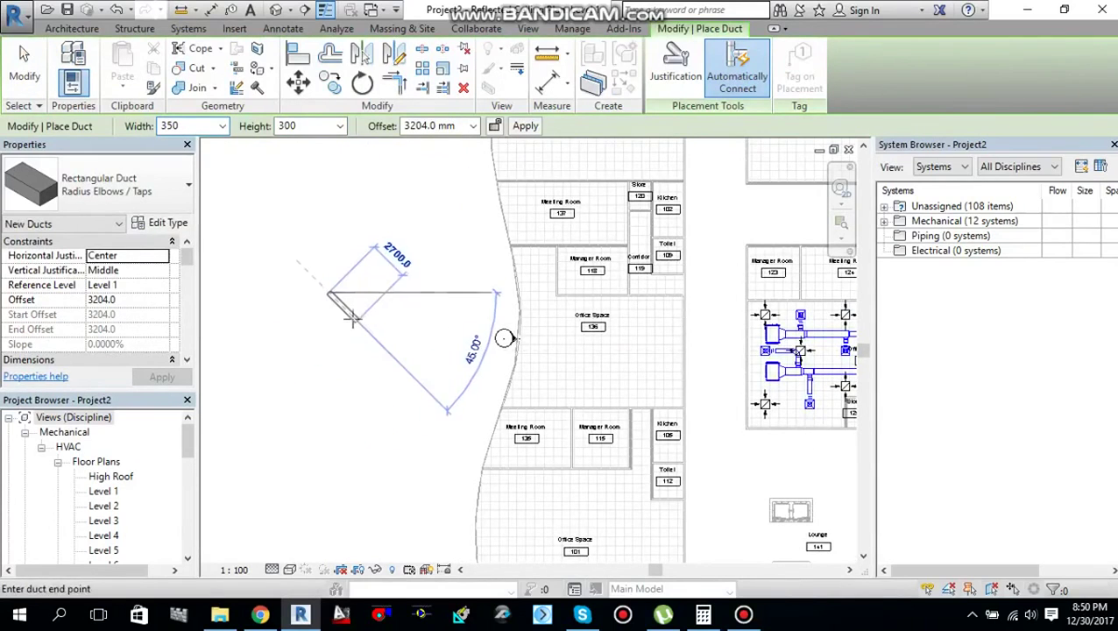
pyautogui.scroll(3, 331, 342)
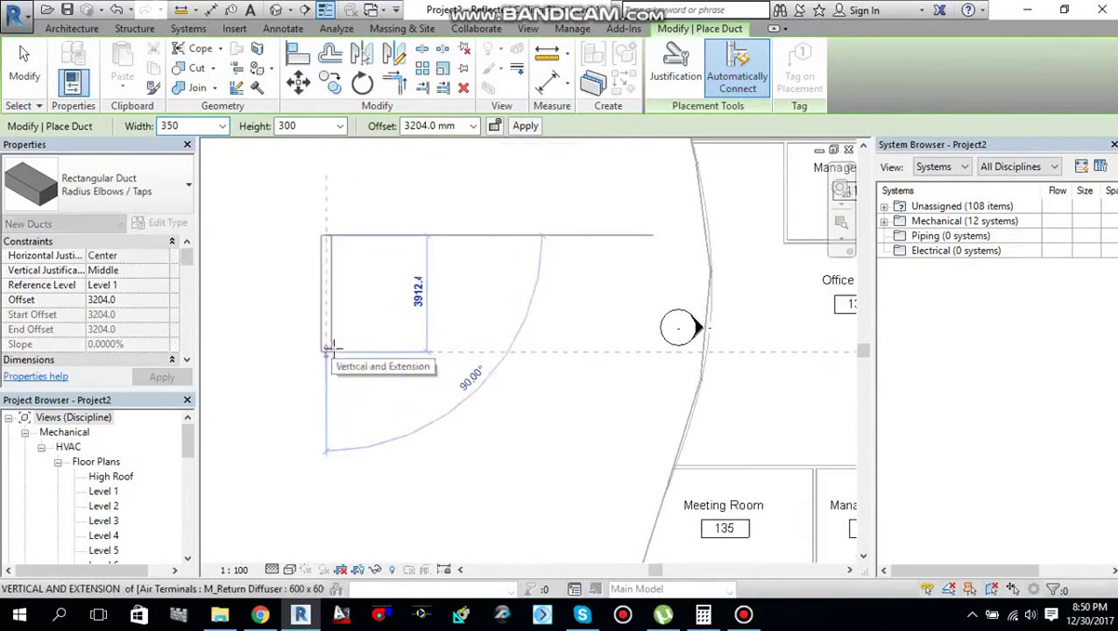
pyautogui.click(330, 341)
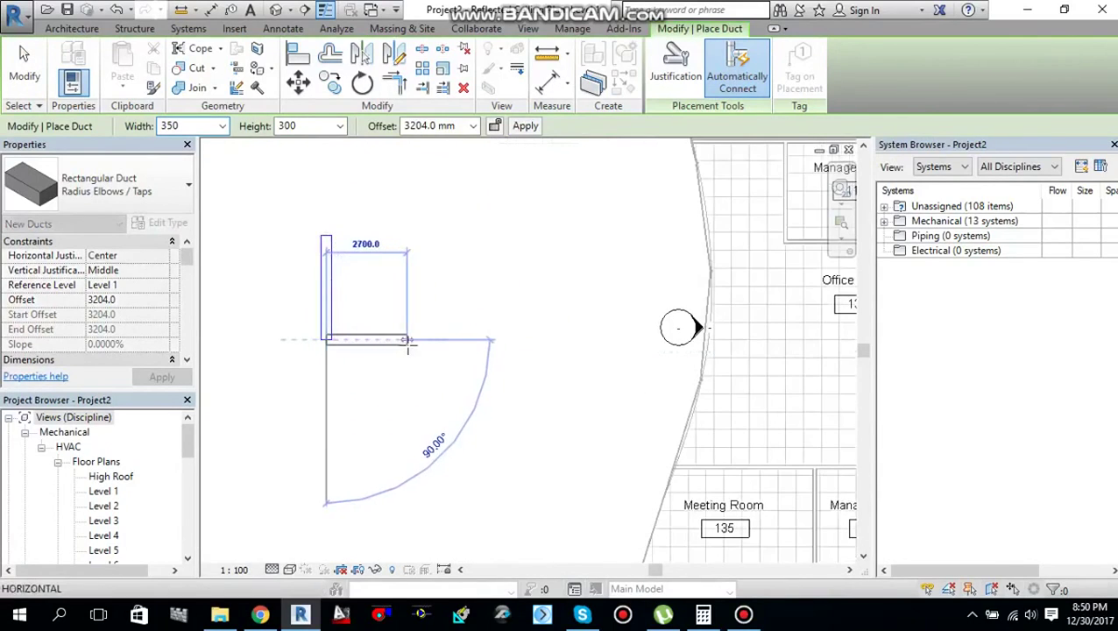
pyautogui.click(385, 341)
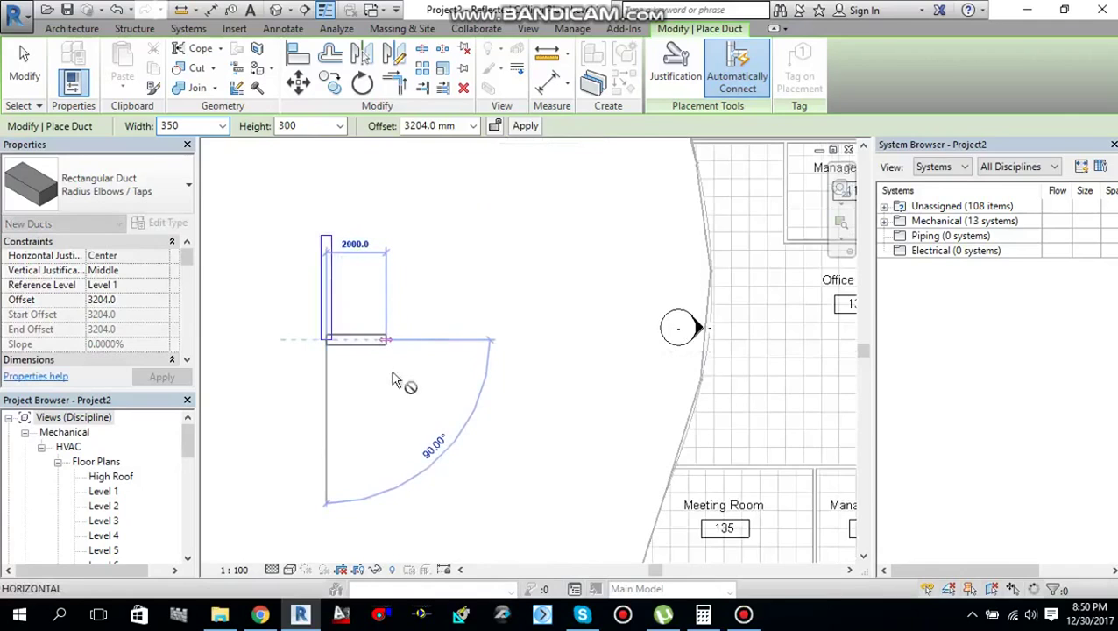
pyautogui.click(384, 420)
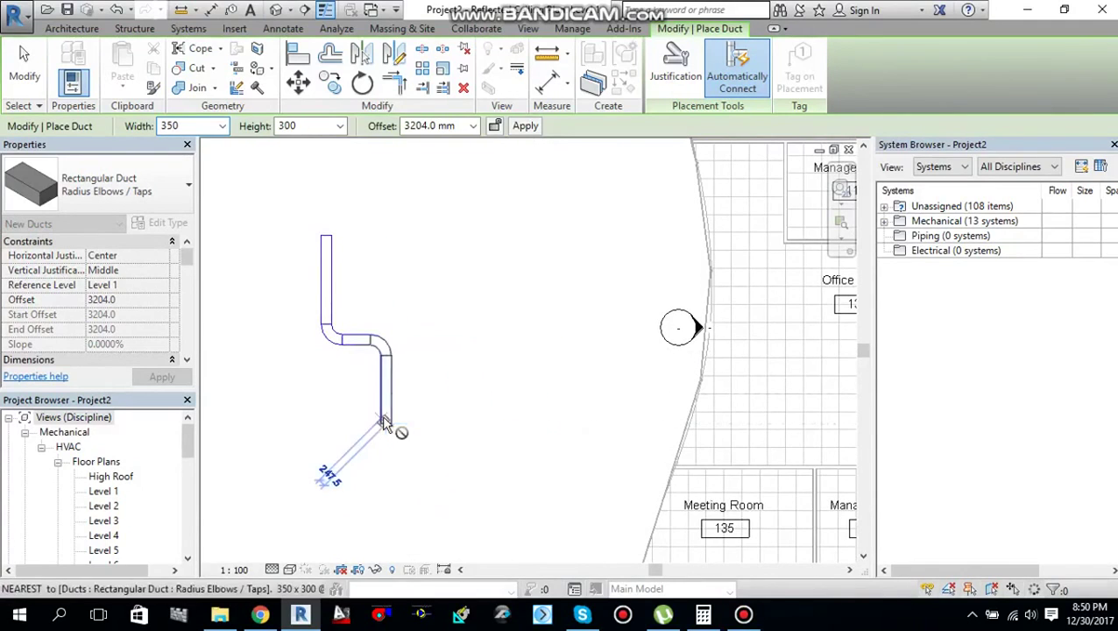
pyautogui.press('Escape')
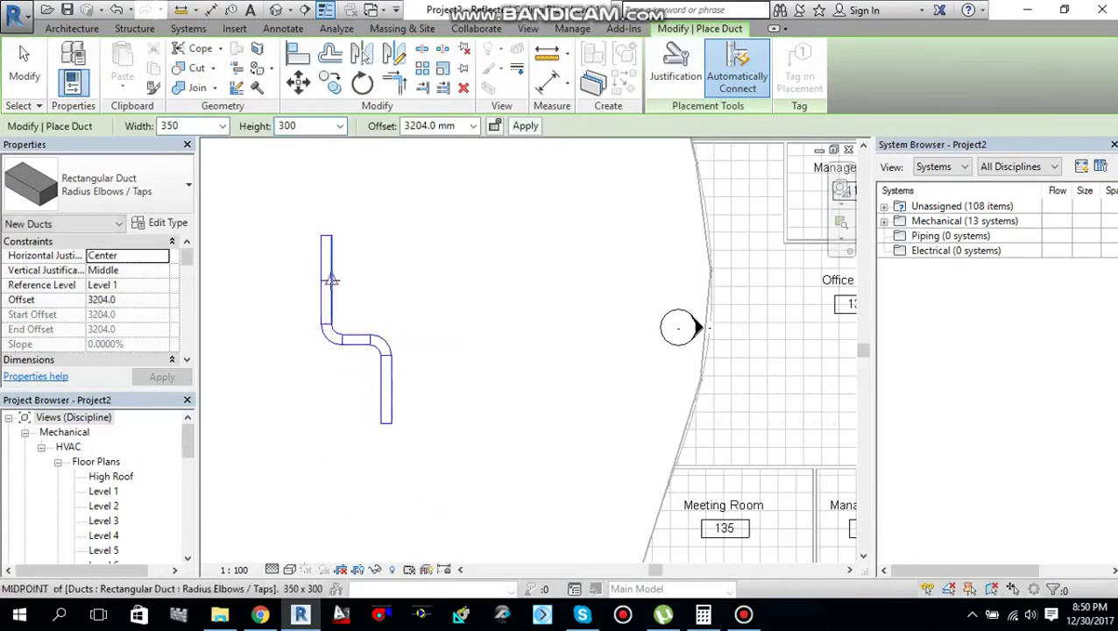
# - Draw a short 350 x 300 mm branch duct eastward from the midpoint of the northern vertical duct
pyautogui.click(330, 280)
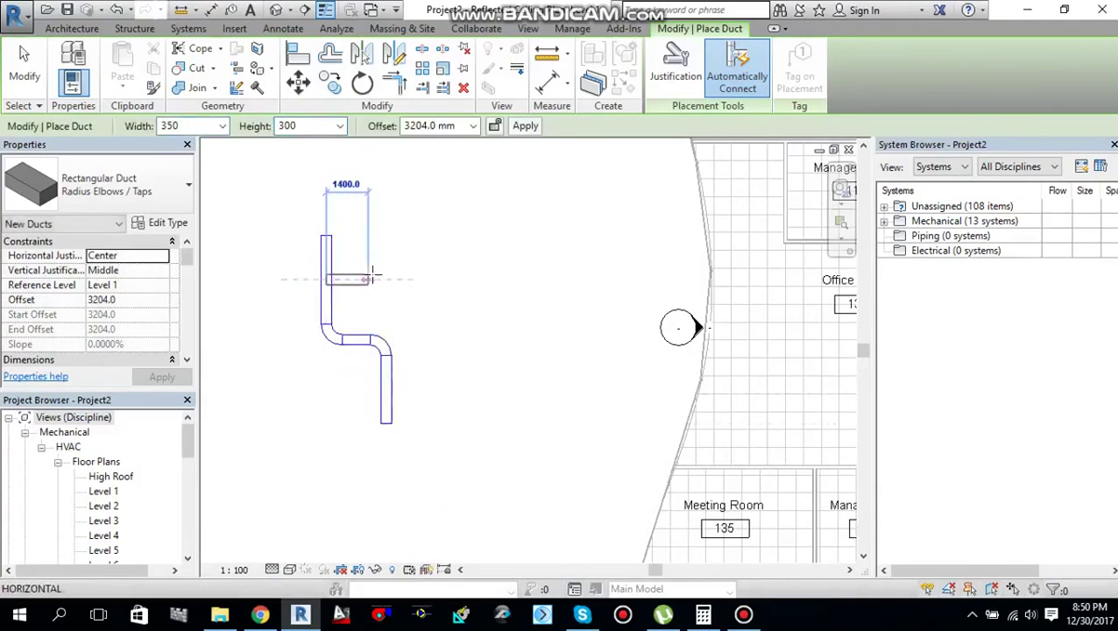
pyautogui.click(373, 279)
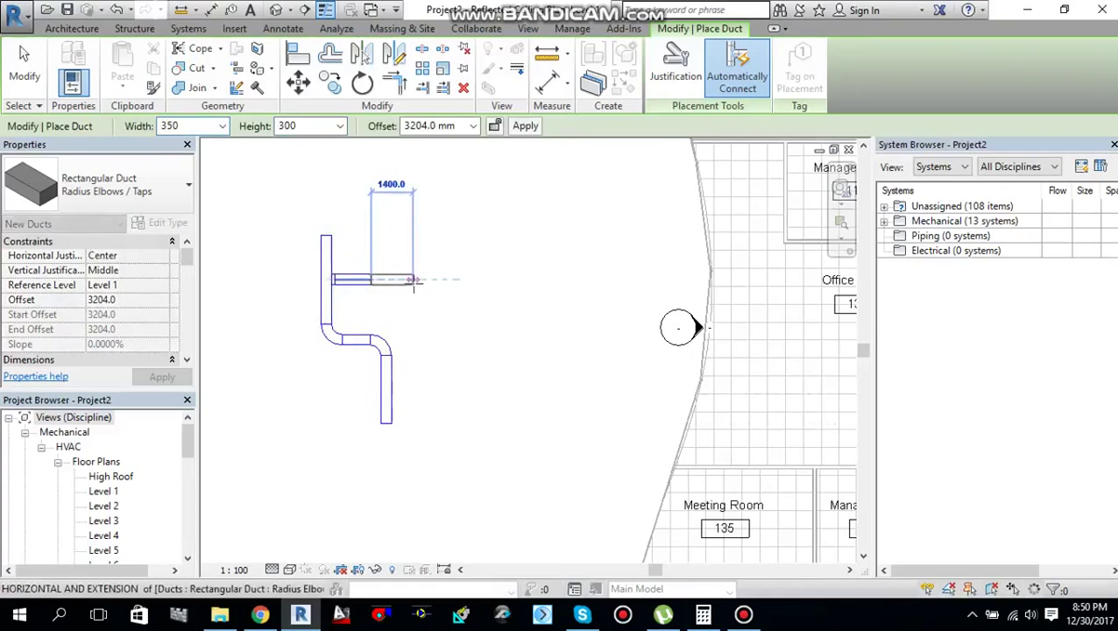
pyautogui.press('Escape')
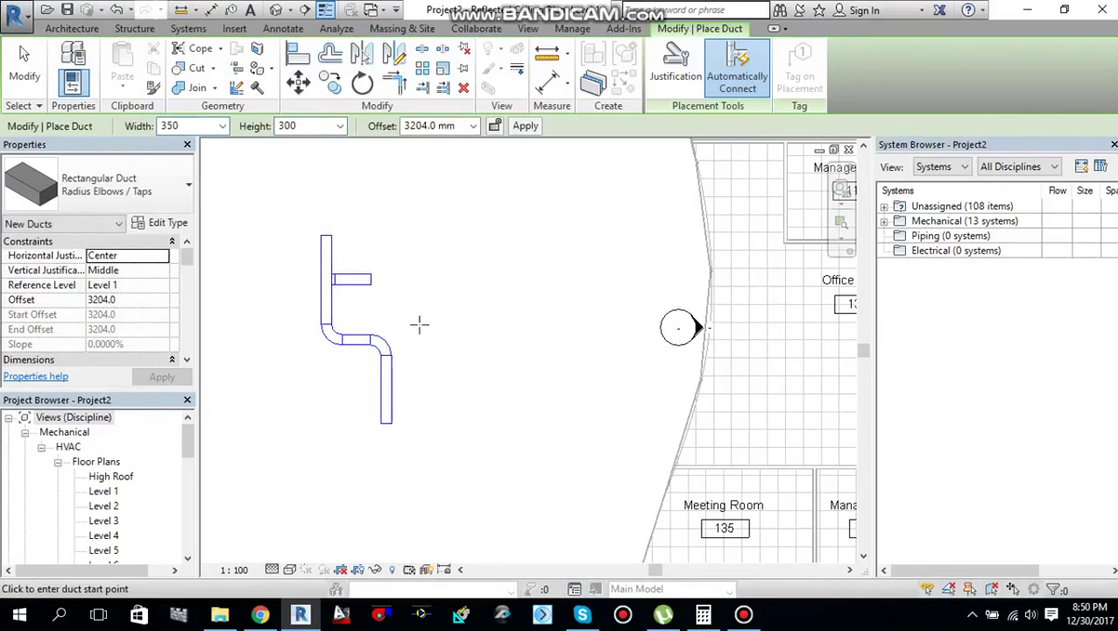
pyautogui.press('Escape')
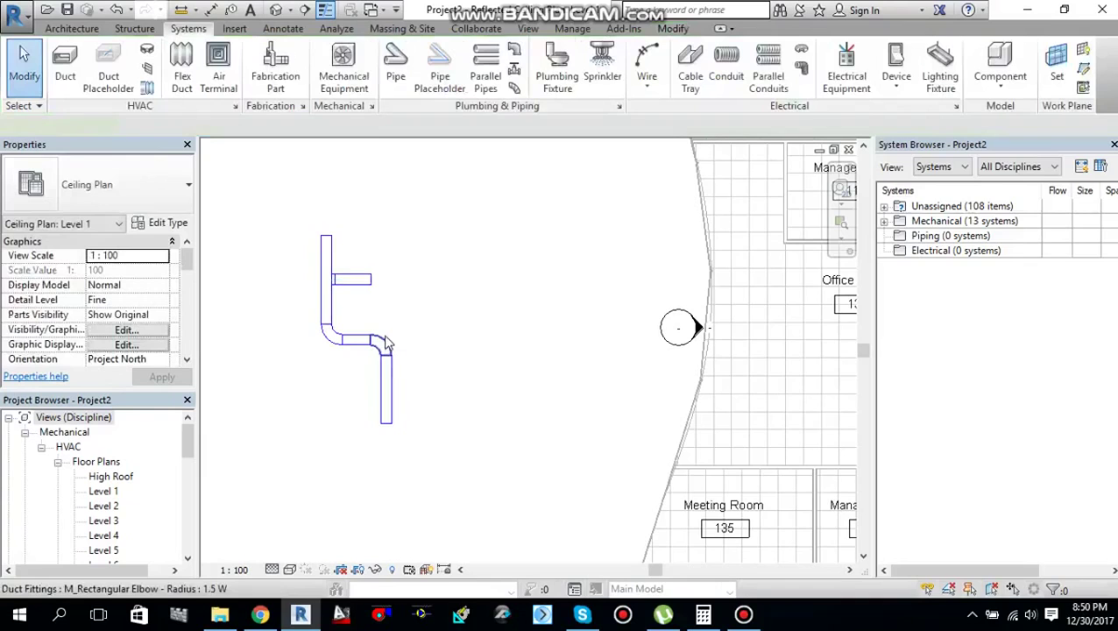
# - Convert the elbow above the southern vertical duct to a tee with its open end facing east
pyautogui.click(390, 351)
pyautogui.scroll(2, 389, 349)
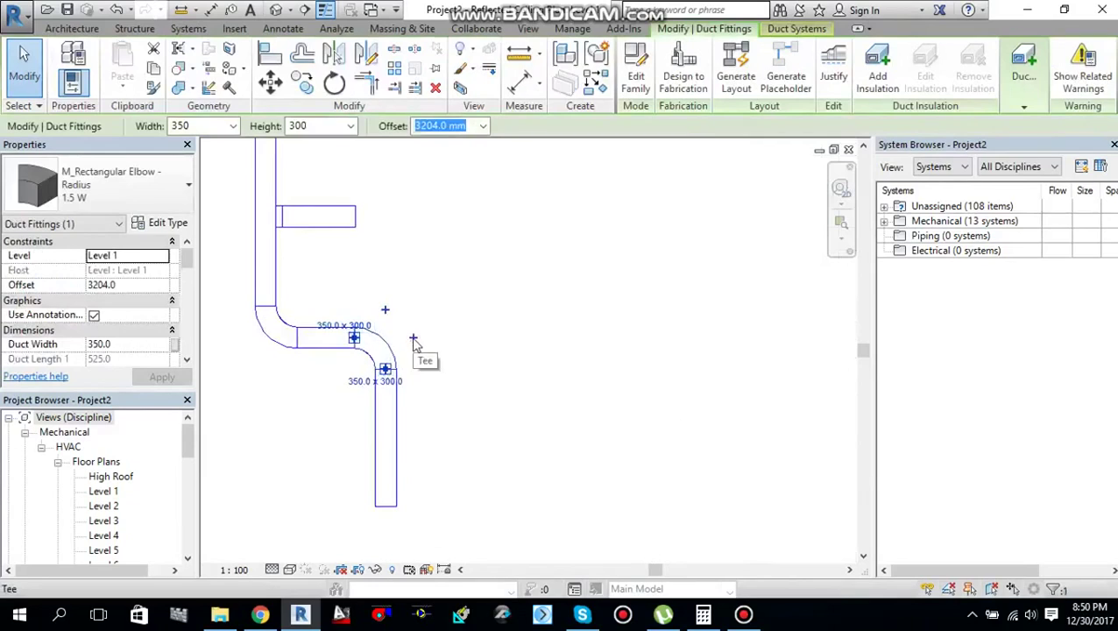
pyautogui.click(414, 339)
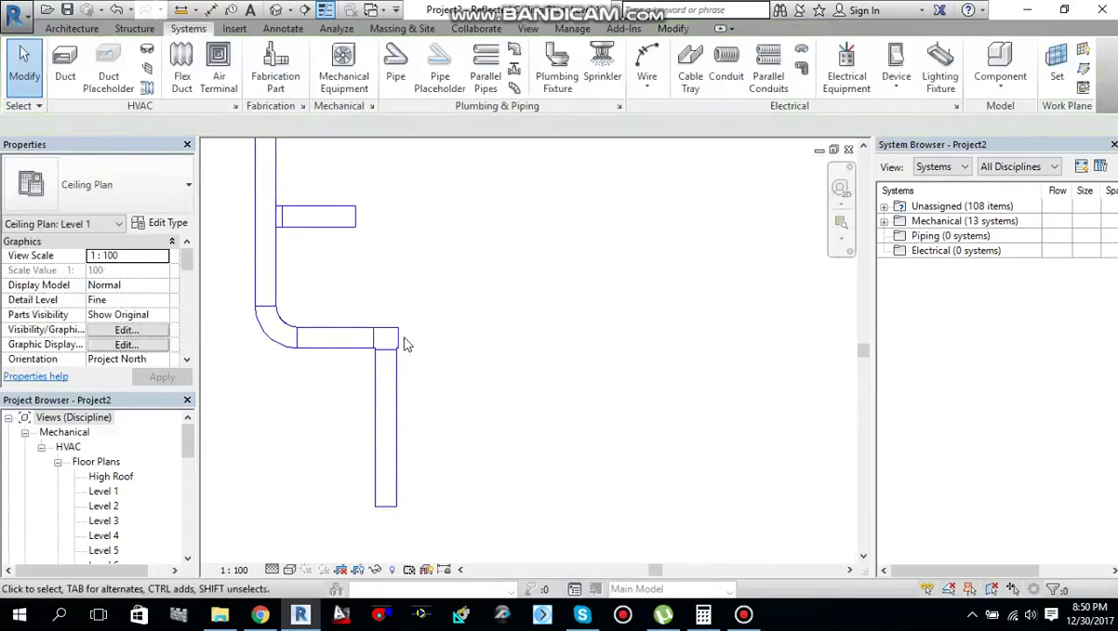
# - Draw a 350 x 300 mm duct eastward from the tee's open end and finish the duct run
pyautogui.click(399, 344)
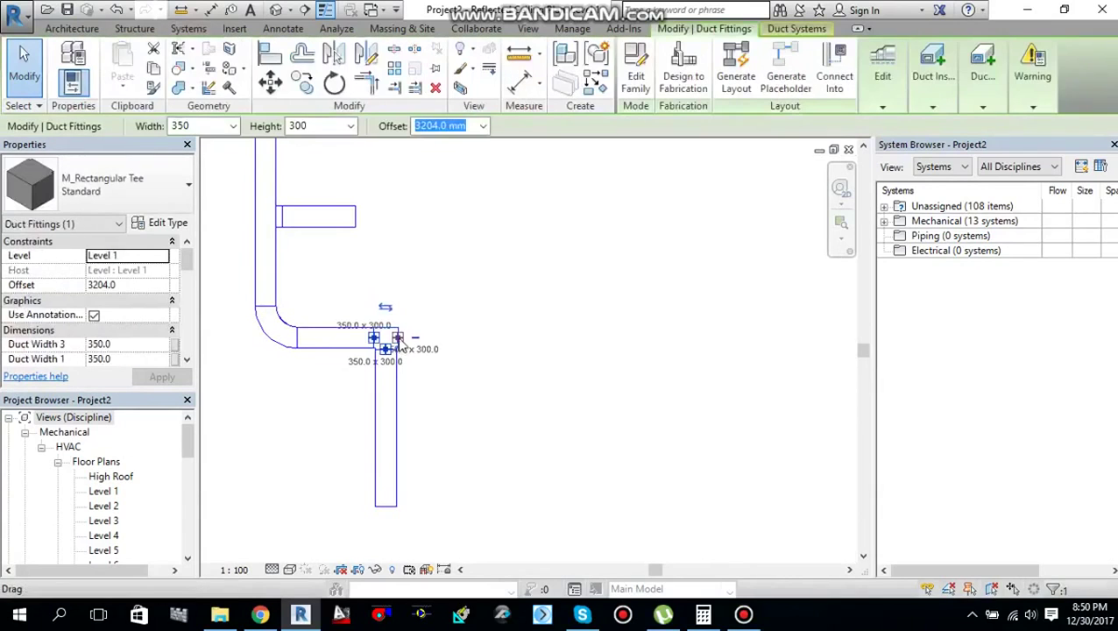
pyautogui.rightClick(399, 344)
pyautogui.click(450, 232)
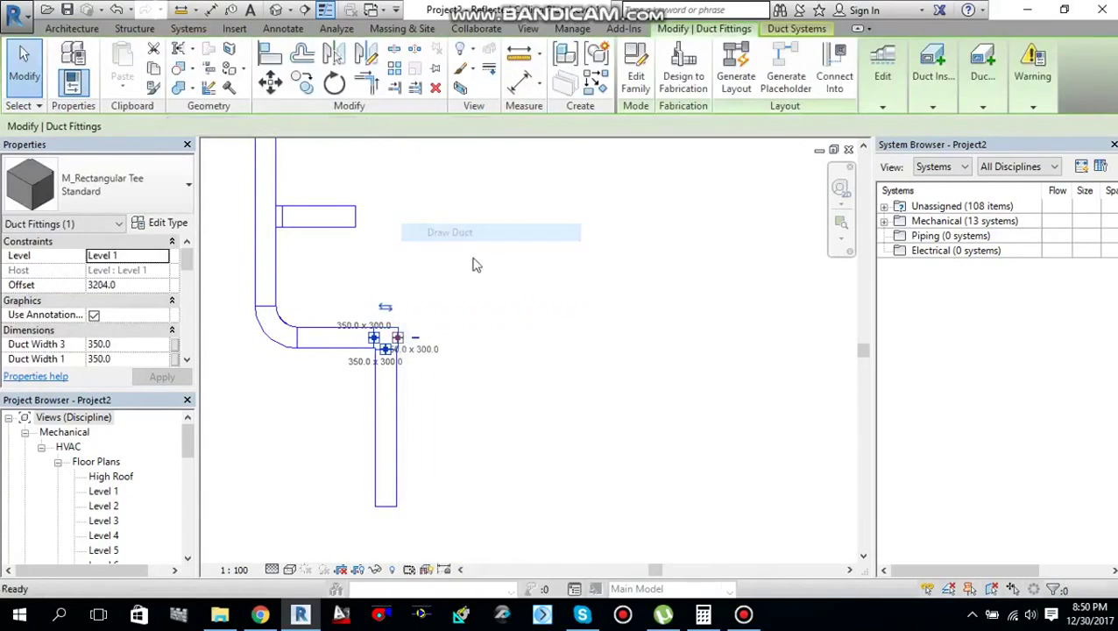
pyautogui.click(566, 336)
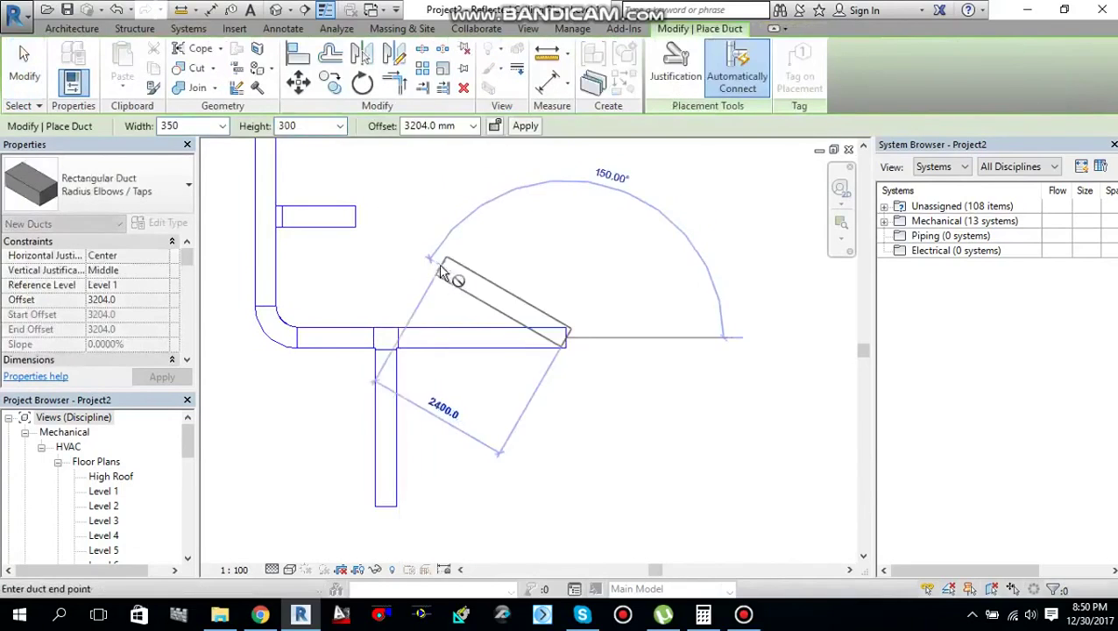
pyautogui.press('Escape')
pyautogui.press('Escape')
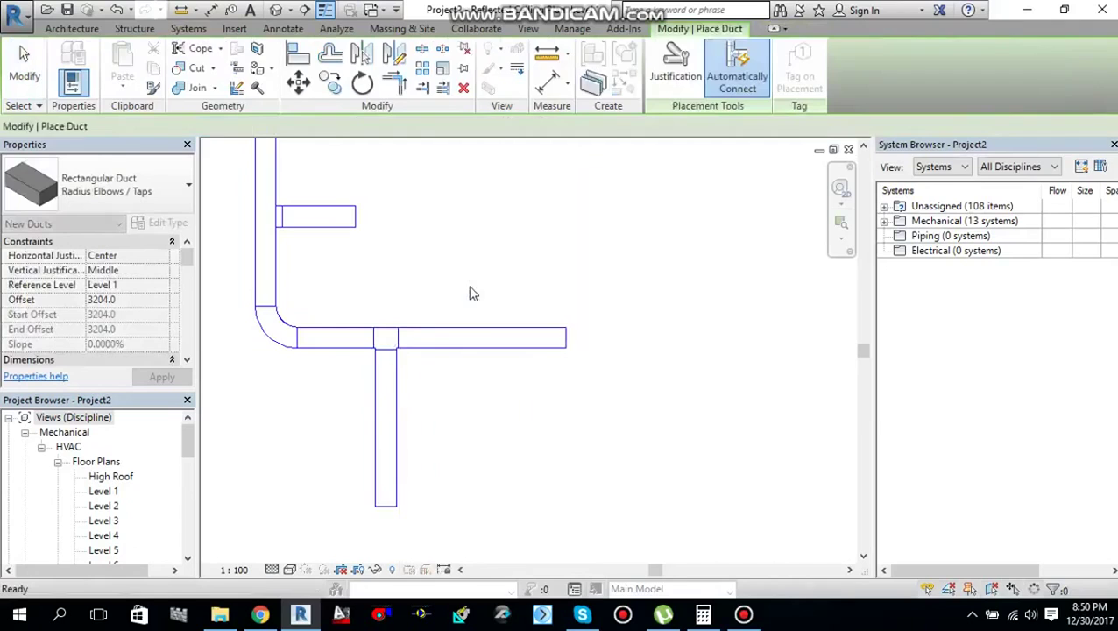
pyautogui.press('Escape')
# - Open the routing preferences of the Radius Elbows / Taps rectangular duct type and check the available elbow fittings
pyautogui.scroll(-5, 470, 293)
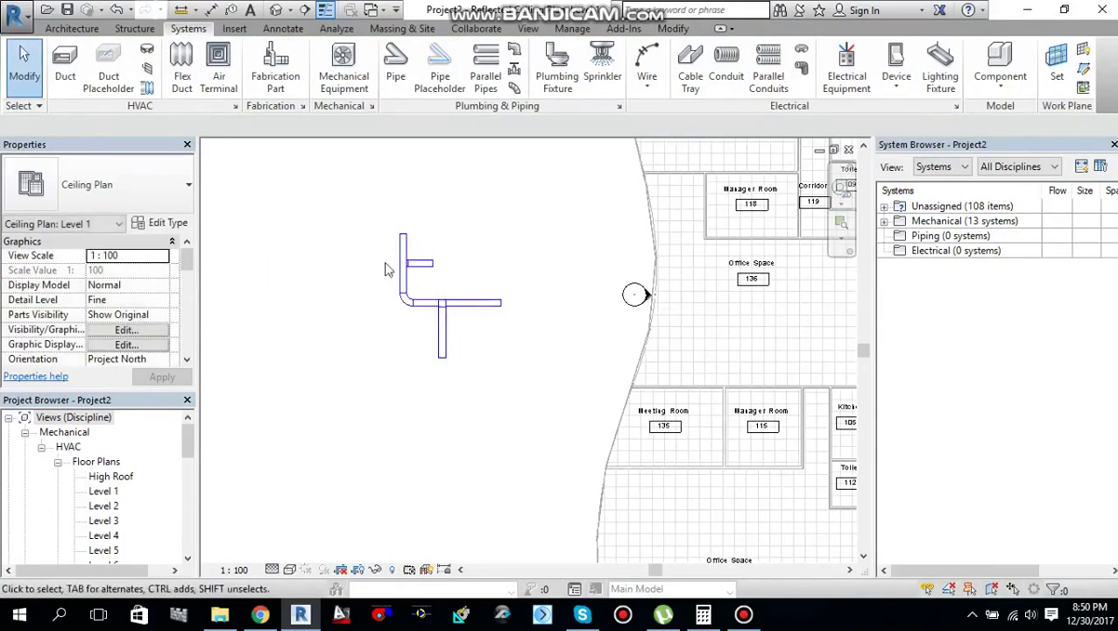
pyautogui.scroll(3, 397, 290)
pyautogui.moveTo(518, 278); pyautogui.dragTo(489, 310, button='middle')
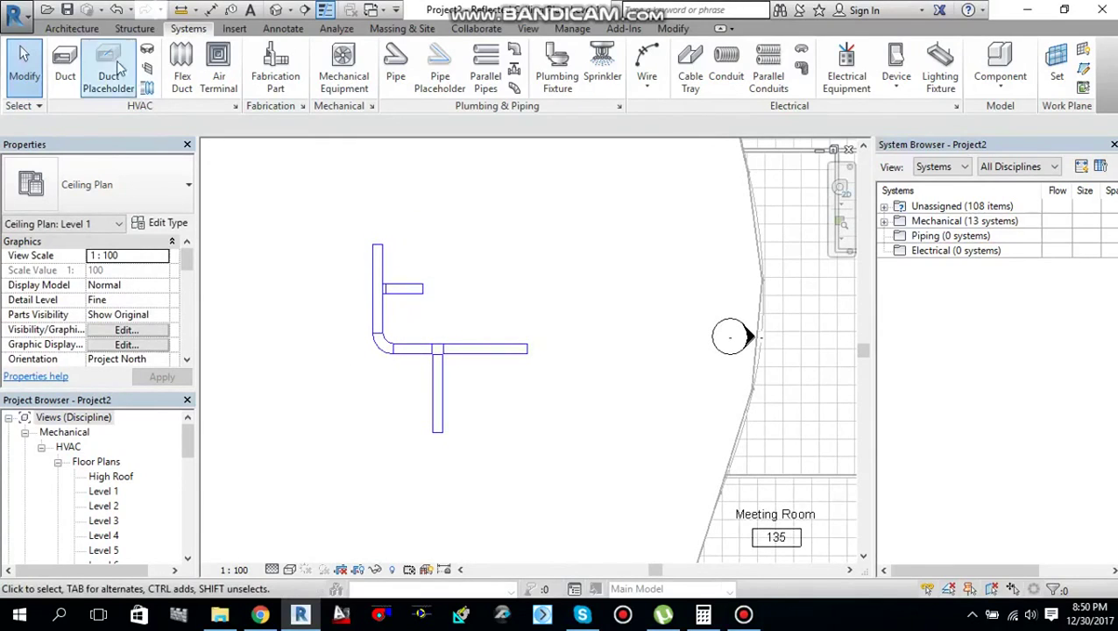
pyautogui.click(65, 77)
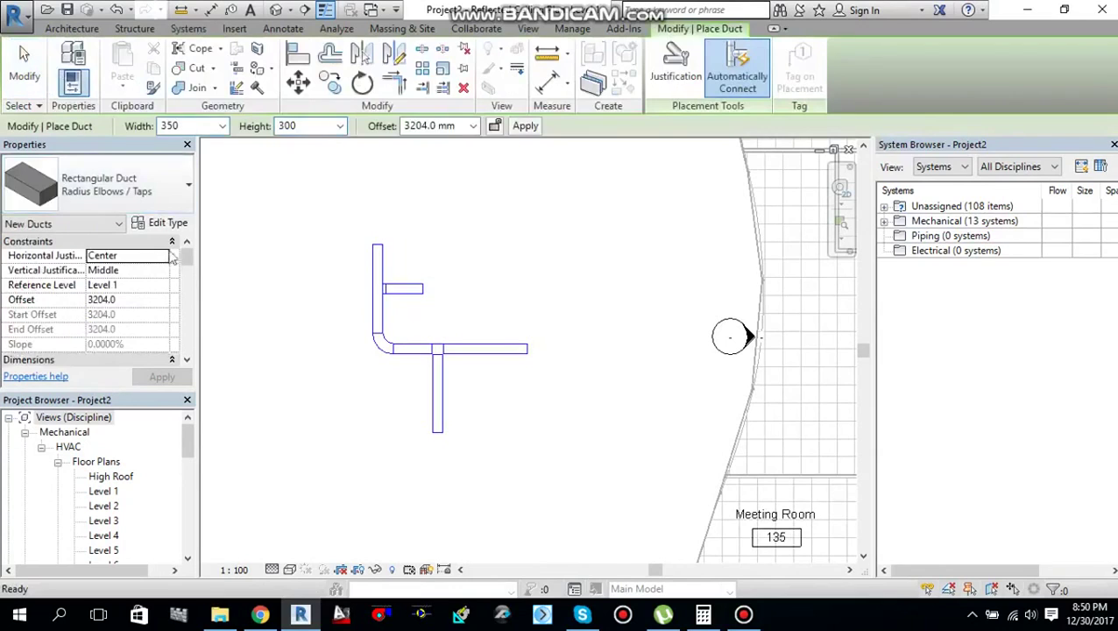
pyautogui.click(171, 223)
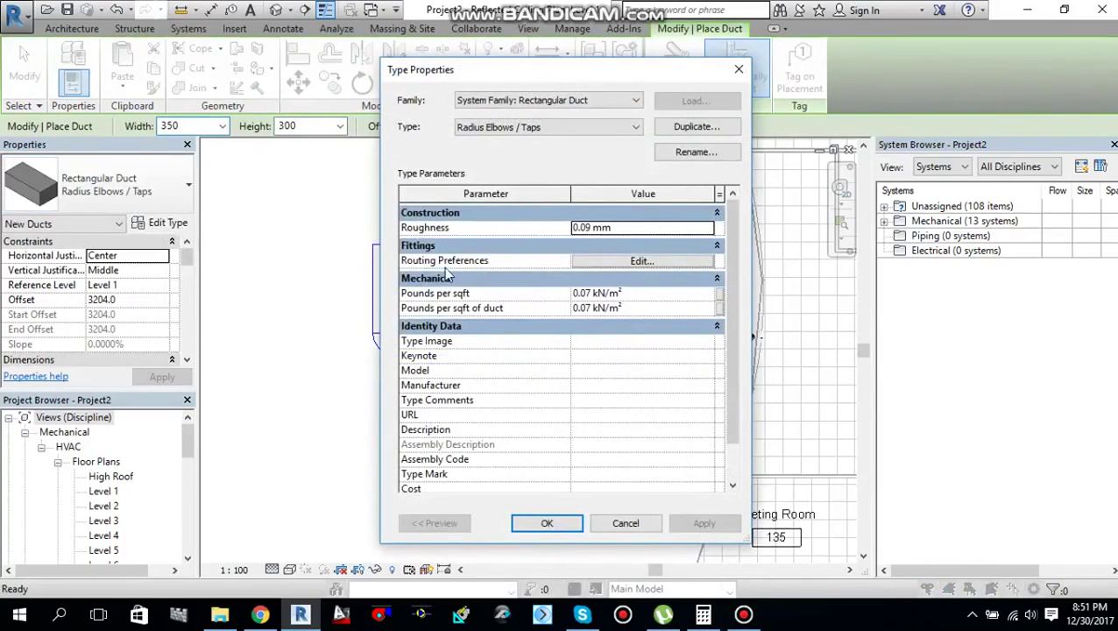
pyautogui.click(639, 261)
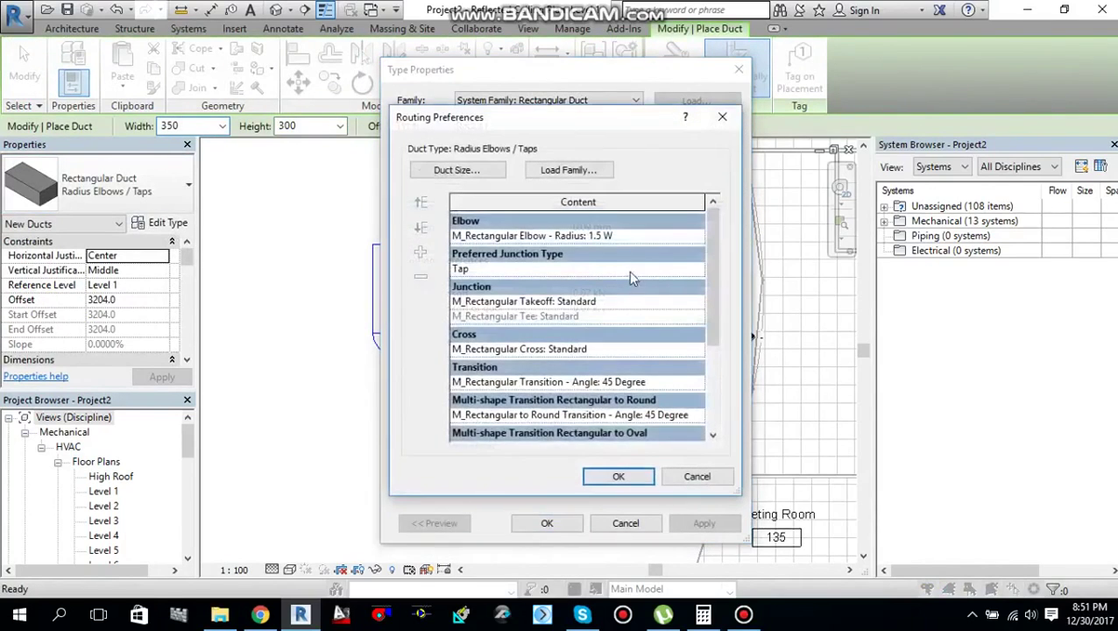
pyautogui.click(689, 236)
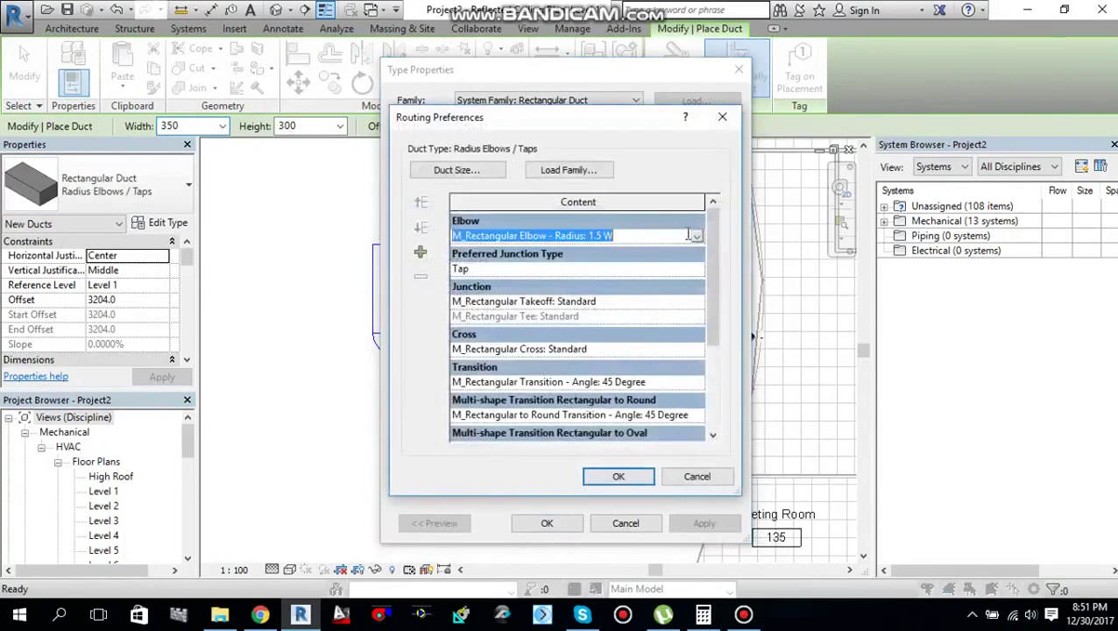
pyautogui.click(697, 236)
pyautogui.click(698, 237)
# - Browse the loadable families in the Duct library's Fittings, Rectangular, Transitions folder
pyautogui.click(575, 171)
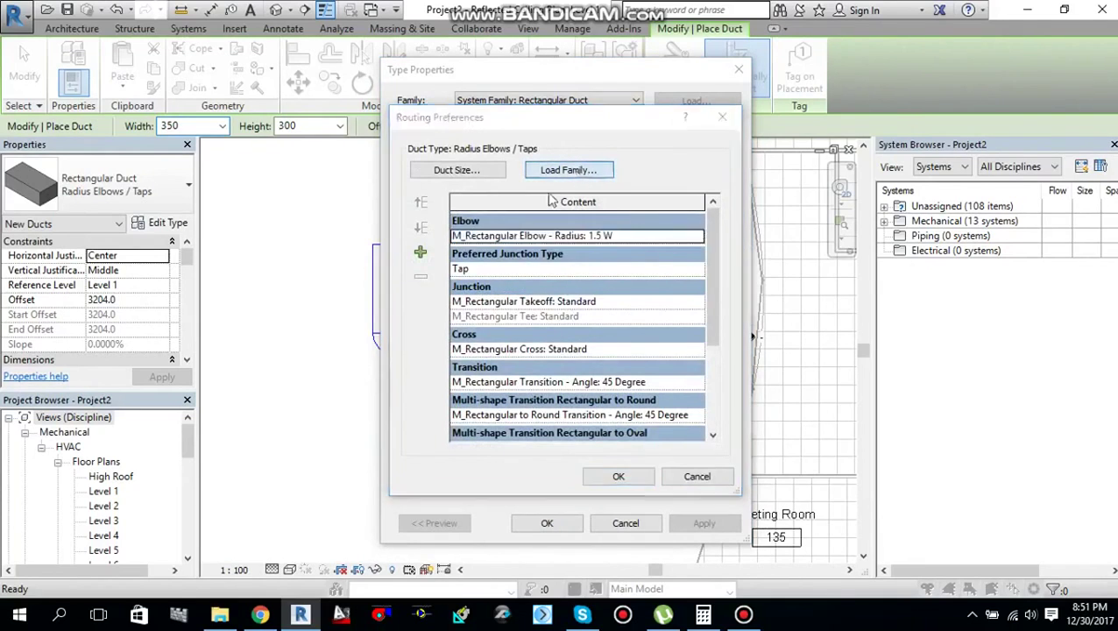
pyautogui.doubleClick(406, 334)
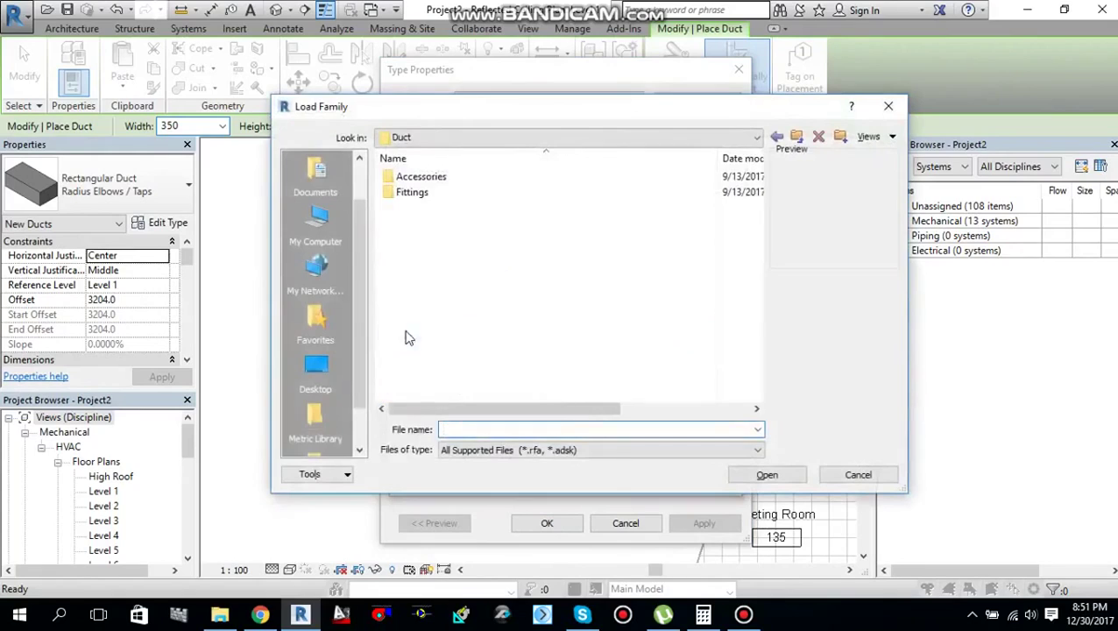
pyautogui.doubleClick(419, 194)
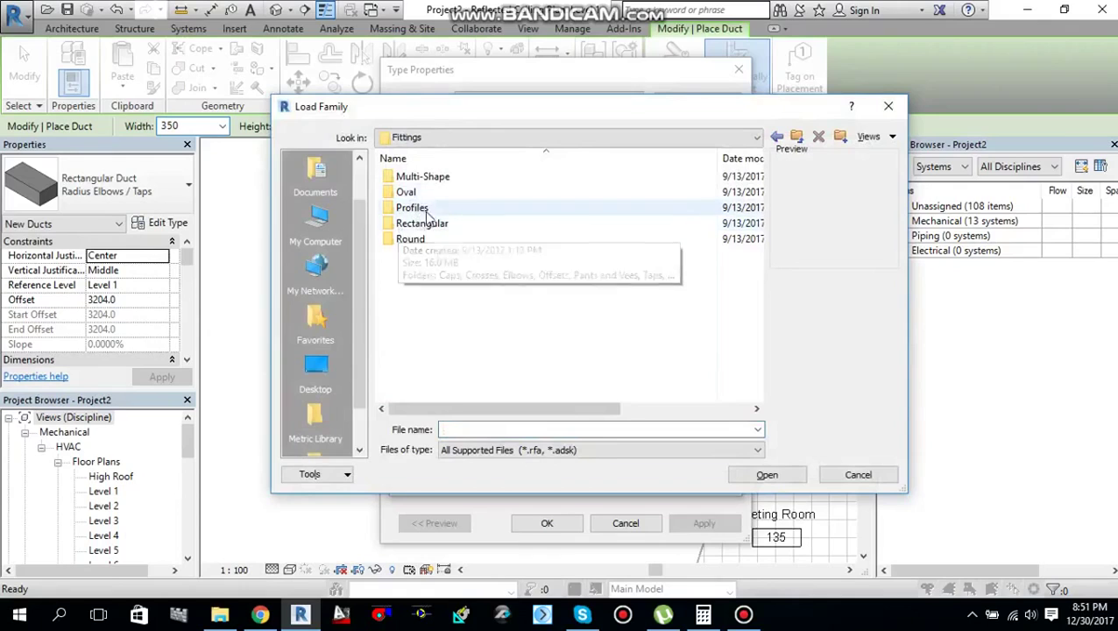
pyautogui.doubleClick(429, 230)
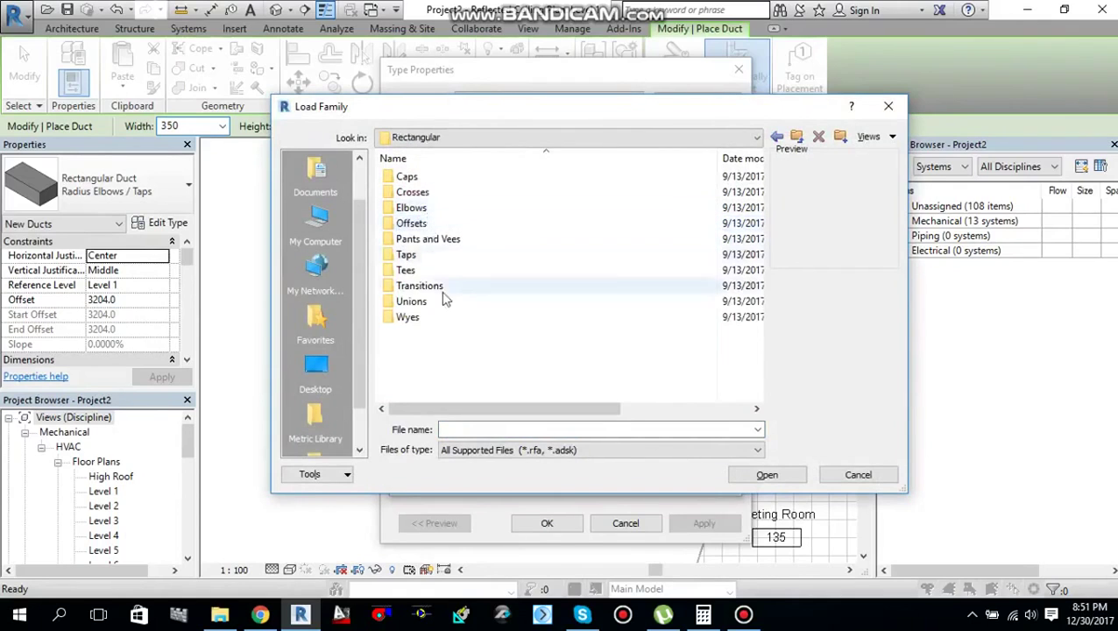
pyautogui.moveTo(443, 302)
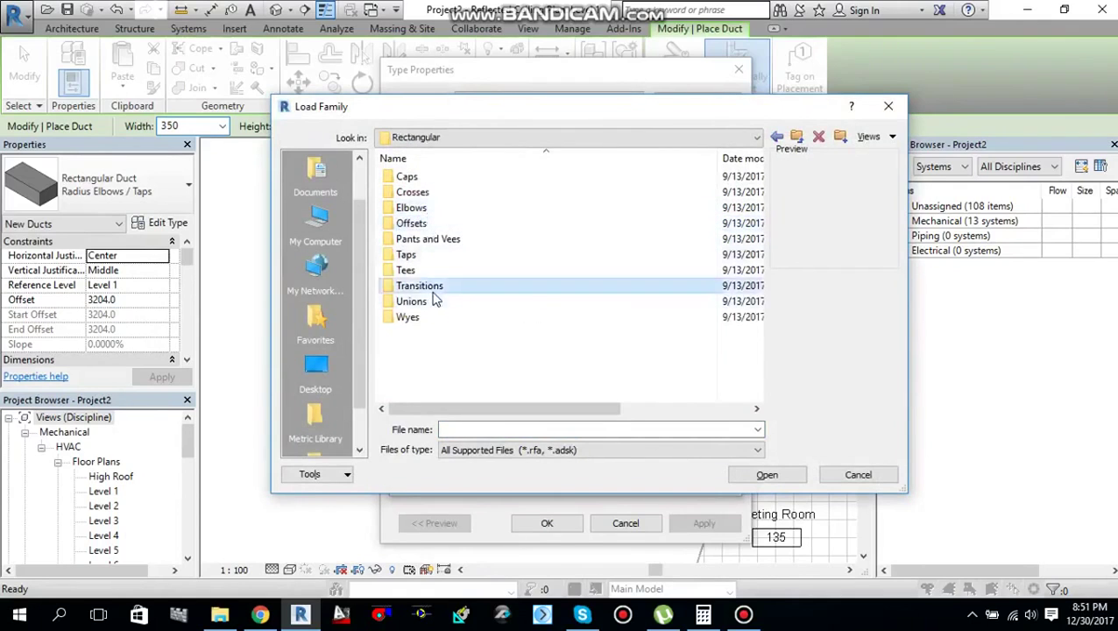
pyautogui.doubleClick(431, 290)
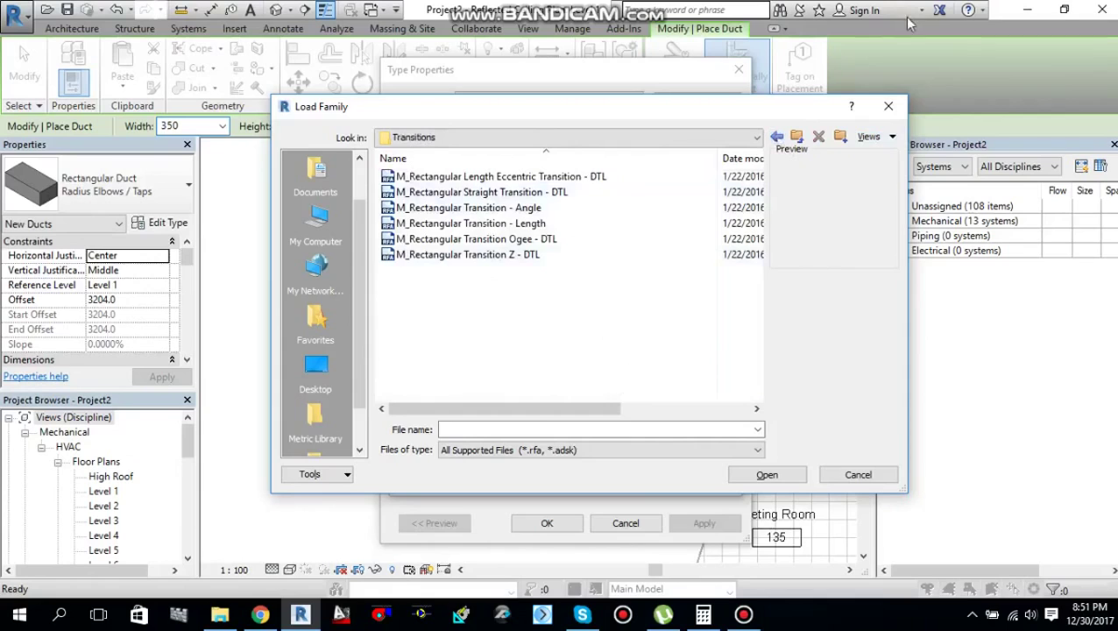
# - Leave the family browser and set the elbow fitting to M_Rectangular Elbow - Mitered - Splitter Vanes: 1 Splitter Vanes in the routing preferences
pyautogui.click(889, 106)
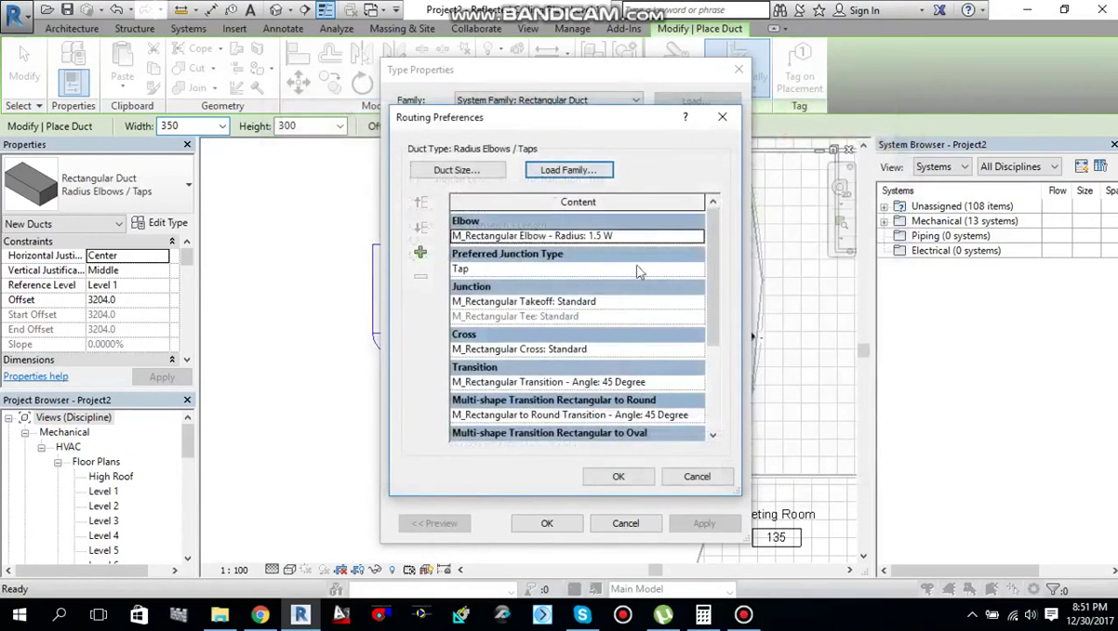
pyautogui.click(677, 236)
pyautogui.click(696, 236)
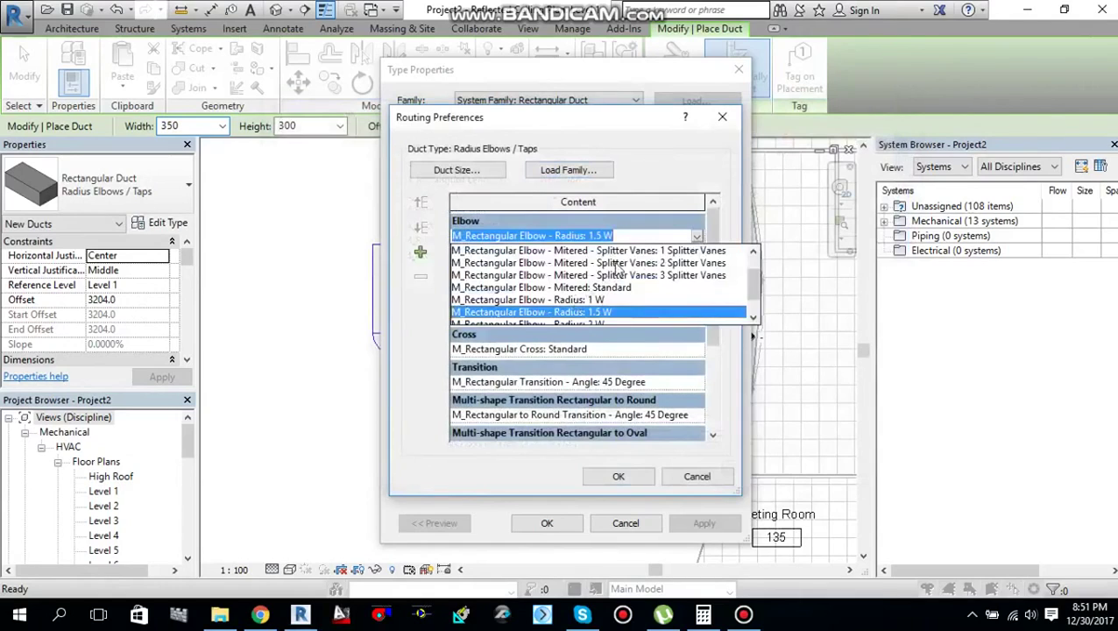
pyautogui.scroll(1, 618, 268)
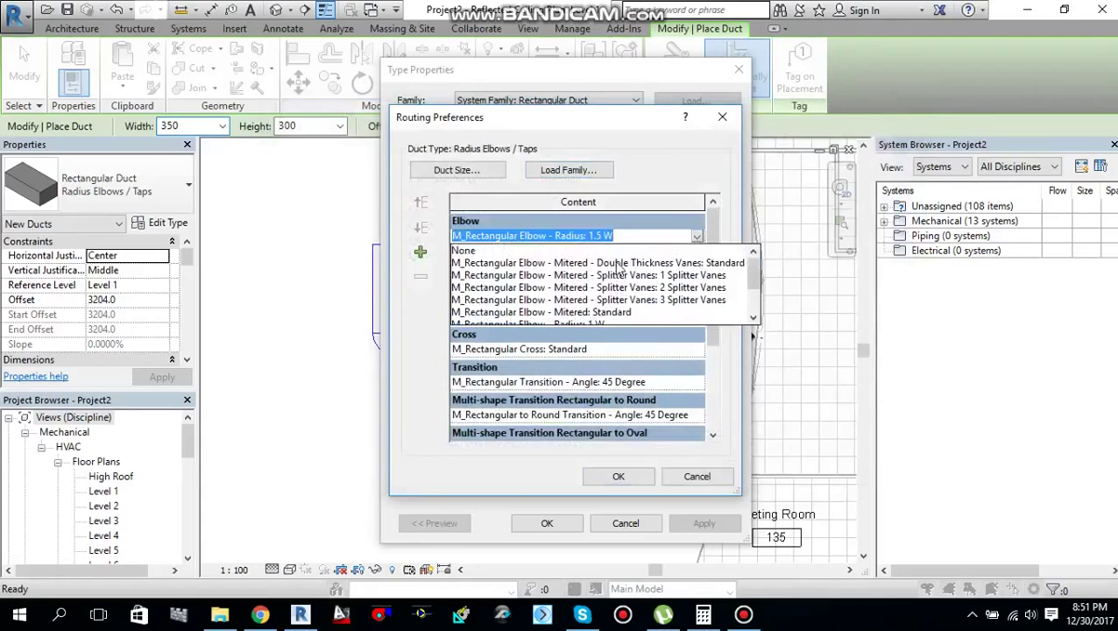
pyautogui.scroll(-2, 633, 288)
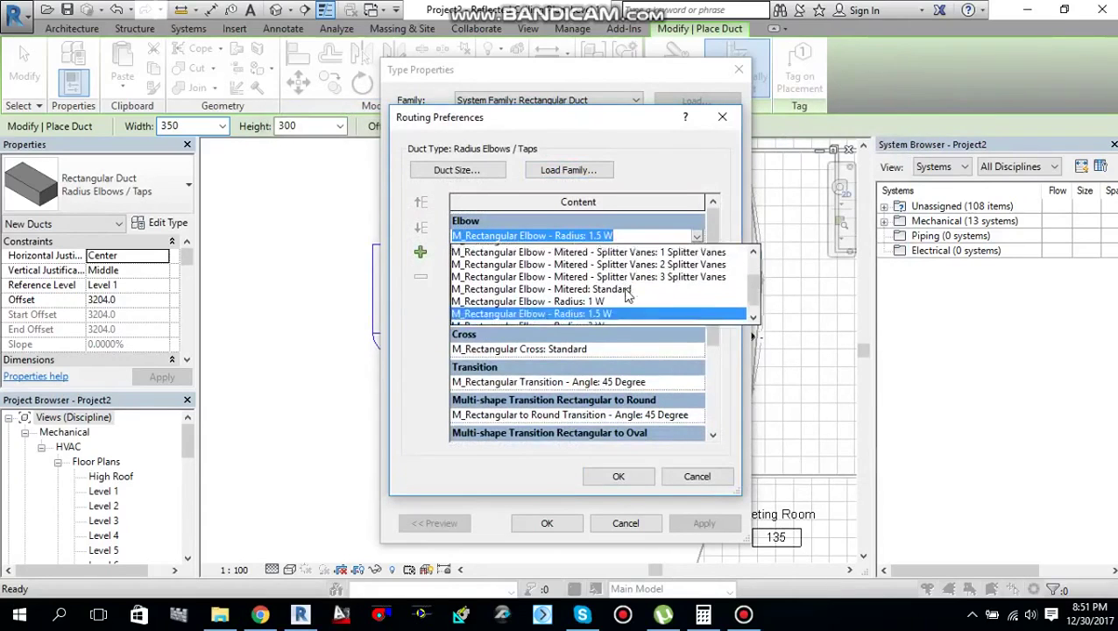
pyautogui.scroll(2, 628, 298)
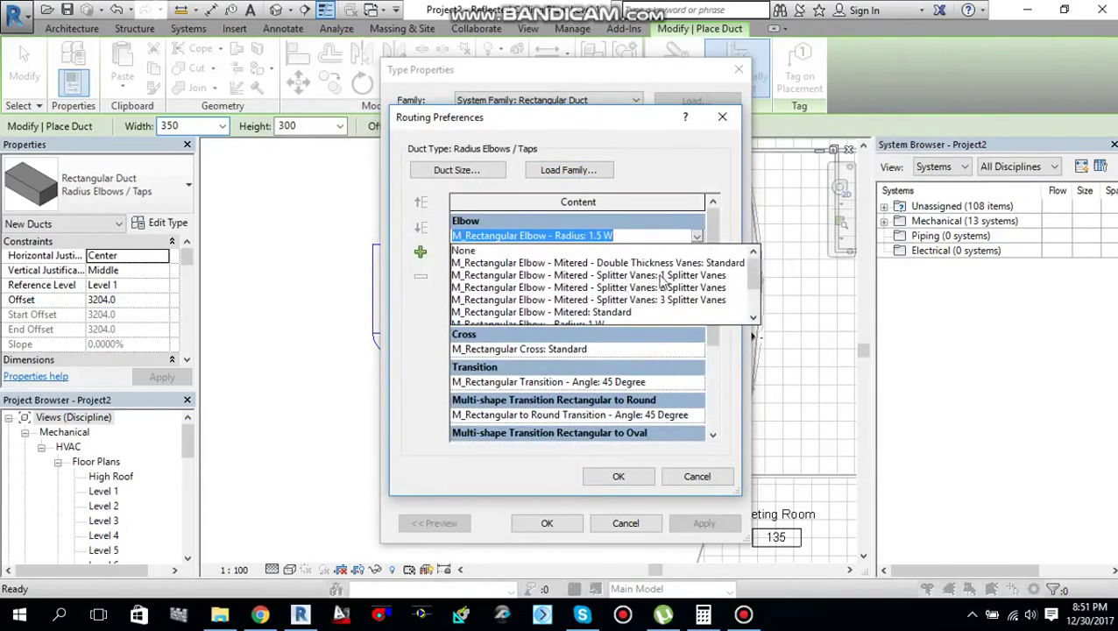
pyautogui.click(662, 276)
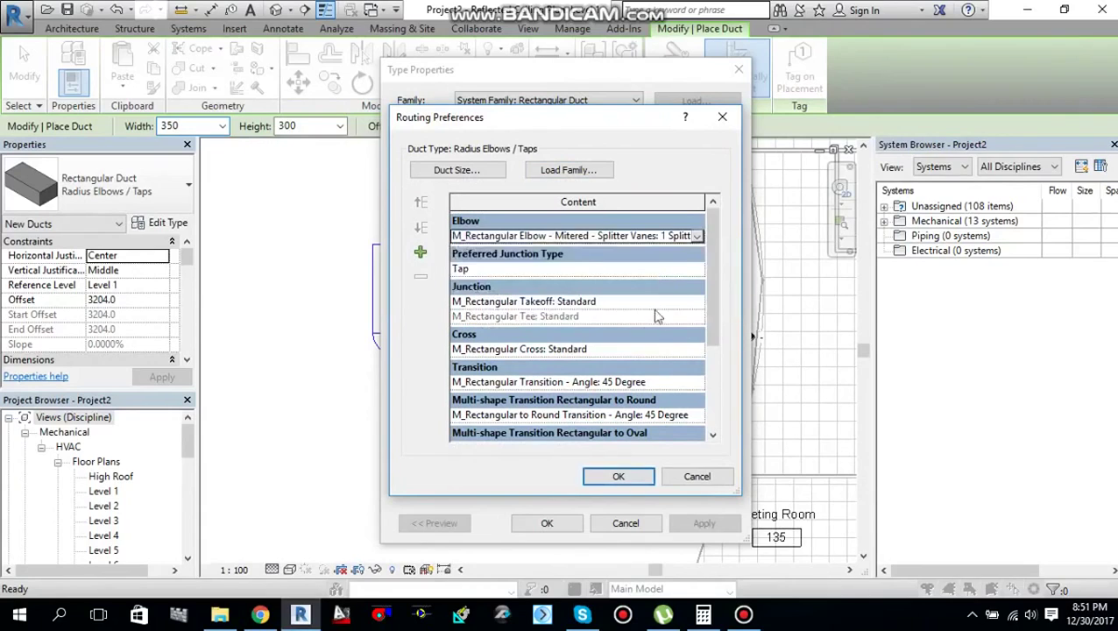
# - Keep Tap as the preferred junction type and set the first junction fitting to M_Rectangular Tap - Beveled: Standard
pyautogui.click(693, 266)
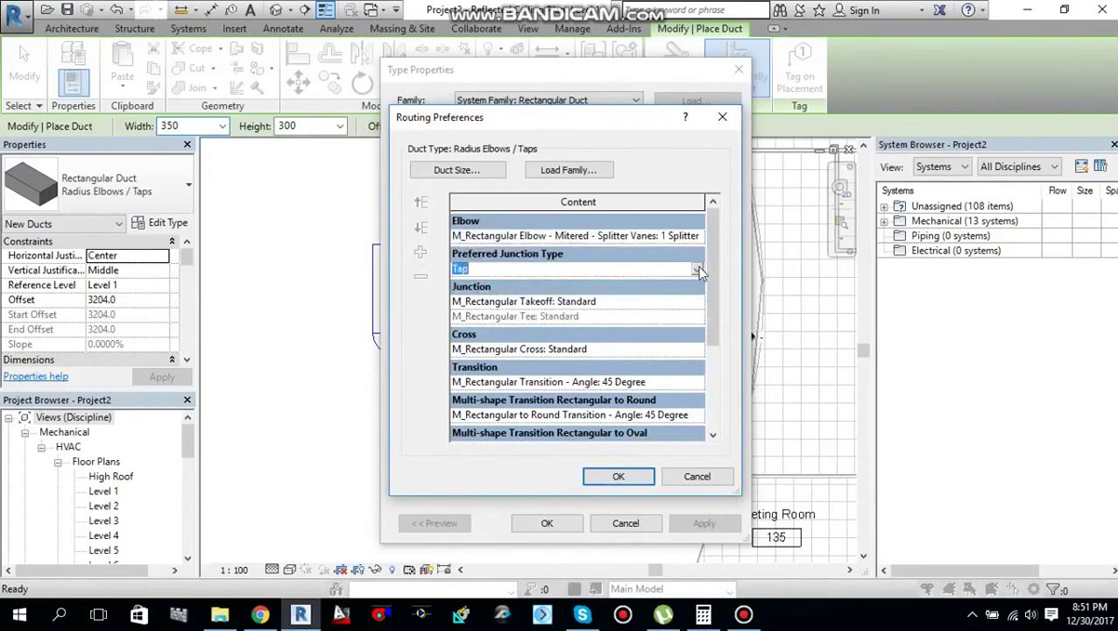
pyautogui.click(698, 270)
pyautogui.click(689, 277)
pyautogui.click(681, 301)
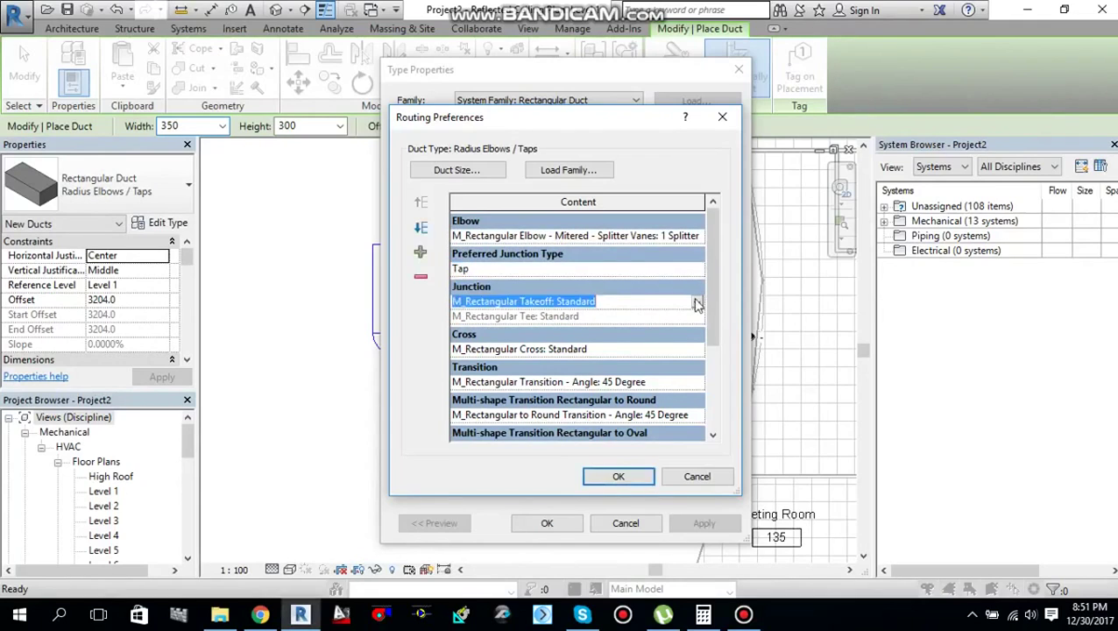
pyautogui.click(696, 302)
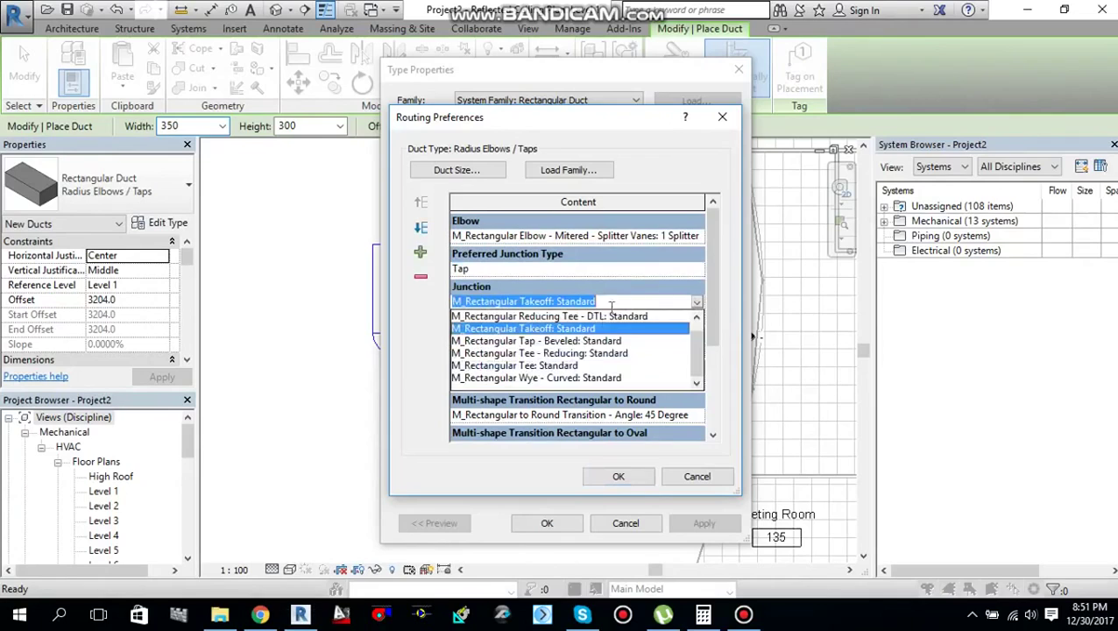
pyautogui.click(580, 342)
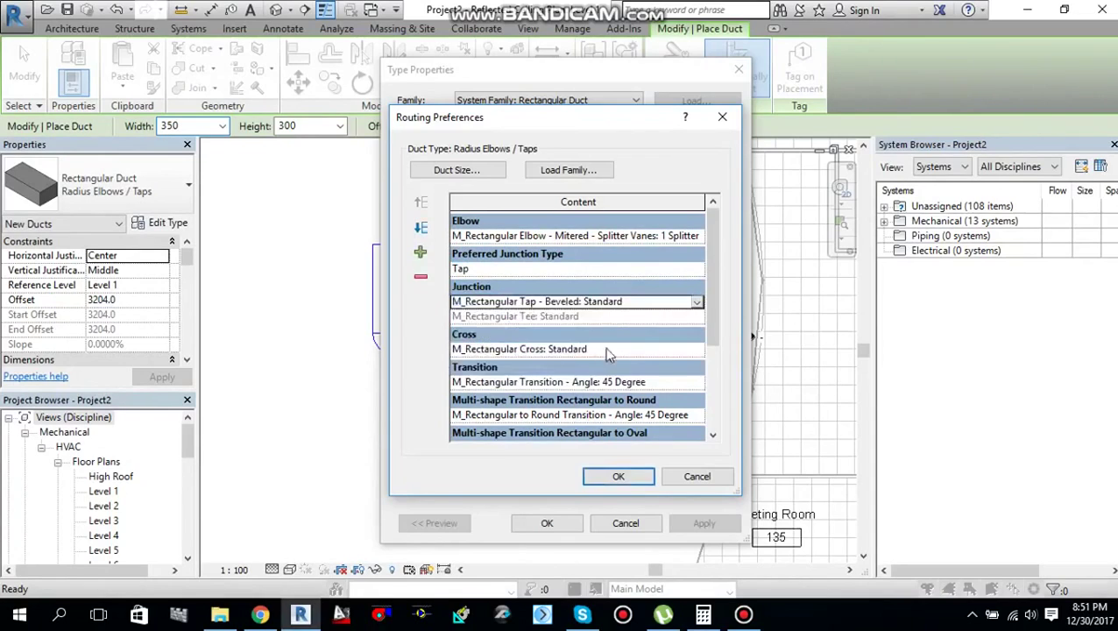
# - Set the second junction fitting to M_Rectangular Wye - Curved: Standard and apply the routing preferences and type properties
pyautogui.click(690, 317)
pyautogui.click(697, 318)
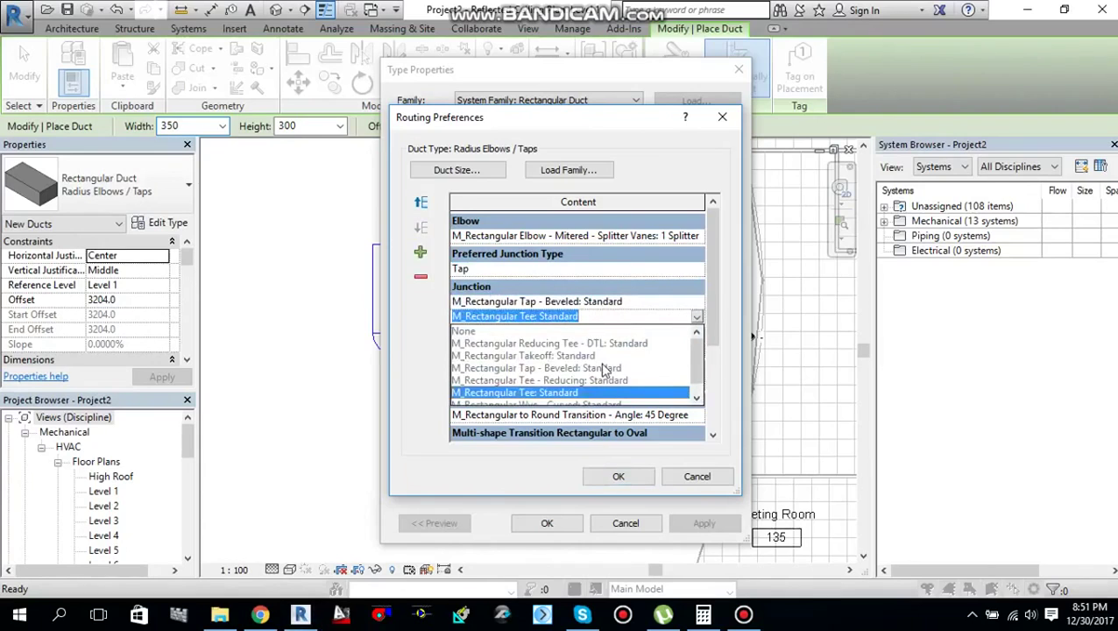
pyautogui.scroll(-1, 609, 377)
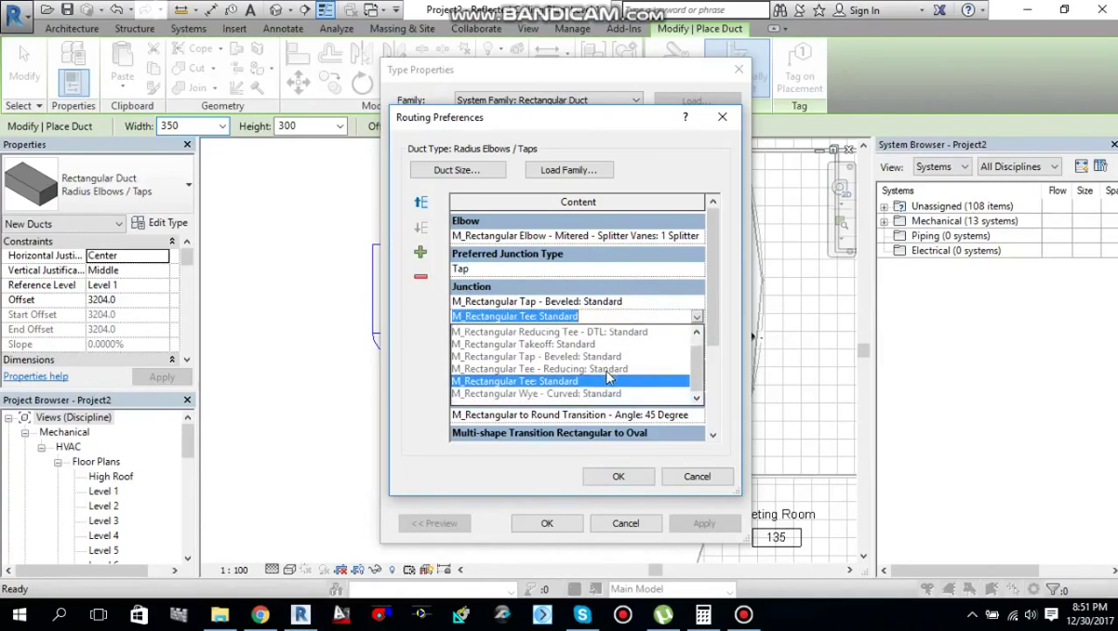
pyautogui.click(596, 393)
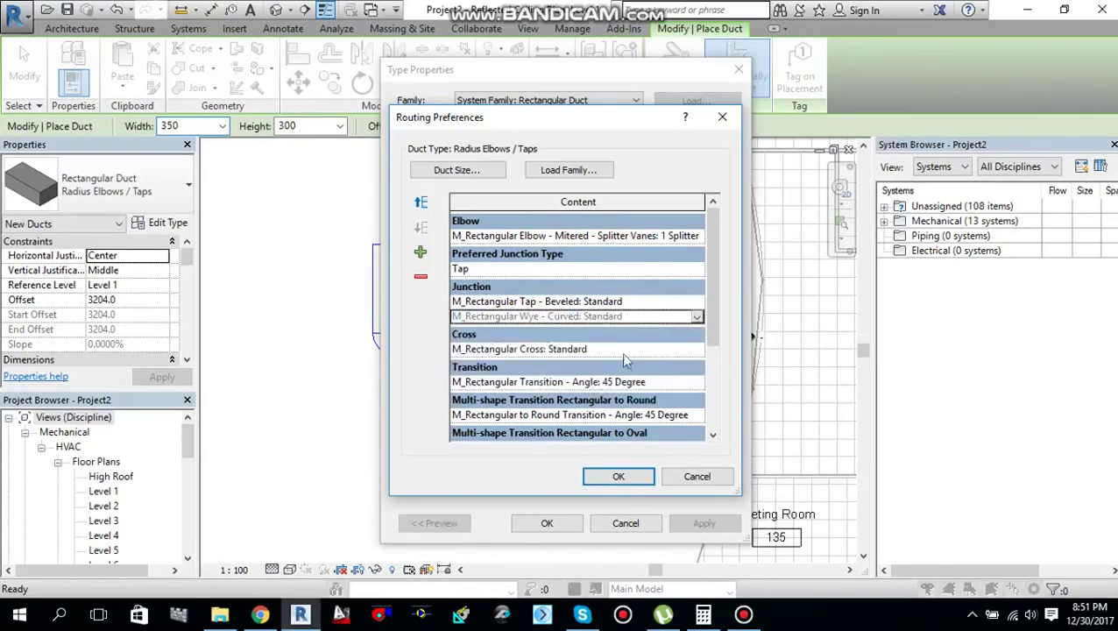
pyautogui.scroll(-2, 665, 350)
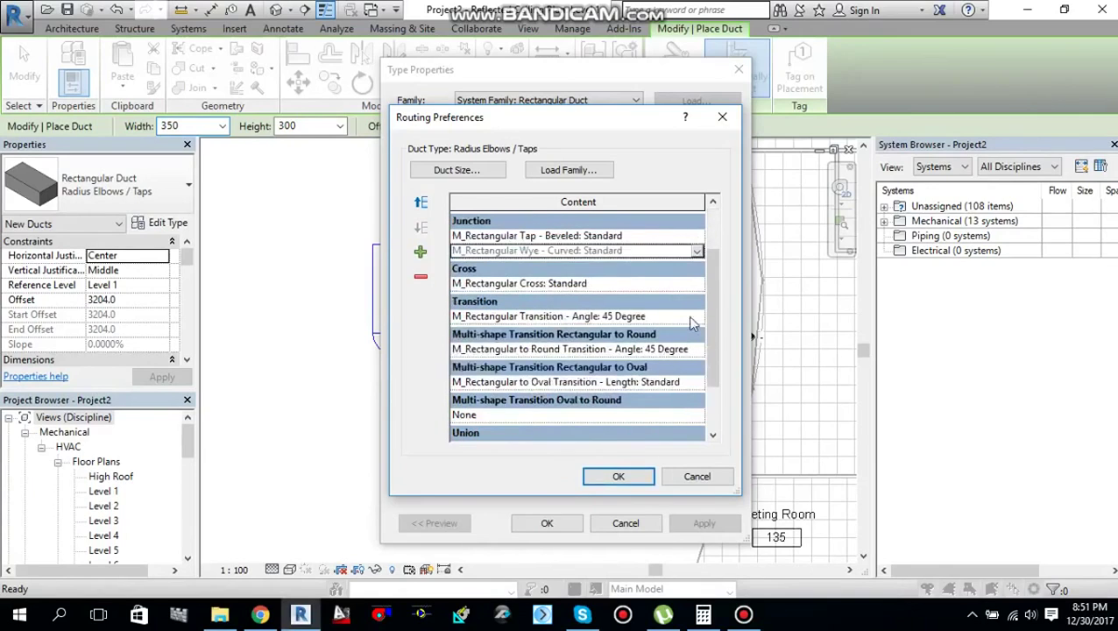
pyautogui.scroll(-2, 642, 412)
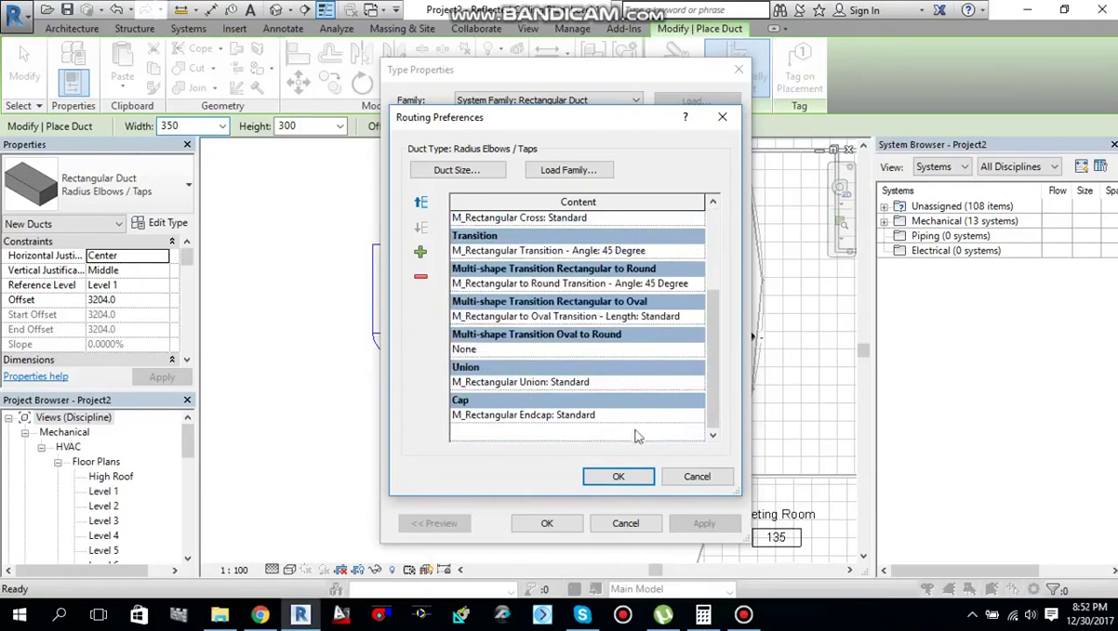
pyautogui.click(618, 478)
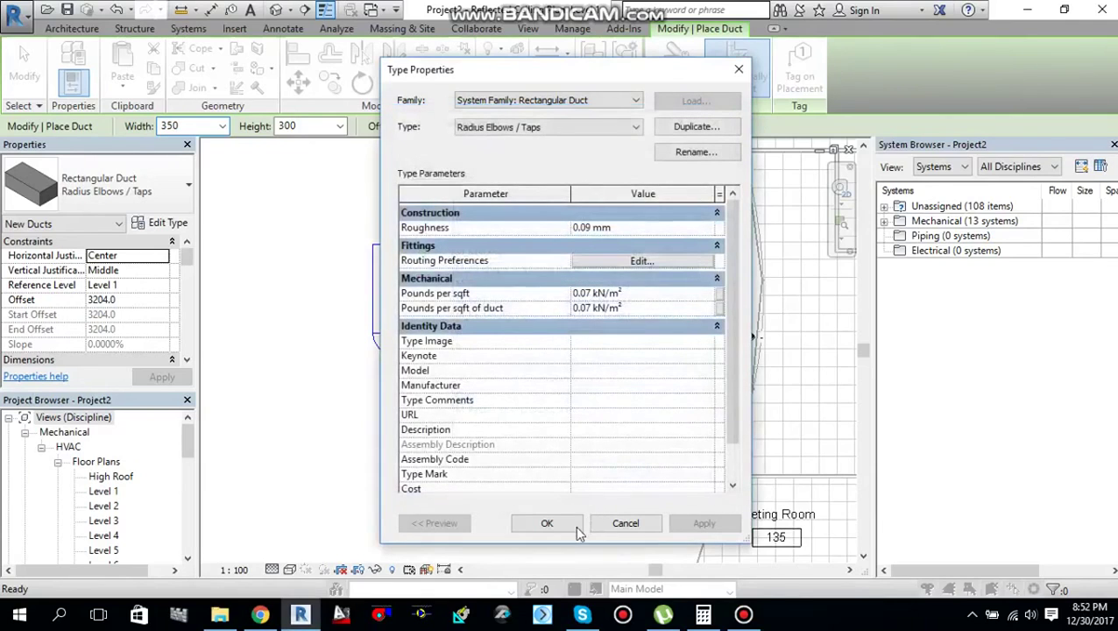
pyautogui.click(544, 521)
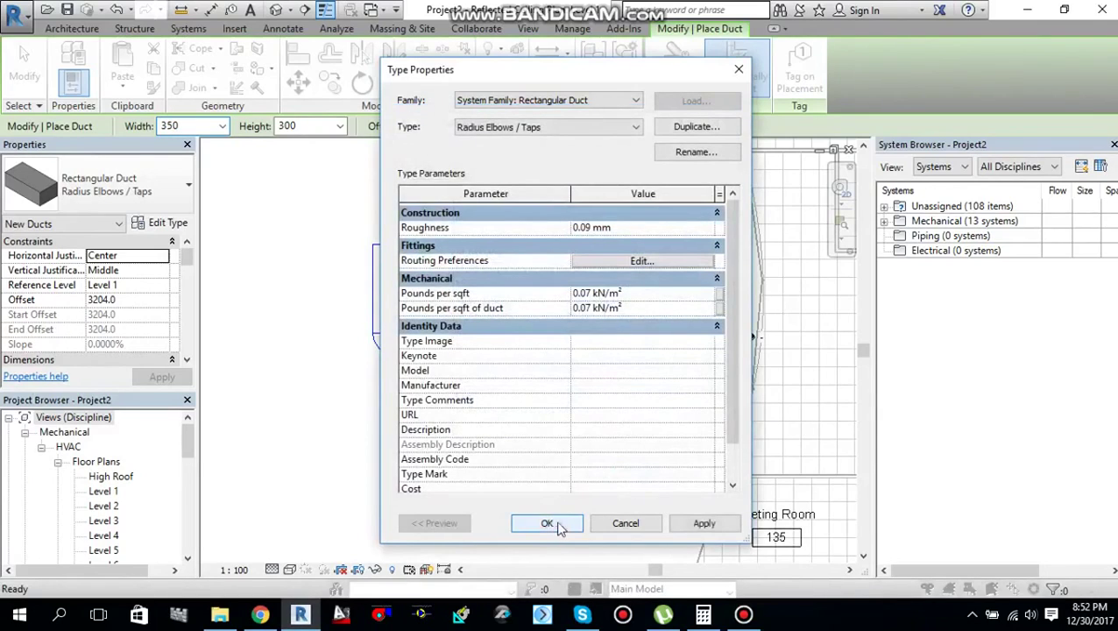
pyautogui.click(701, 525)
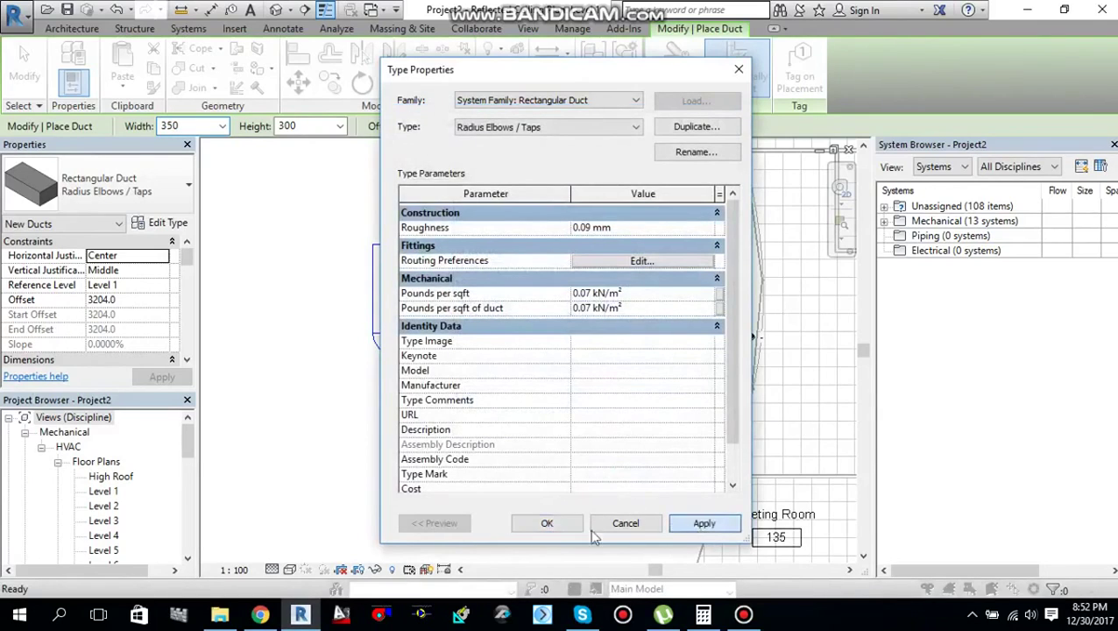
pyautogui.click(547, 523)
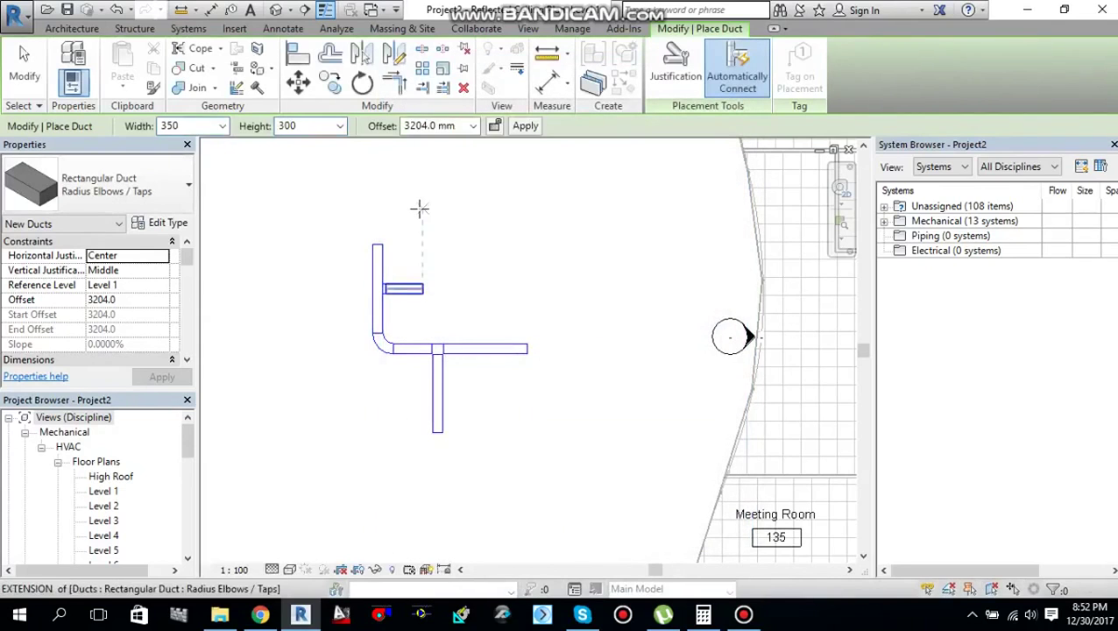
# - Draw a 350 x 300 mm duct run north of the existing ducts, going east, south, and about 3100 mm east
pyautogui.scroll(-2, 419, 209)
pyautogui.moveTo(439, 231); pyautogui.dragTo(439, 241, button='middle')
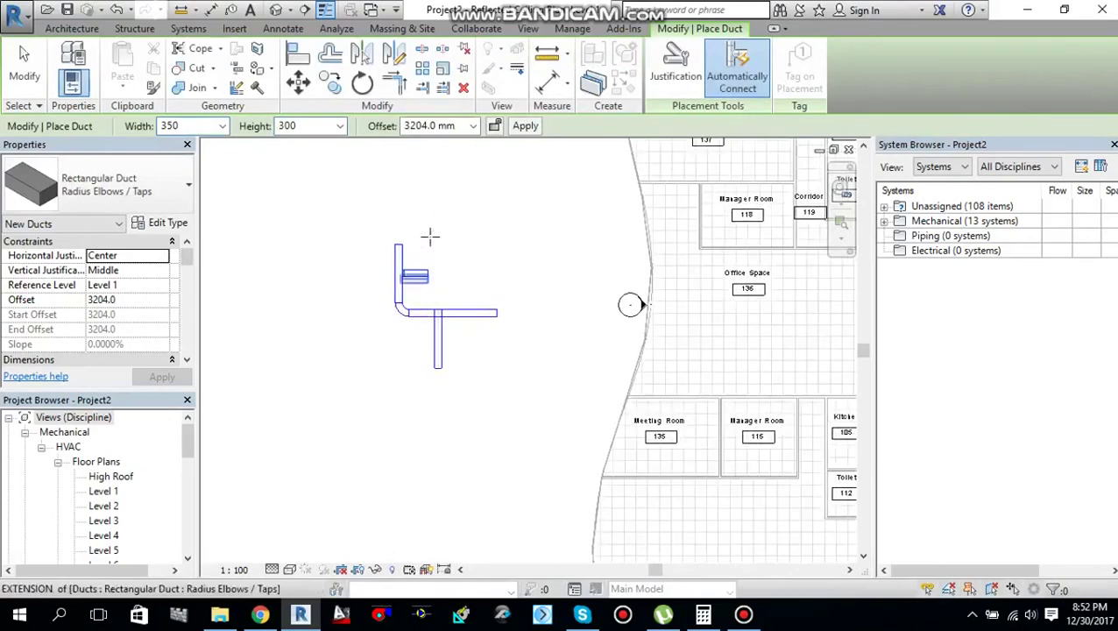
pyautogui.scroll(1, 429, 235)
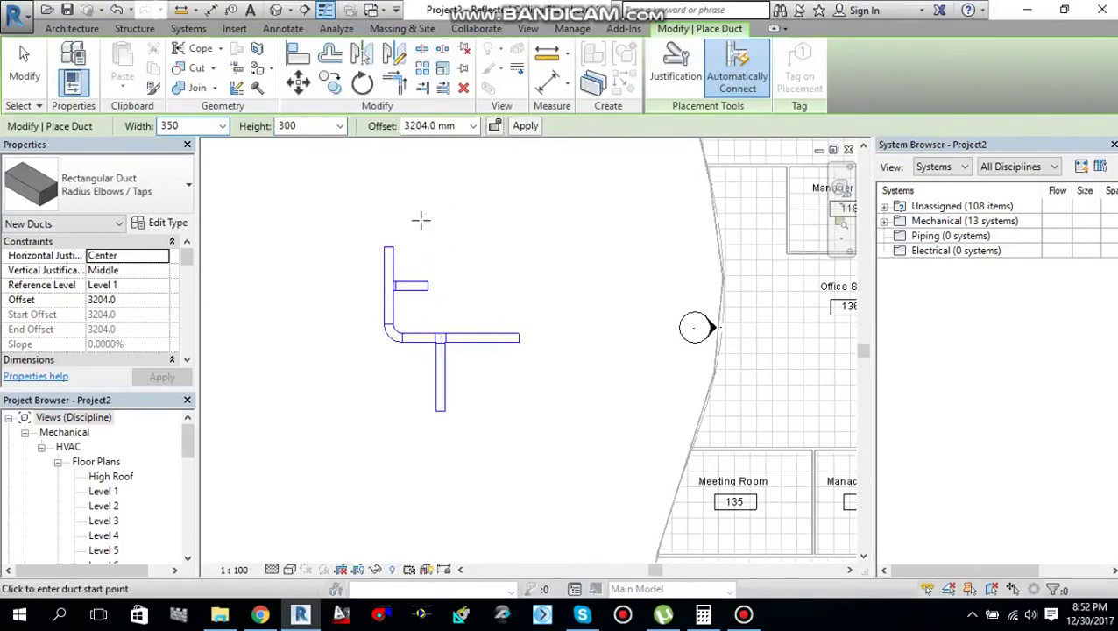
pyautogui.click(417, 205)
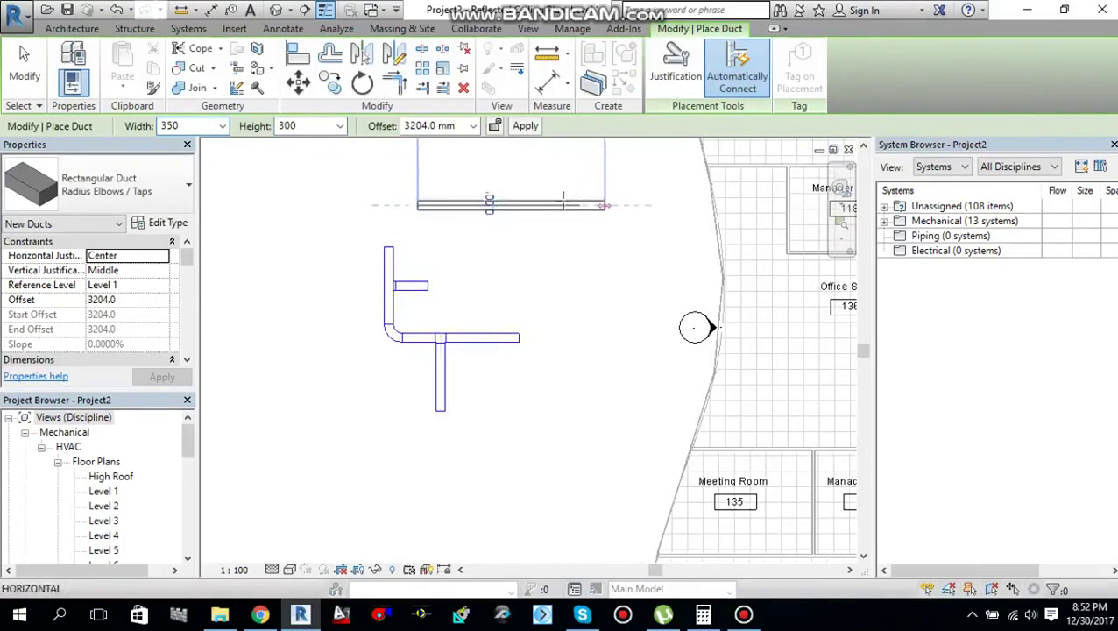
pyautogui.click(590, 205)
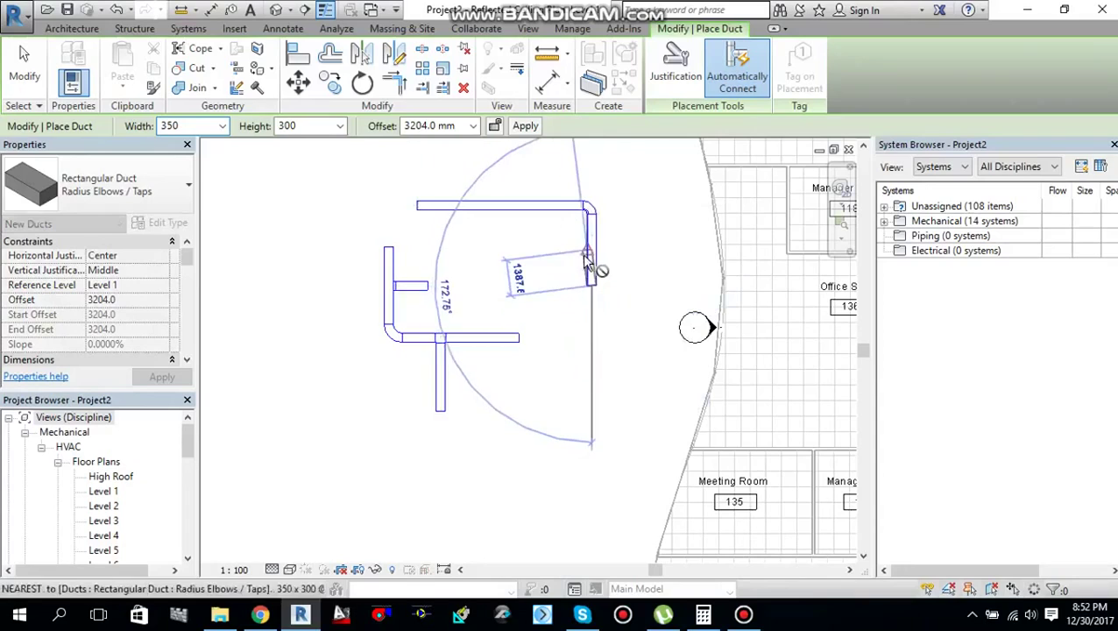
pyautogui.click(591, 285)
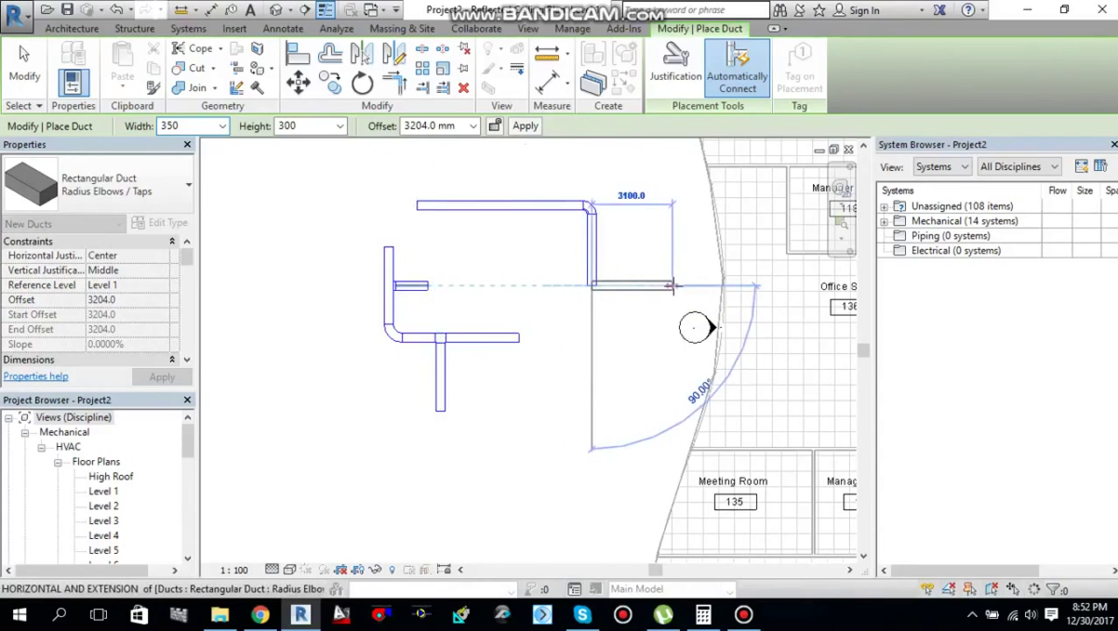
pyautogui.click(674, 286)
pyautogui.press('Escape')
pyautogui.press('Escape')
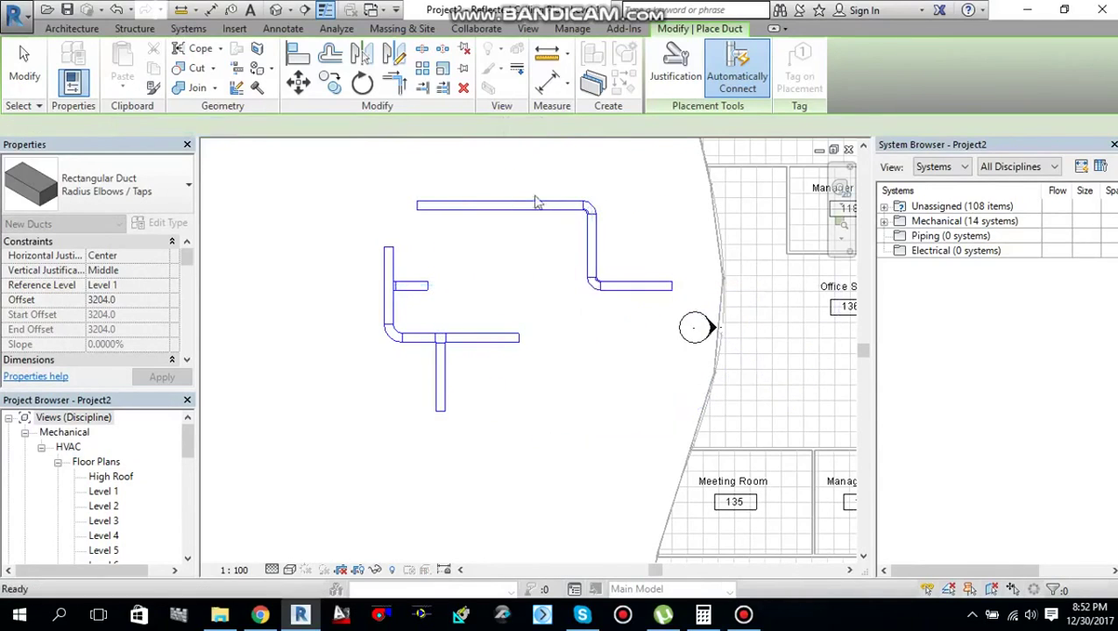
# - Draw a 350 x 300 mm branch duct about 2000 mm southward from the new run's northern duct and finish duct placement
pyautogui.click(519, 207)
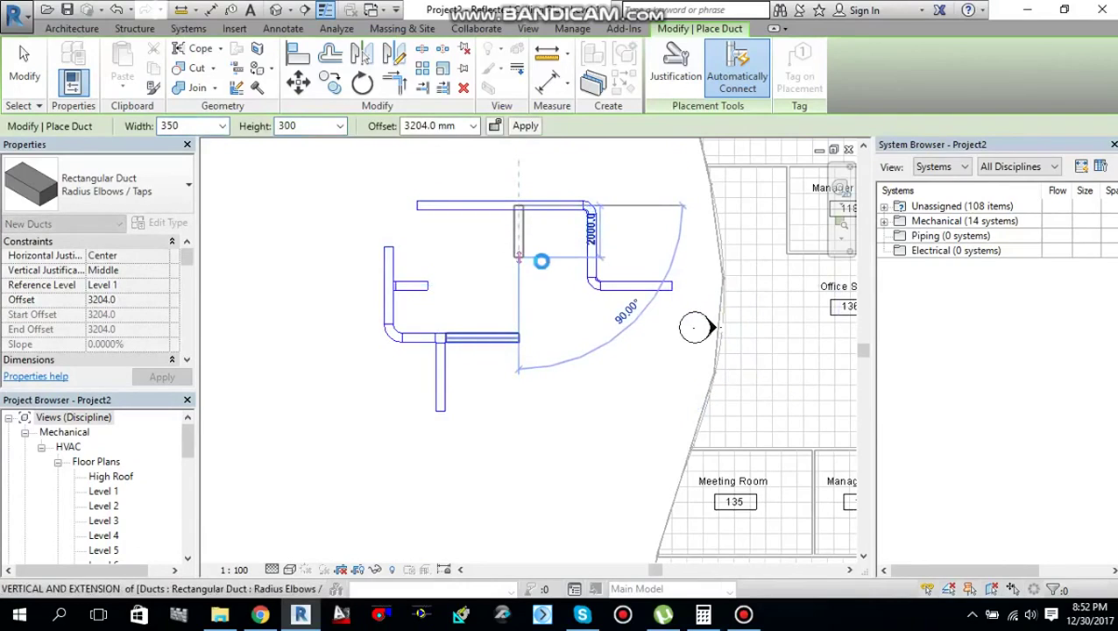
pyautogui.click(542, 261)
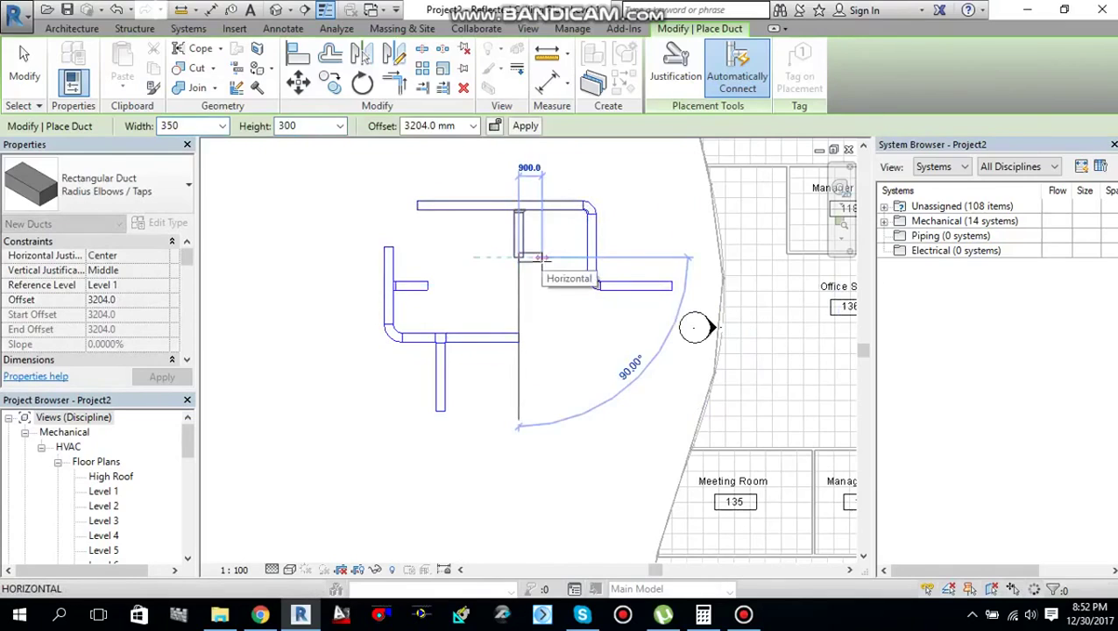
pyautogui.press('Escape')
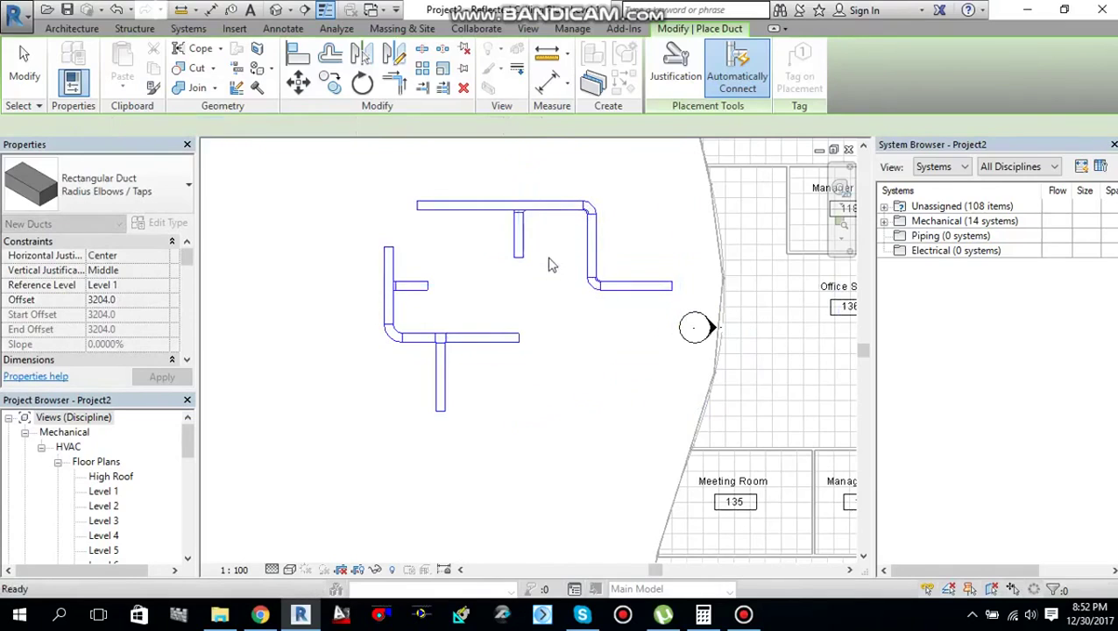
pyautogui.press('Escape')
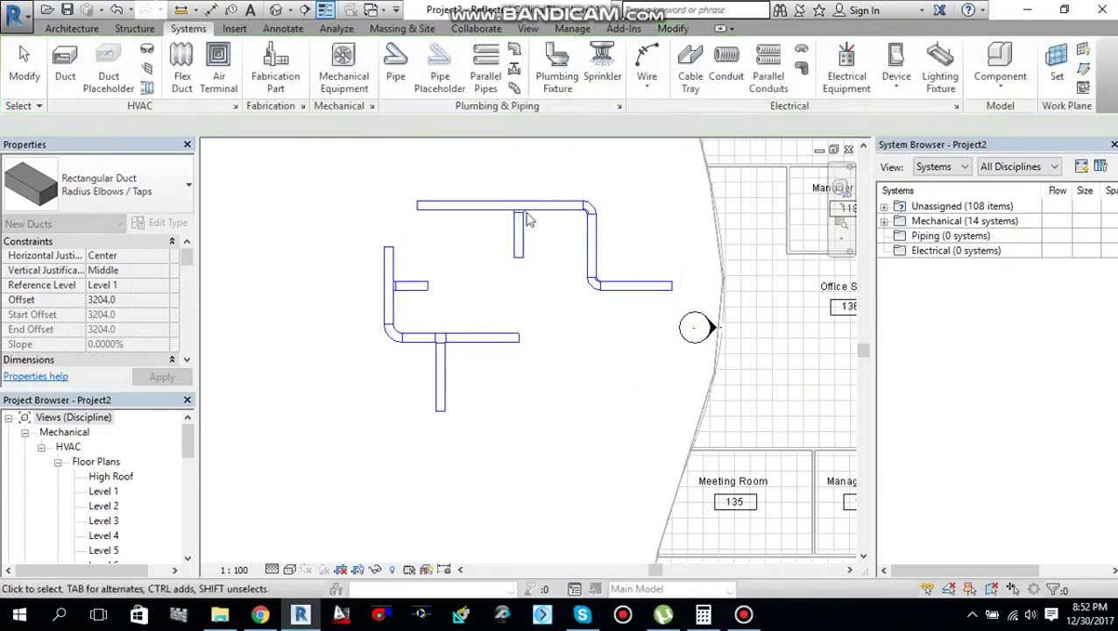
# - Compare the new branch's beveled tap and the new run's elbows with the fittings on the earlier duct run
pyautogui.scroll(2, 519, 218)
pyautogui.scroll(2, 518, 219)
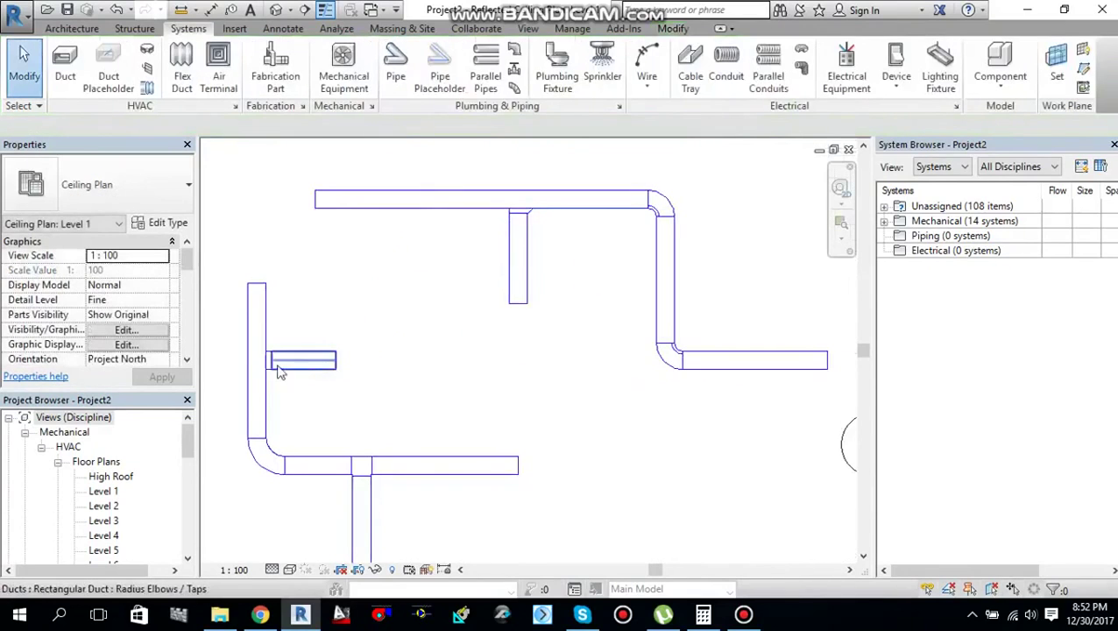
pyautogui.scroll(2, 263, 368)
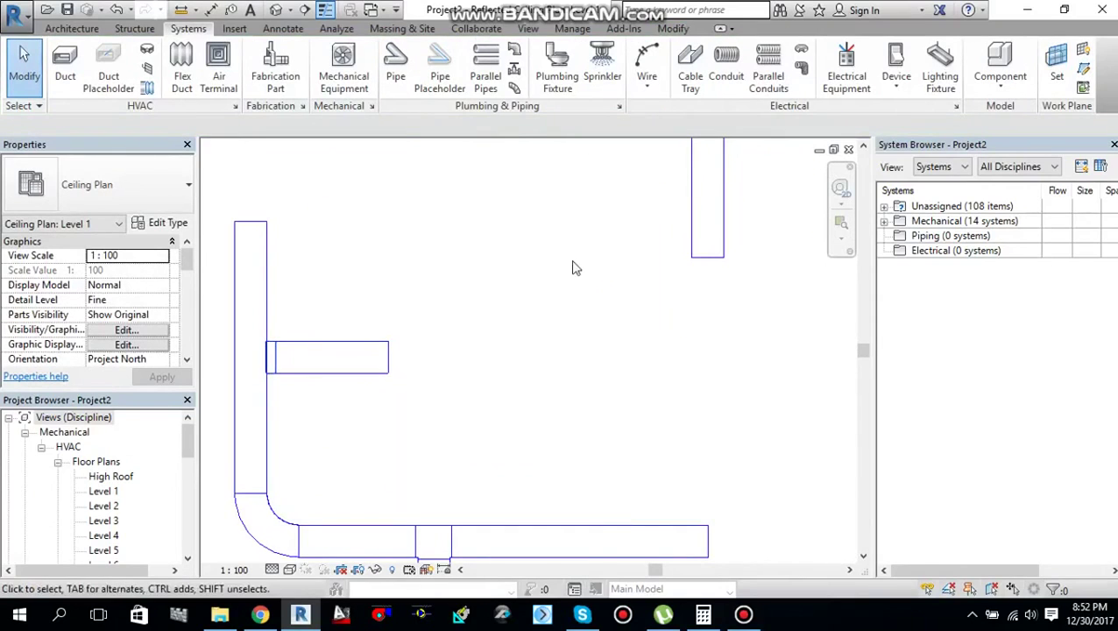
pyautogui.scroll(-2, 570, 263)
pyautogui.moveTo(610, 239); pyautogui.dragTo(610, 330, button='middle')
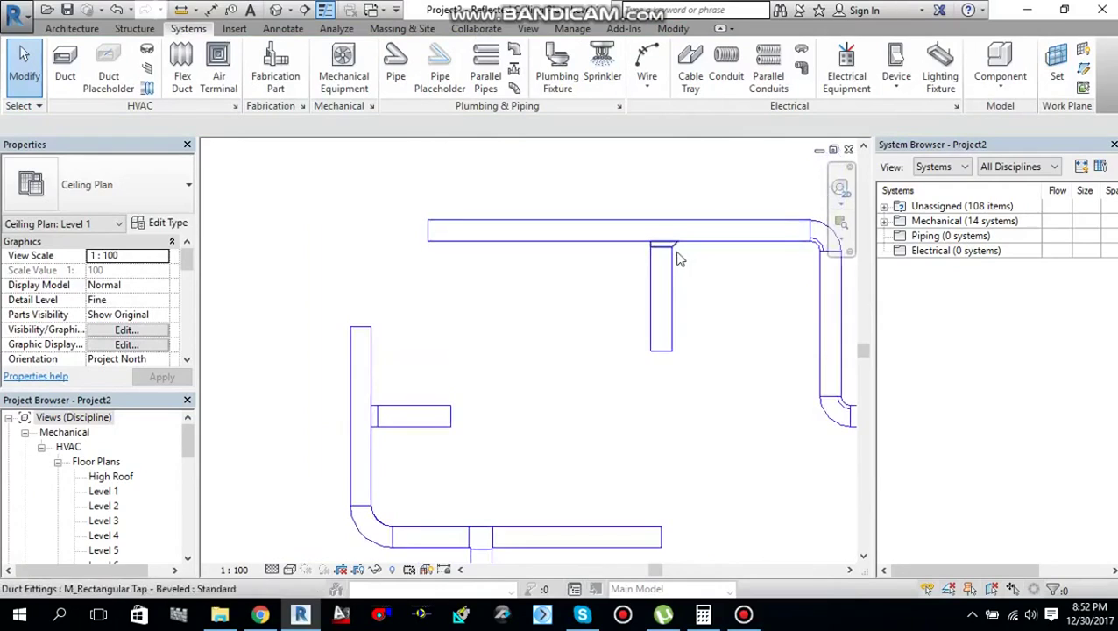
pyautogui.scroll(4, 675, 249)
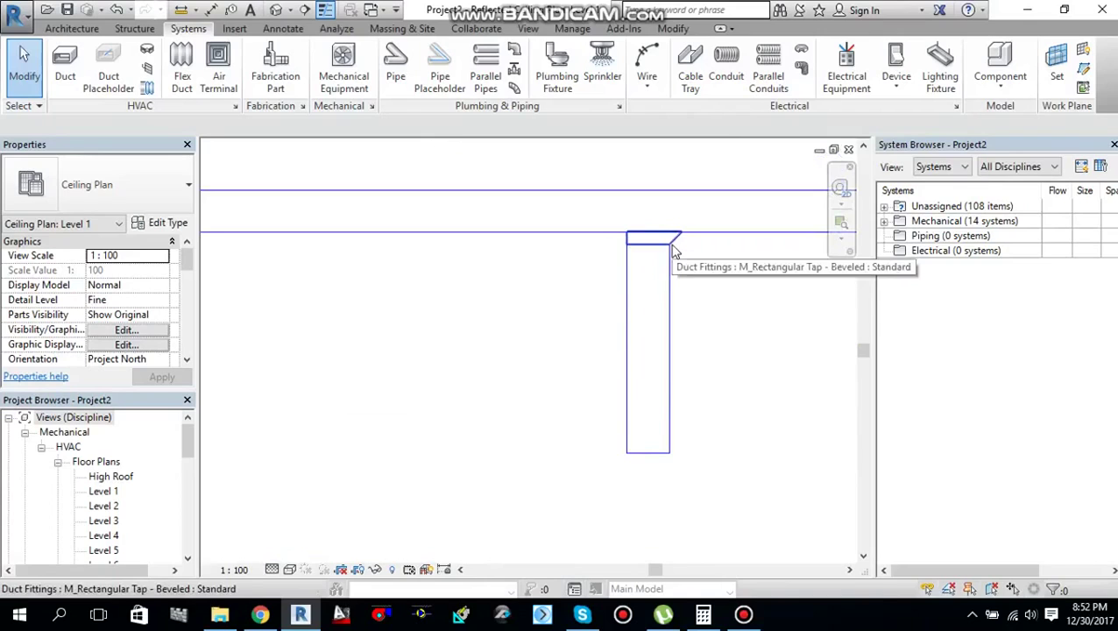
pyautogui.scroll(-2, 675, 249)
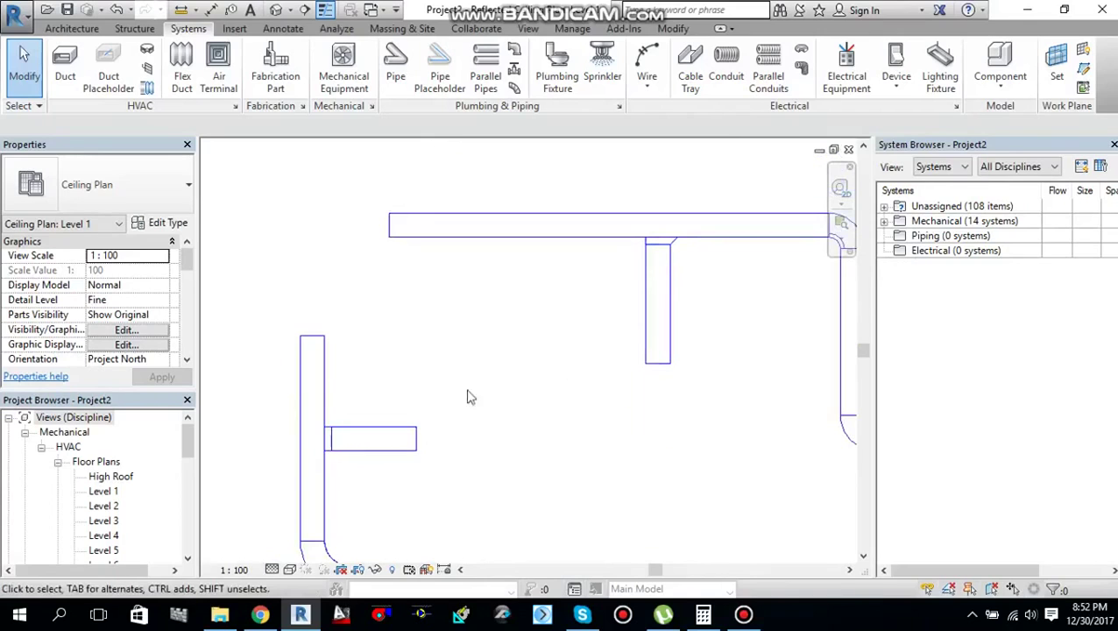
pyautogui.scroll(-1, 651, 317)
pyautogui.scroll(-1, 650, 317)
pyautogui.moveTo(796, 324); pyautogui.dragTo(748, 324, button='middle')
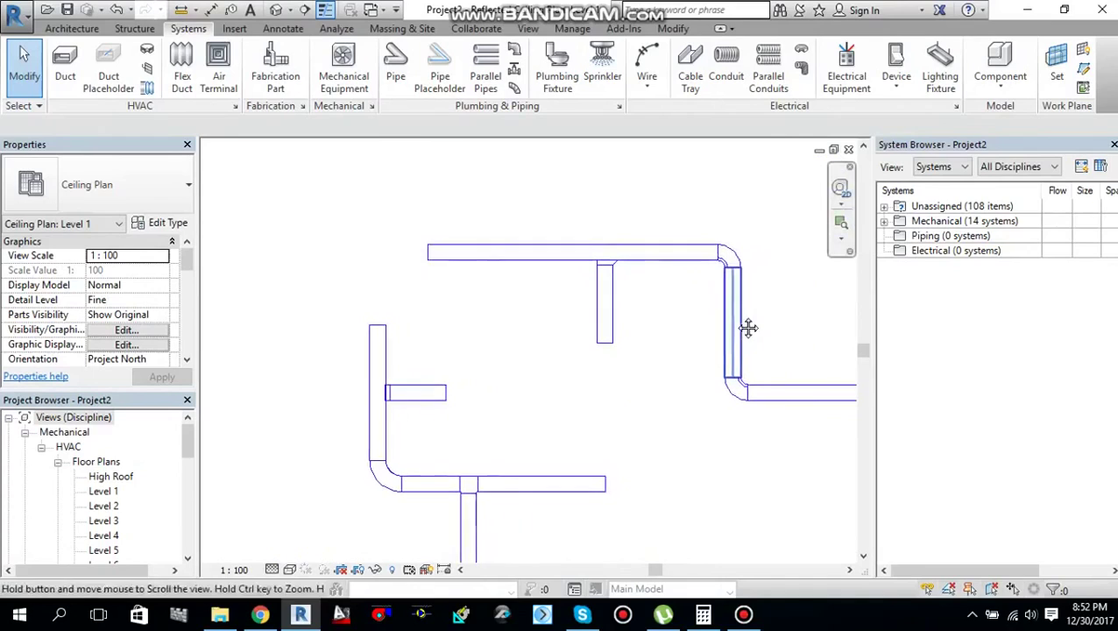
# - Convert the northern elbow of the 350 x 300 mm duct run into a tee with its open end facing east
pyautogui.scroll(2, 383, 498)
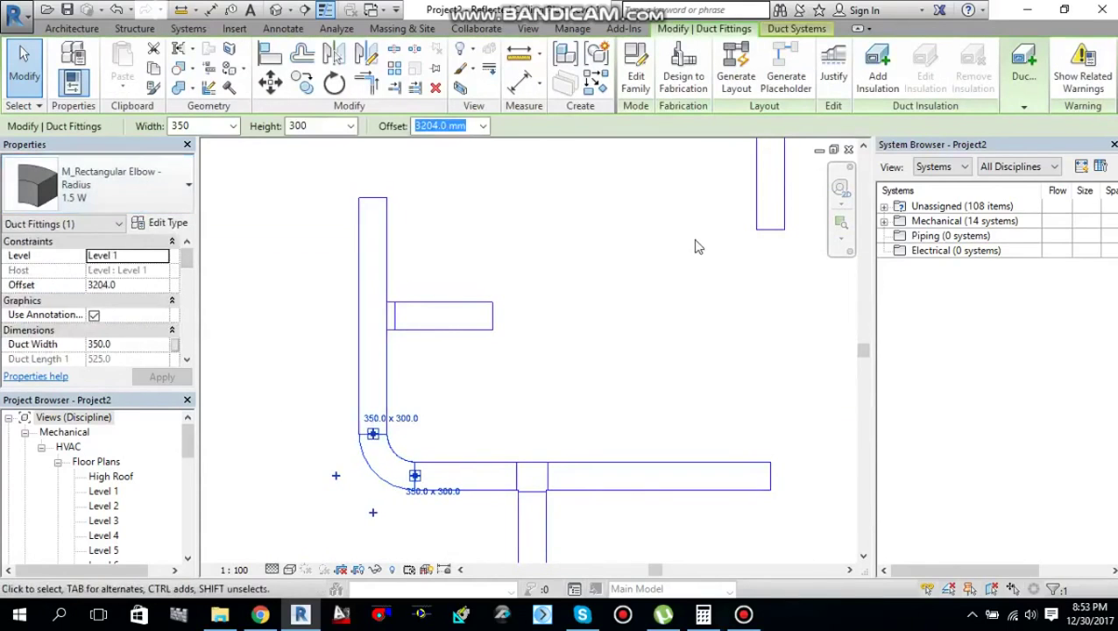
pyautogui.scroll(-2, 705, 247)
pyautogui.moveTo(706, 247); pyautogui.dragTo(567, 327, button='middle')
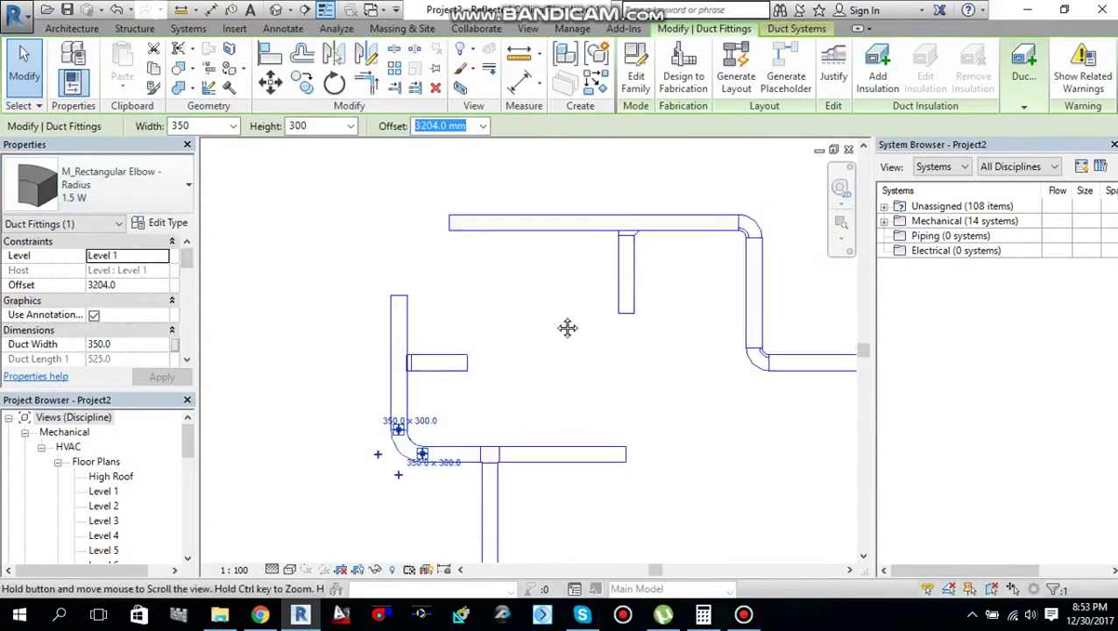
pyautogui.scroll(2, 697, 271)
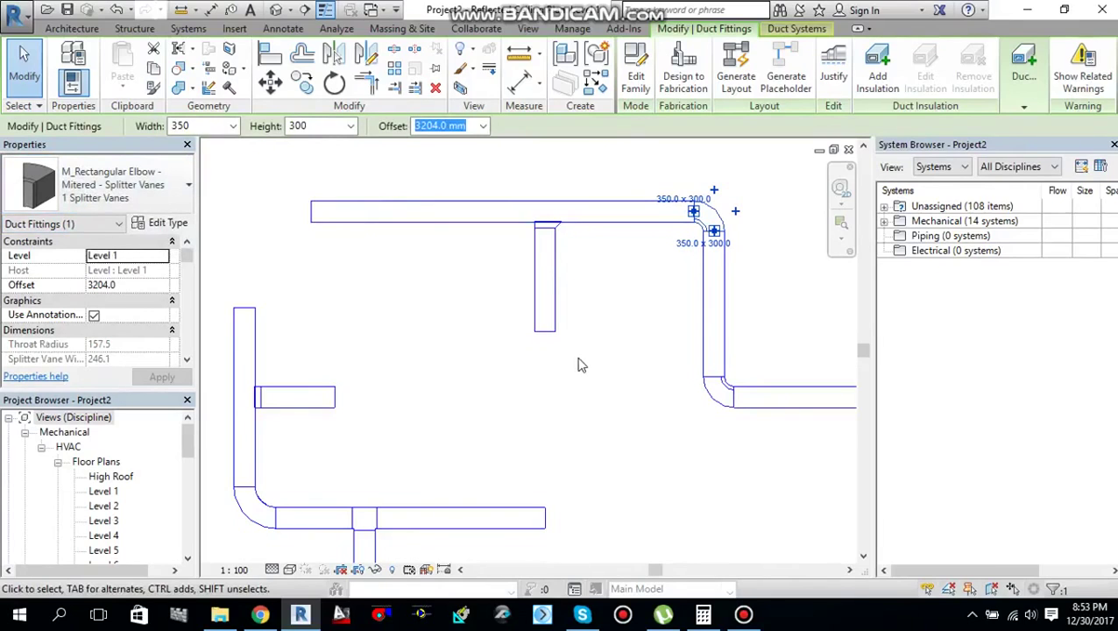
pyautogui.scroll(-2, 579, 366)
pyautogui.moveTo(611, 382); pyautogui.dragTo(537, 377, button='middle')
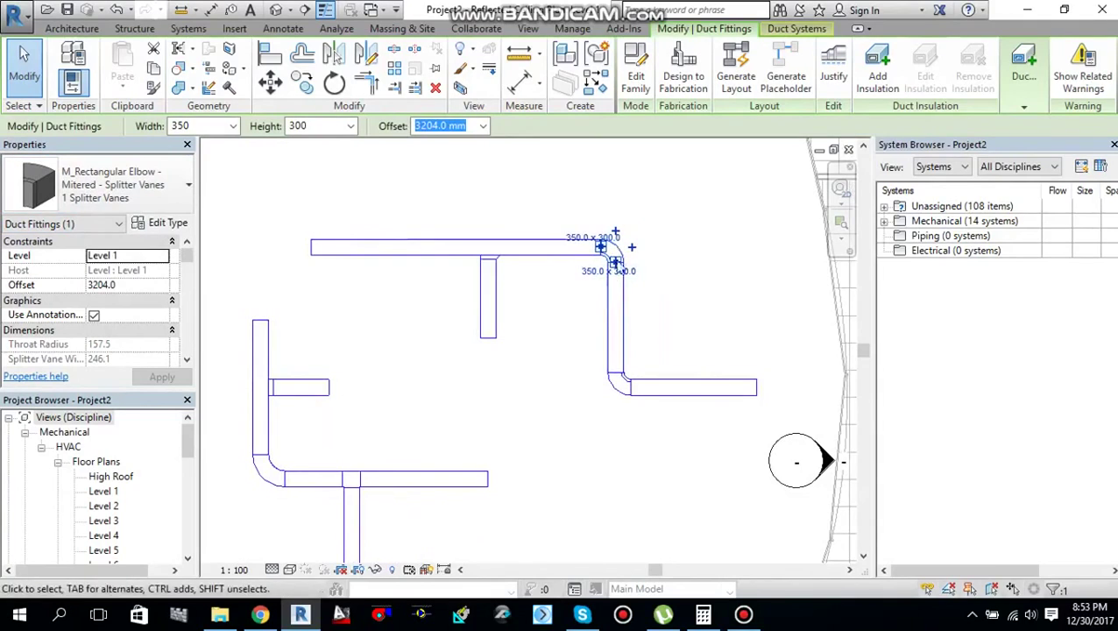
pyautogui.scroll(2, 633, 254)
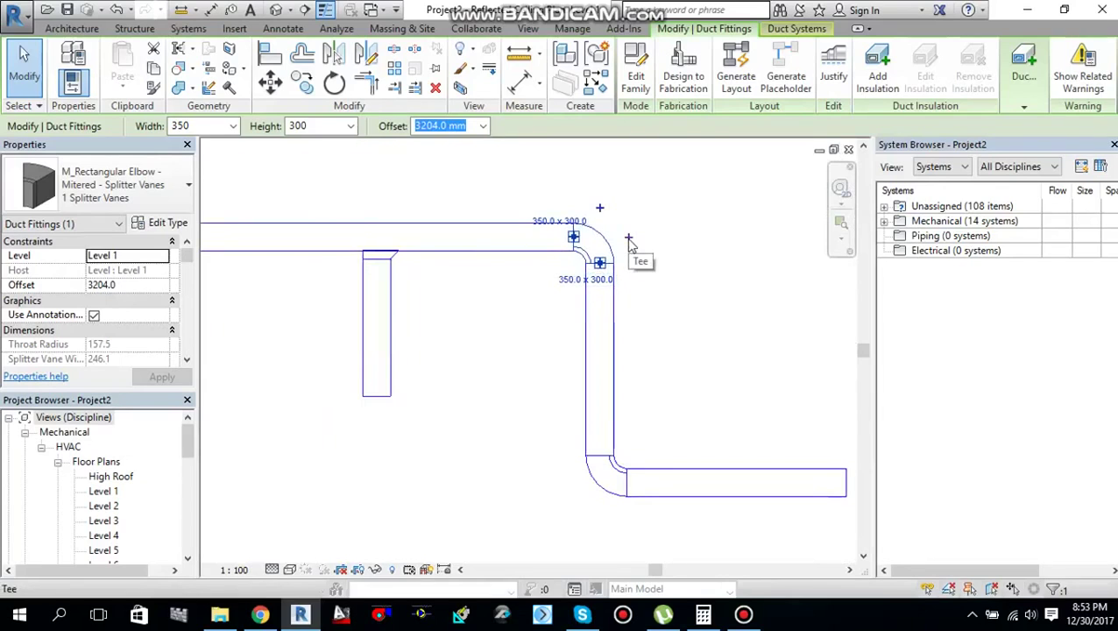
pyautogui.click(629, 238)
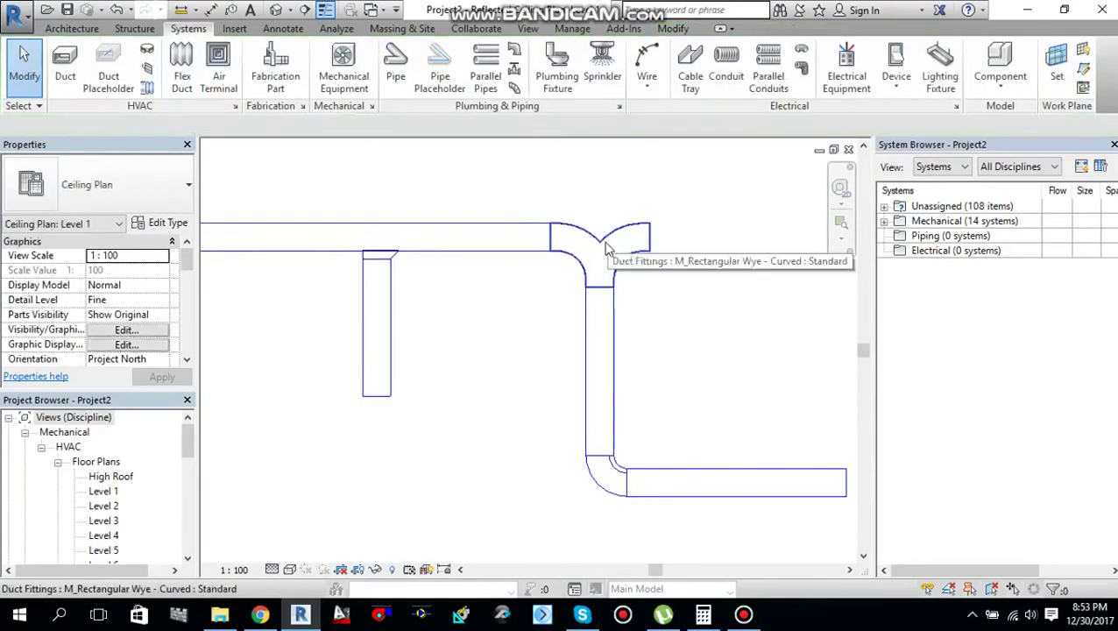
pyautogui.scroll(-2, 544, 338)
pyautogui.moveTo(527, 396); pyautogui.dragTo(645, 295, button='middle')
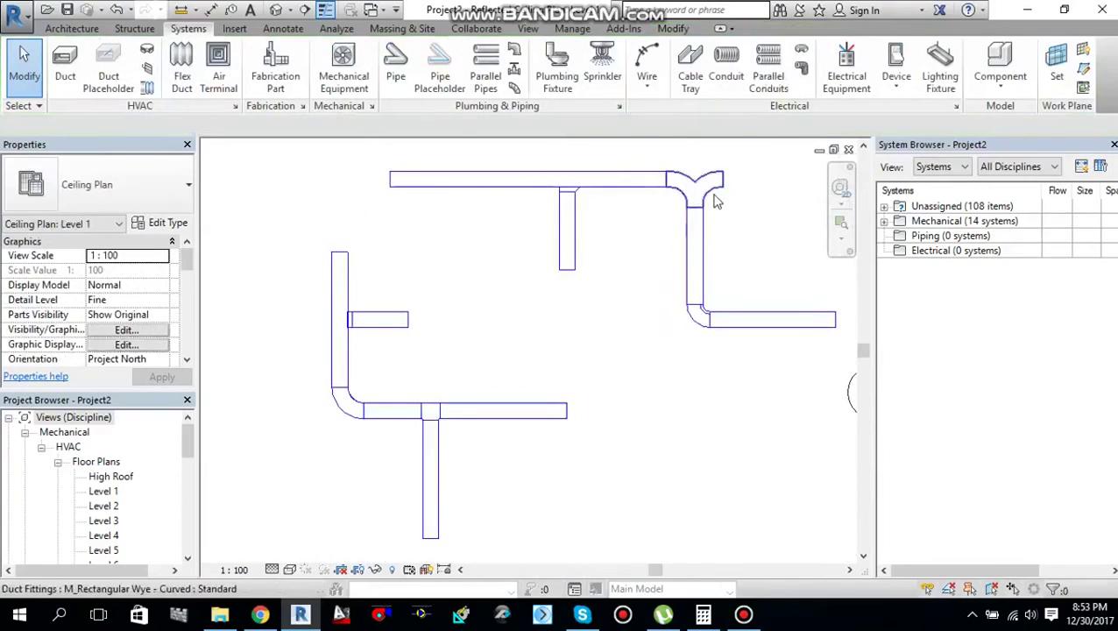
pyautogui.scroll(-2, 710, 200)
pyautogui.moveTo(720, 210); pyautogui.dragTo(687, 256, button='middle')
pyautogui.scroll(3, 693, 250)
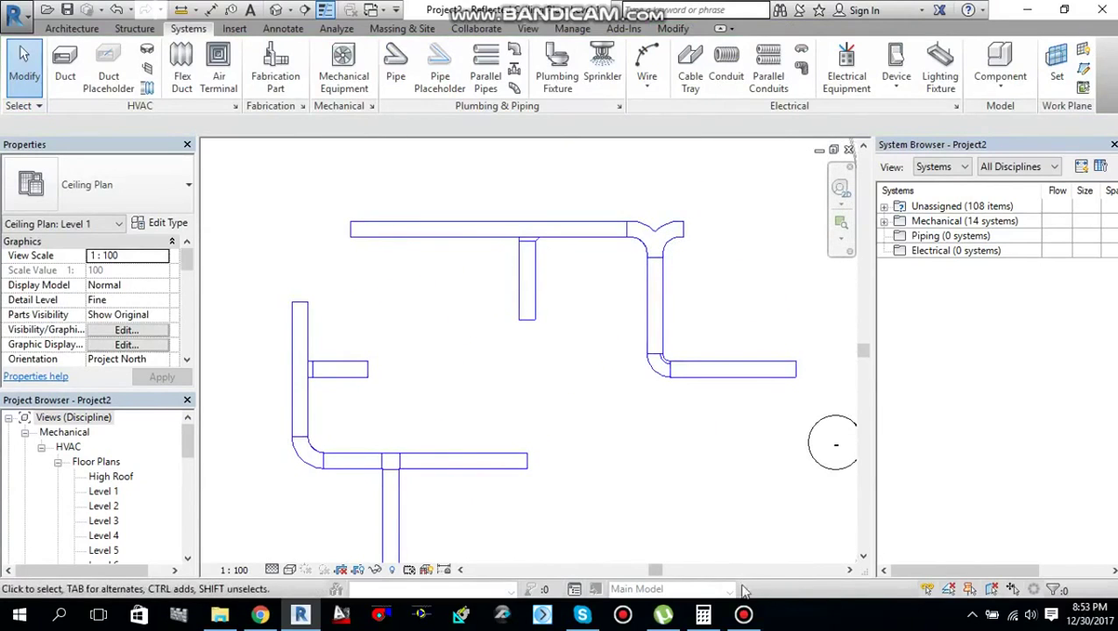
pyautogui.click(744, 615)
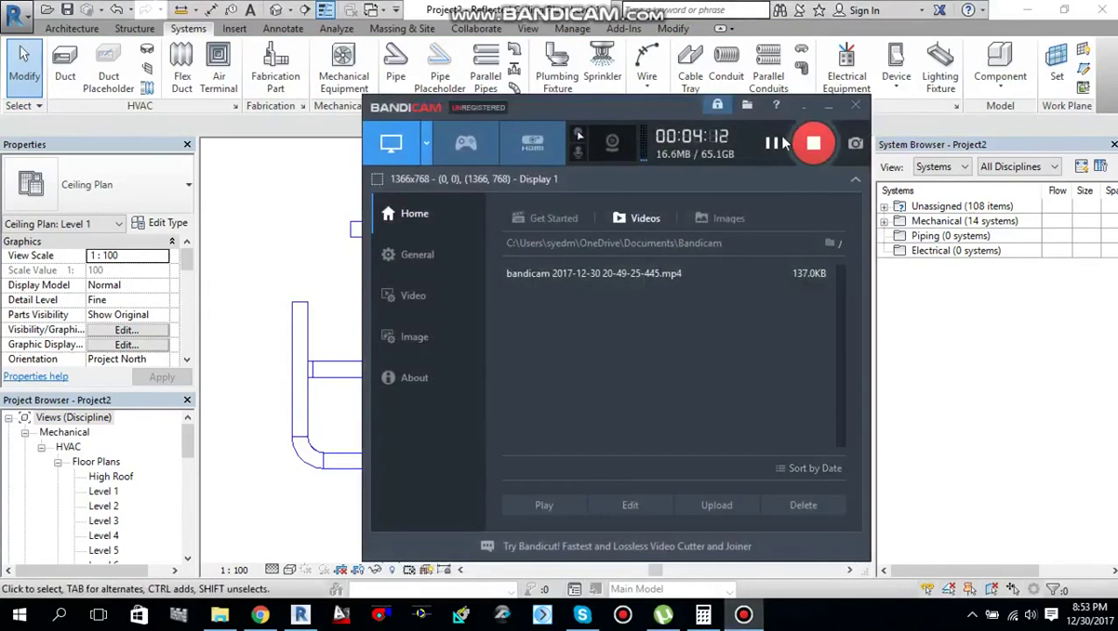
pyautogui.click(829, 111)
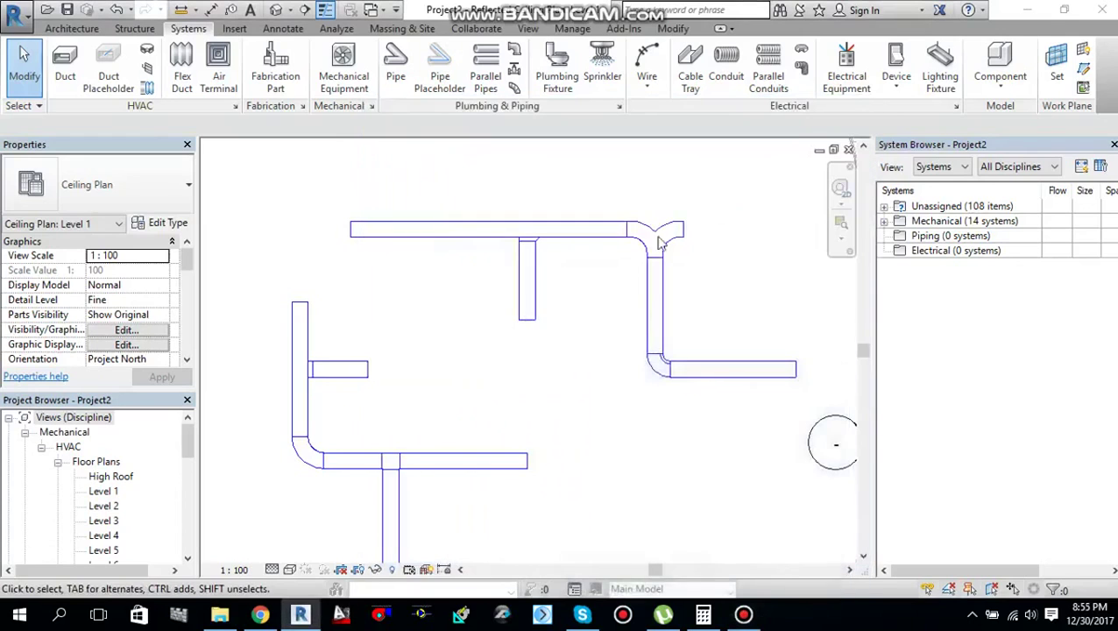
pyautogui.scroll(3, 572, 291)
pyautogui.scroll(-5, 572, 289)
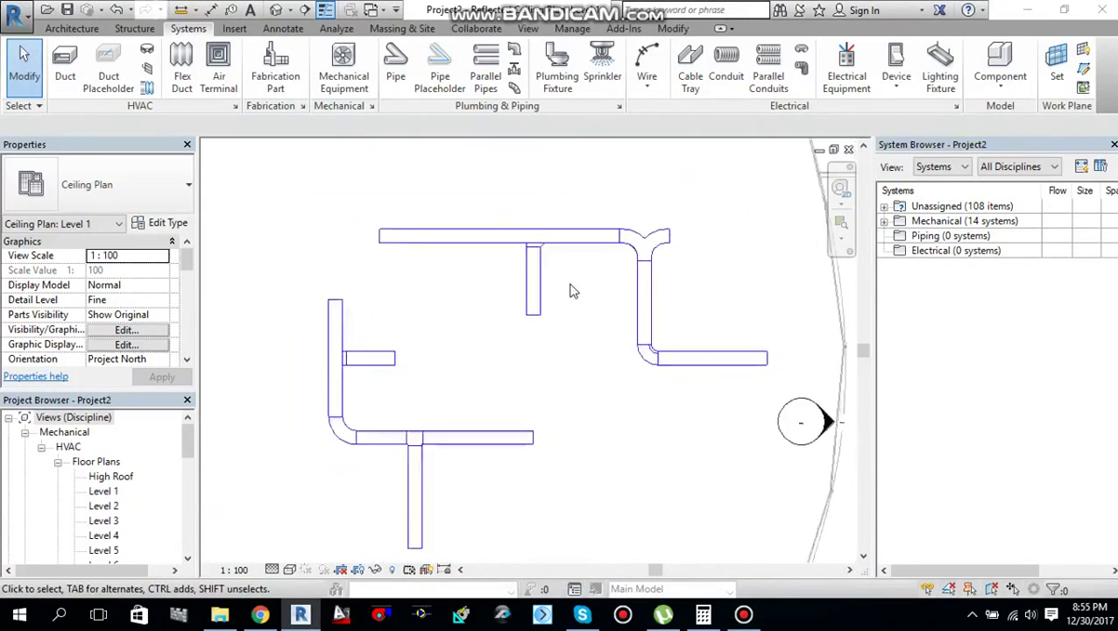
pyautogui.moveTo(571, 289); pyautogui.dragTo(552, 253, button='middle')
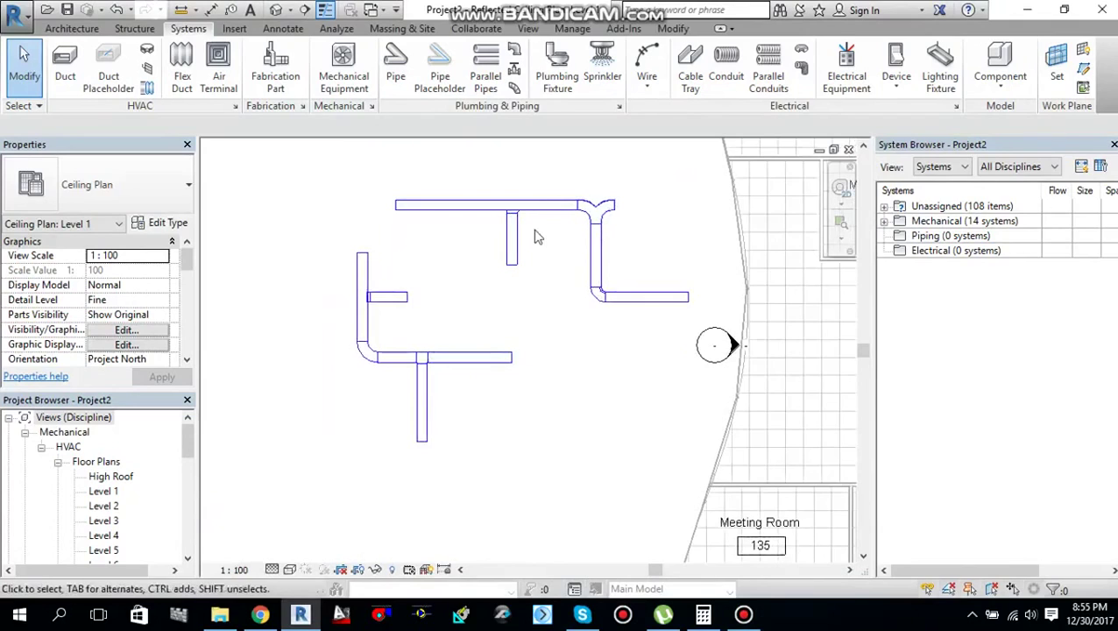
pyautogui.scroll(1, 524, 293)
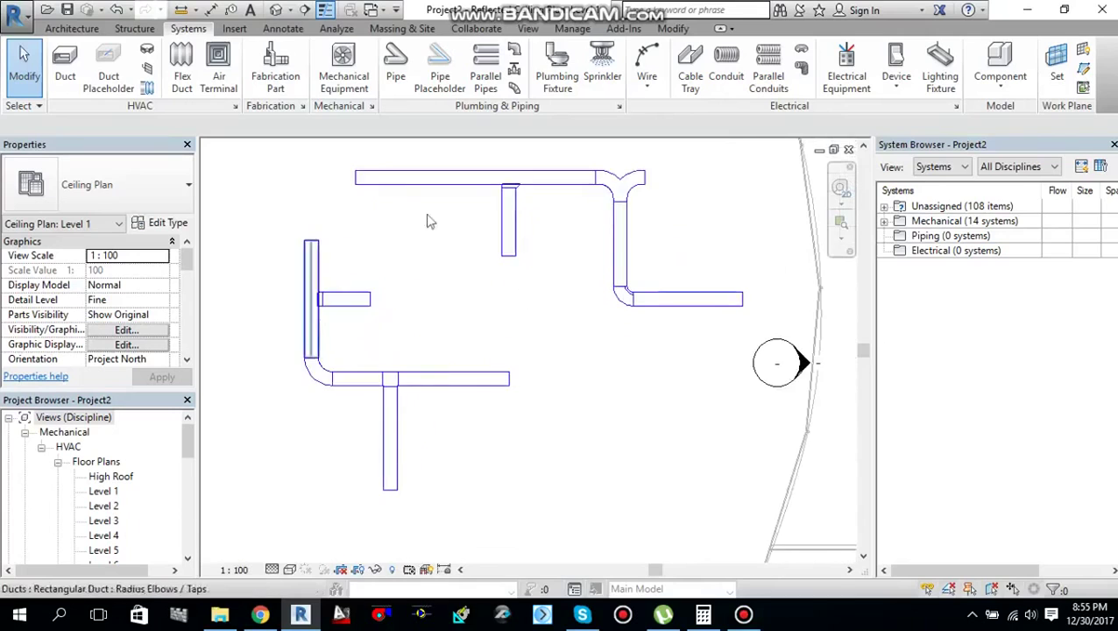
# - Draw a short 350 x 300 mm duct eastward from the wye's open end and finish duct placement
pyautogui.scroll(2, 644, 188)
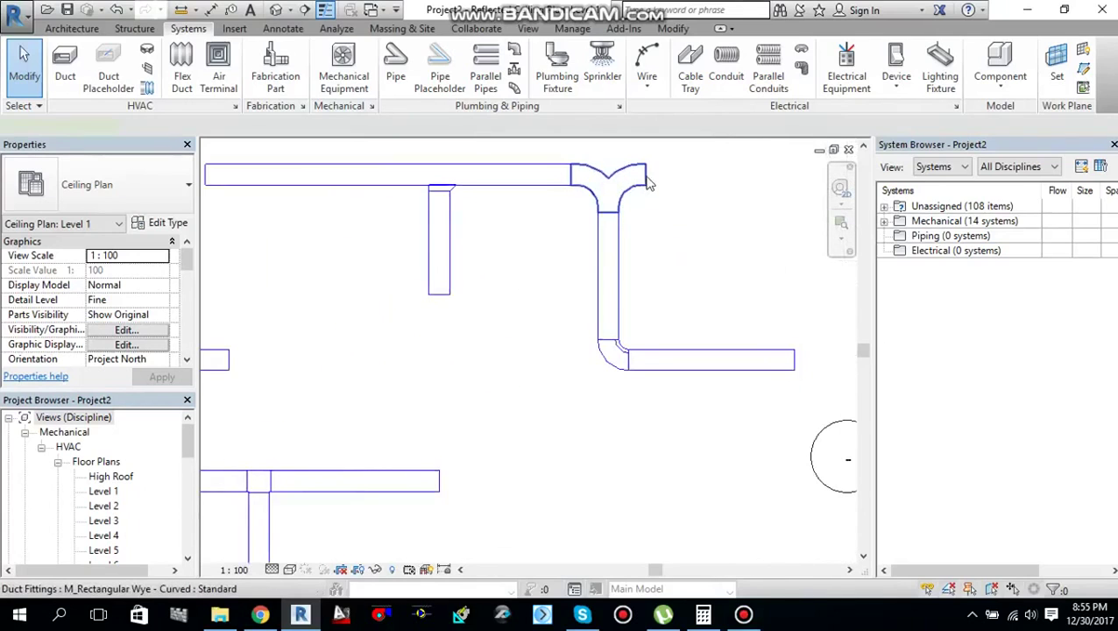
pyautogui.click(647, 180)
pyautogui.rightClick(646, 175)
pyautogui.click(771, 231)
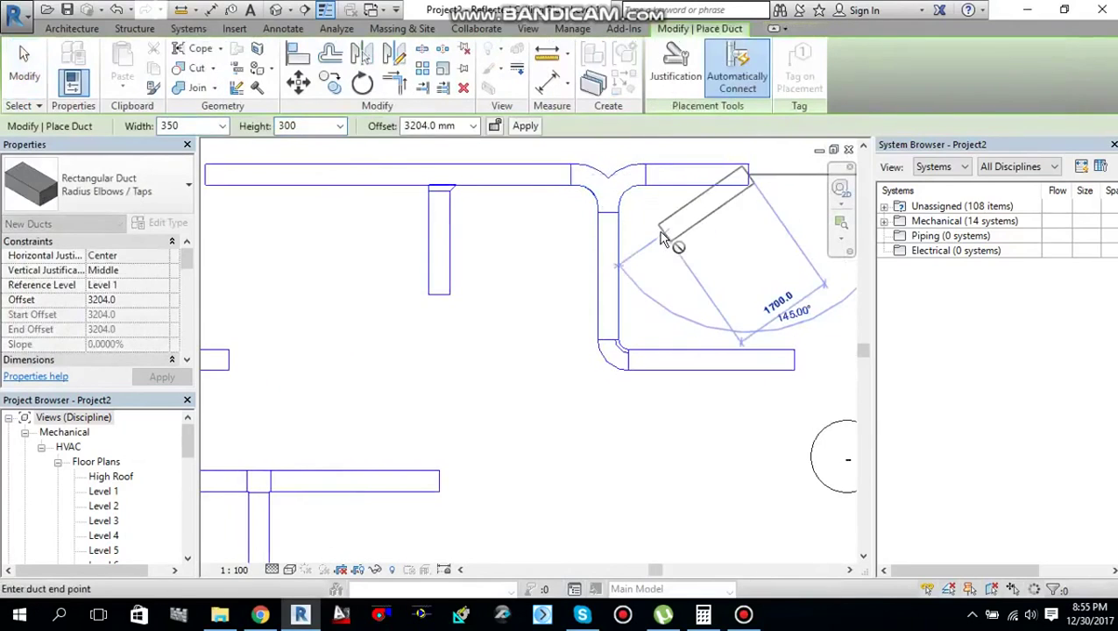
pyautogui.press('Escape')
pyautogui.press('Escape')
pyautogui.scroll(-2, 659, 232)
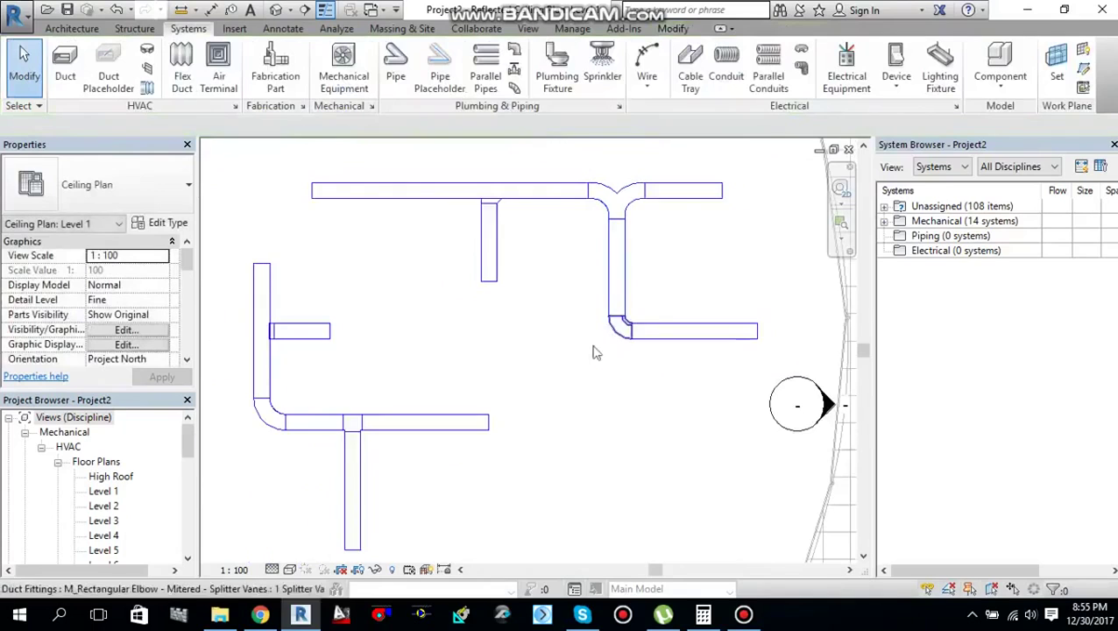
# - Compare the types available for the run's southern elbow with and without constraining them to routing preferences
pyautogui.scroll(2, 617, 340)
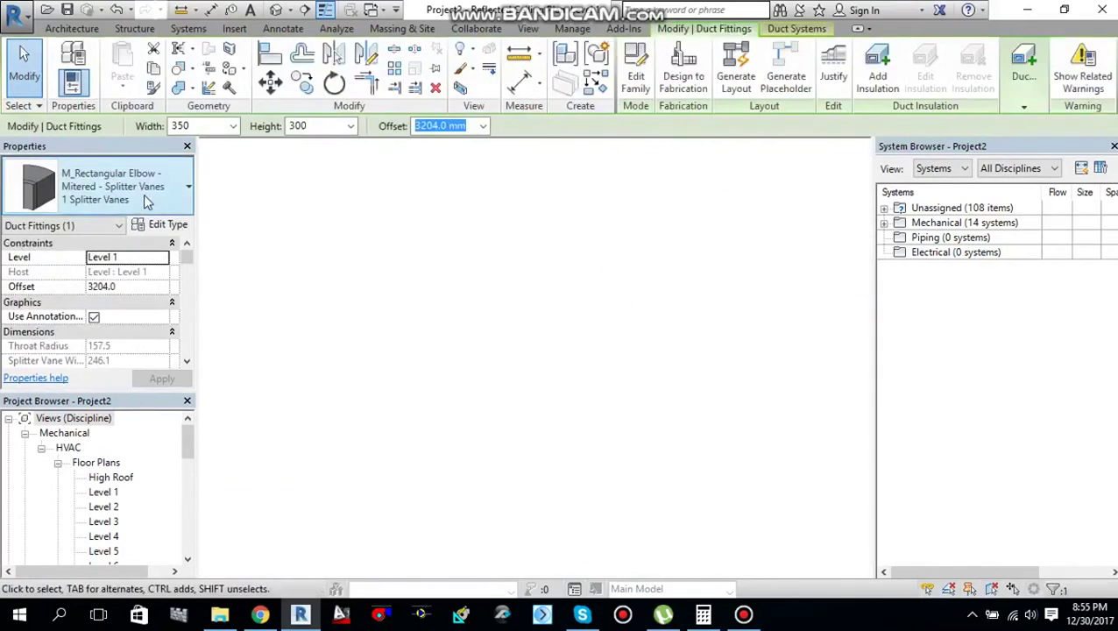
pyautogui.click(145, 201)
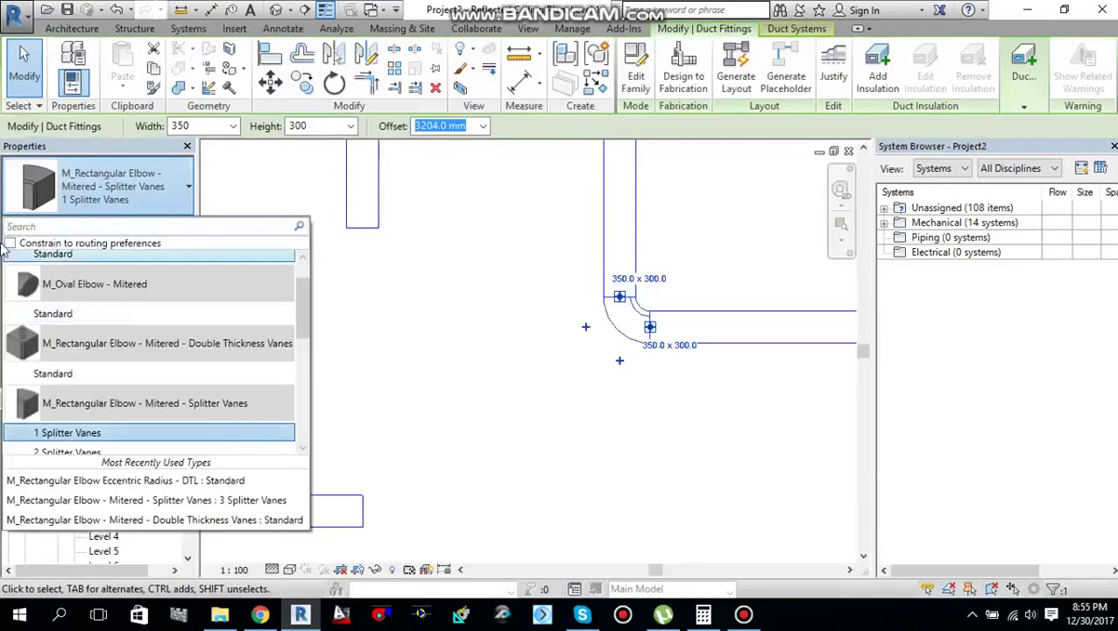
pyautogui.click(10, 245)
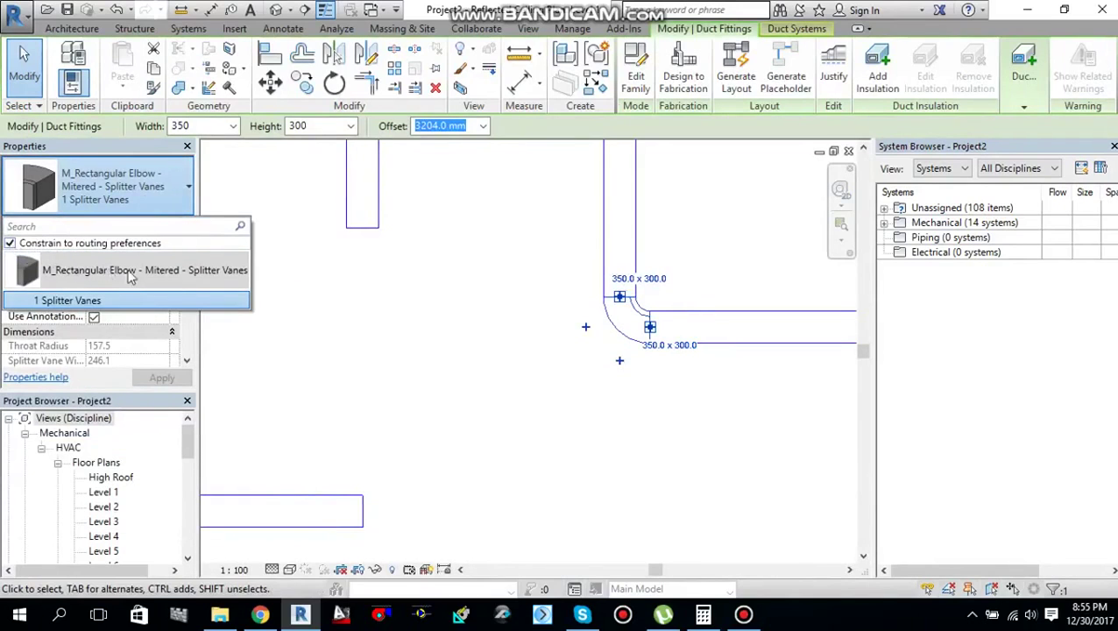
pyautogui.moveTo(142, 278)
pyautogui.click(11, 244)
# - Change the southern elbow's type to M_Rectangular Elbow - Mitered - Splitter Vanes: 2 Splitter Vanes
pyautogui.scroll(-1, 131, 355)
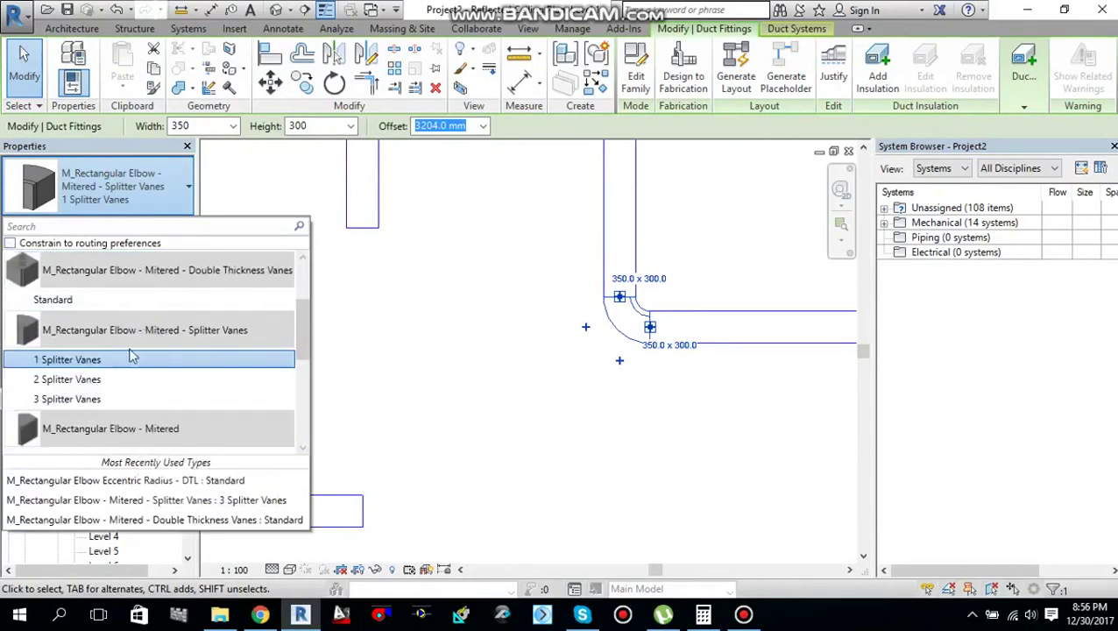
pyautogui.scroll(-4, 147, 372)
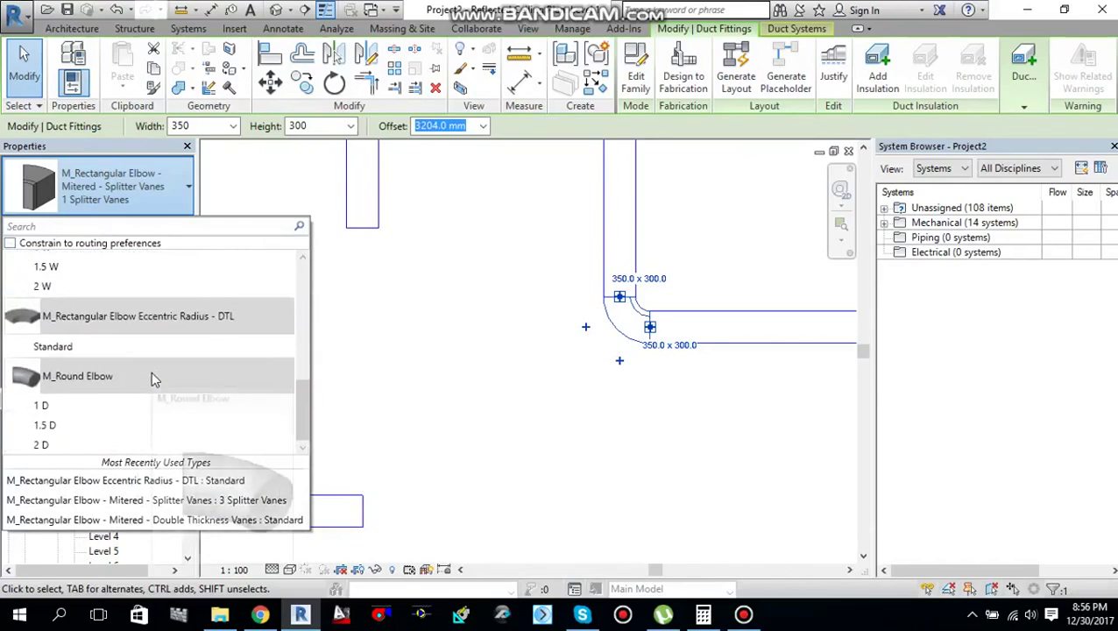
pyautogui.moveTo(151, 375)
pyautogui.scroll(4, 150, 371)
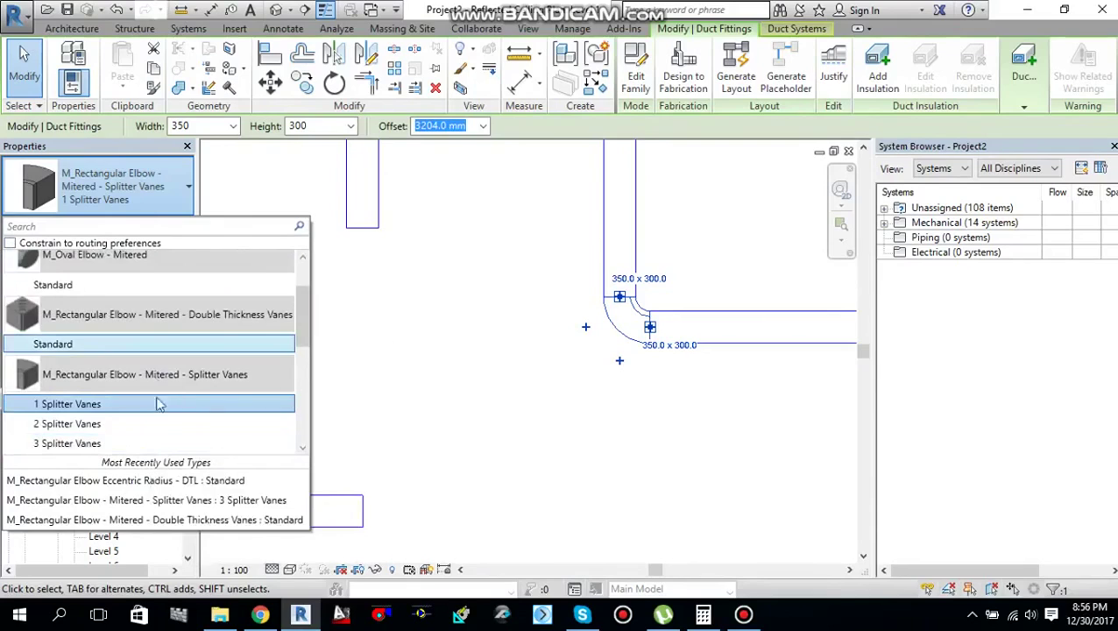
pyautogui.click(223, 406)
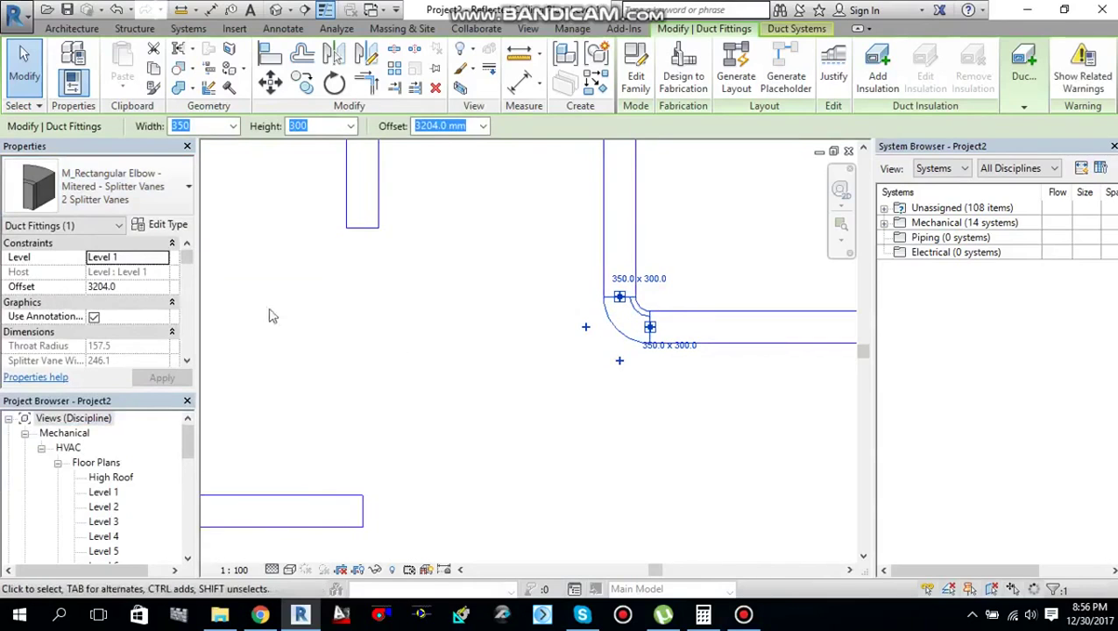
# - Change the southern elbow's type to M_Rectangular Elbow - Mitered - Double Thickness Vanes: Standard and deselect it
pyautogui.click(114, 186)
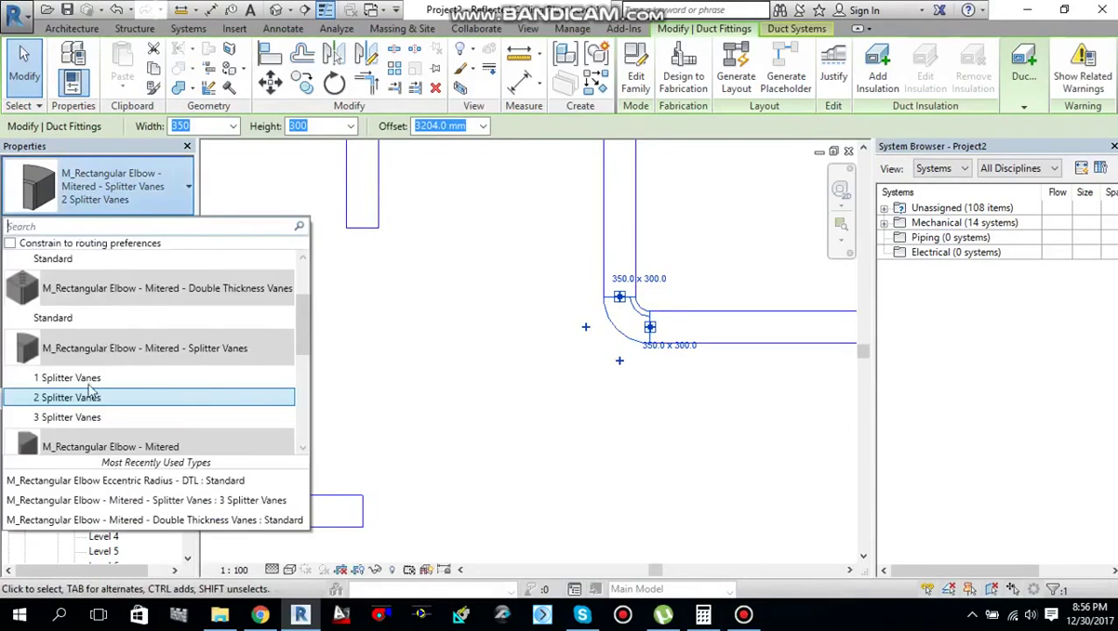
pyautogui.scroll(3, 145, 367)
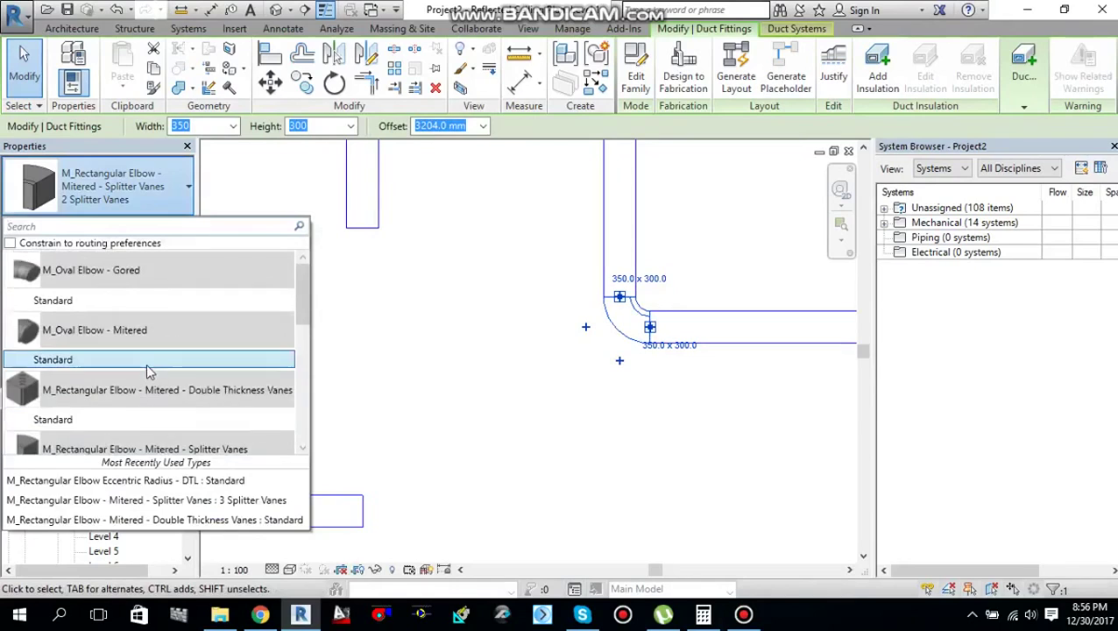
pyautogui.scroll(-3, 123, 388)
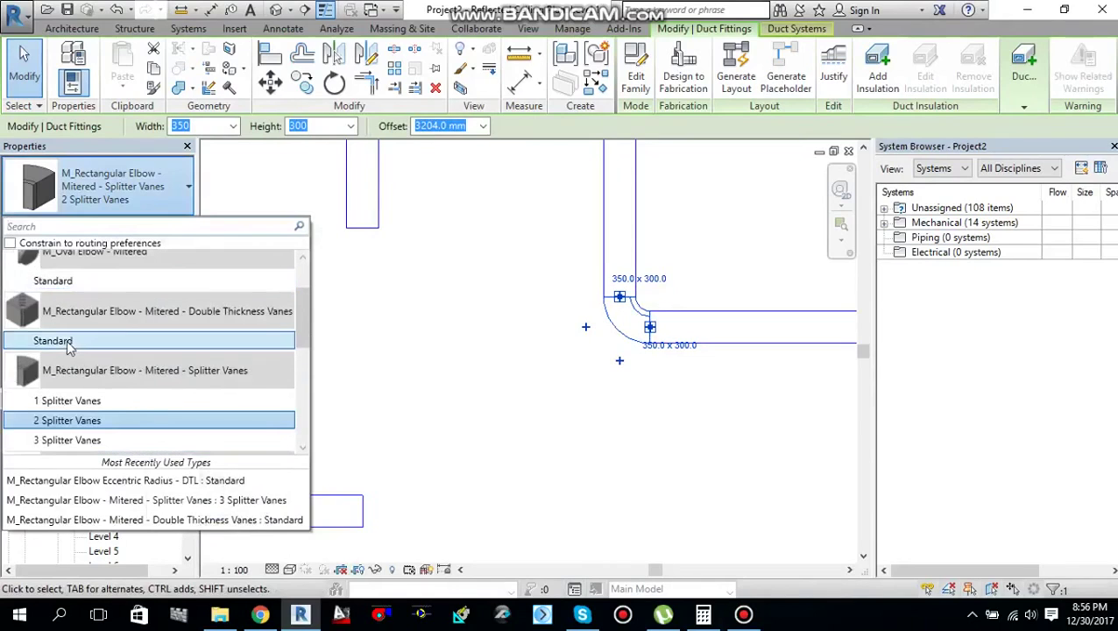
pyautogui.moveTo(71, 344)
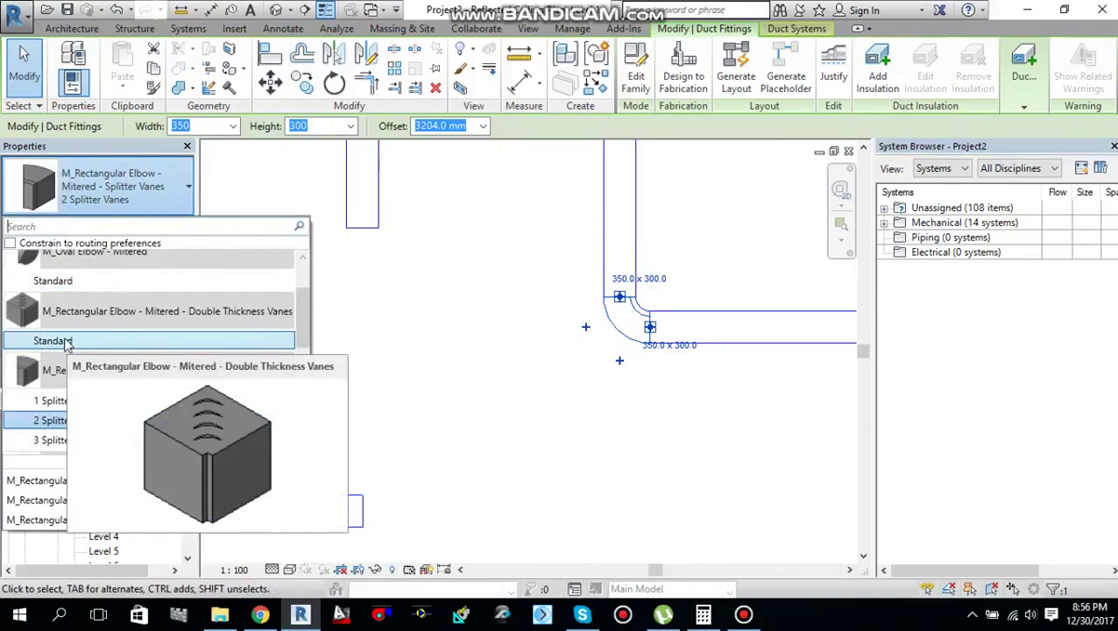
pyautogui.click(54, 342)
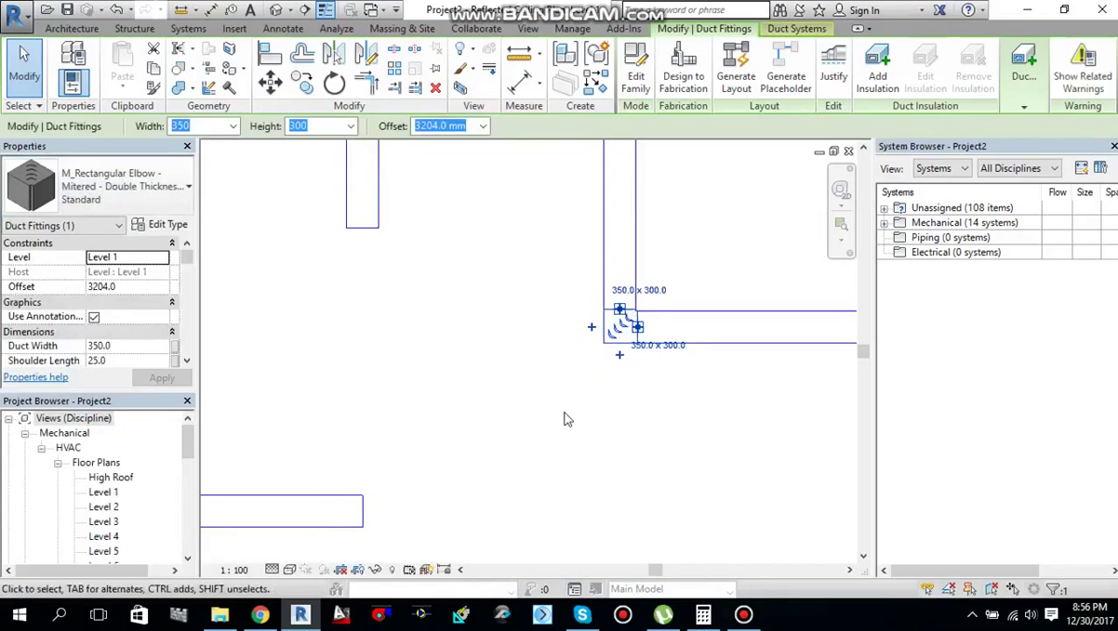
pyautogui.scroll(-3, 564, 419)
pyautogui.scroll(1, 562, 412)
pyautogui.press('Escape')
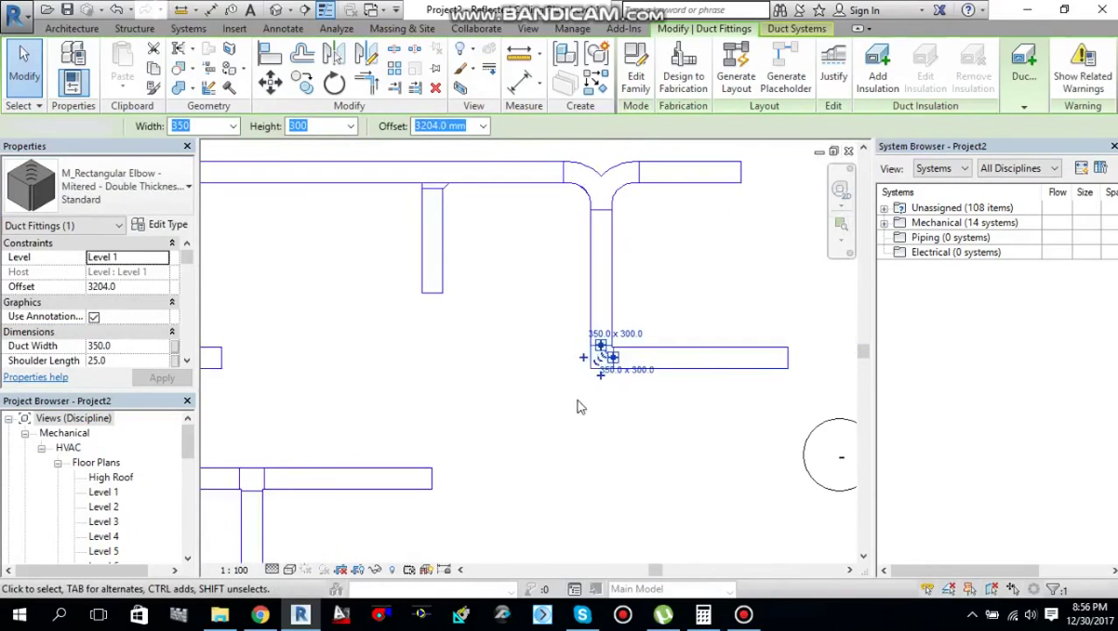
# - Examine the turning vanes in the southern elbow up close and in the context of both duct runs
pyautogui.scroll(2, 598, 372)
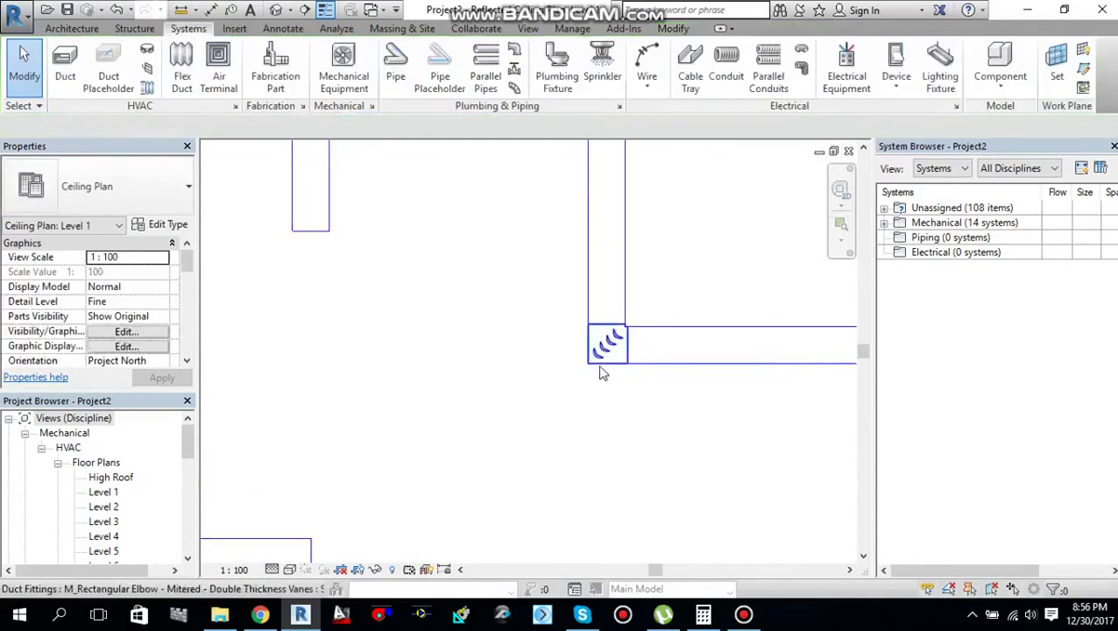
pyautogui.scroll(-2, 607, 375)
pyautogui.moveTo(528, 294); pyautogui.dragTo(539, 374, button='middle')
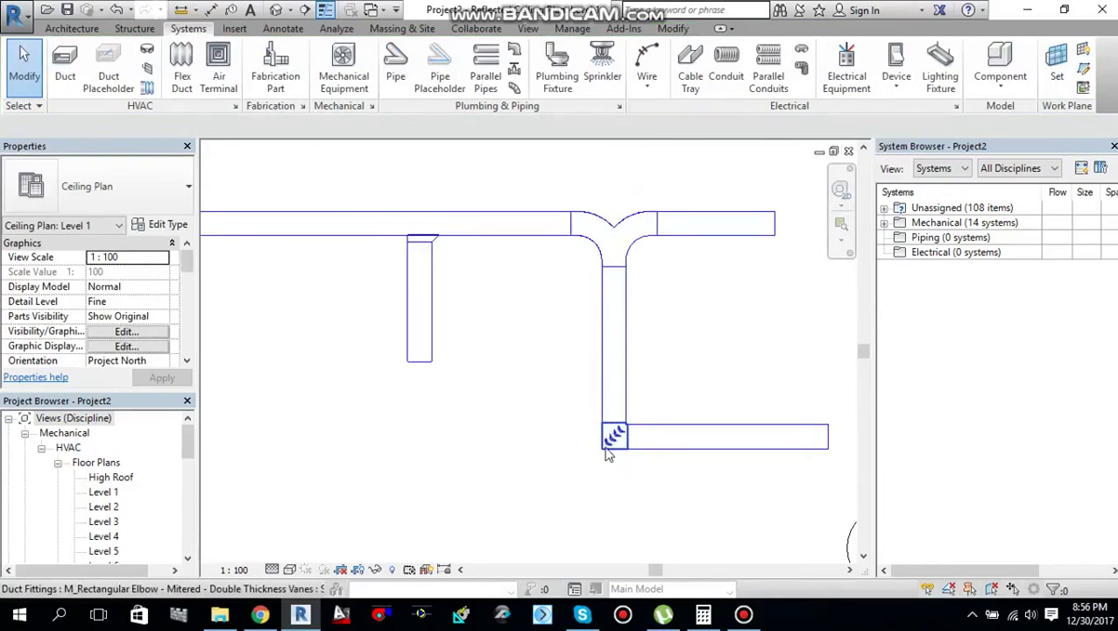
pyautogui.scroll(2, 607, 453)
pyautogui.scroll(2, 608, 453)
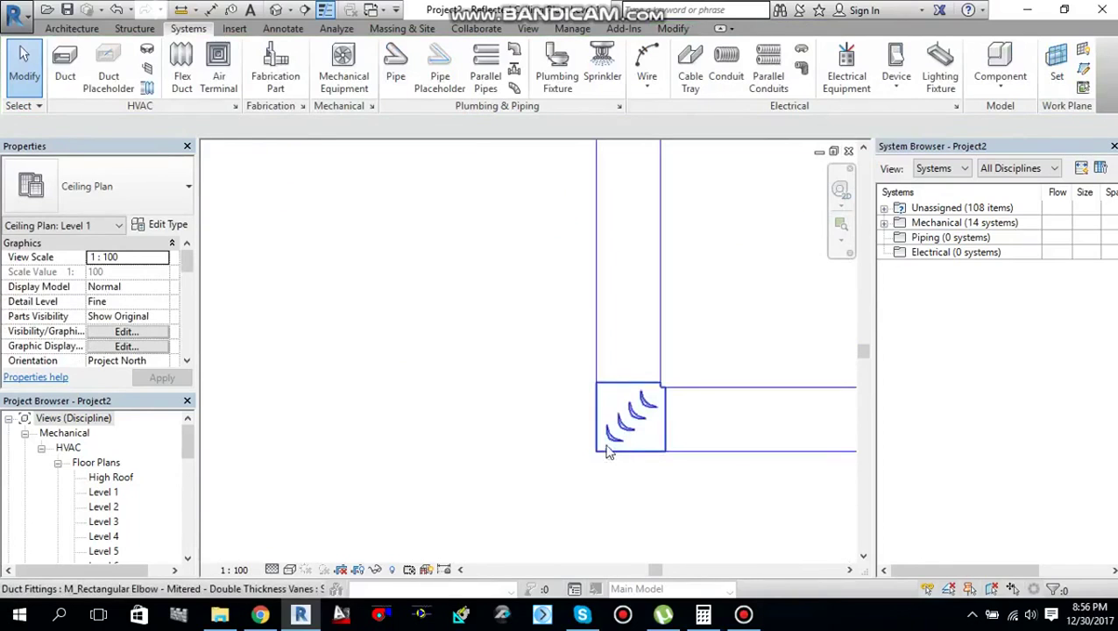
pyautogui.scroll(-5, 529, 454)
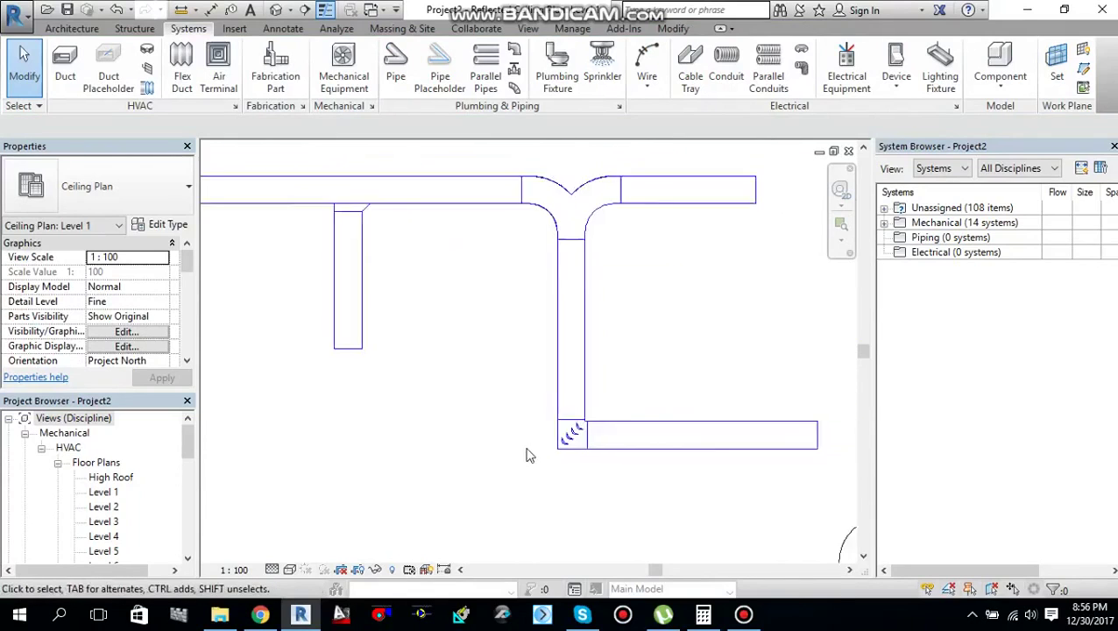
pyautogui.moveTo(530, 454); pyautogui.dragTo(630, 380, button='middle')
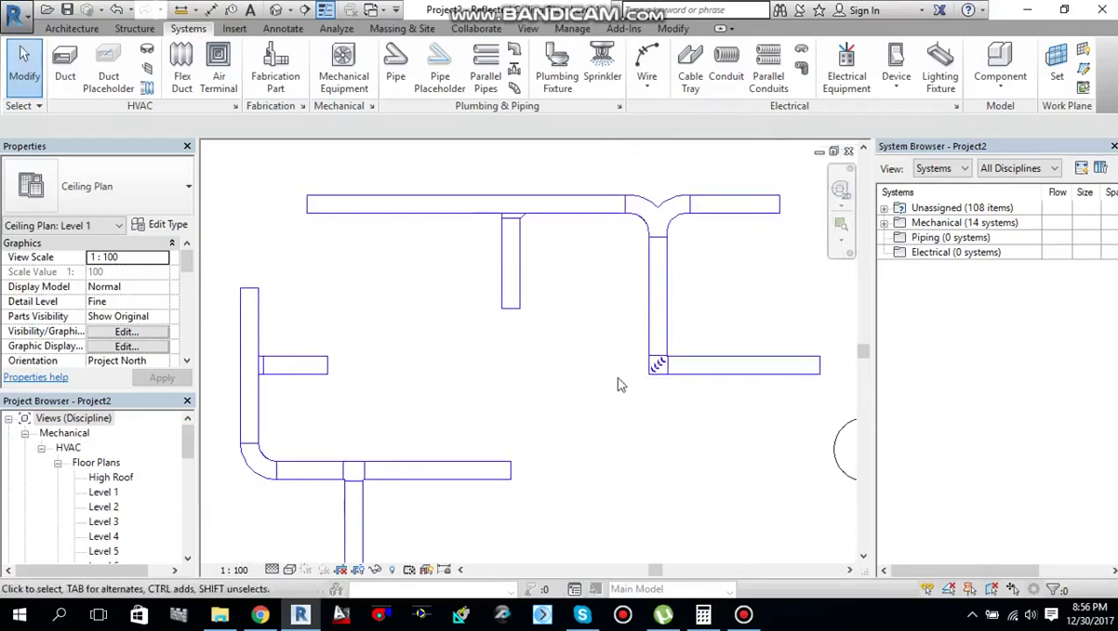
pyautogui.scroll(-2, 424, 342)
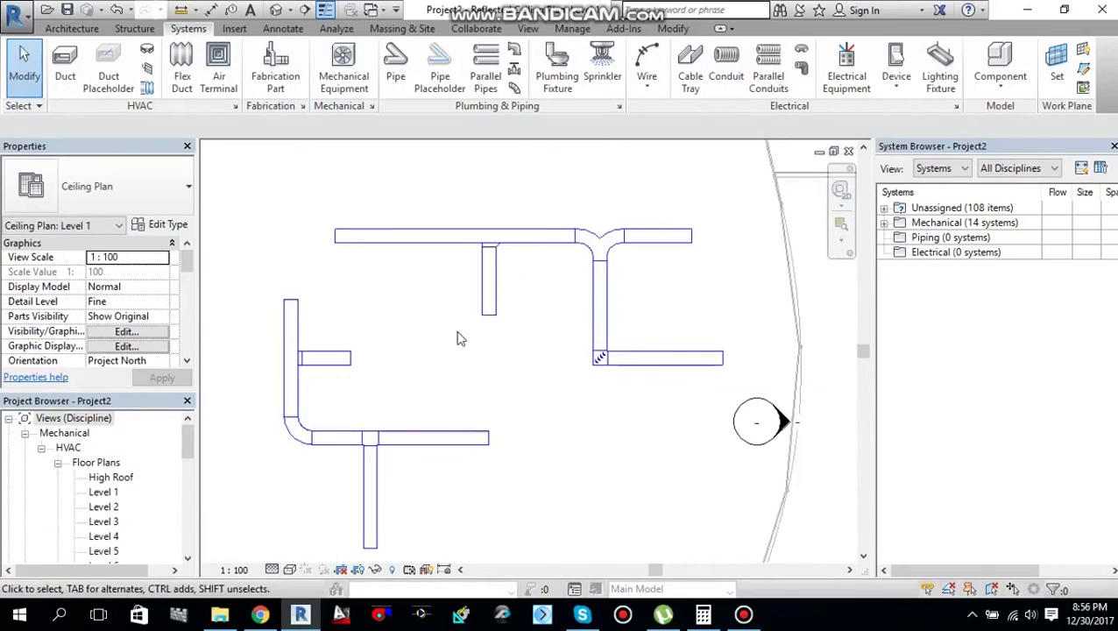
# - Run an interference check with all current-project categories on both sides, from Air Terminals to Pipes, and dismiss the result
pyautogui.scroll(-1, 459, 335)
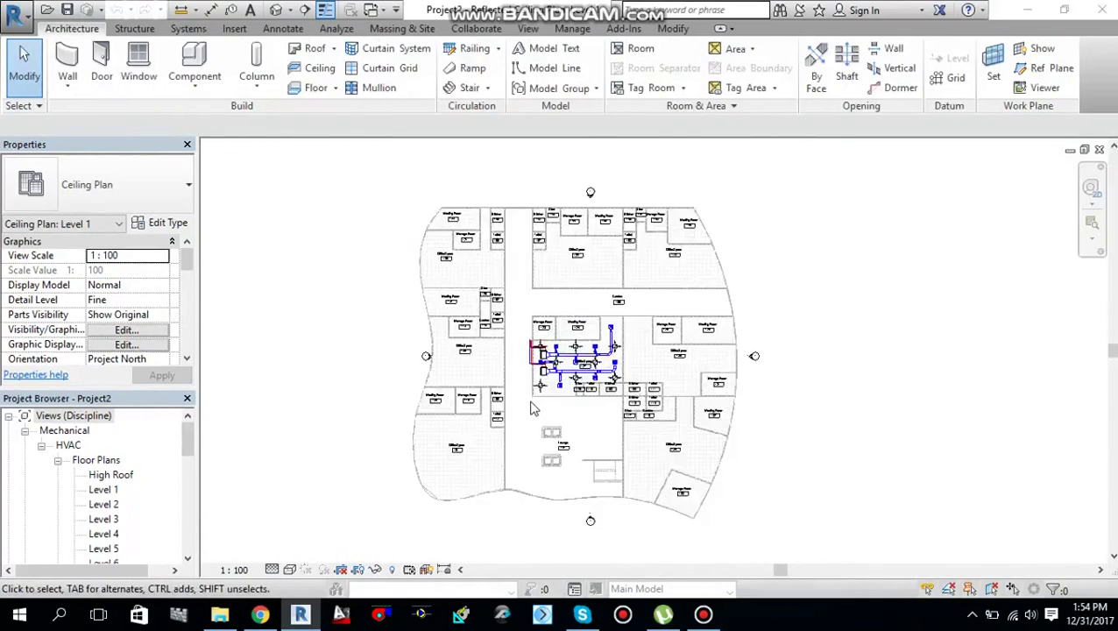
pyautogui.scroll(4, 532, 408)
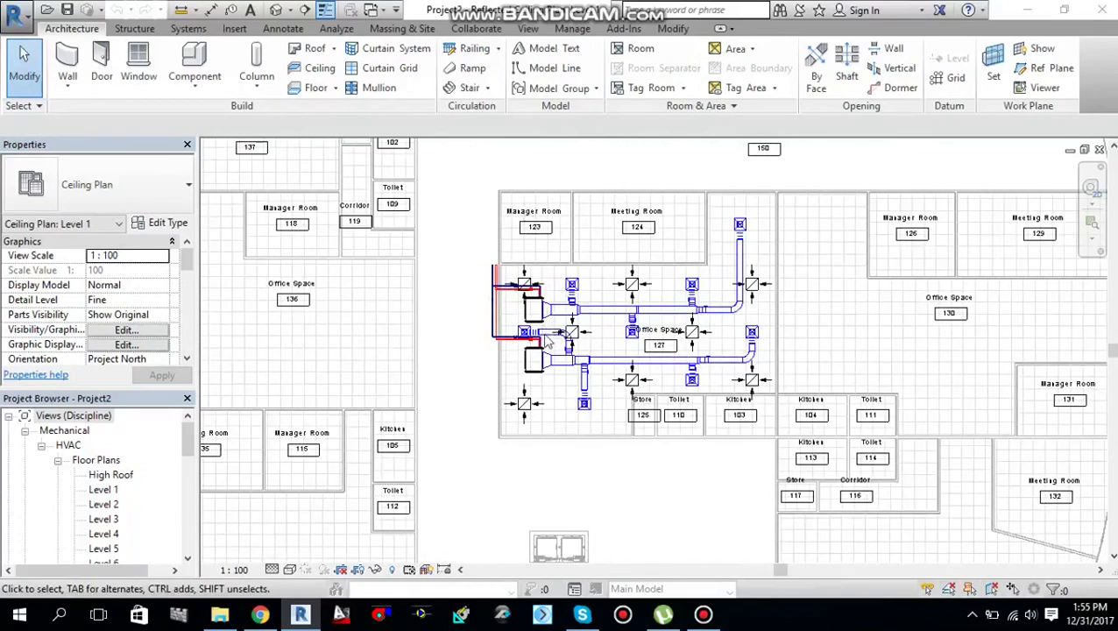
pyautogui.scroll(3, 554, 337)
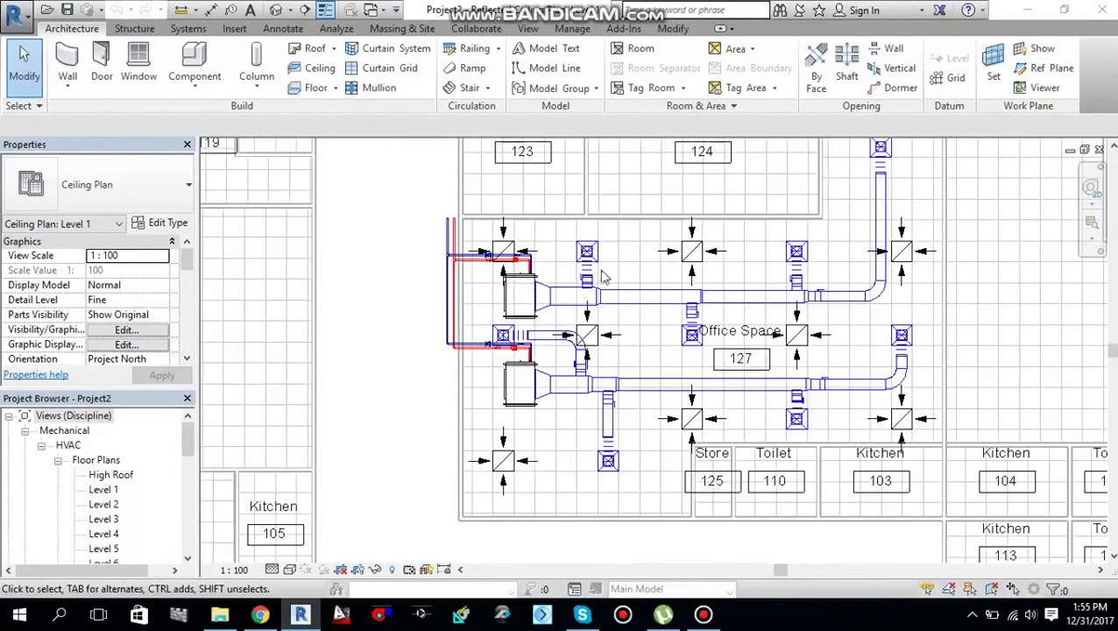
pyautogui.scroll(2, 593, 270)
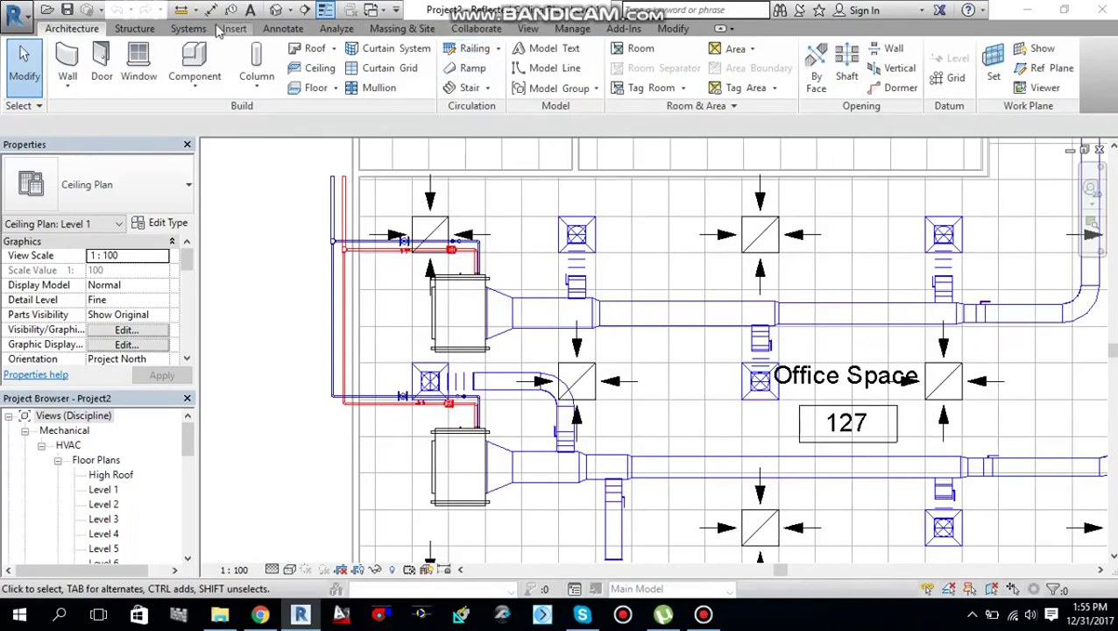
pyautogui.click(476, 29)
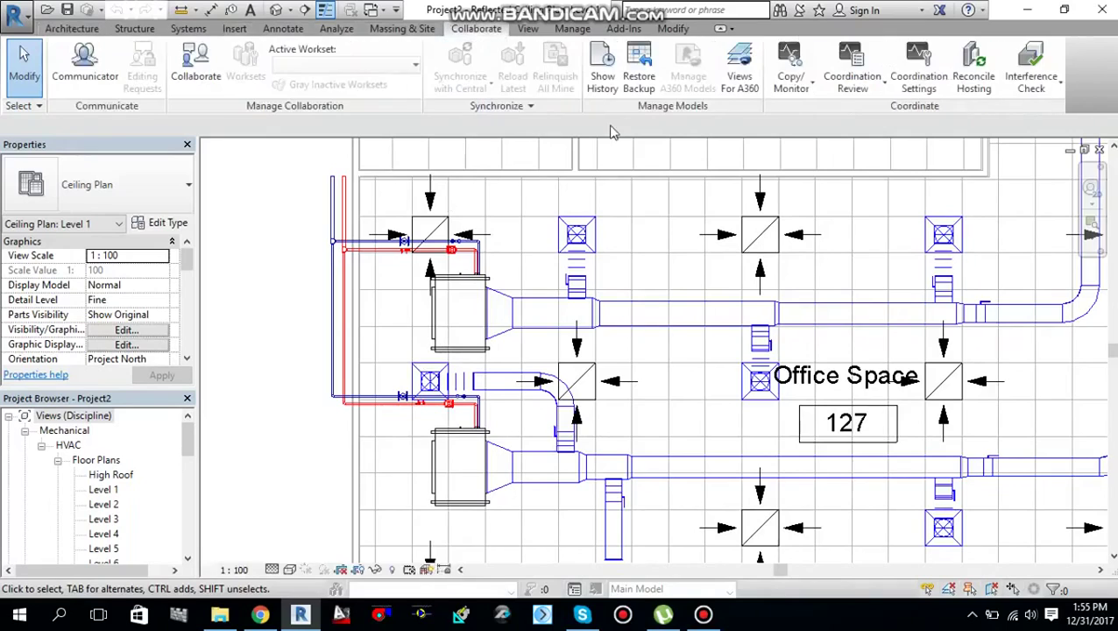
pyautogui.click(1031, 93)
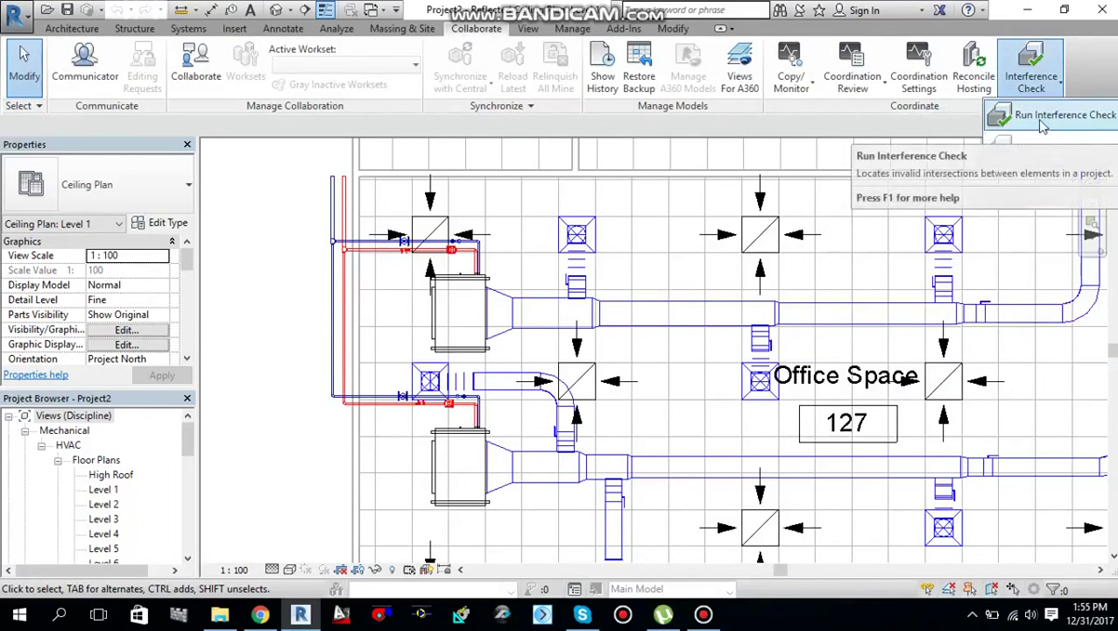
pyautogui.click(1043, 122)
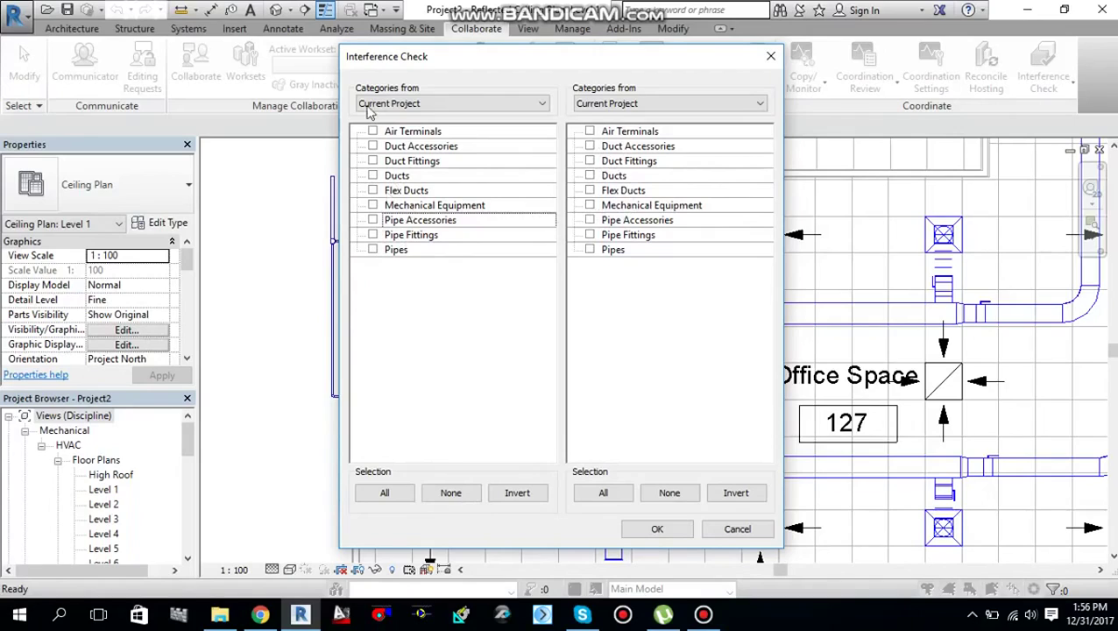
pyautogui.click(384, 494)
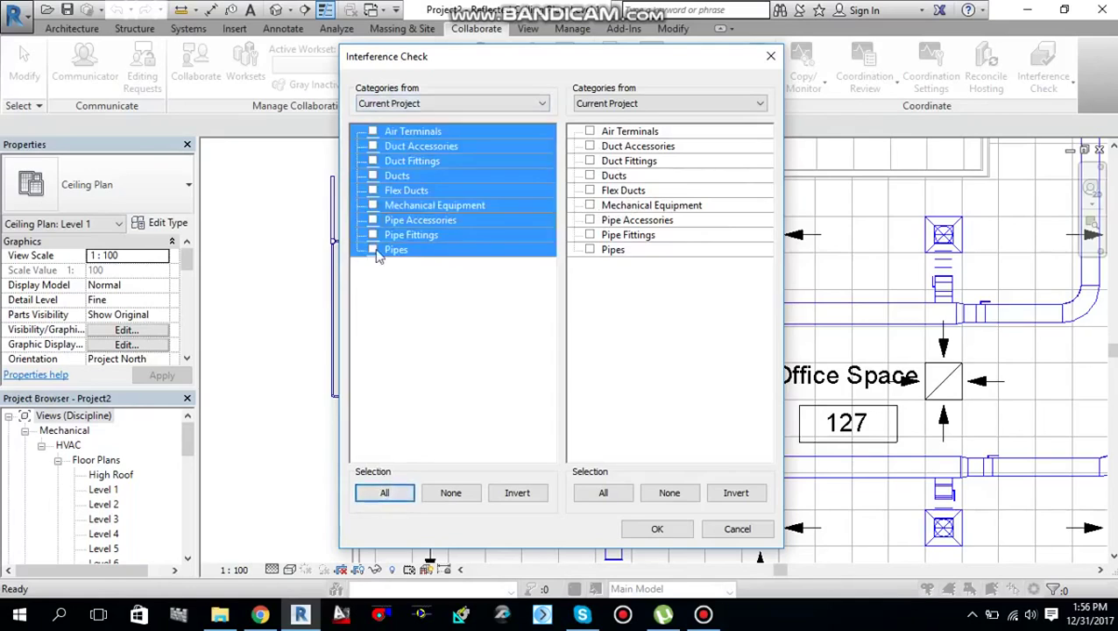
pyautogui.click(603, 492)
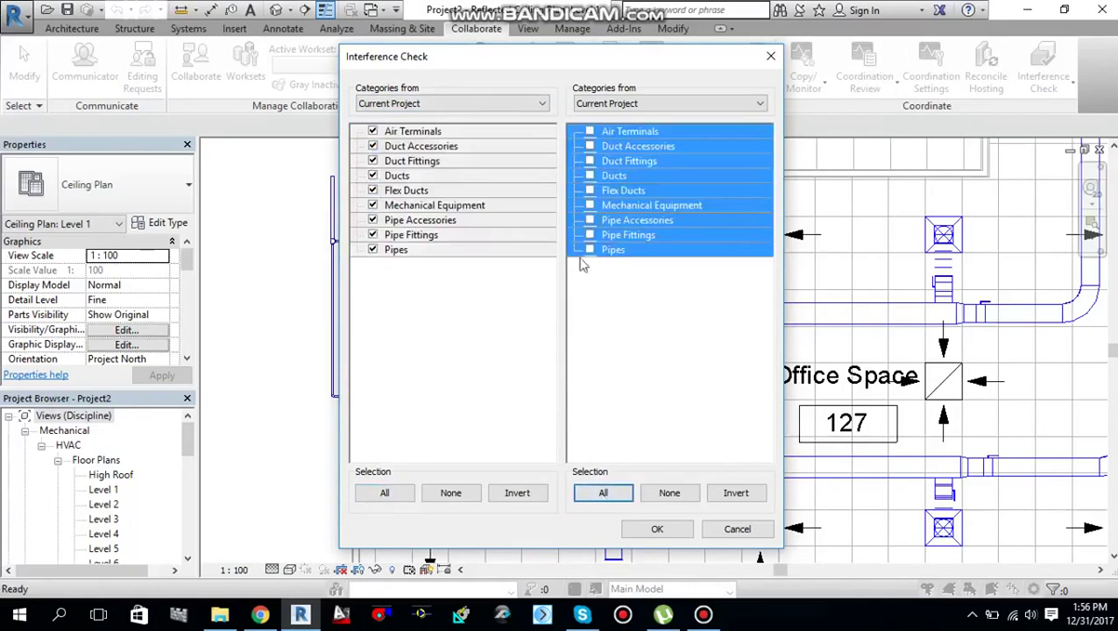
pyautogui.click(658, 529)
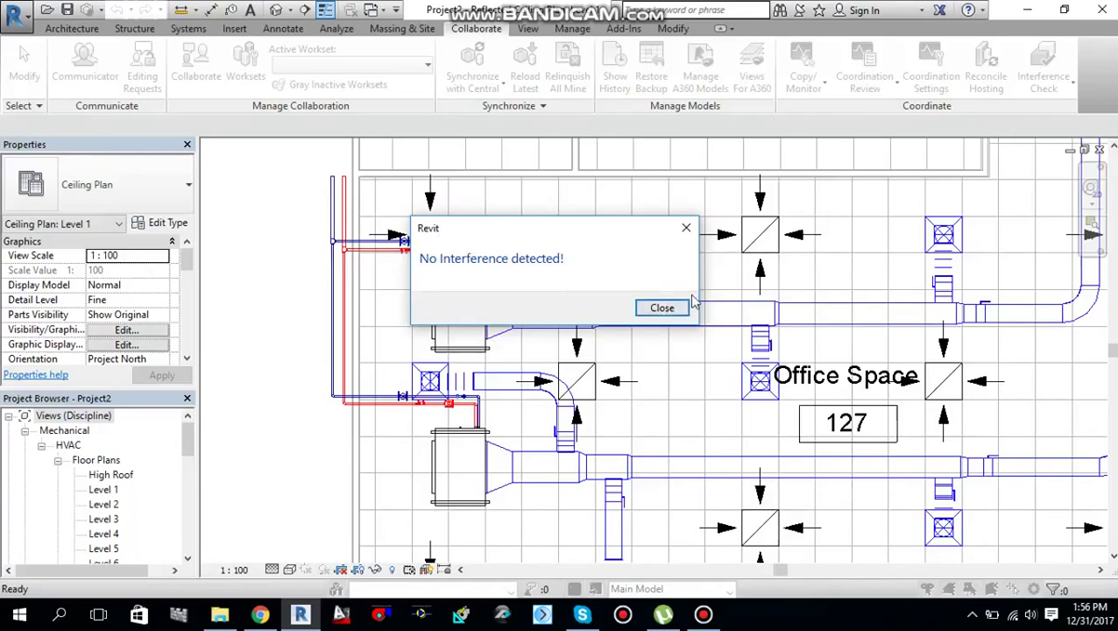
pyautogui.click(659, 310)
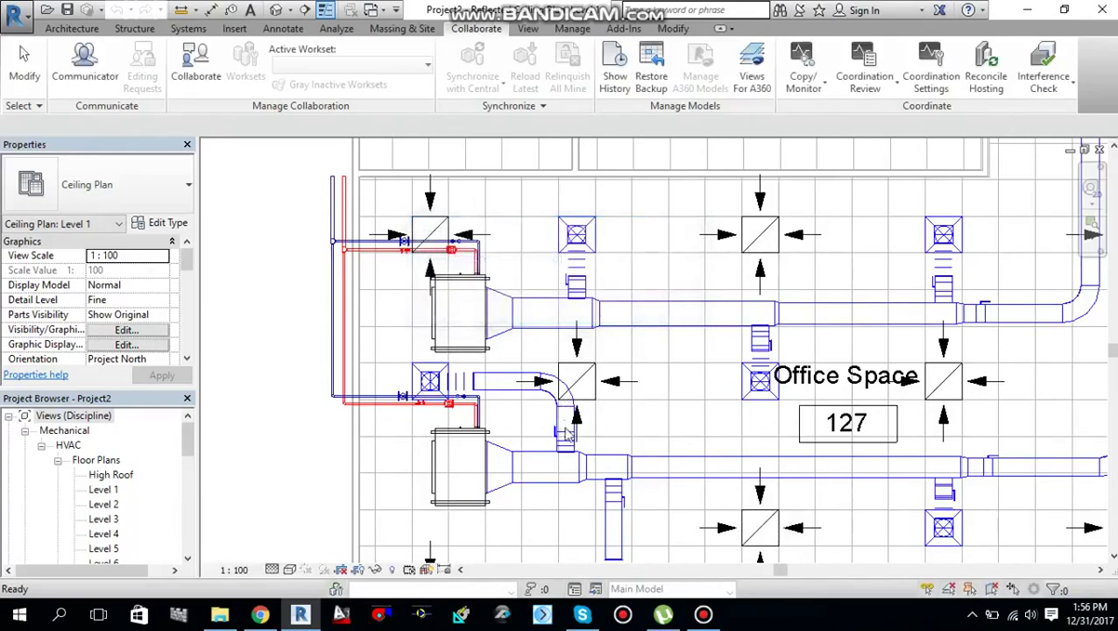
pyautogui.scroll(-2, 571, 440)
pyautogui.moveTo(577, 441); pyautogui.dragTo(603, 382, button='middle')
pyautogui.scroll(4, 504, 375)
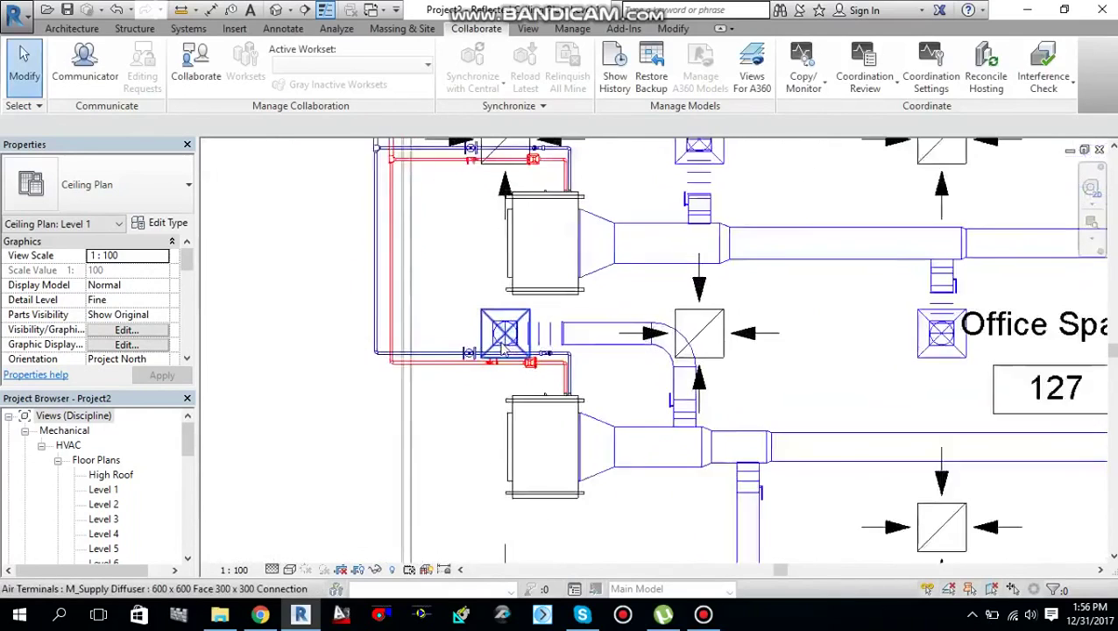
pyautogui.scroll(2, 493, 389)
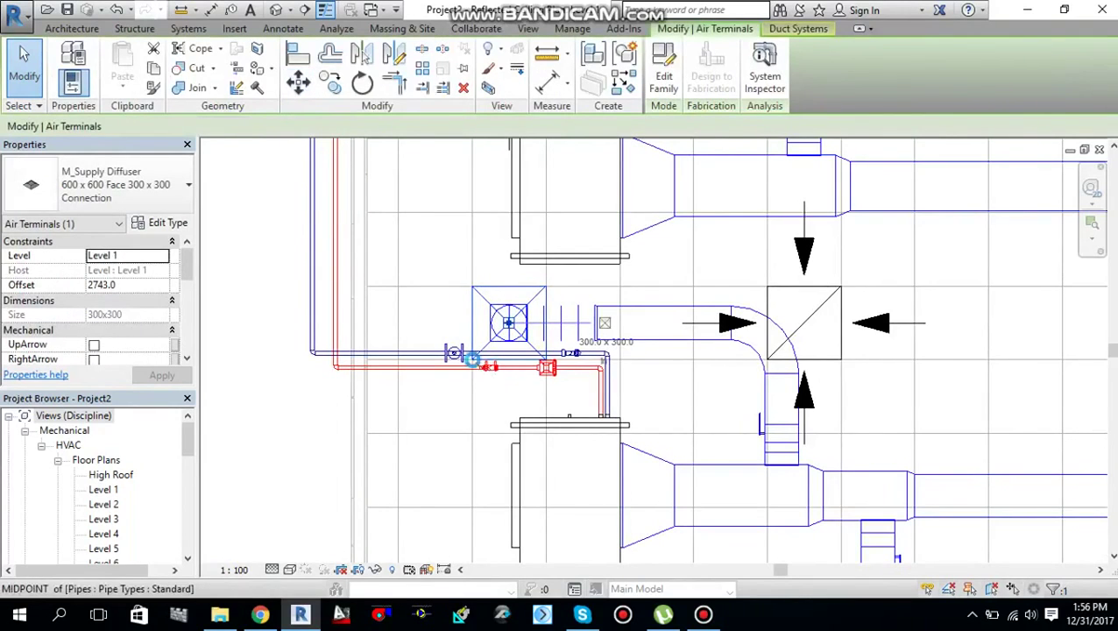
pyautogui.scroll(2, 509, 323)
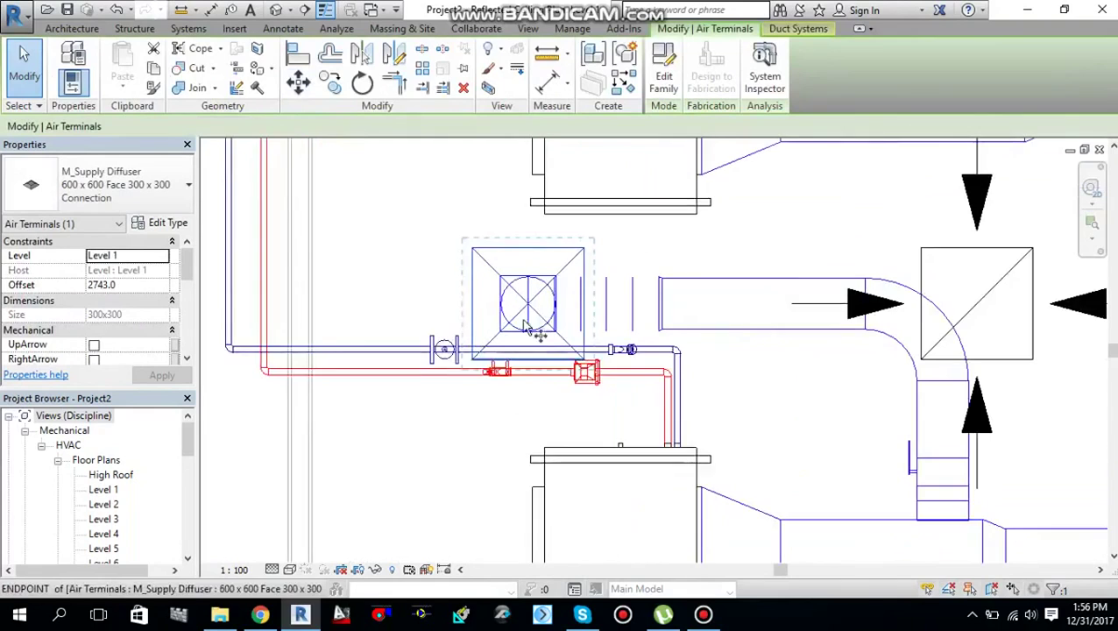
pyautogui.press('m')
pyautogui.press('v')
pyautogui.click(530, 304)
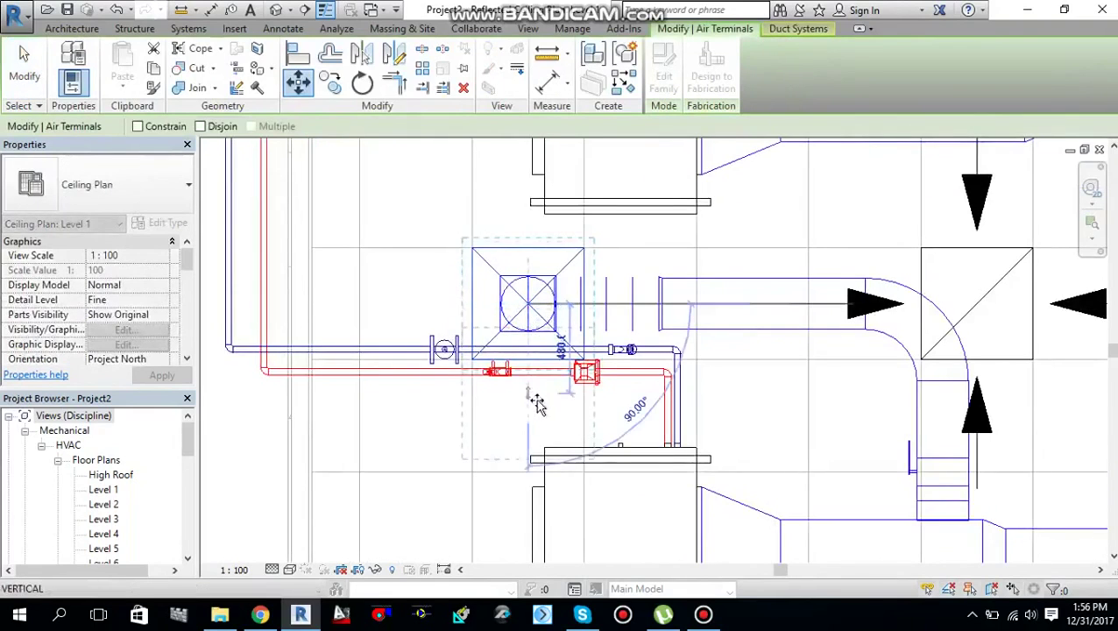
pyautogui.press('Escape')
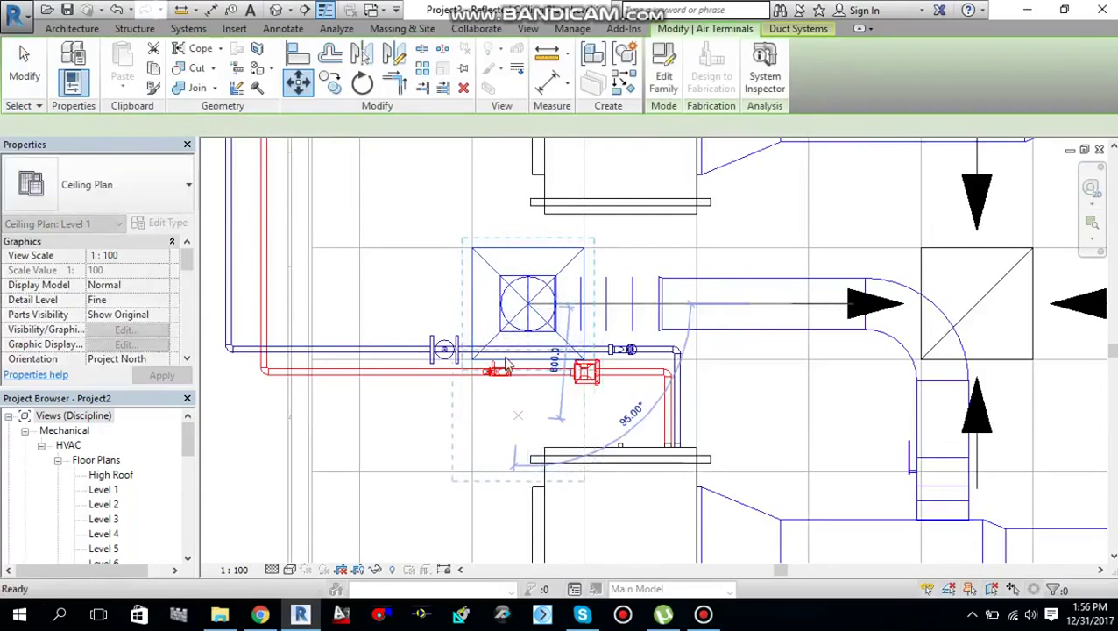
pyautogui.press('Escape')
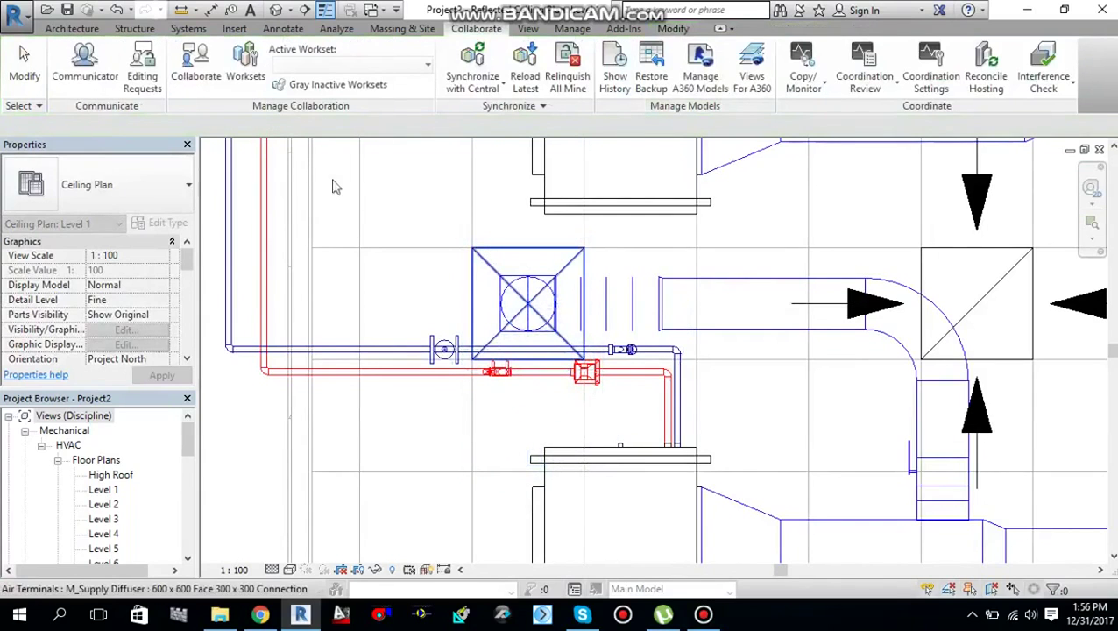
# - Move the supply diffuser just north of the lower fan coil one ceiling tile south, onto the fan coil's piping, and deselect it
pyautogui.click(298, 90)
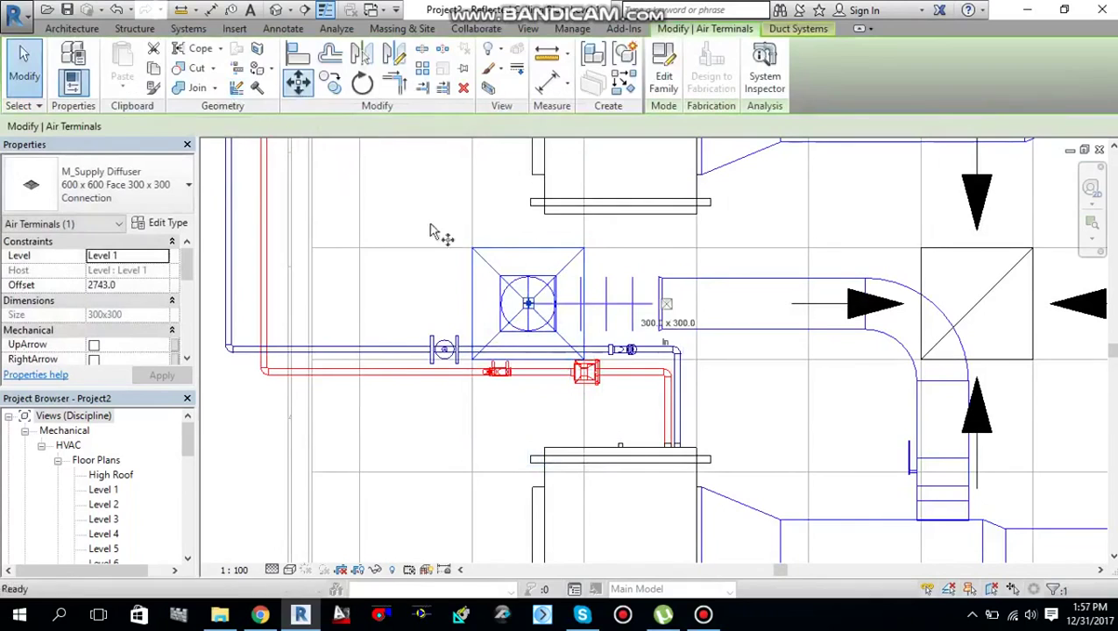
pyautogui.click(495, 372)
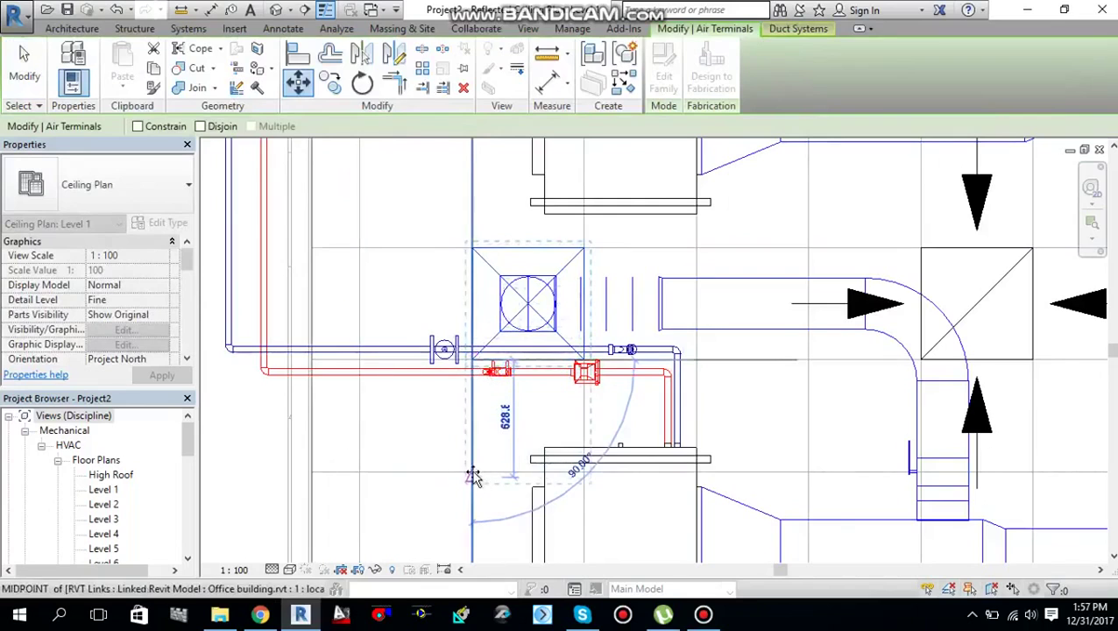
pyautogui.scroll(2, 473, 476)
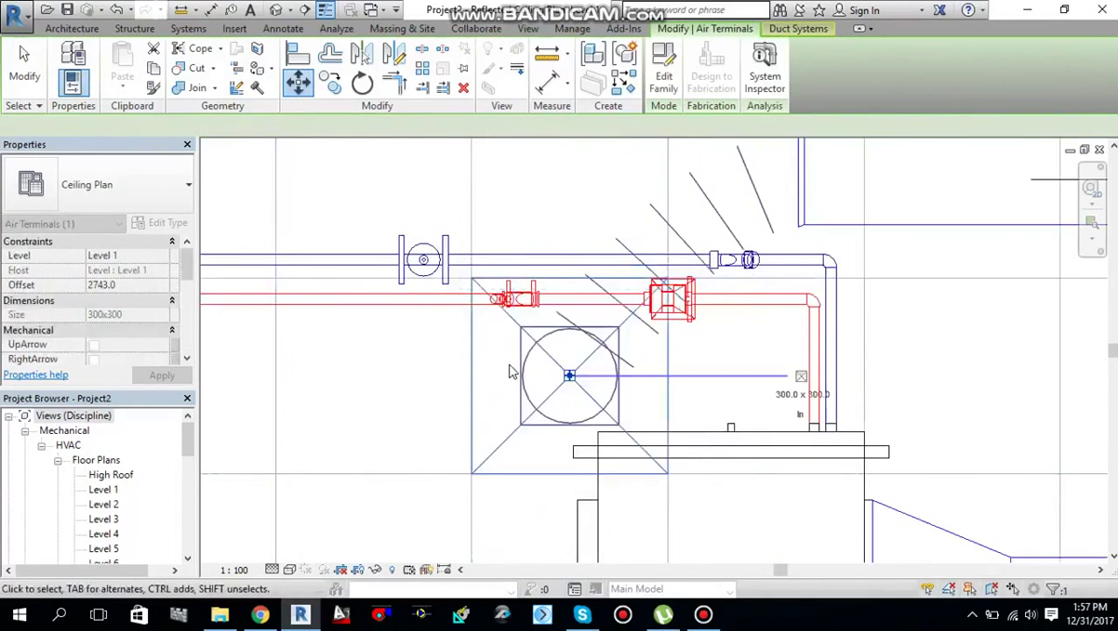
pyautogui.press('Escape')
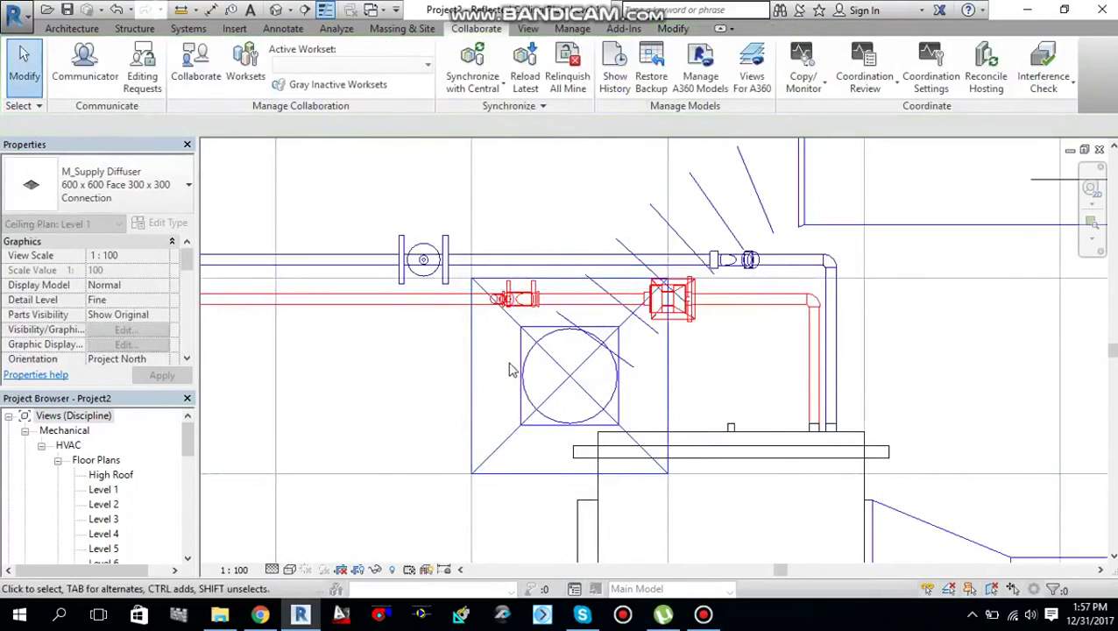
# - Rerun the interference check for the relocated diffuser, comparing all current-project categories against all current-project categories
pyautogui.scroll(-3, 513, 370)
pyautogui.moveTo(707, 375); pyautogui.dragTo(409, 280, button='middle')
pyautogui.scroll(-1, 591, 323)
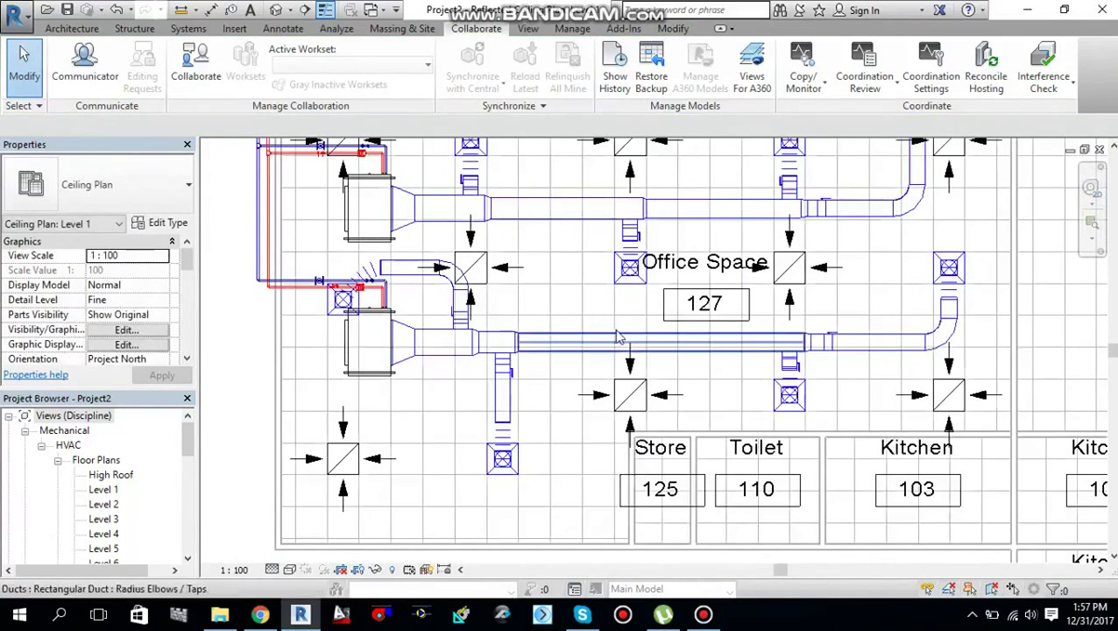
pyautogui.scroll(-2, 598, 288)
pyautogui.scroll(-1, 554, 312)
pyautogui.moveTo(554, 312); pyautogui.dragTo(675, 158, button='middle')
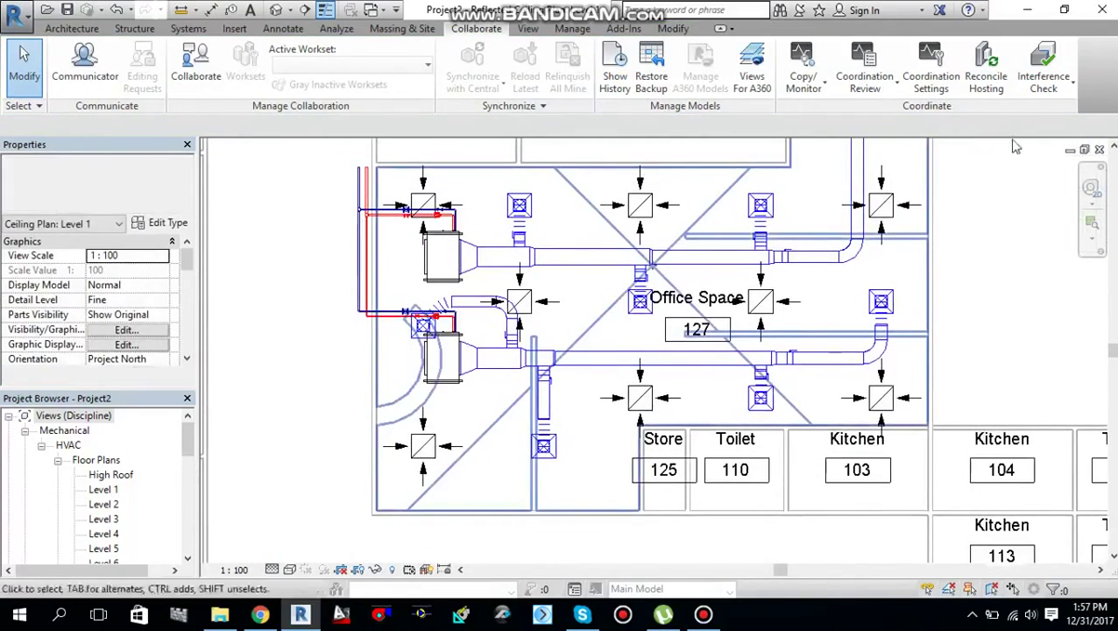
pyautogui.click(1044, 80)
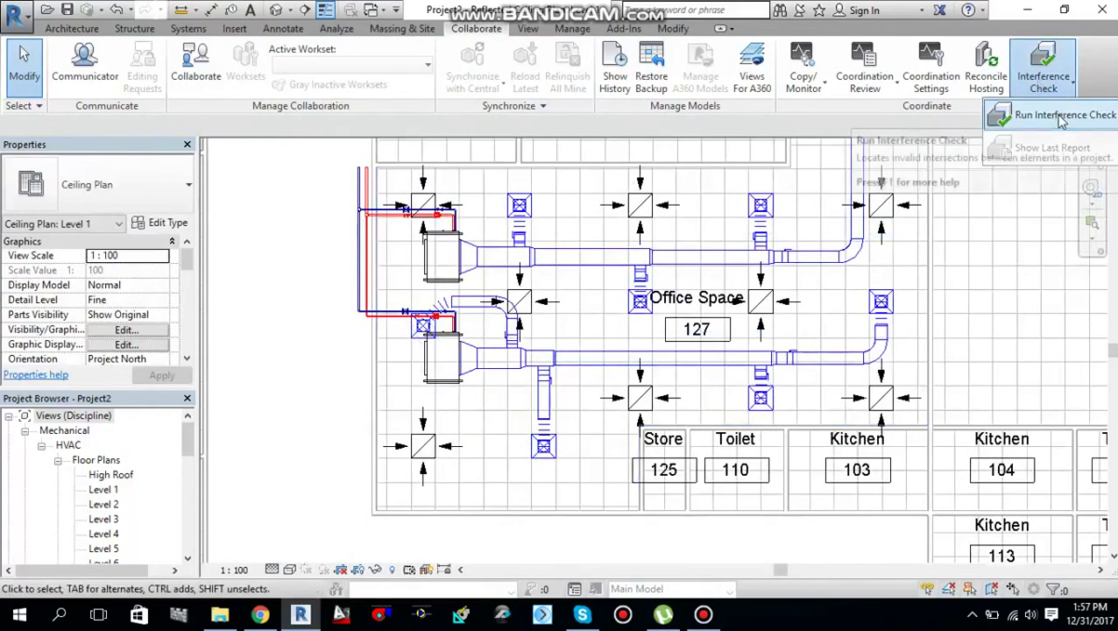
pyautogui.click(1051, 120)
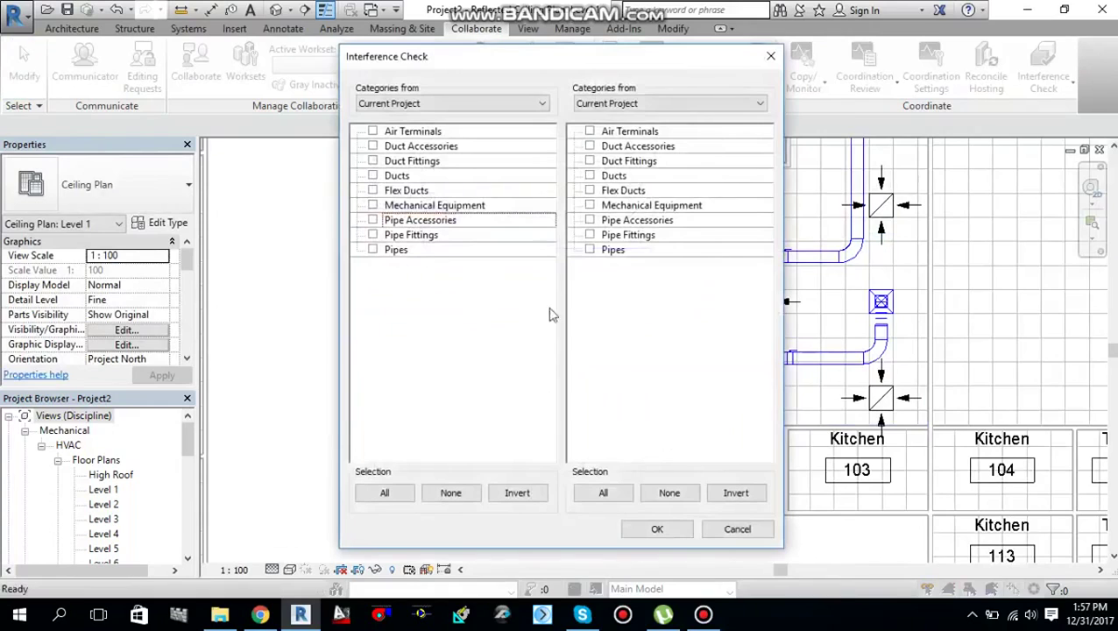
pyautogui.click(386, 493)
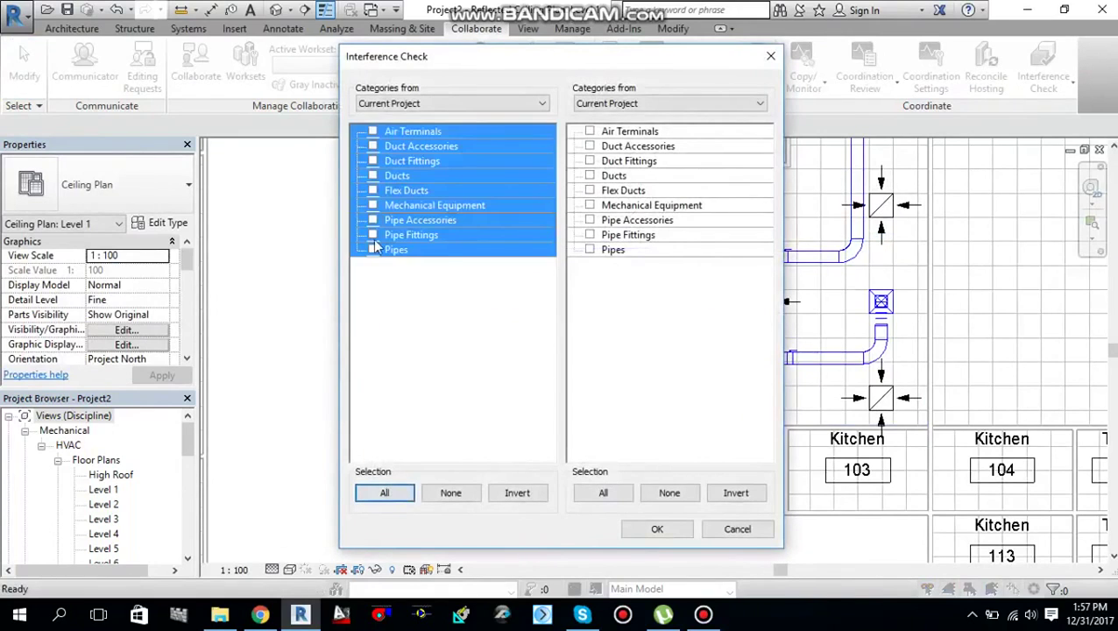
pyautogui.click(628, 495)
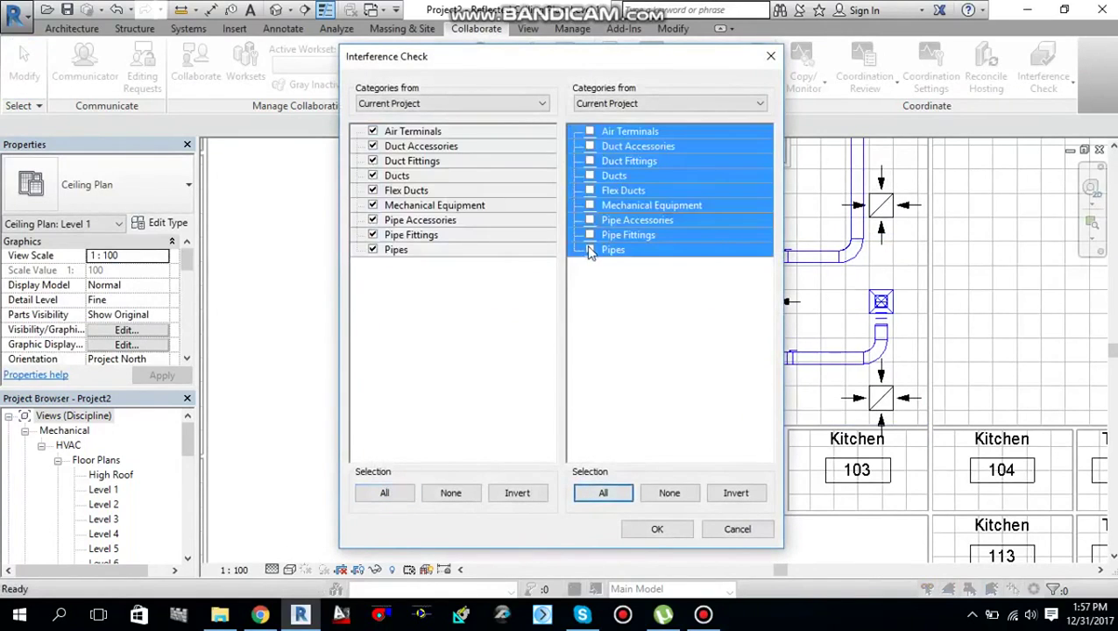
pyautogui.click(658, 530)
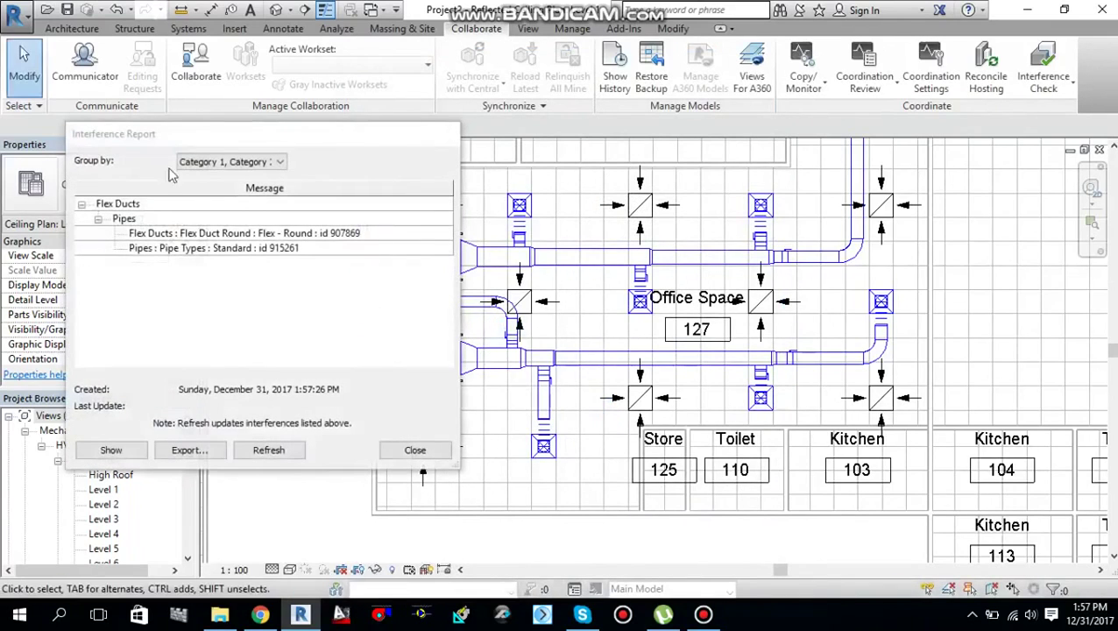
# - Highlight the clashing flex duct and standard pipe from the interference report in the Level 1 ceiling plan, and close the report
pyautogui.moveTo(154, 141); pyautogui.dragTo(754, 107)
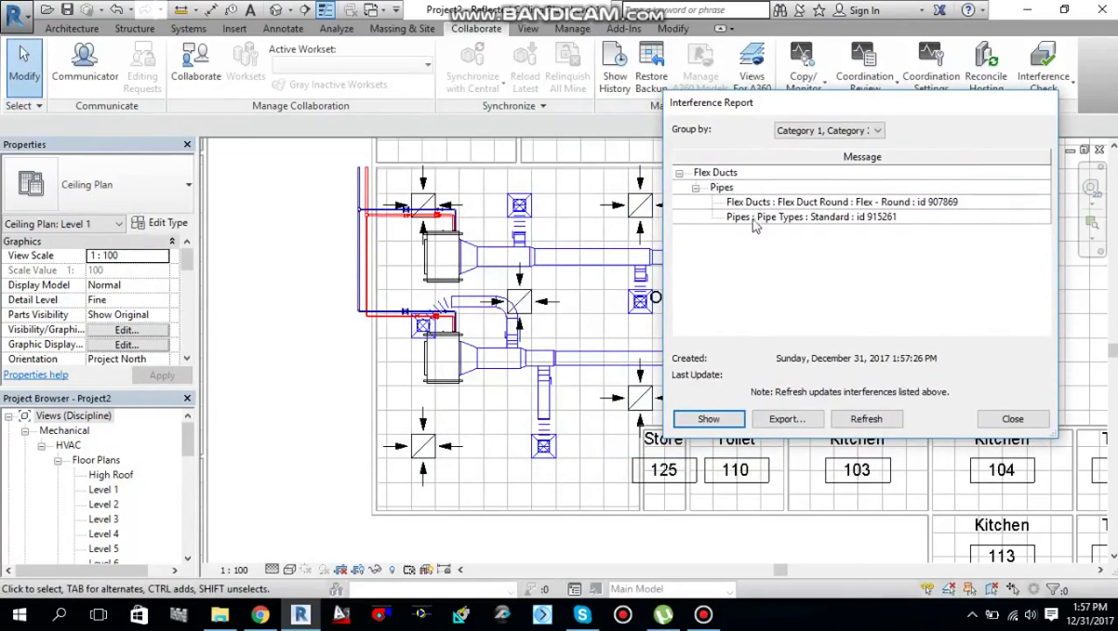
pyautogui.click(842, 202)
pyautogui.scroll(4, 492, 304)
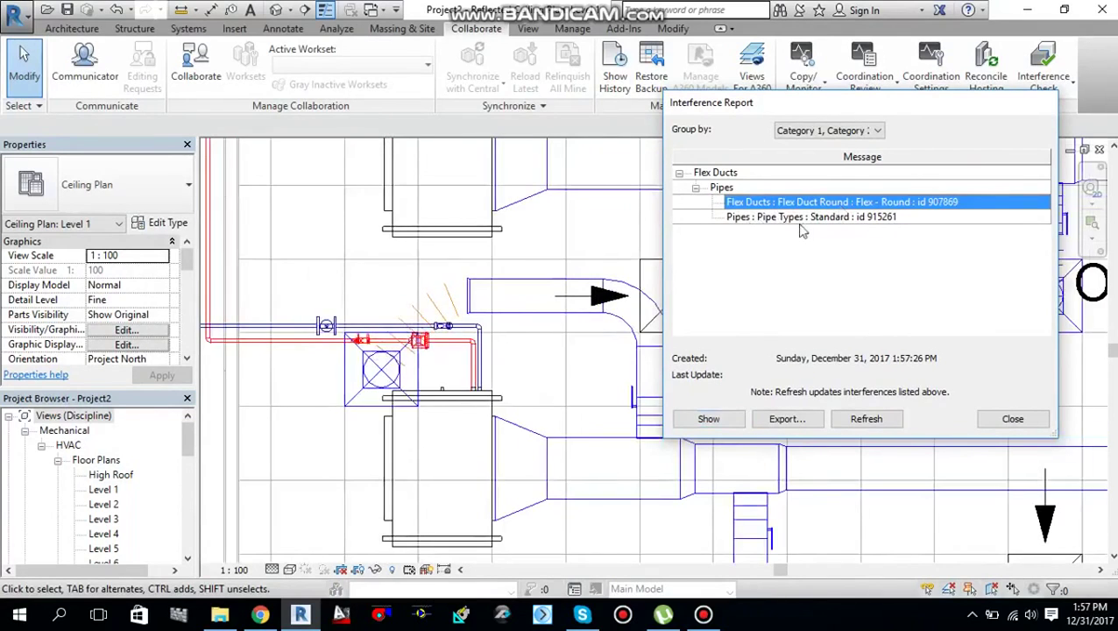
pyautogui.click(842, 218)
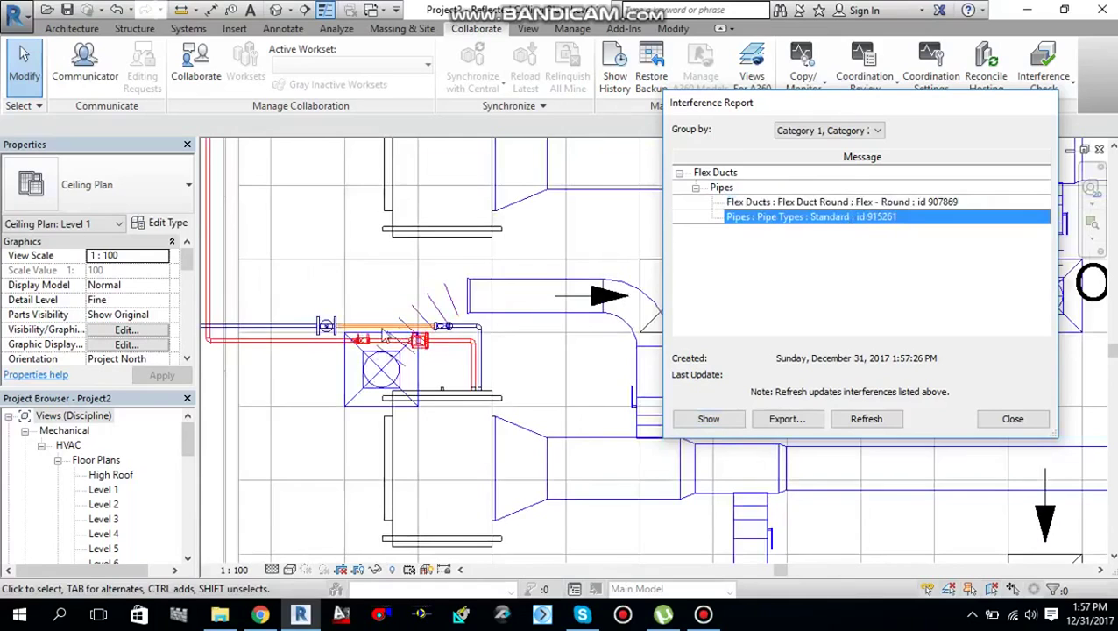
pyautogui.click(808, 203)
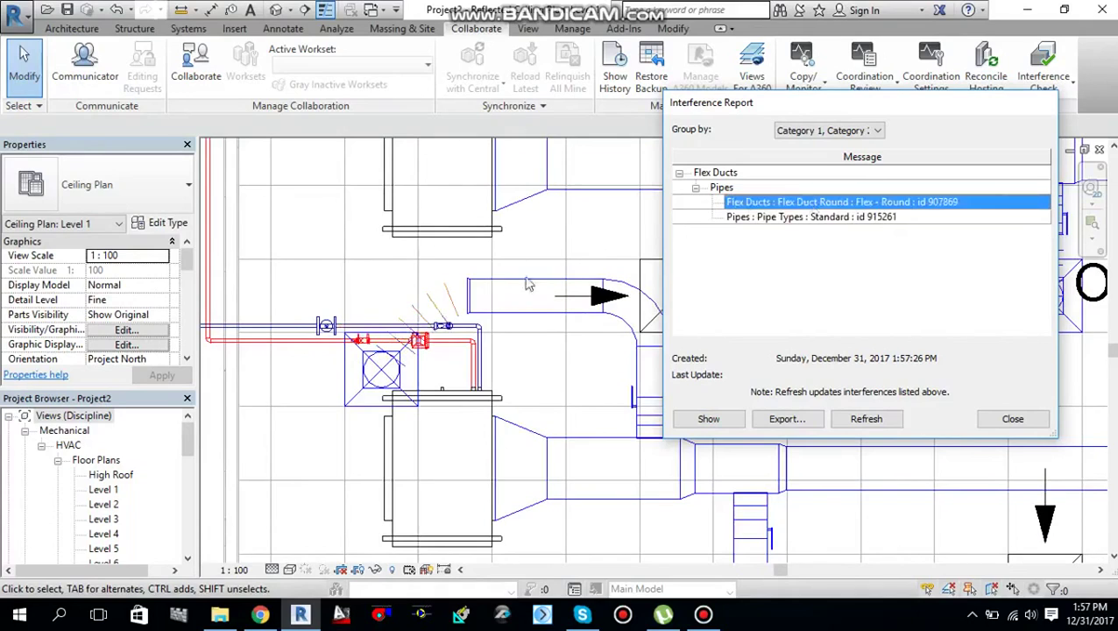
pyautogui.click(860, 220)
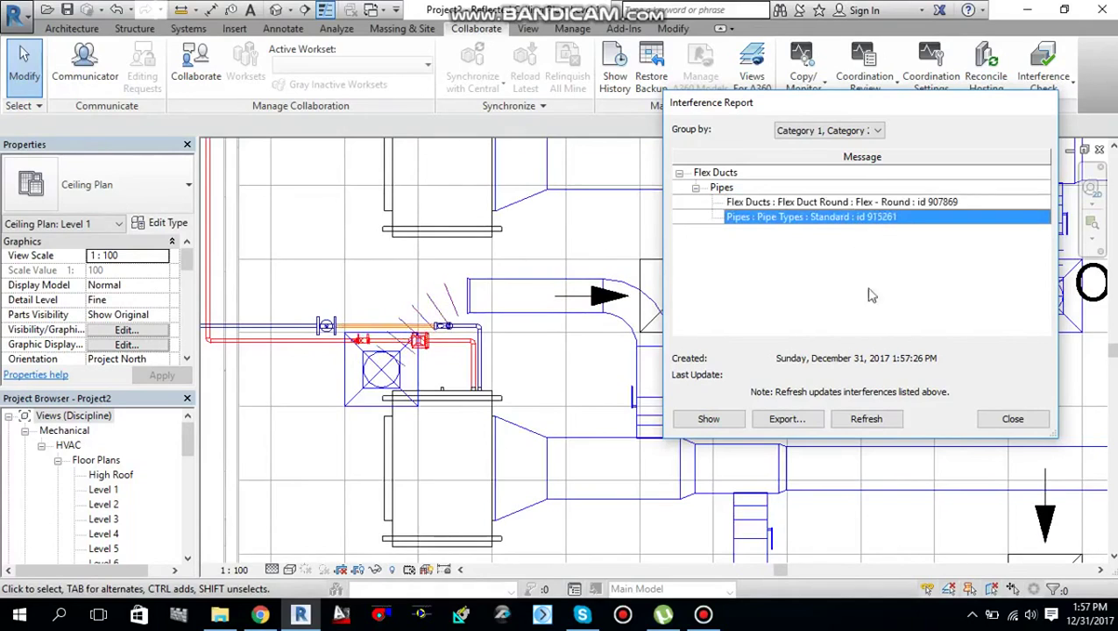
pyautogui.click(1012, 420)
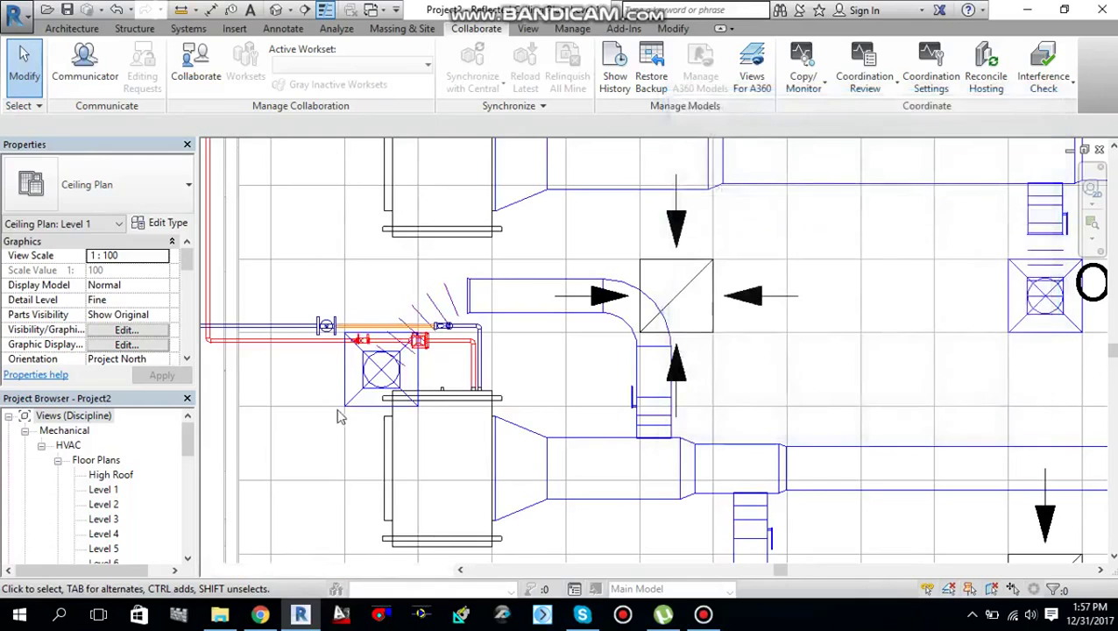
pyautogui.scroll(-3, 375, 399)
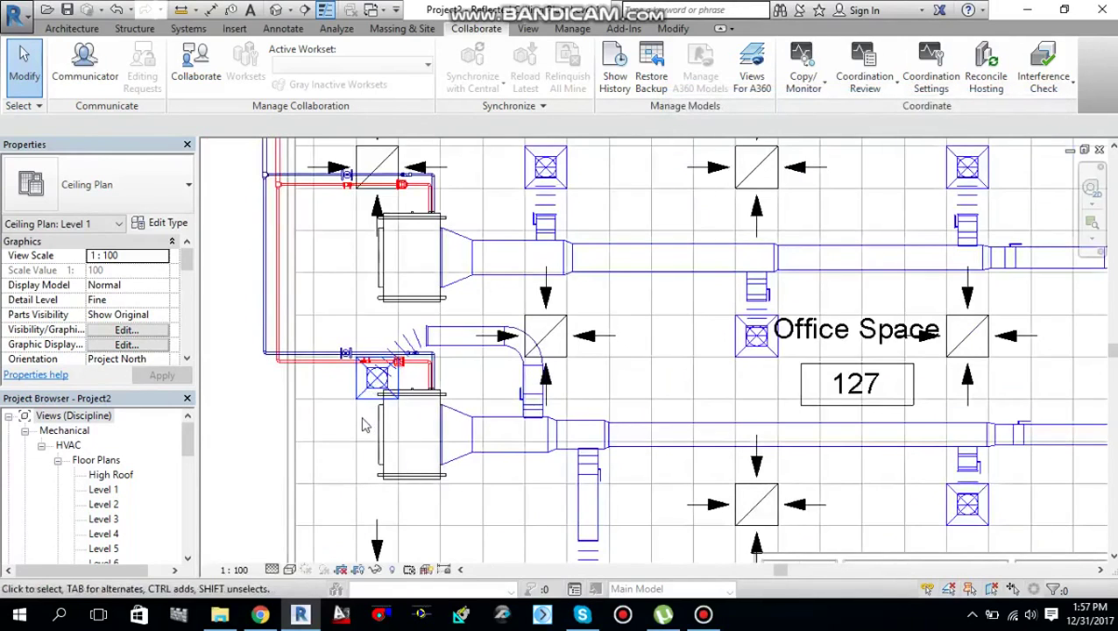
pyautogui.moveTo(397, 403); pyautogui.dragTo(474, 408, button='middle')
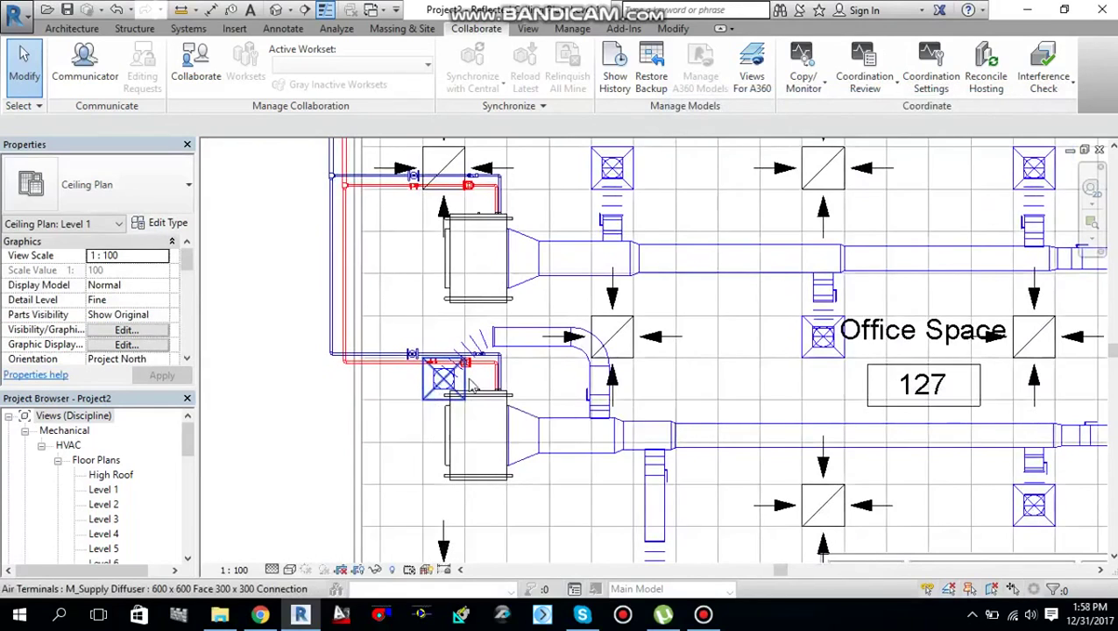
pyautogui.scroll(-2, 463, 380)
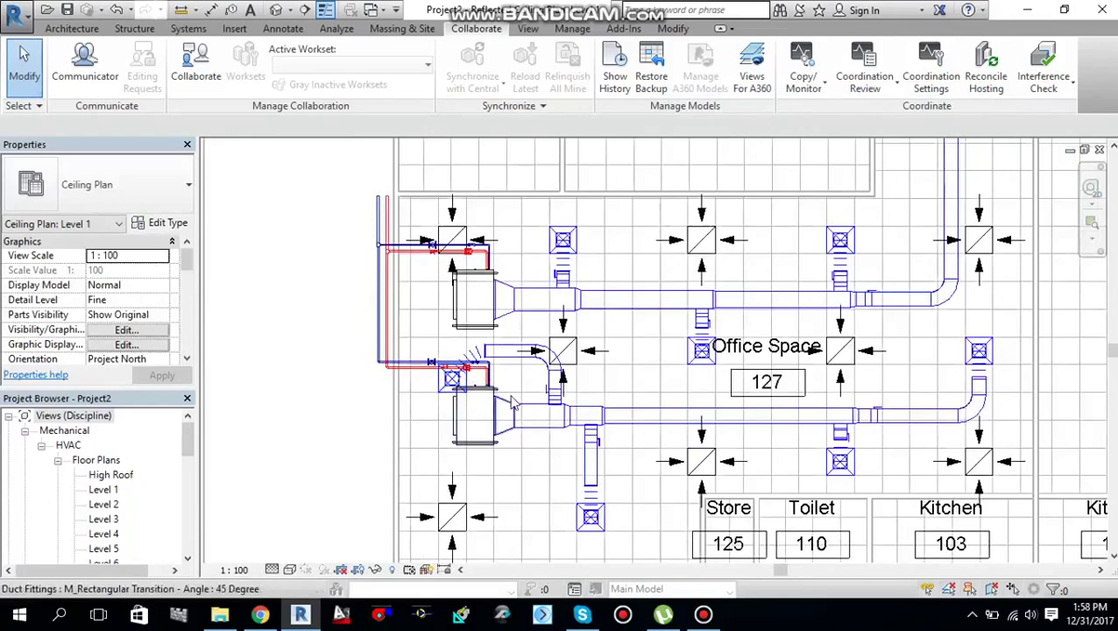
pyautogui.scroll(2, 449, 392)
pyautogui.scroll(1, 449, 393)
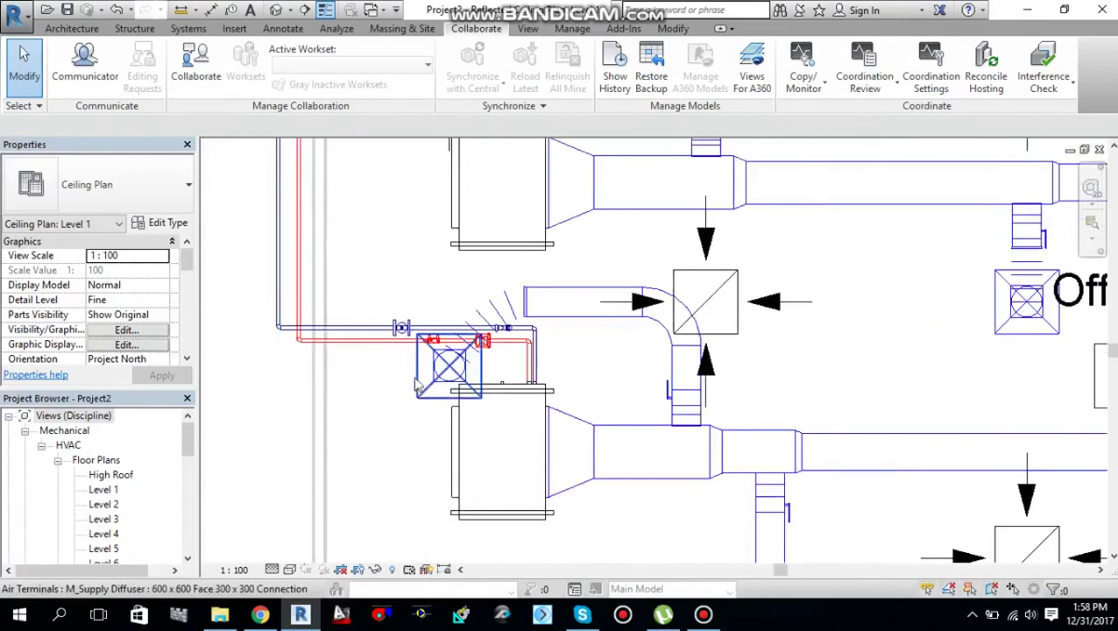
pyautogui.click(377, 217)
pyautogui.click(298, 84)
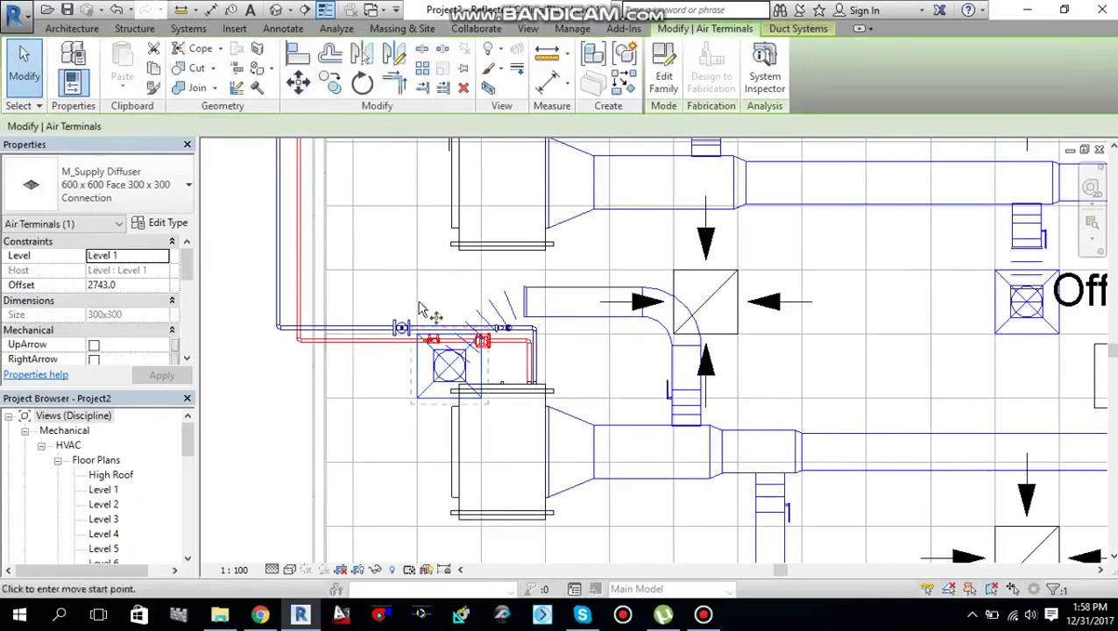
pyautogui.click(417, 399)
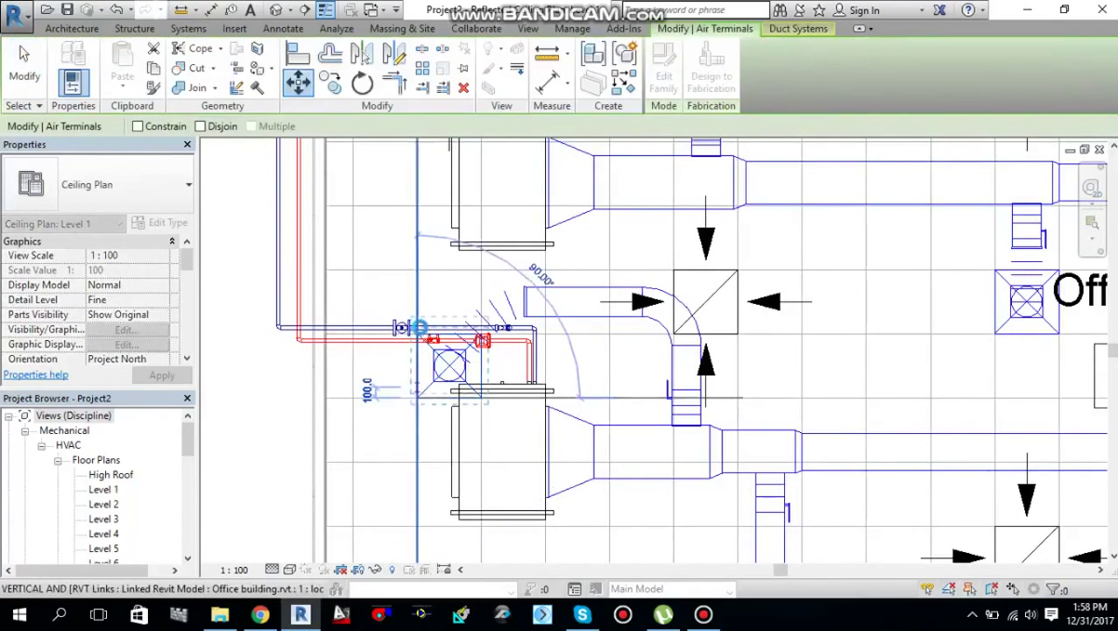
pyautogui.scroll(3, 417, 327)
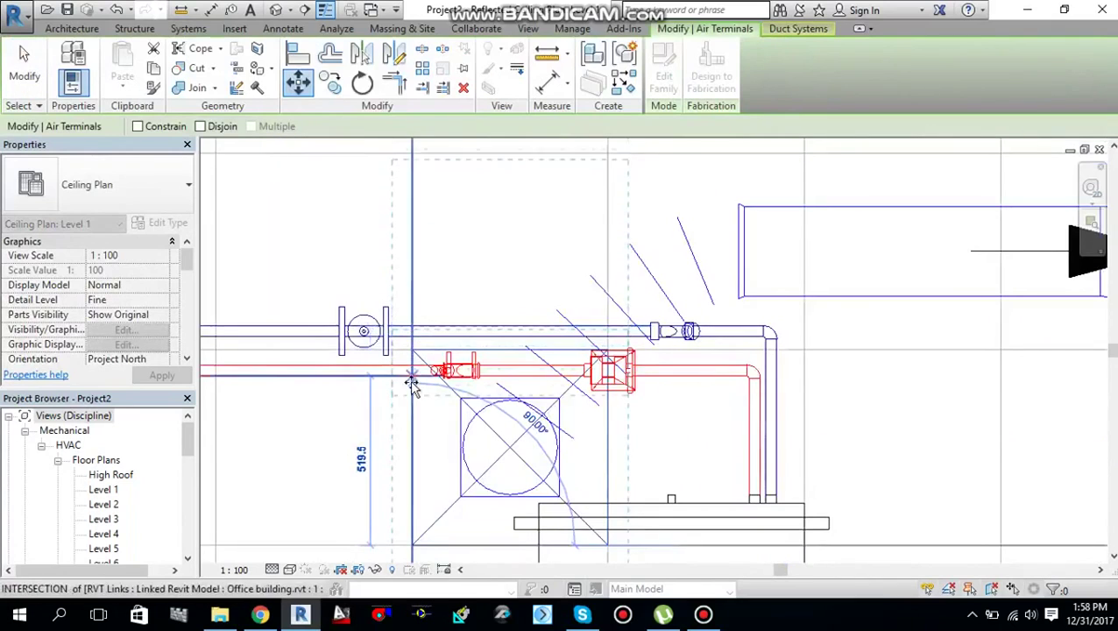
pyautogui.click(417, 368)
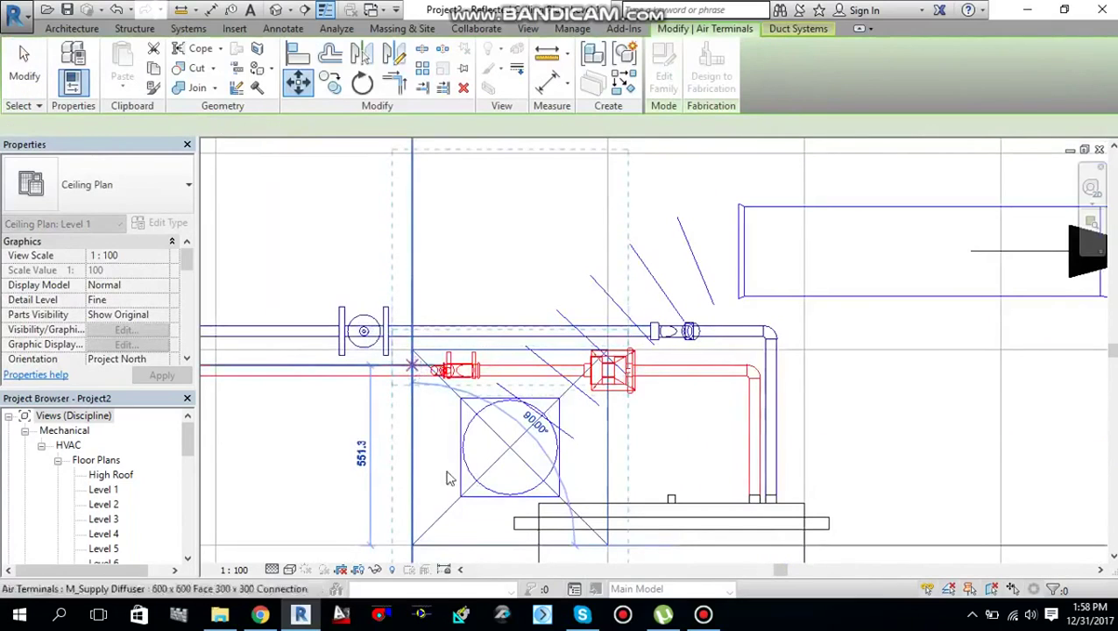
pyautogui.press('Escape')
# - Move the supply diffuser beside the lower fan coil unit 600 mm up in plan, snapping its upper-left corner to the next ceiling grid intersection
pyautogui.scroll(-2, 442, 473)
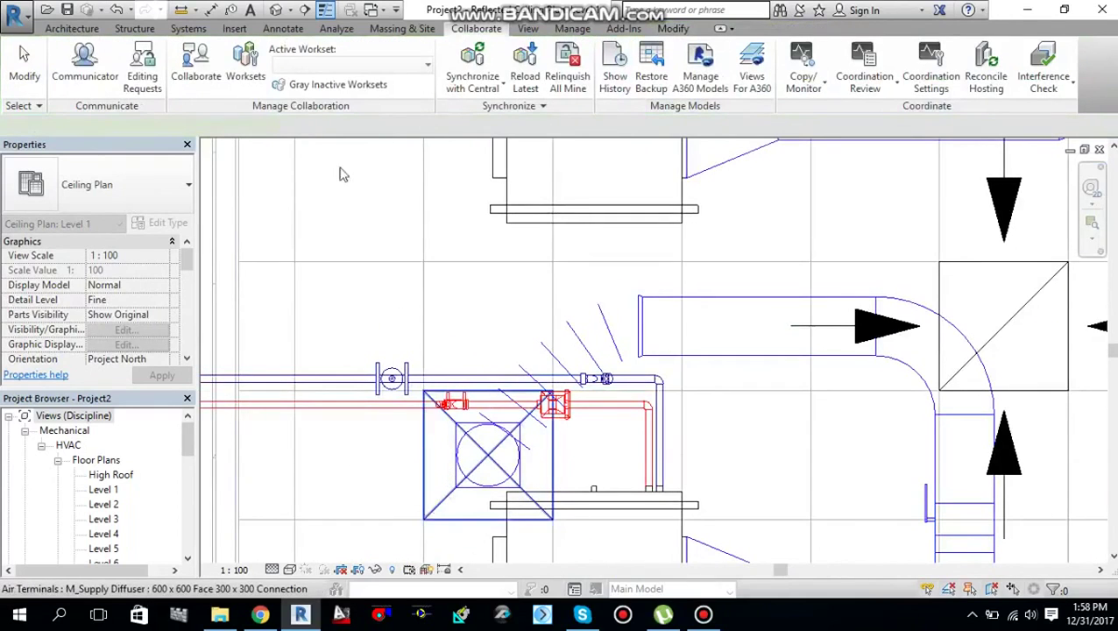
pyautogui.click(429, 396)
pyautogui.press('m')
pyautogui.press('v')
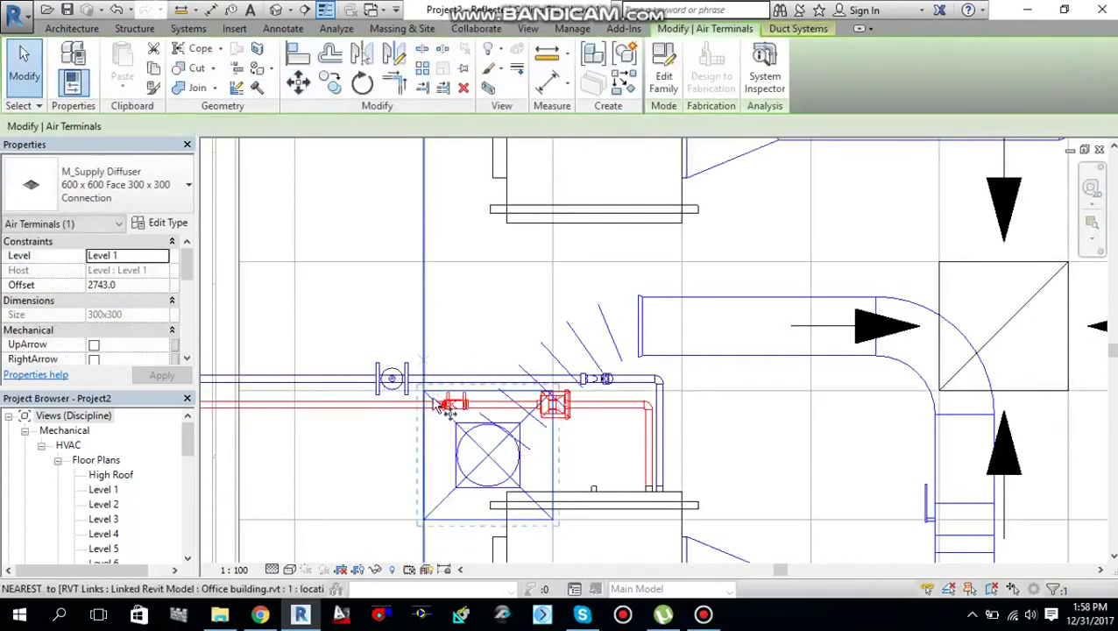
pyautogui.scroll(2, 429, 397)
pyautogui.scroll(2, 430, 397)
pyautogui.click(429, 399)
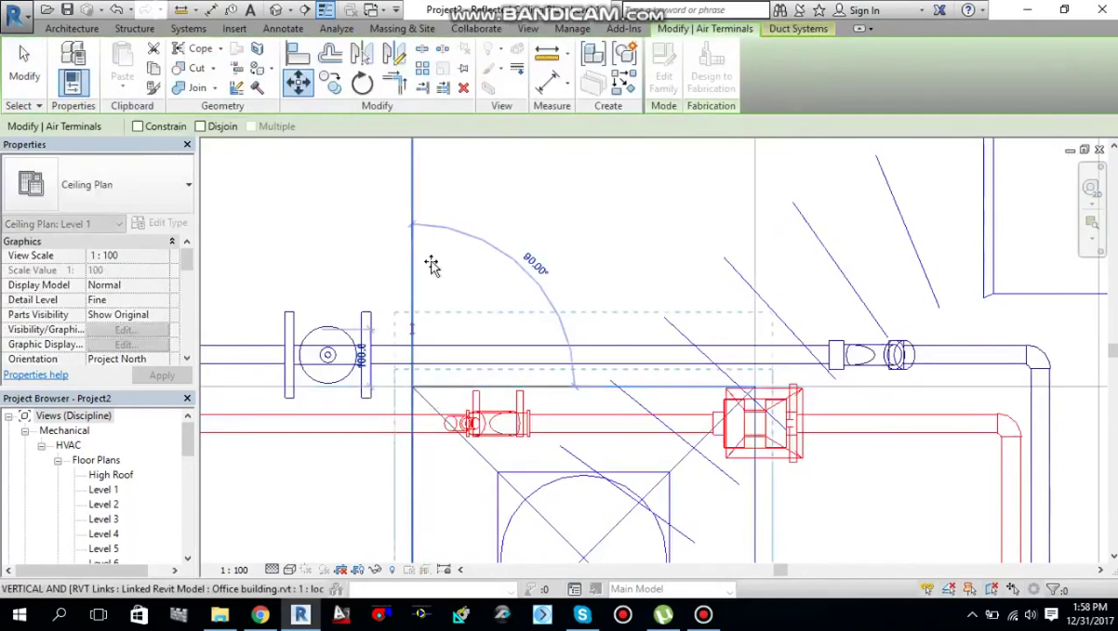
pyautogui.scroll(-2, 418, 220)
pyautogui.moveTo(418, 220); pyautogui.dragTo(418, 300, button='middle')
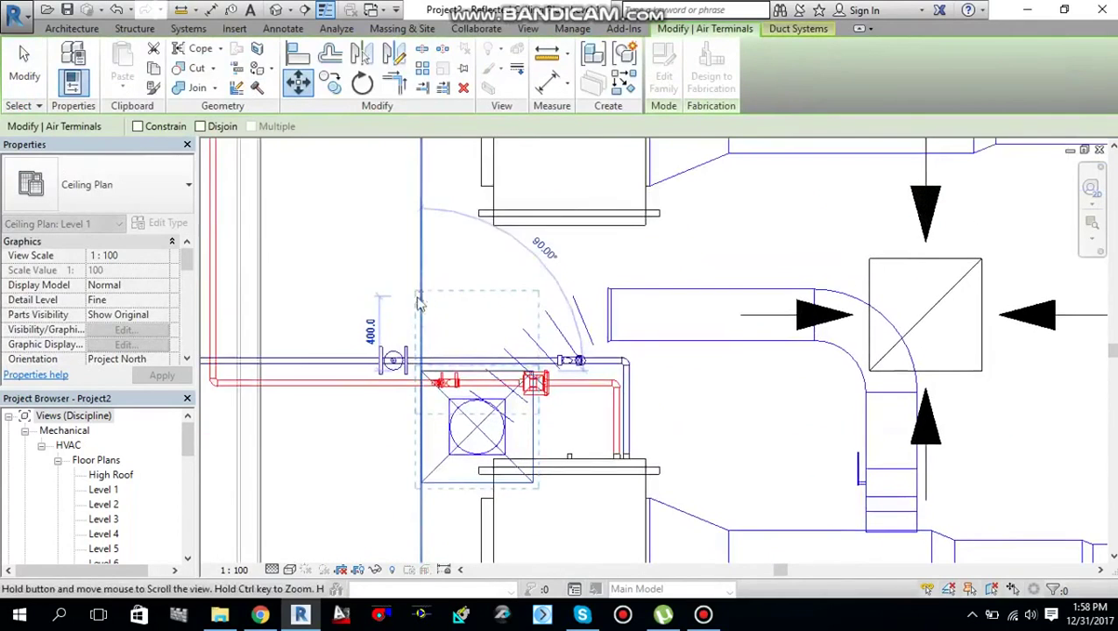
pyautogui.scroll(2, 419, 301)
pyautogui.scroll(1, 418, 301)
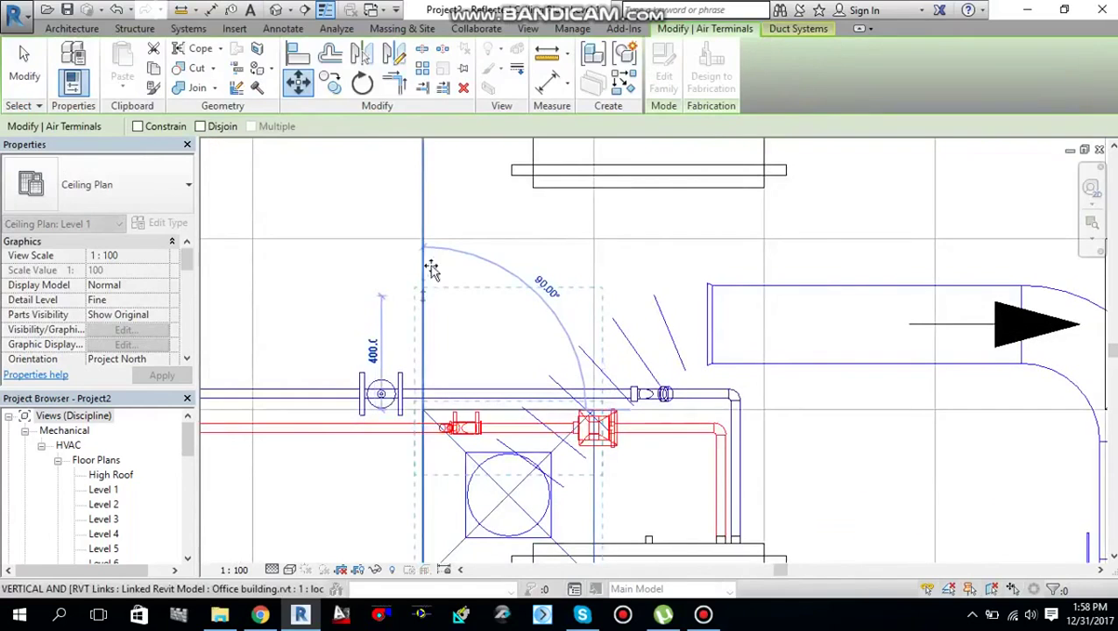
pyautogui.click(424, 241)
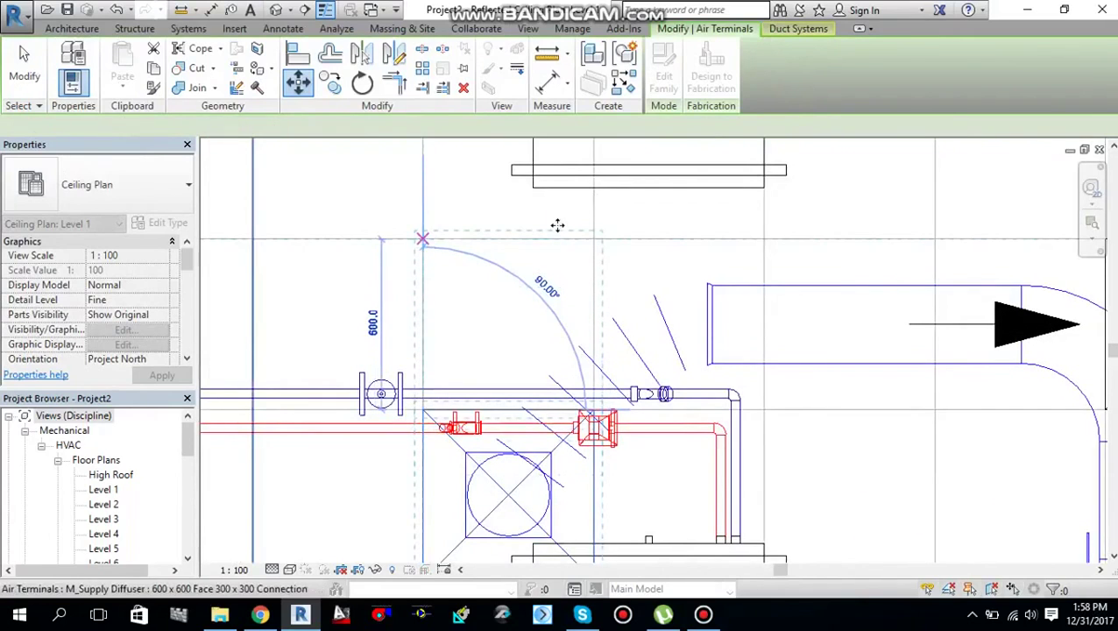
pyautogui.click(561, 233)
pyautogui.scroll(-3, 558, 233)
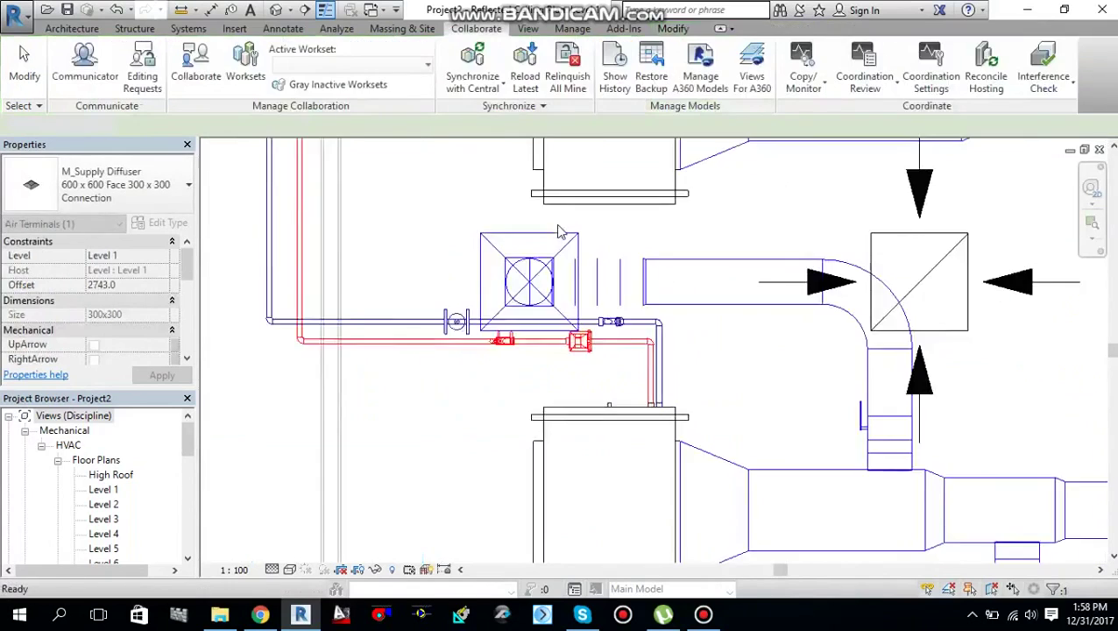
pyautogui.press('Escape')
pyautogui.scroll(-2, 663, 265)
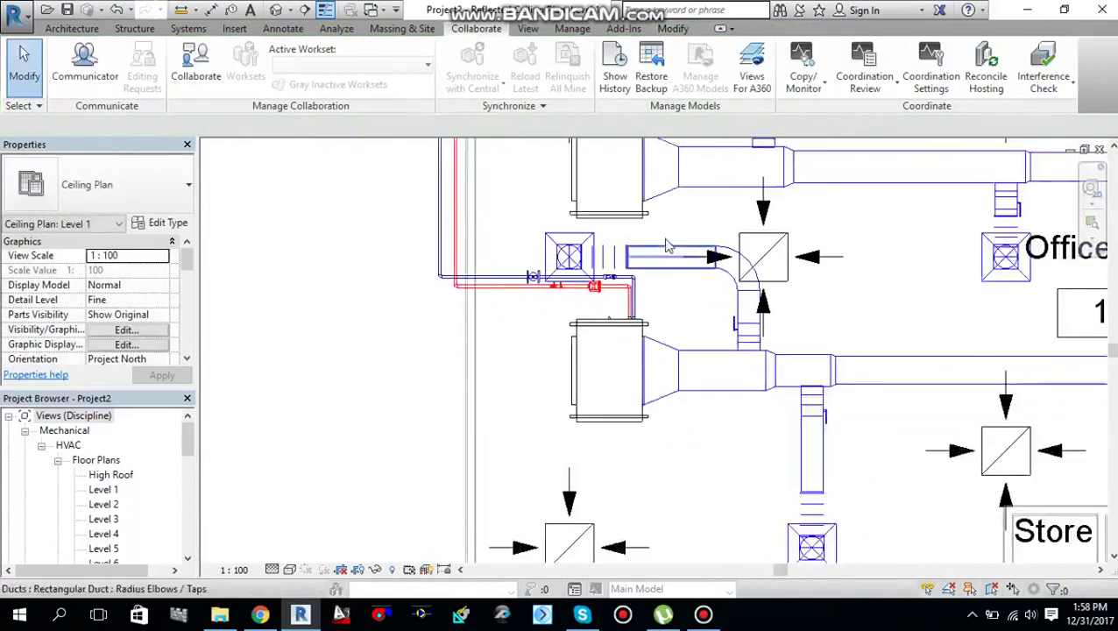
# - Reopen the last interference report, refresh it to recheck the flex duct and pipe clash, and close it
pyautogui.moveTo(663, 264); pyautogui.dragTo(649, 317, button='middle')
pyautogui.click(1056, 87)
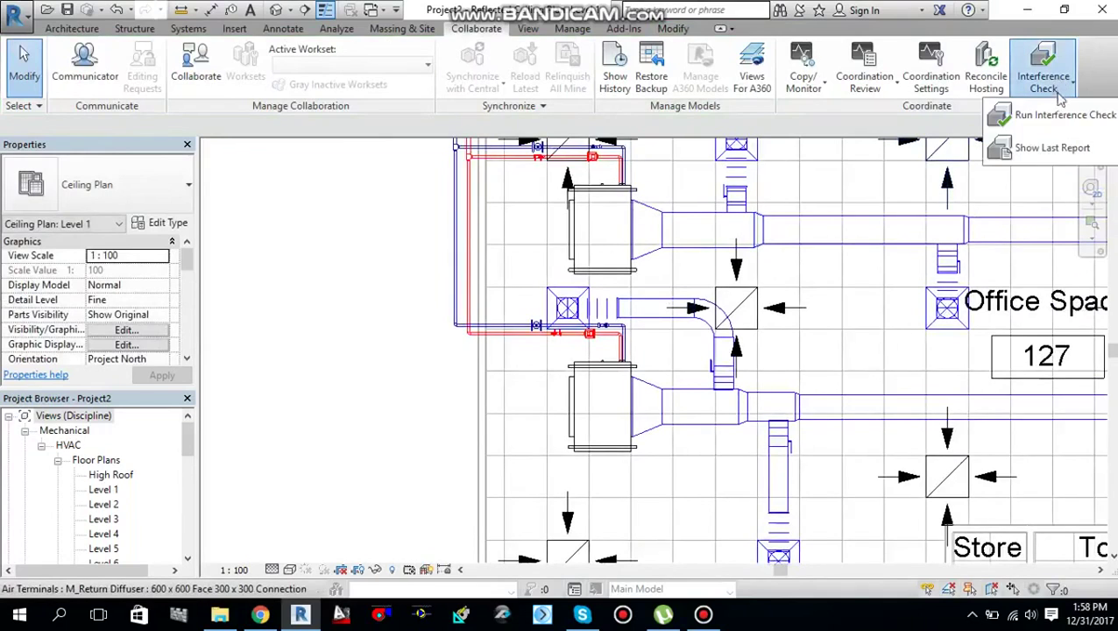
pyautogui.click(1048, 150)
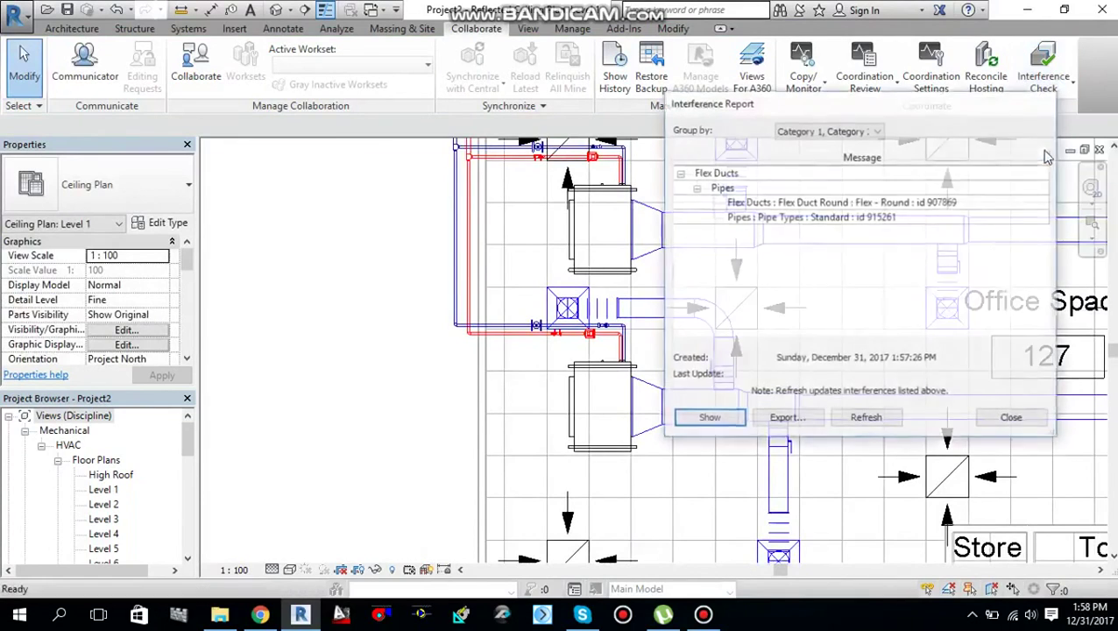
pyautogui.click(867, 419)
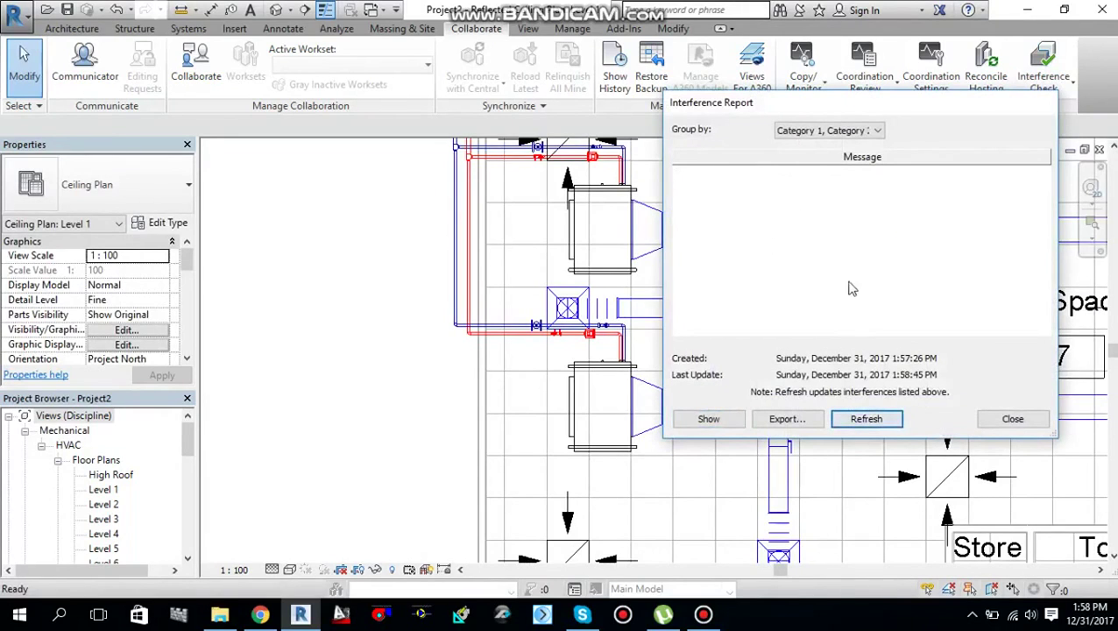
pyautogui.click(1013, 419)
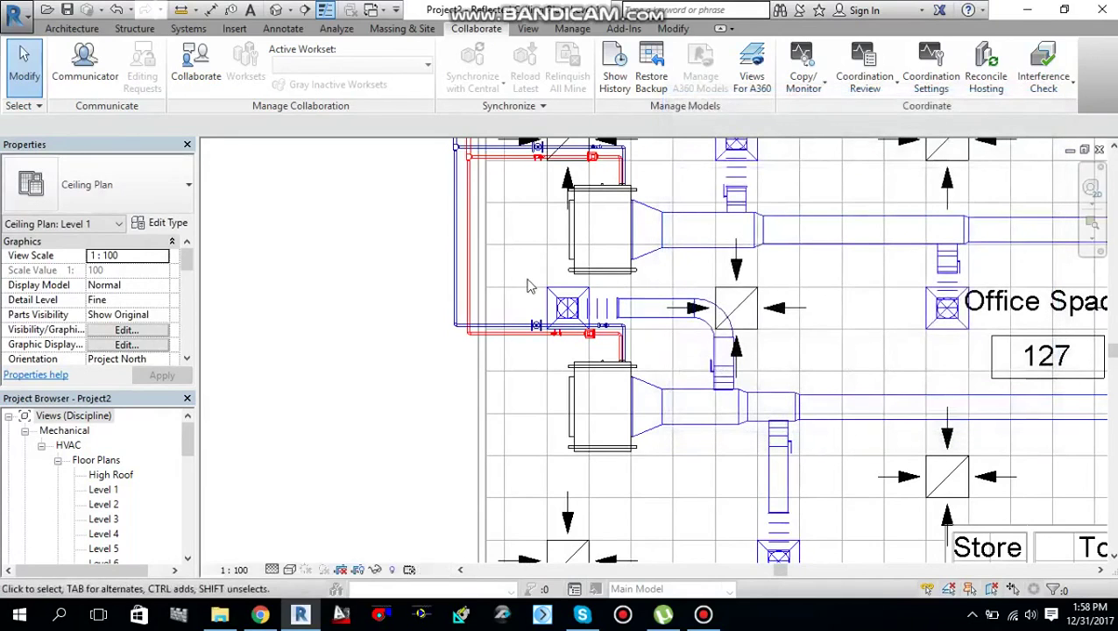
# - Examine the duct, pipe and diffuser layout around Office Space 127 in the Level 1 ceiling plan
pyautogui.scroll(-6, 523, 251)
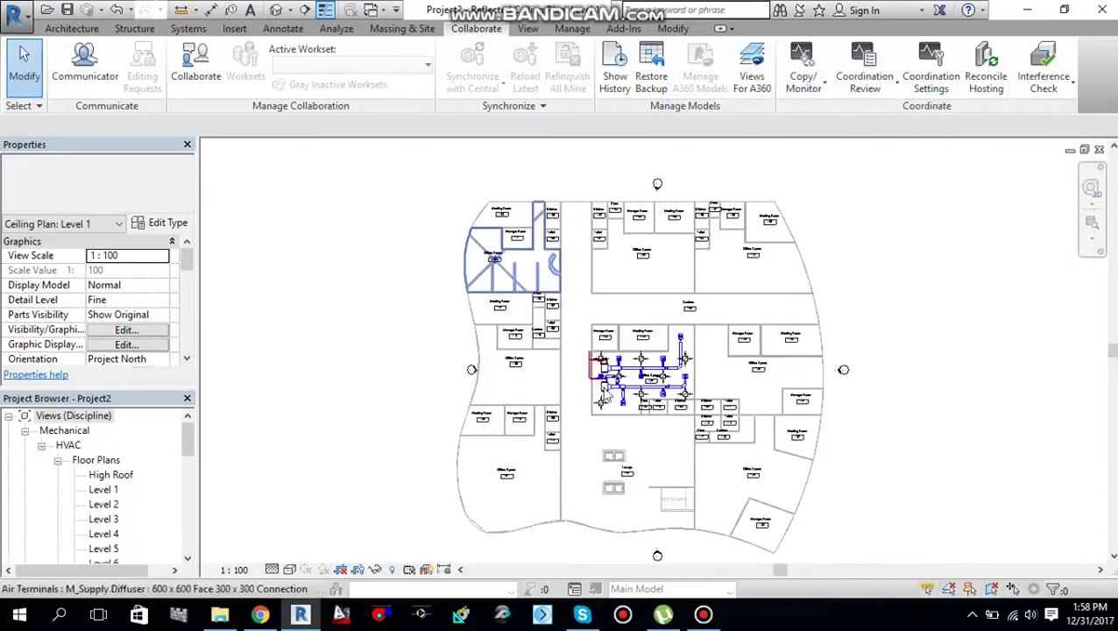
pyautogui.scroll(2, 596, 394)
pyautogui.scroll(1, 607, 396)
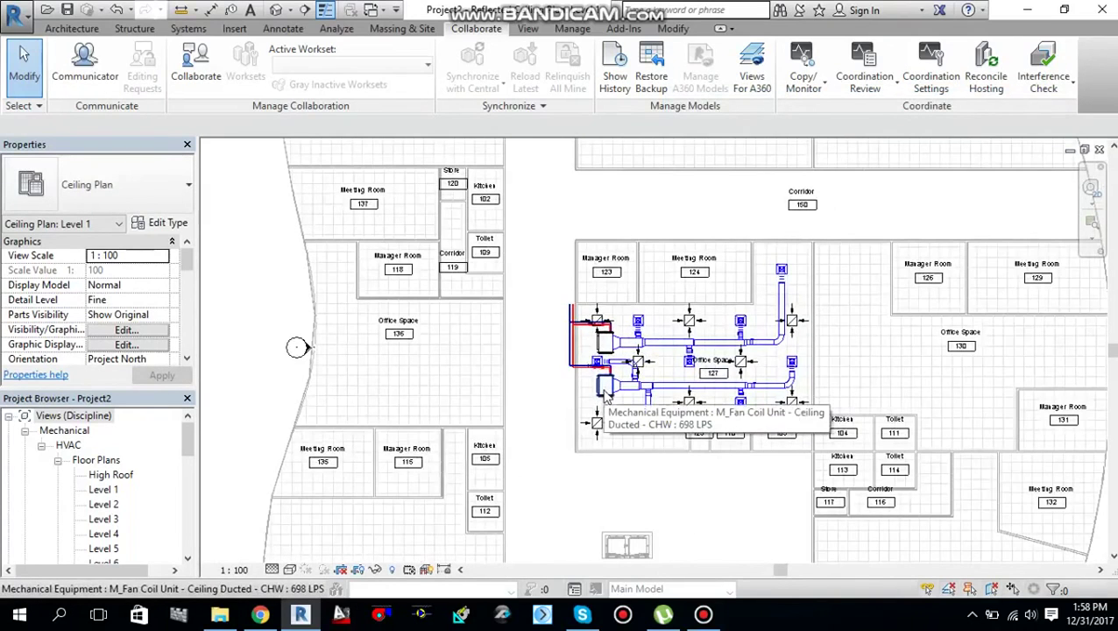
pyautogui.scroll(1, 604, 399)
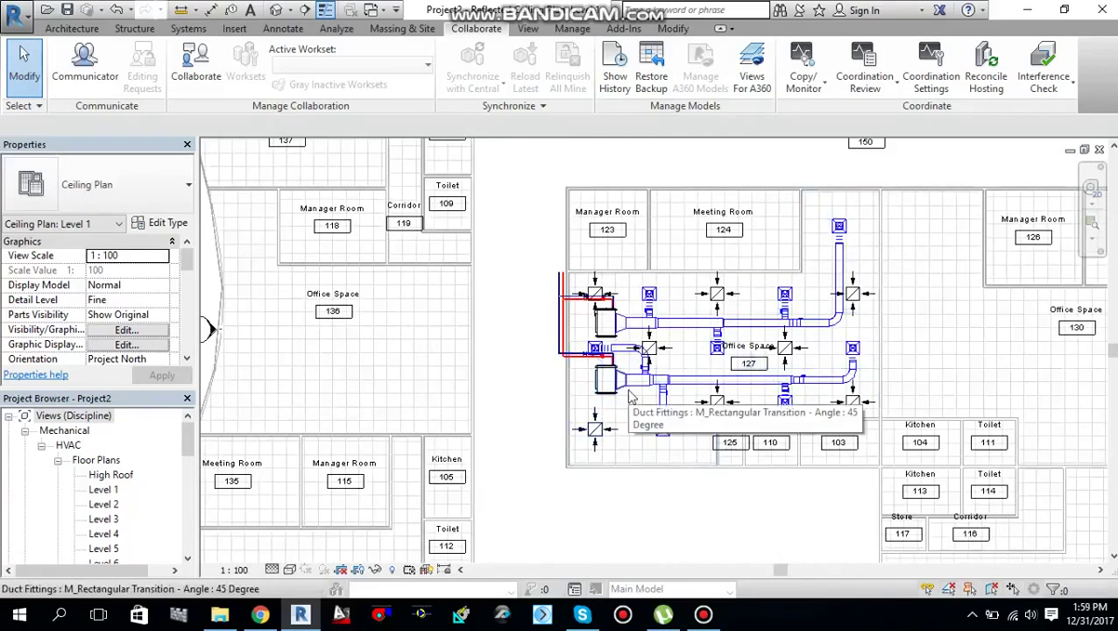
pyautogui.scroll(1, 635, 395)
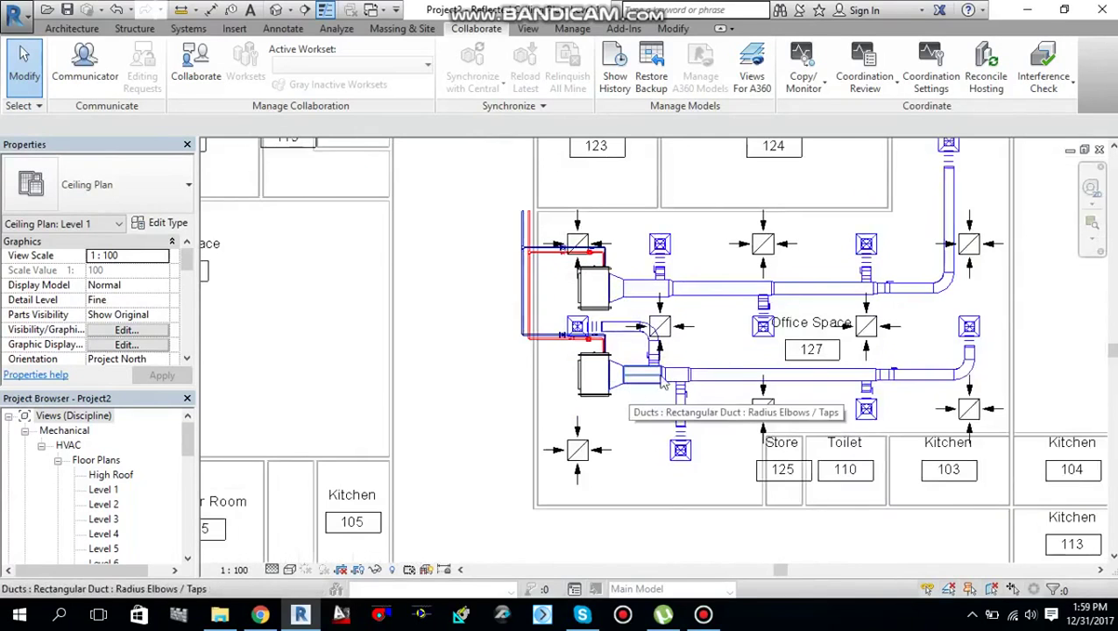
pyautogui.scroll(-1, 655, 396)
pyautogui.scroll(-1, 627, 403)
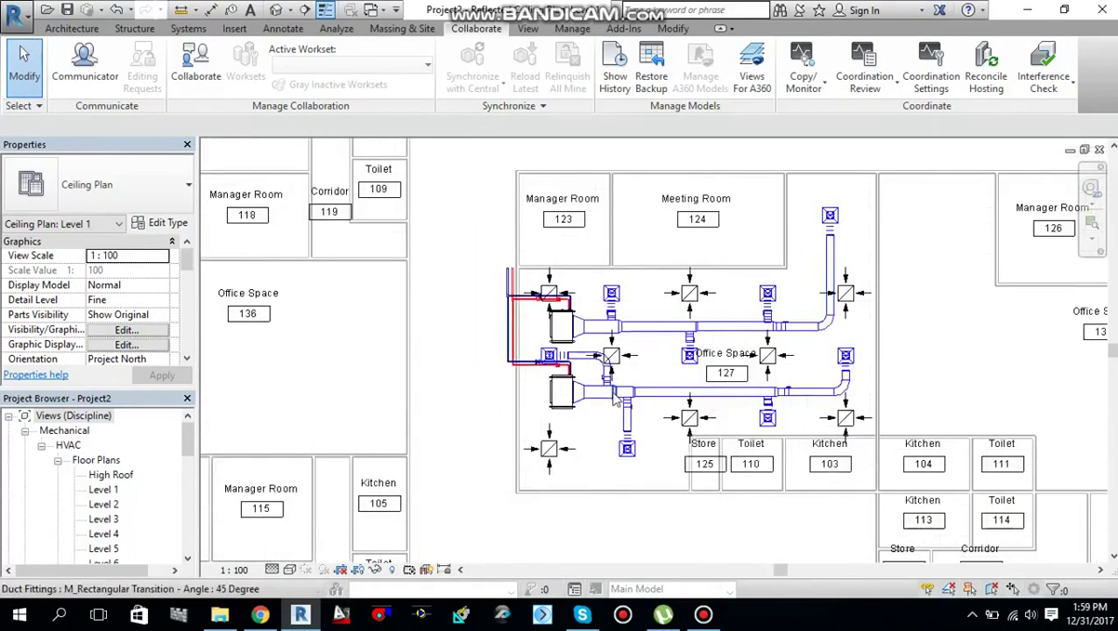
pyautogui.scroll(2, 627, 405)
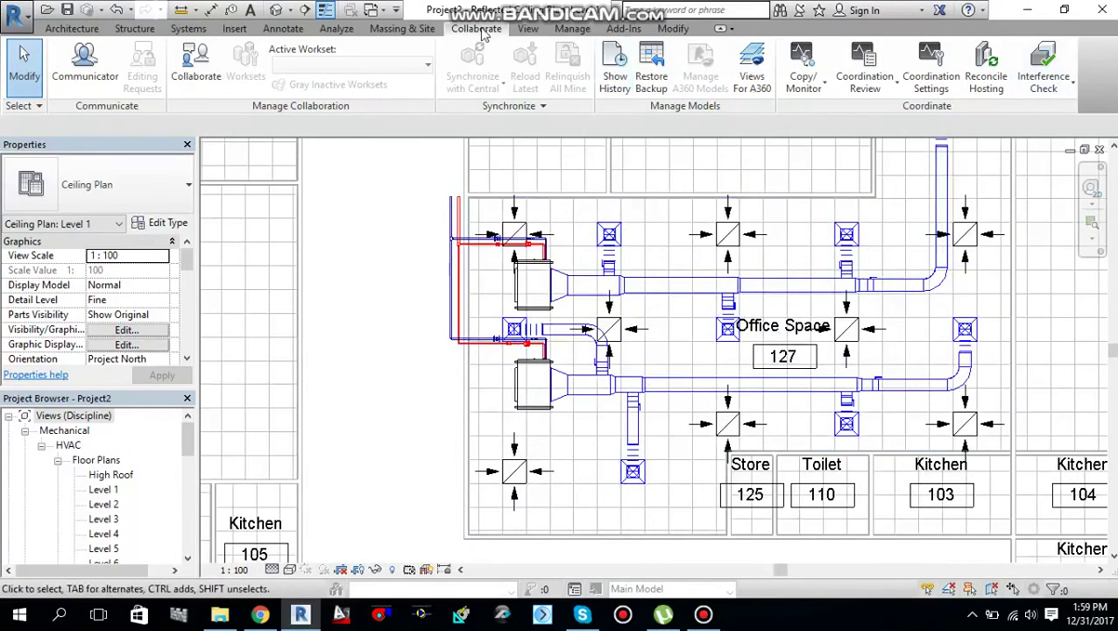
pyautogui.click(1070, 88)
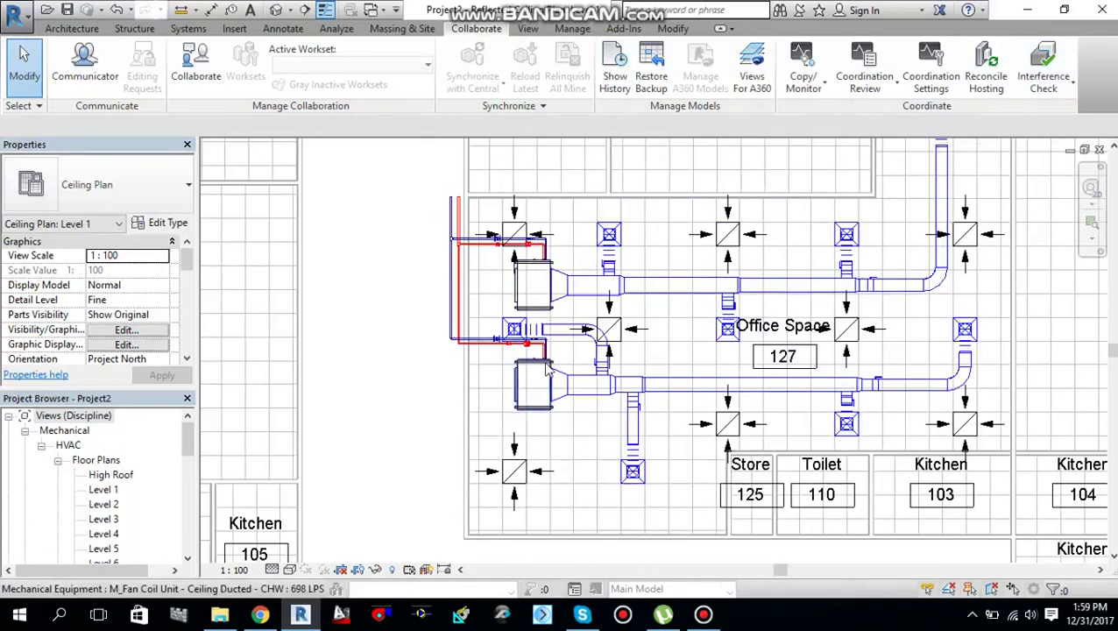
pyautogui.scroll(-2, 546, 361)
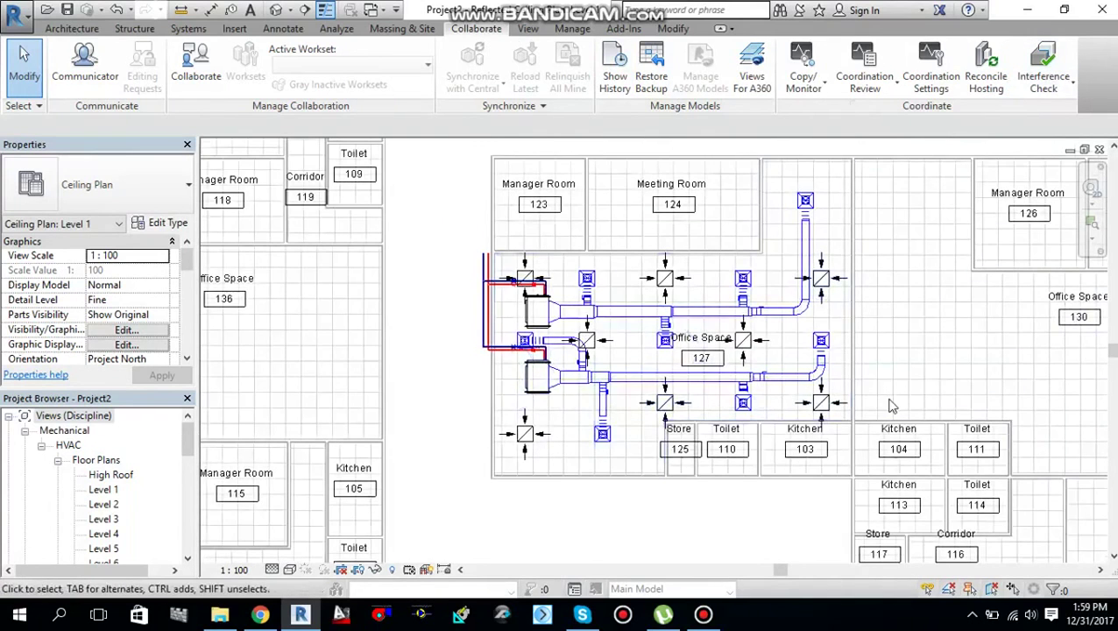
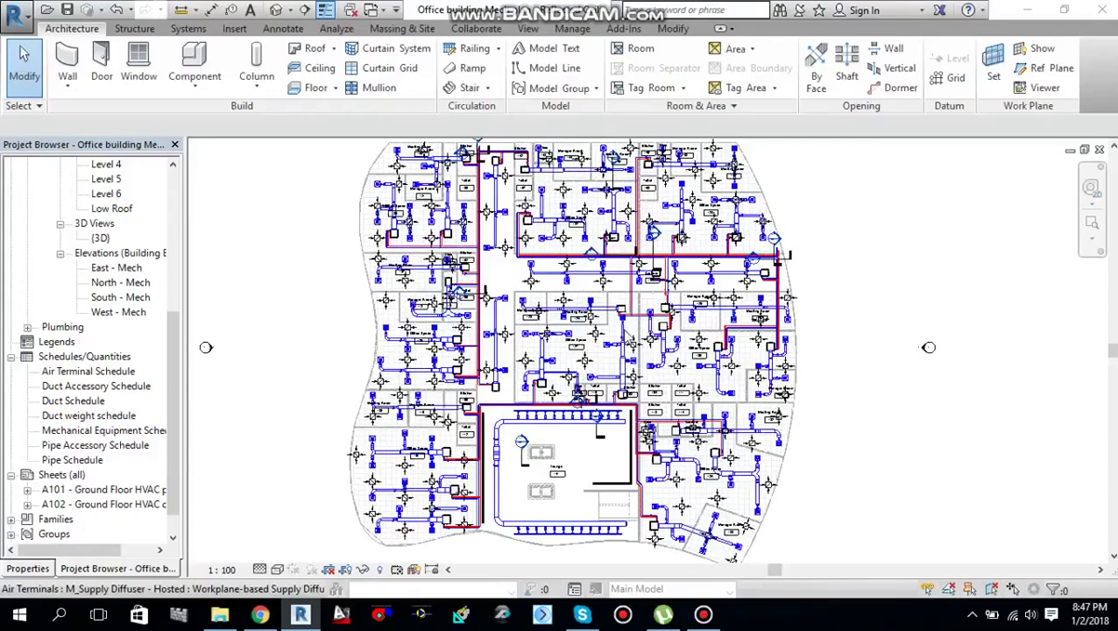
# - Open the project's filter definitions from the Level 1 ceiling plan's visibility/graphic overrides and look through the hydronic, domestic and mechanical filters
pyautogui.click(528, 30)
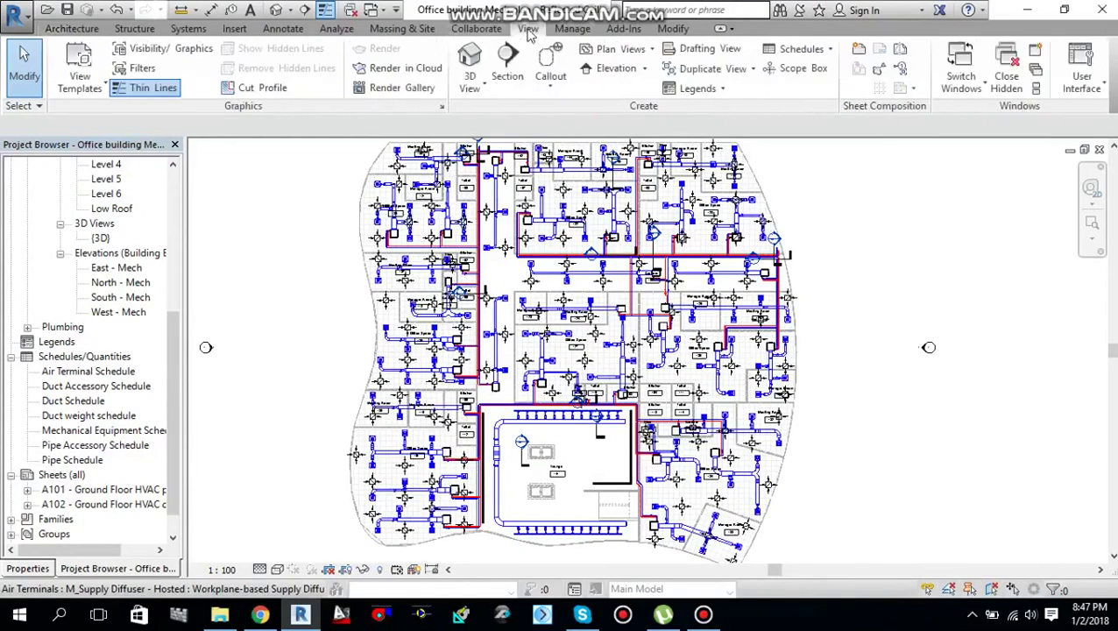
pyautogui.click(158, 51)
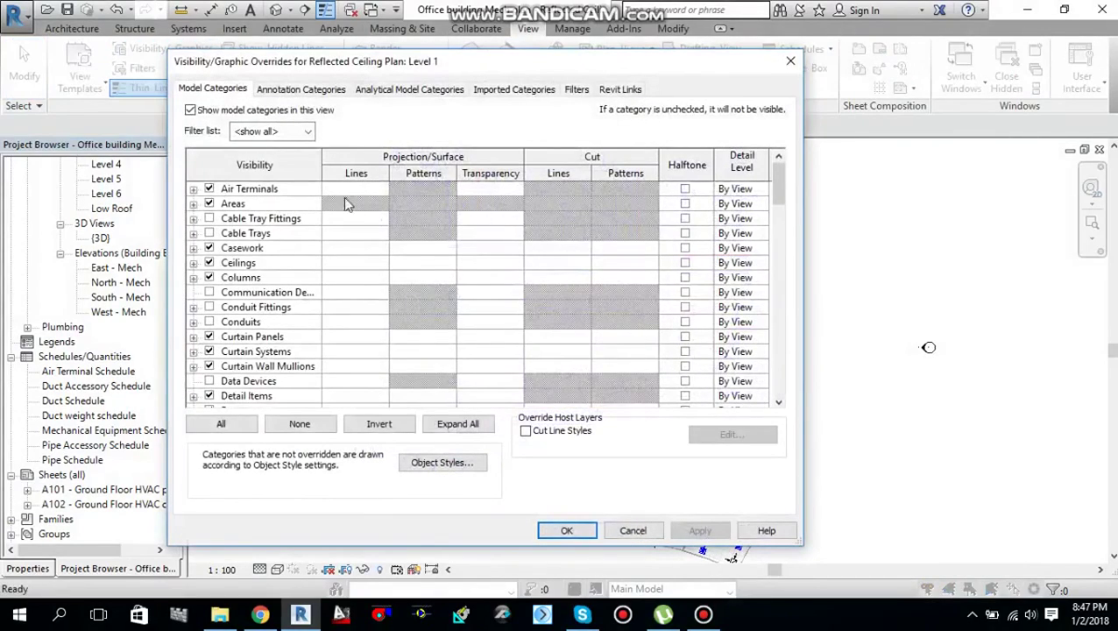
pyautogui.click(578, 90)
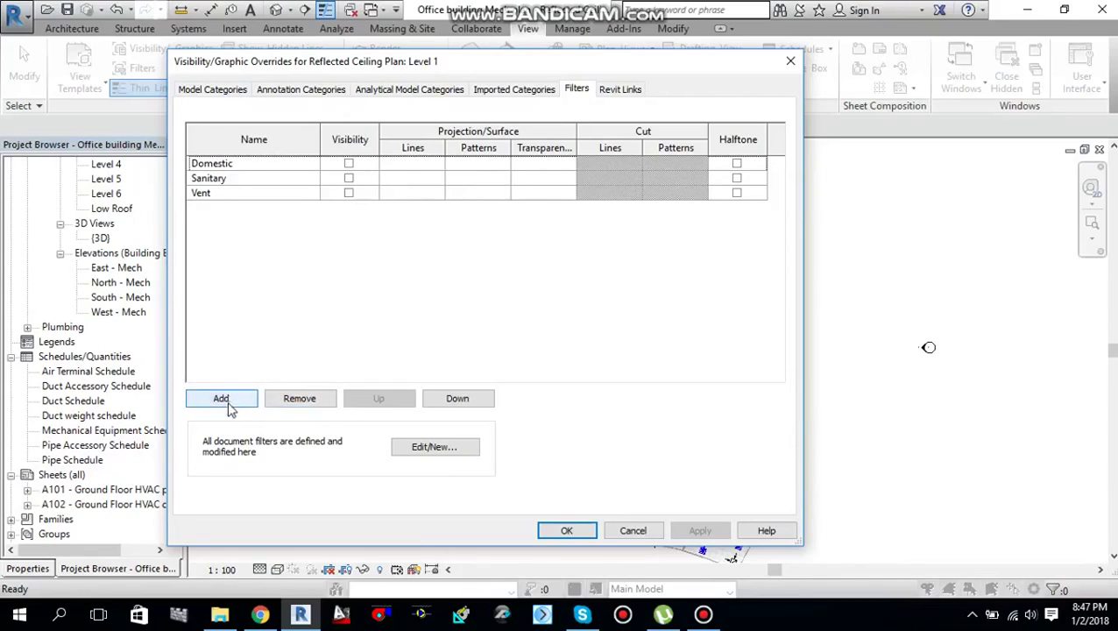
pyautogui.click(421, 447)
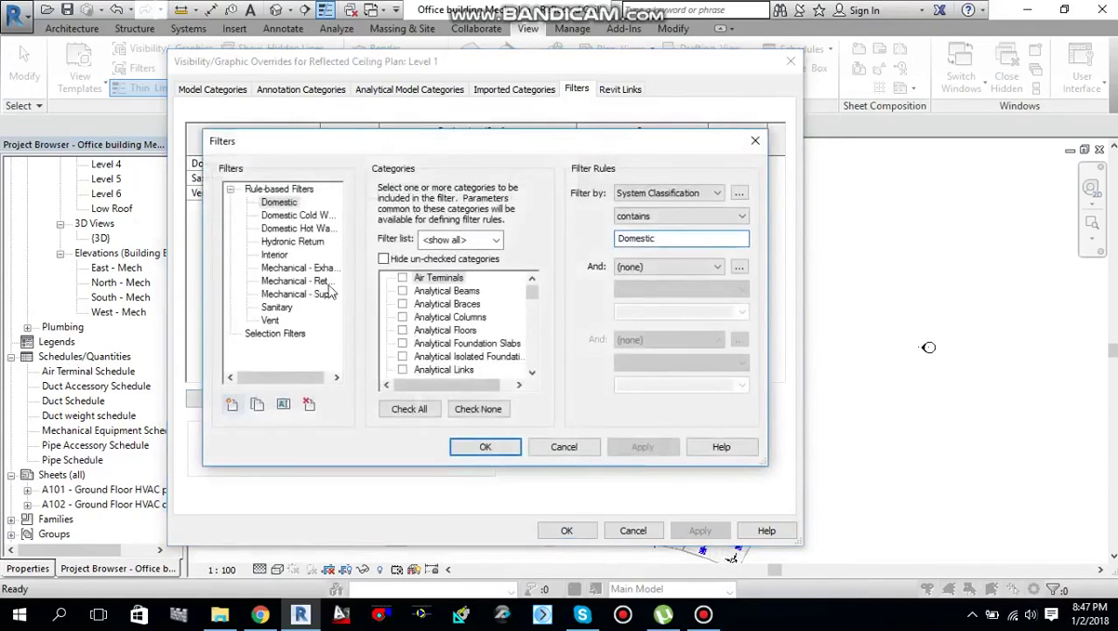
pyautogui.click(296, 243)
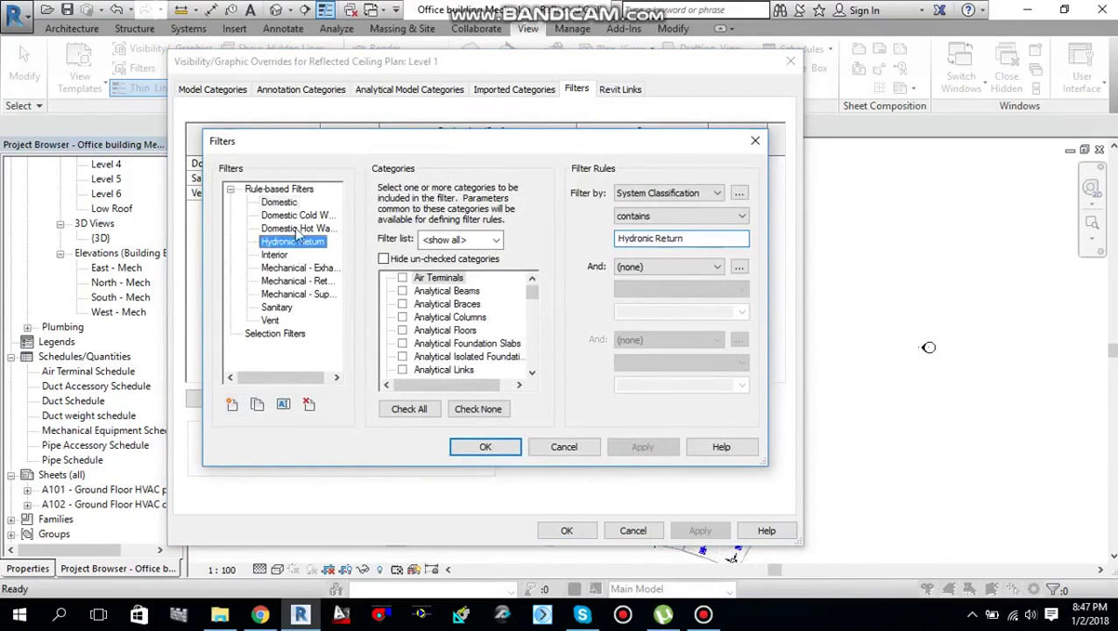
pyautogui.click(298, 227)
pyautogui.click(302, 268)
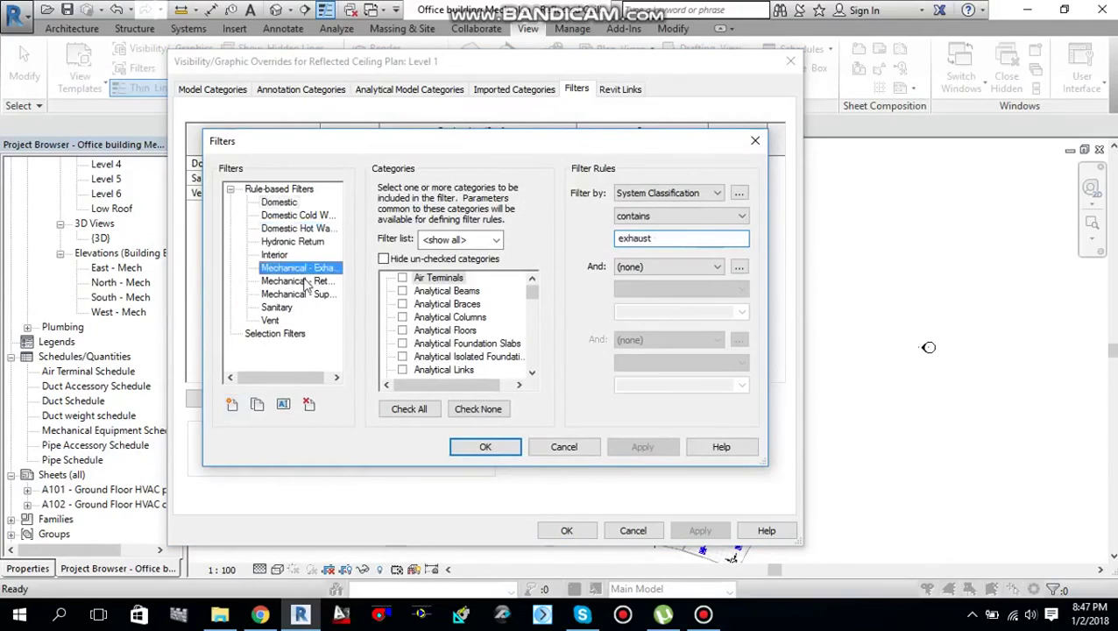
pyautogui.click(305, 282)
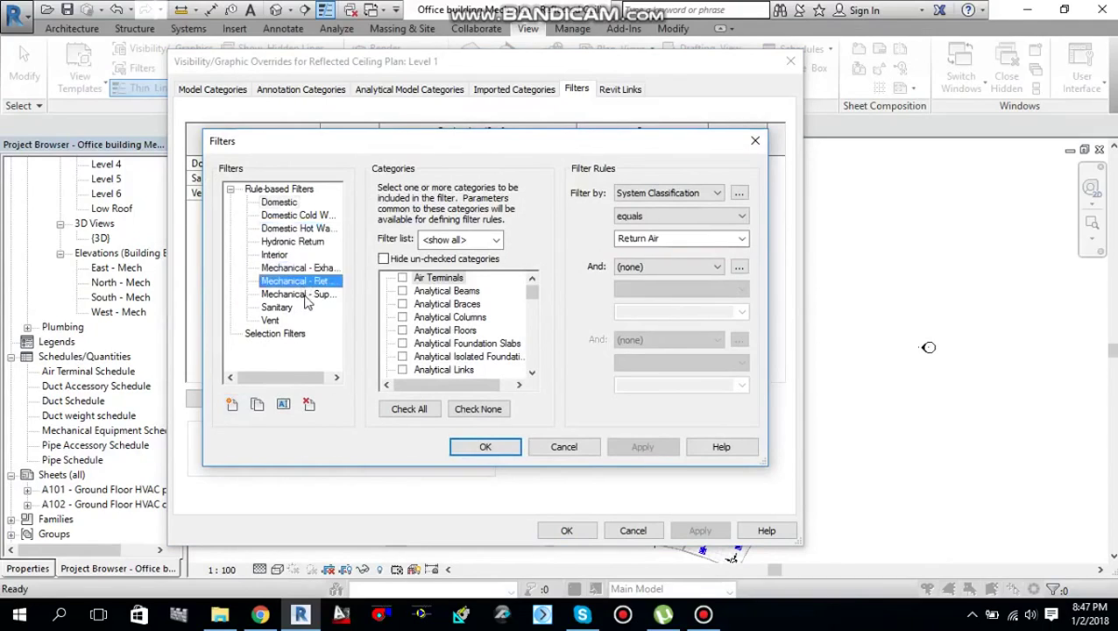
# - Add the Air Terminals and Flex Ducts categories to the Mechanical - Supply filter
pyautogui.click(307, 295)
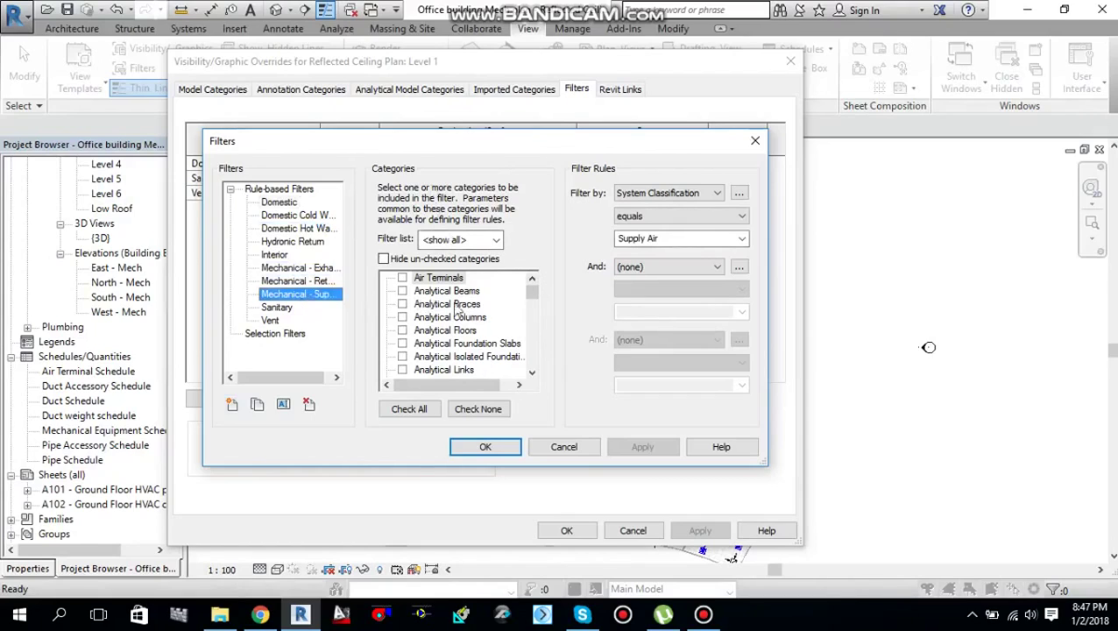
pyautogui.click(403, 279)
pyautogui.scroll(-3, 497, 338)
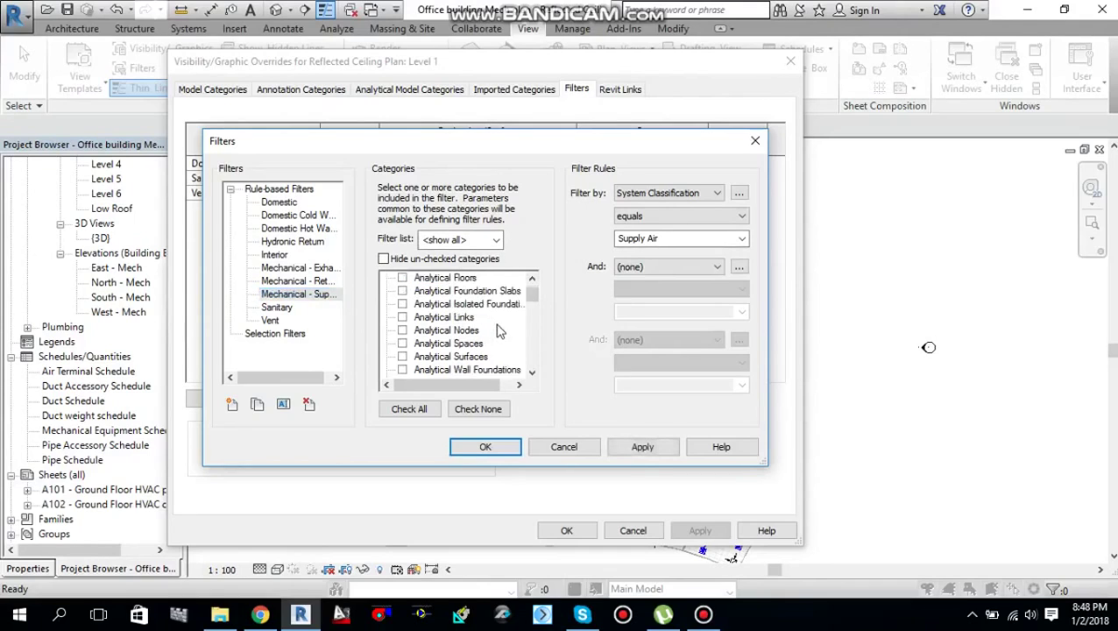
pyautogui.scroll(-7, 497, 337)
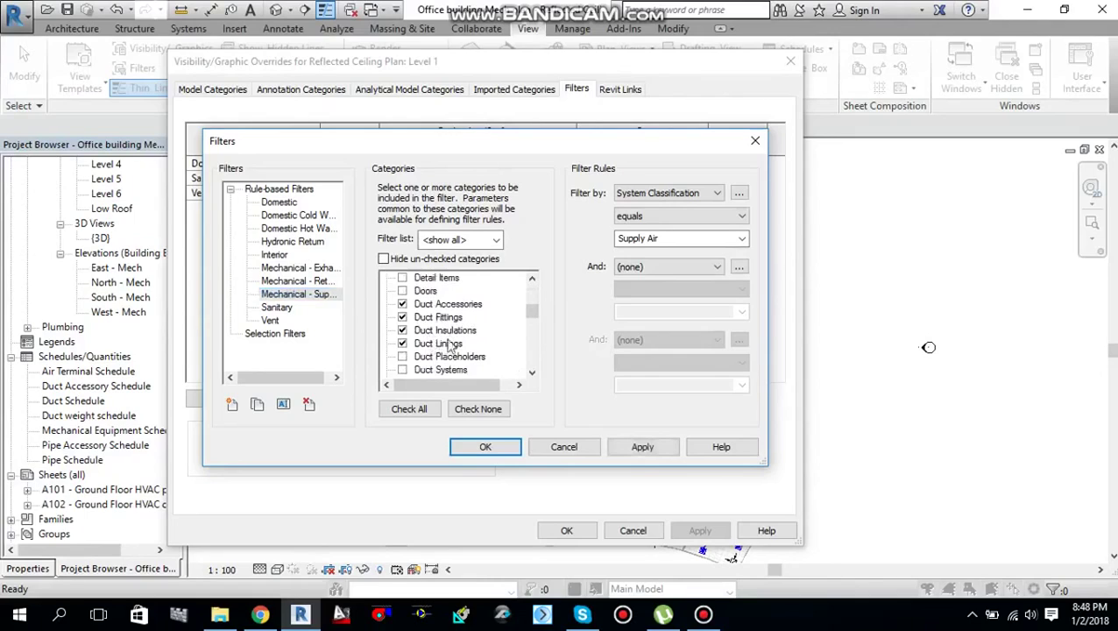
pyautogui.scroll(-1, 425, 351)
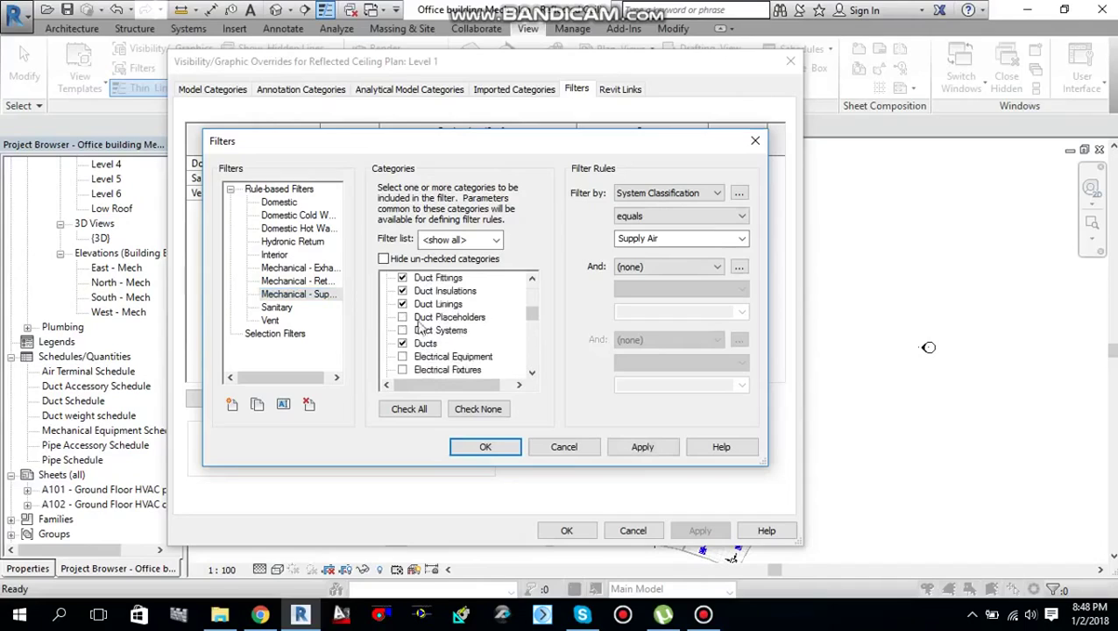
pyautogui.scroll(-2, 427, 351)
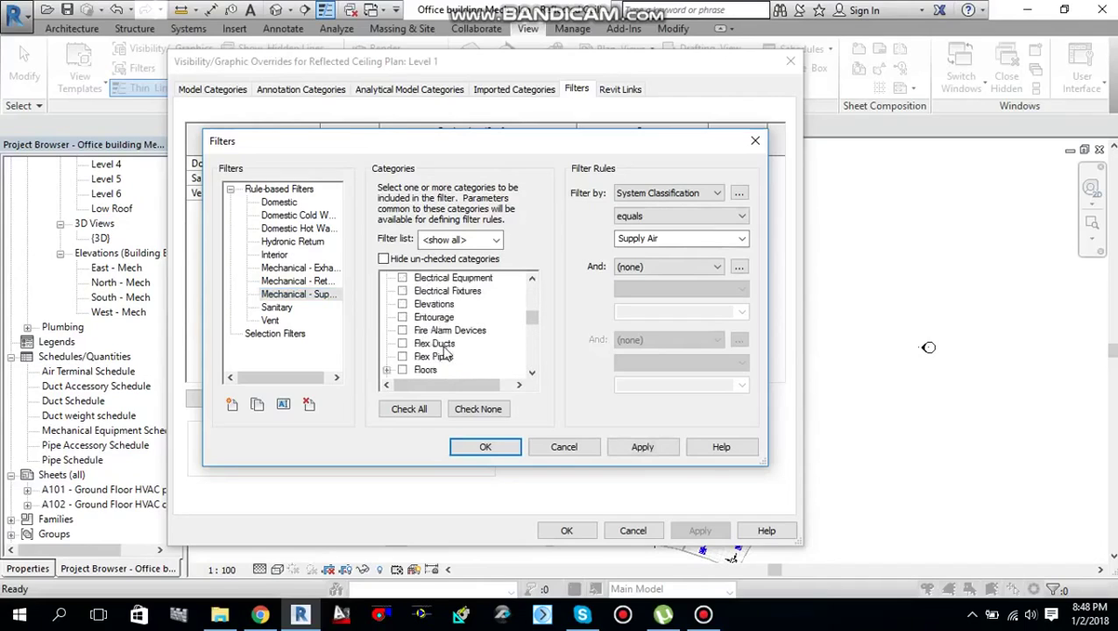
pyautogui.click(402, 343)
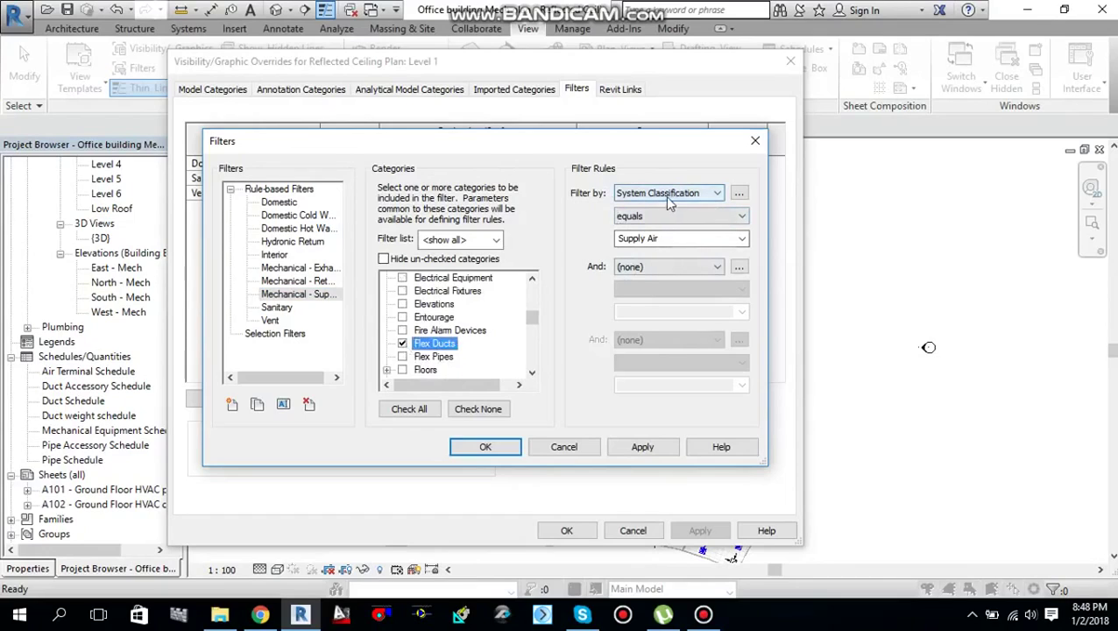
# - Set the Mechanical - Supply filter rule to System Classification equals Supply Air, and review its duct categories
pyautogui.click(715, 194)
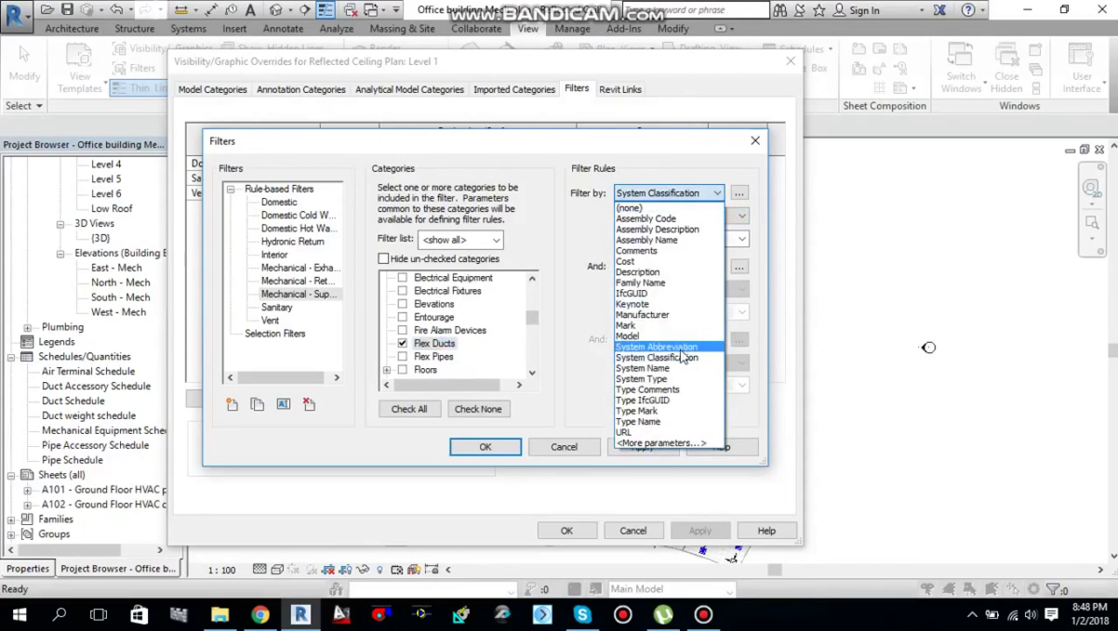
pyautogui.click(682, 359)
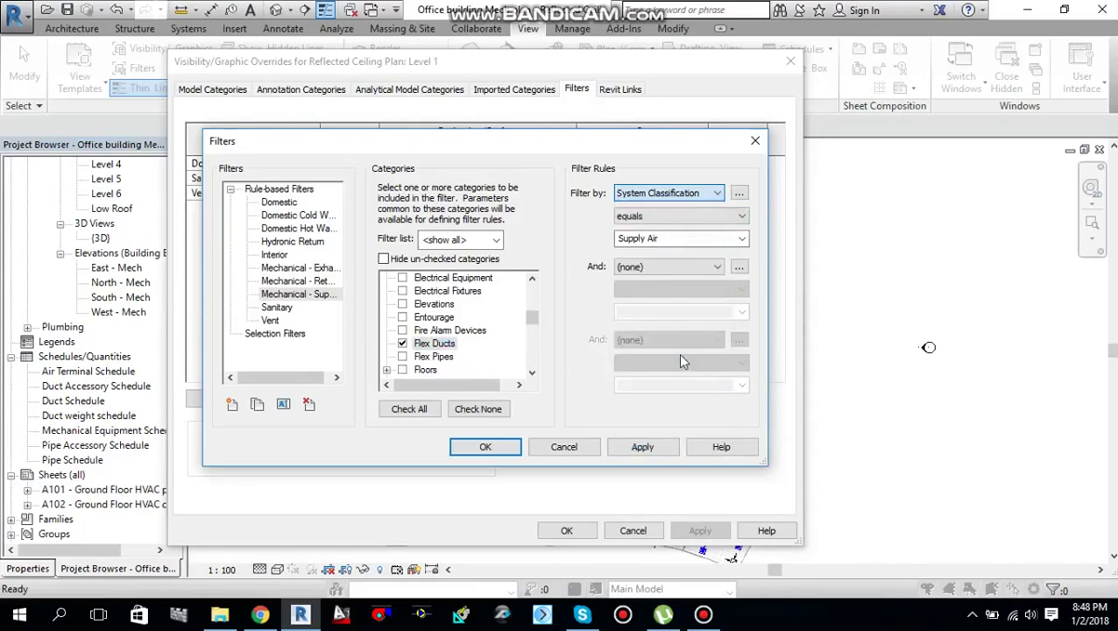
pyautogui.click(736, 218)
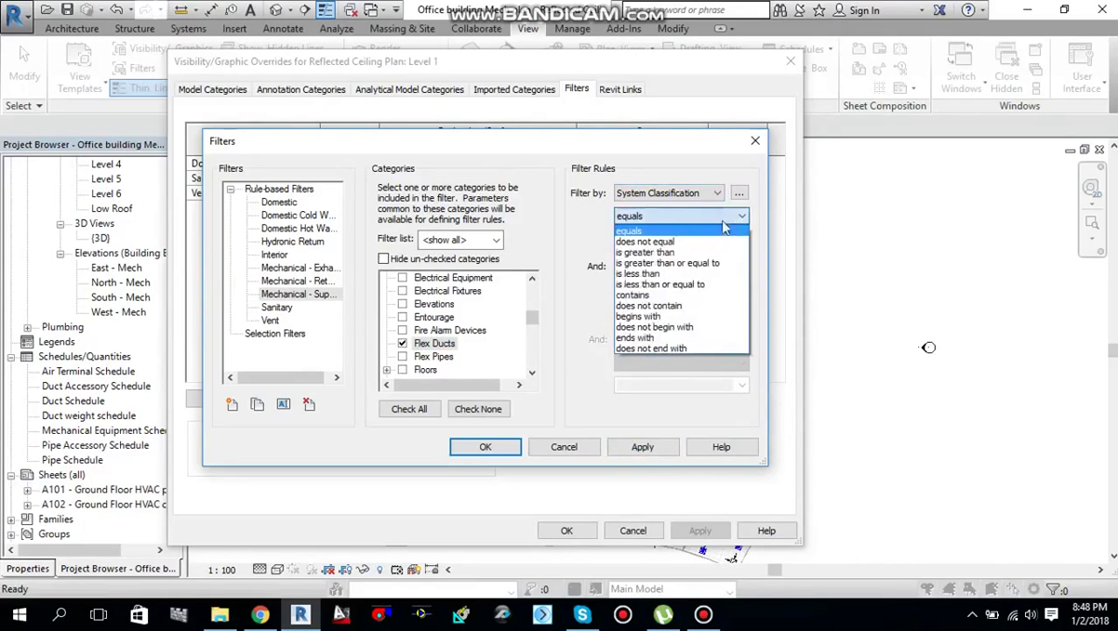
pyautogui.click(686, 232)
pyautogui.click(741, 239)
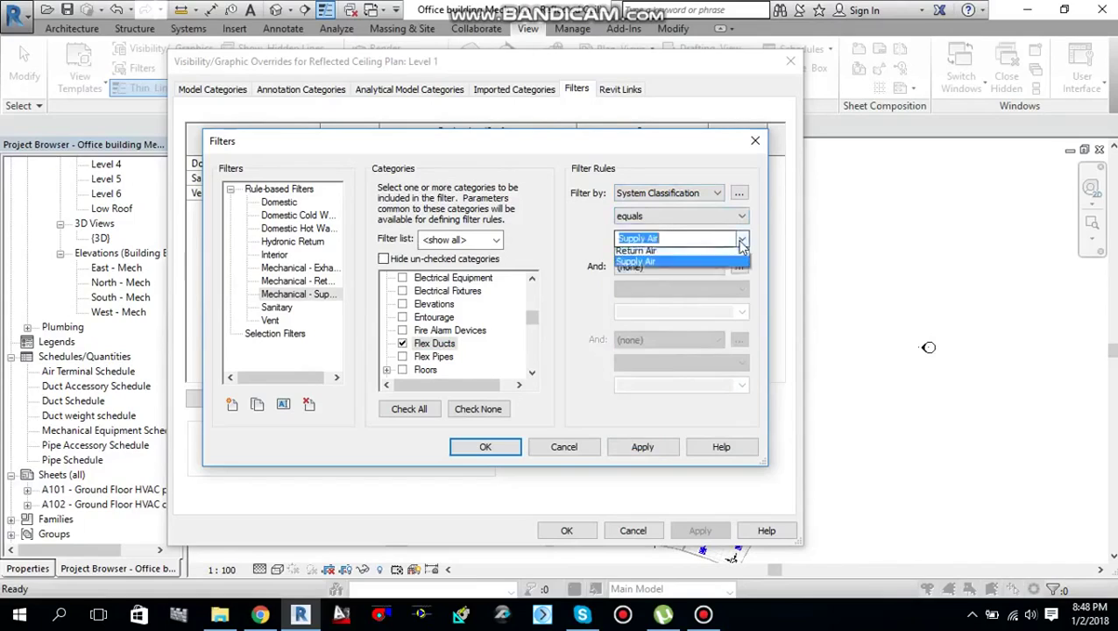
pyautogui.click(681, 265)
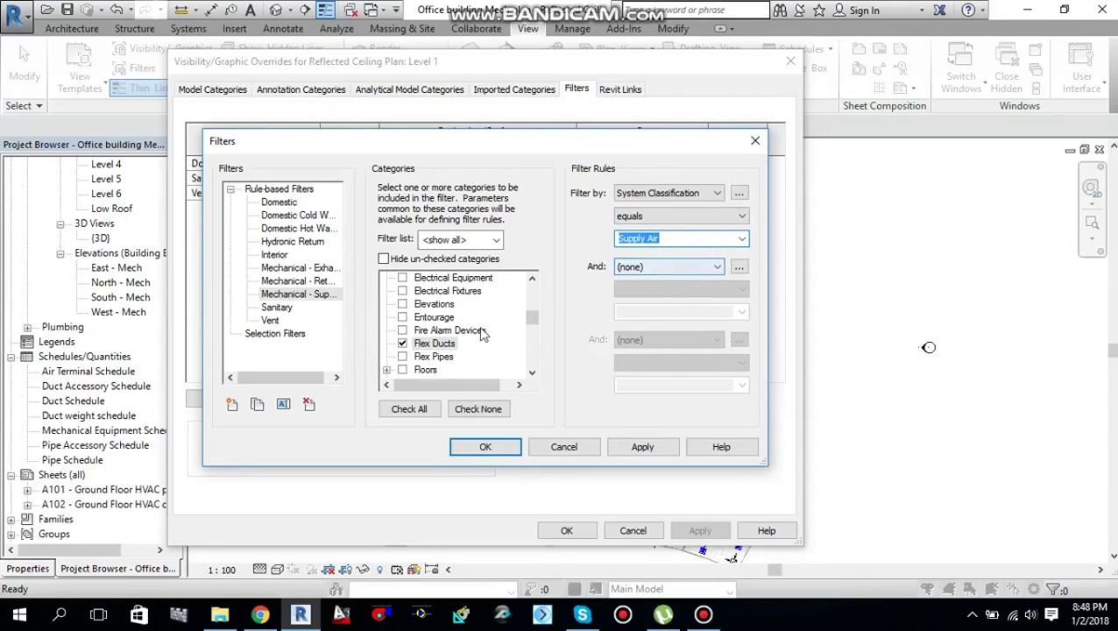
pyautogui.scroll(4, 408, 360)
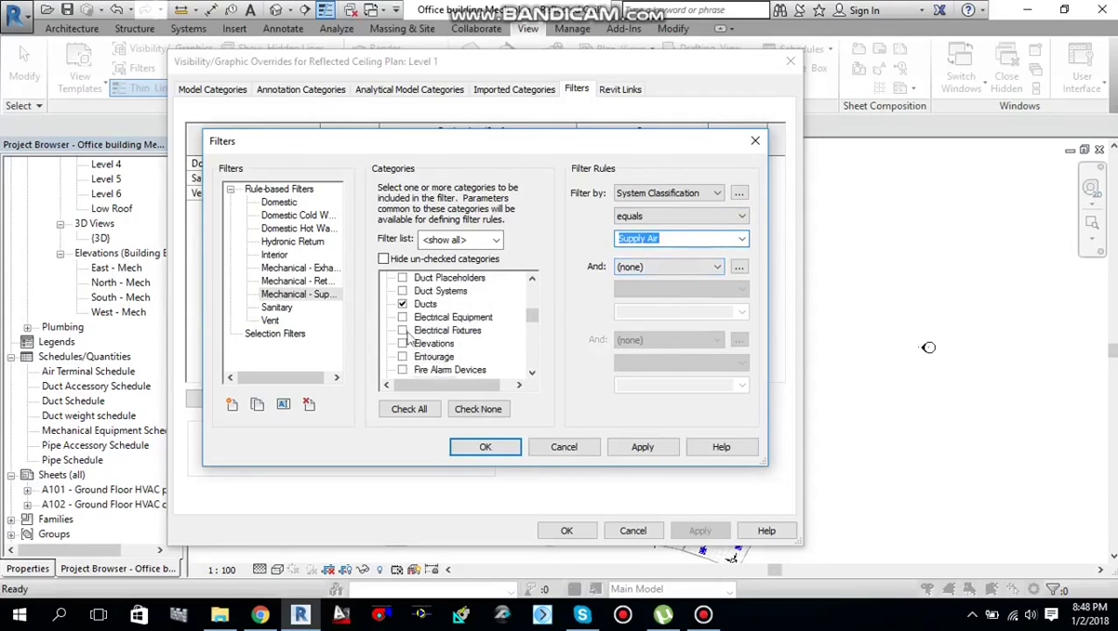
pyautogui.scroll(1, 408, 320)
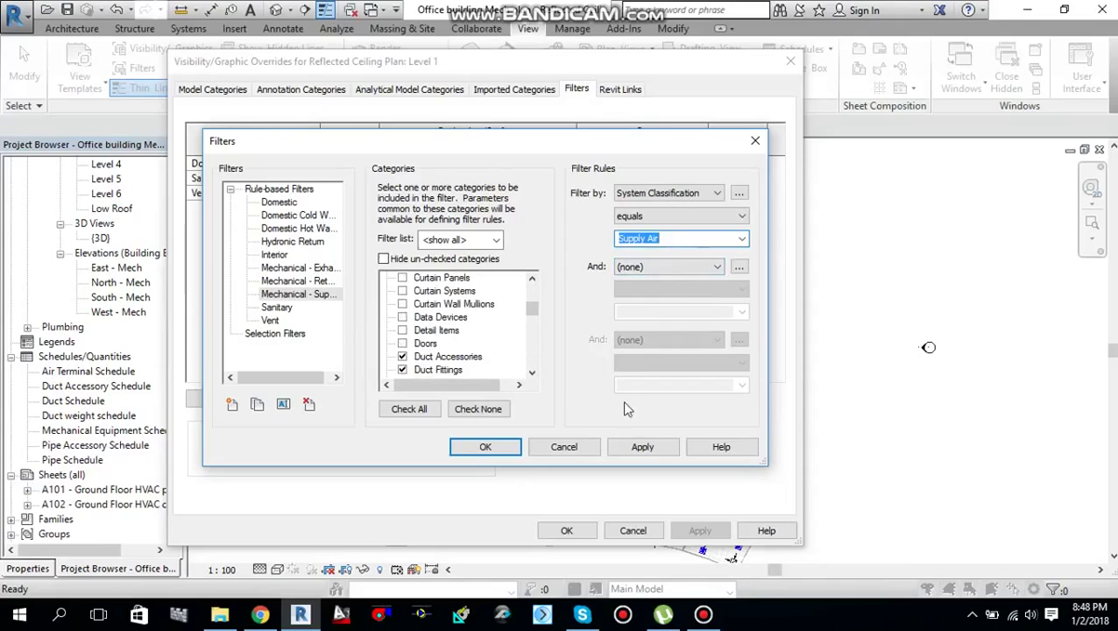
# - Add the Flex Ducts category to the Mechanical - Return filter and set its System Classification rule to equals Return Air
pyautogui.click(298, 281)
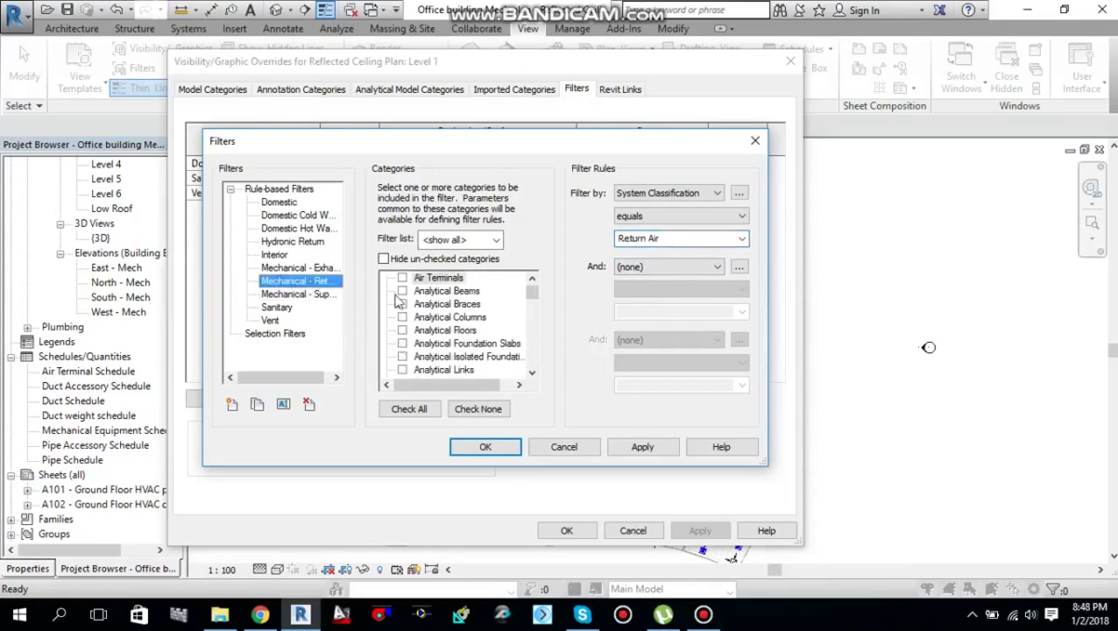
pyautogui.moveTo(532, 296)
pyautogui.mouseDown()
pyautogui.moveTo(530, 324)
pyautogui.moveTo(531, 306)
pyautogui.mouseUp()
pyautogui.scroll(-2, 424, 342)
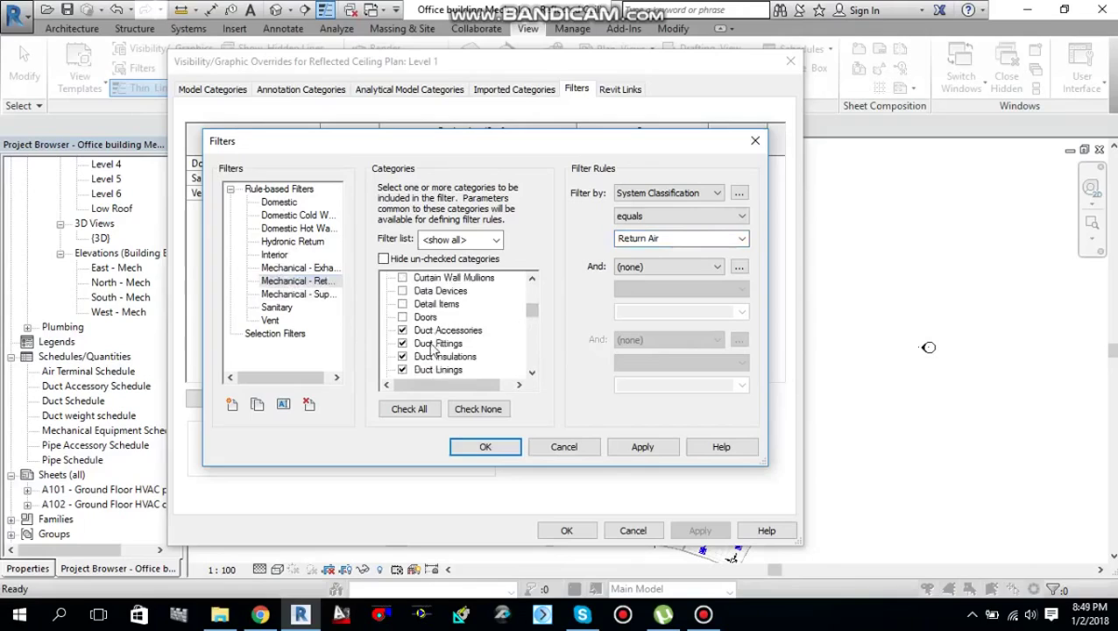
pyautogui.scroll(-2, 422, 340)
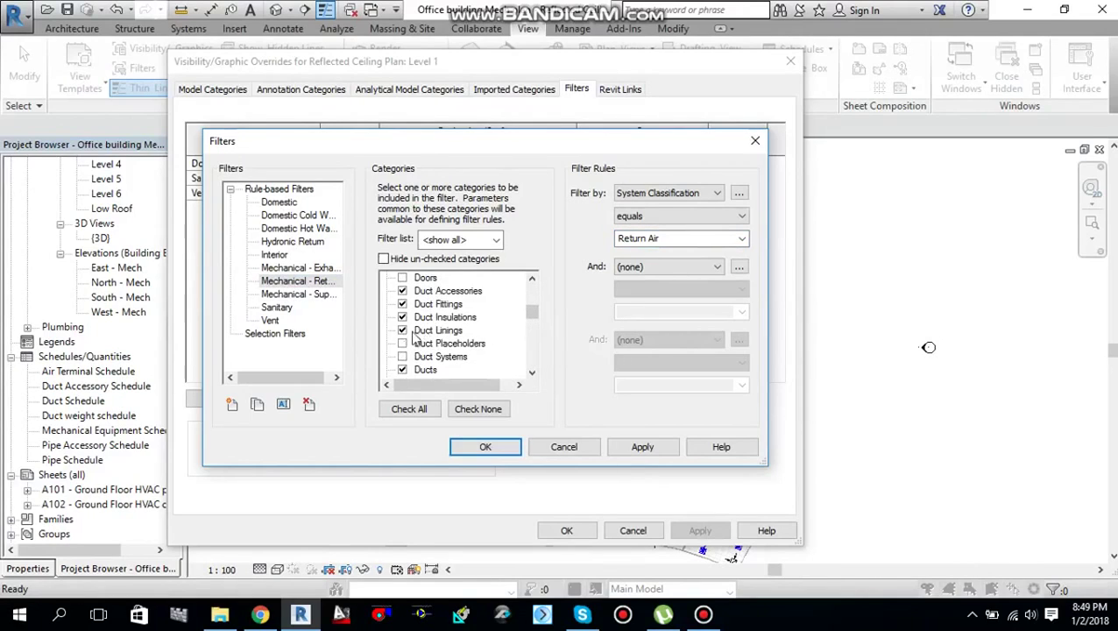
pyautogui.scroll(-3, 417, 344)
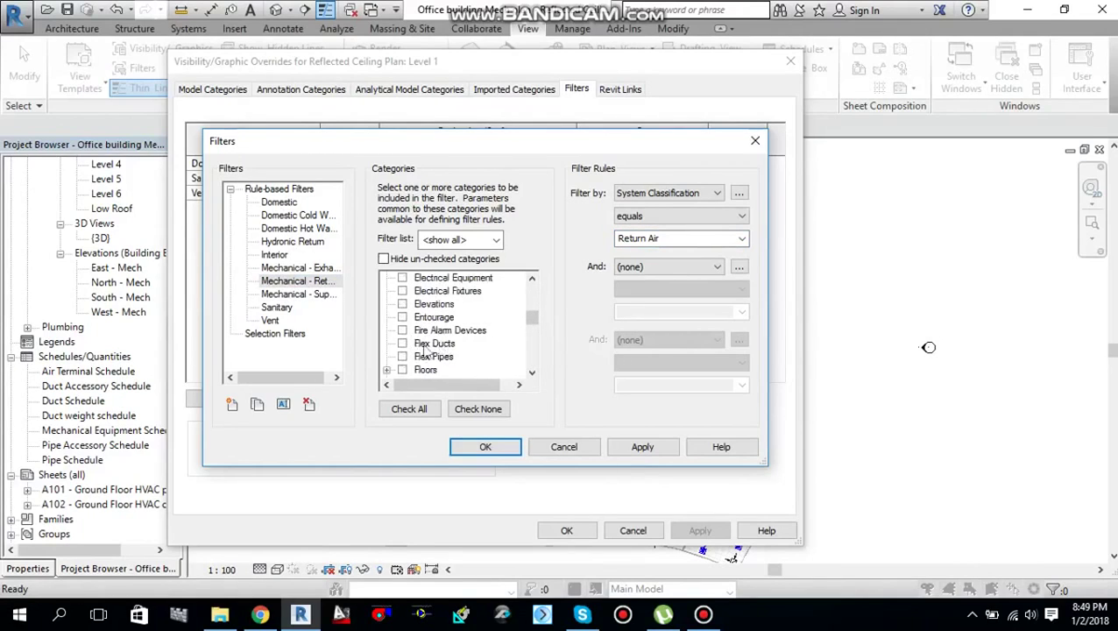
pyautogui.click(402, 344)
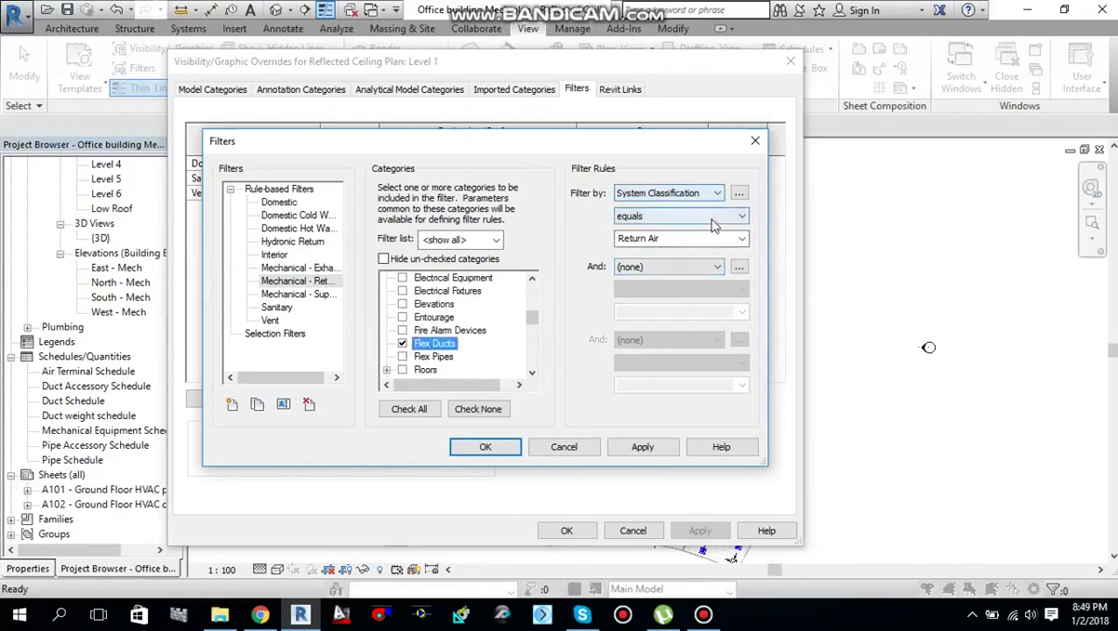
pyautogui.click(671, 238)
pyautogui.click(665, 254)
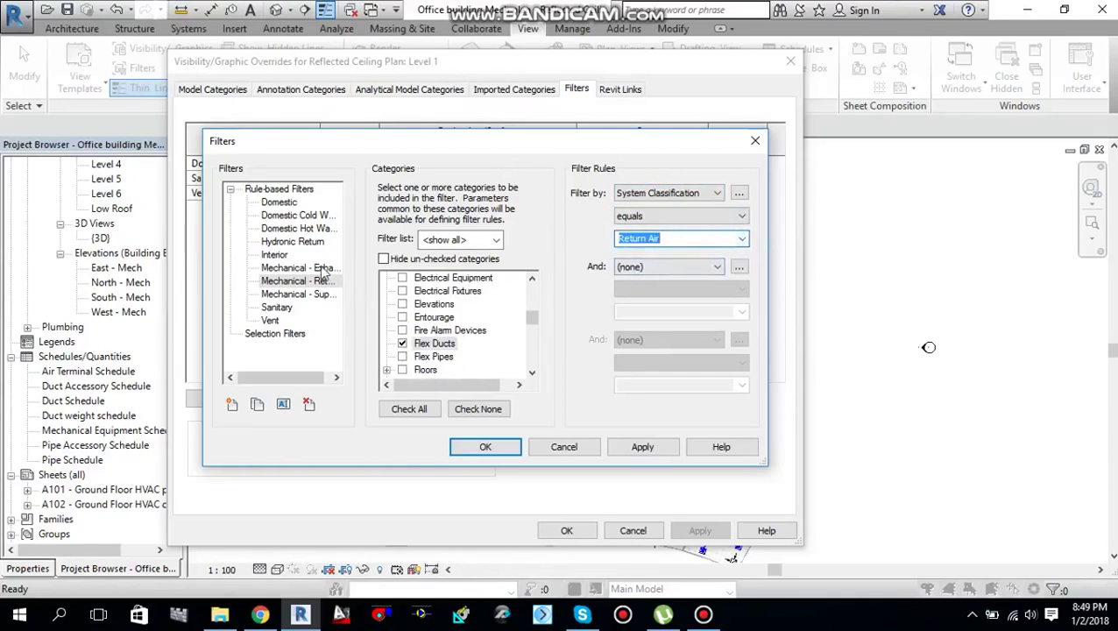
# - Duplicate the Hydronic Return filter and rename the copy Hydronic Supply
pyautogui.click(292, 242)
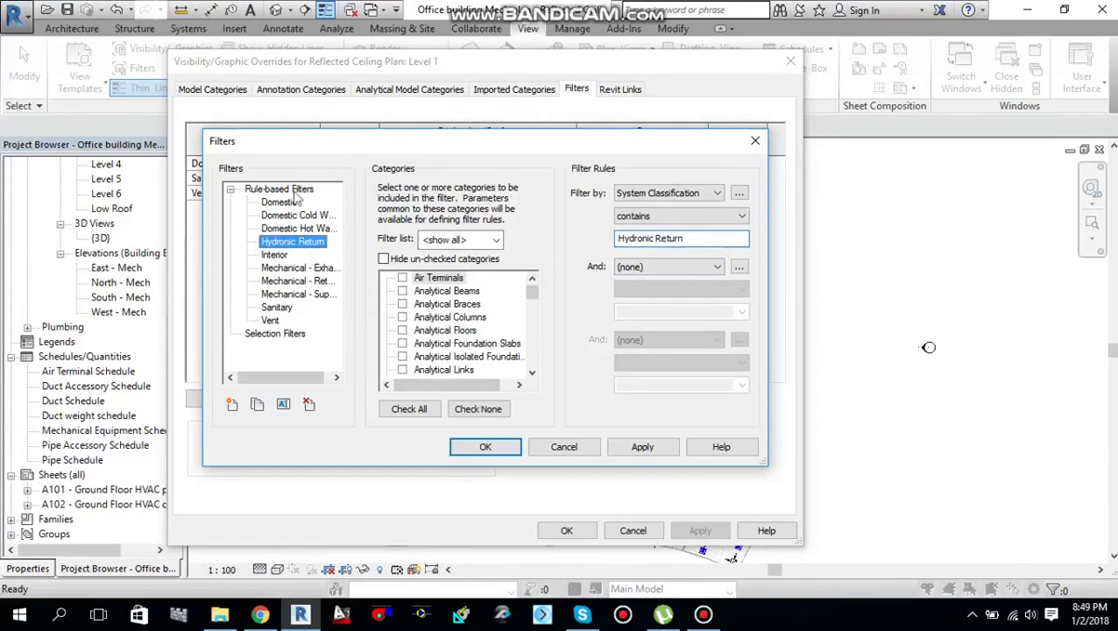
pyautogui.rightClick(289, 250)
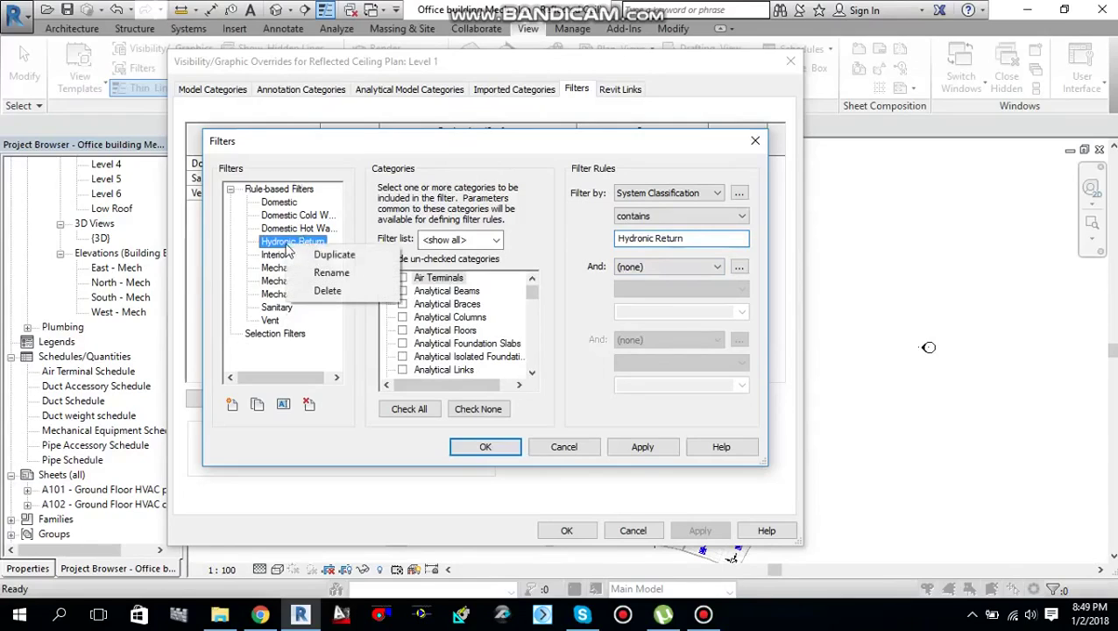
pyautogui.click(331, 253)
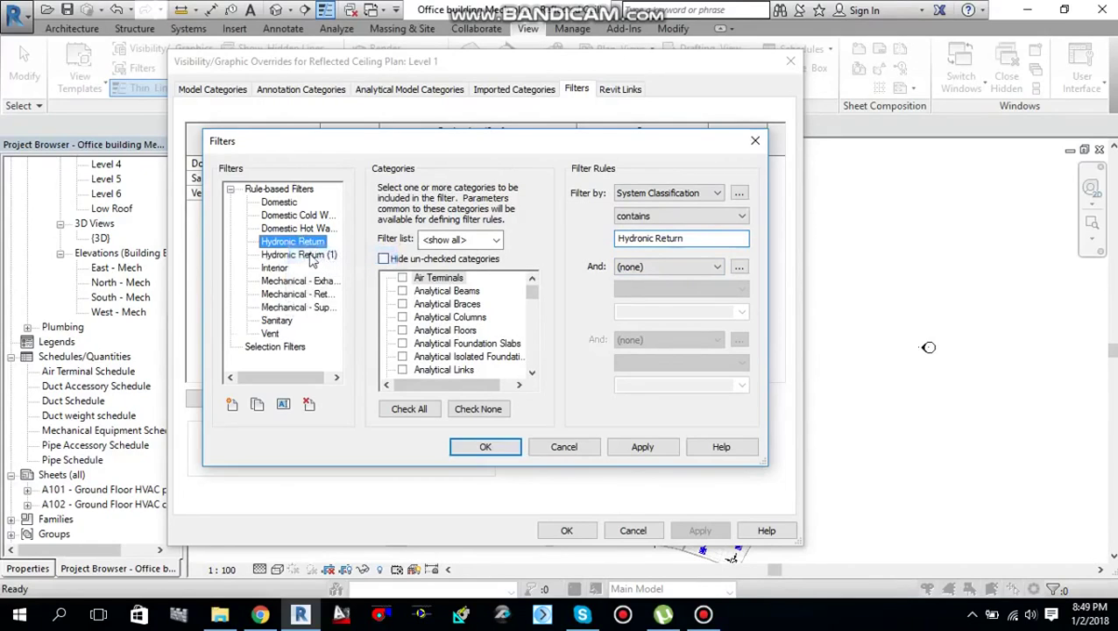
pyautogui.click(309, 255)
pyautogui.rightClick(309, 255)
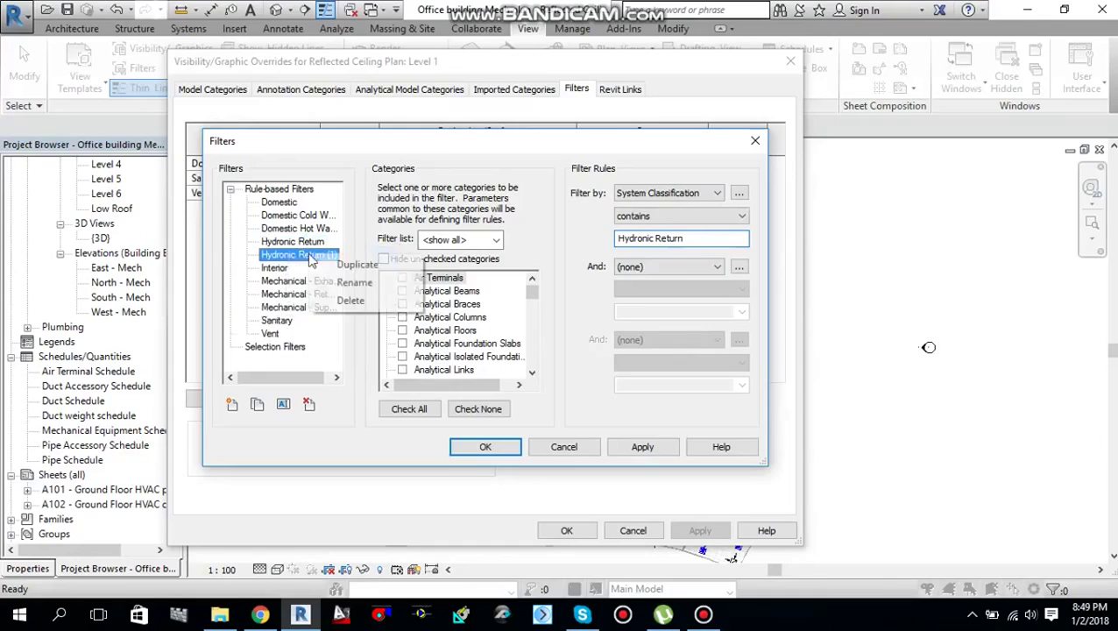
pyautogui.click(355, 282)
pyautogui.click(624, 193)
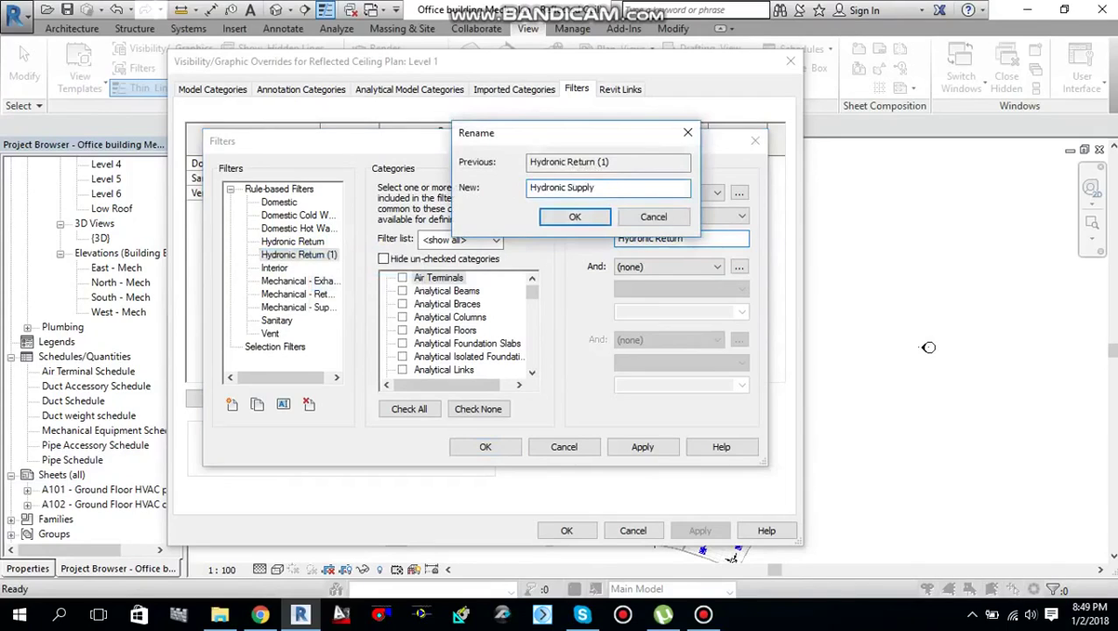
pyautogui.click(572, 216)
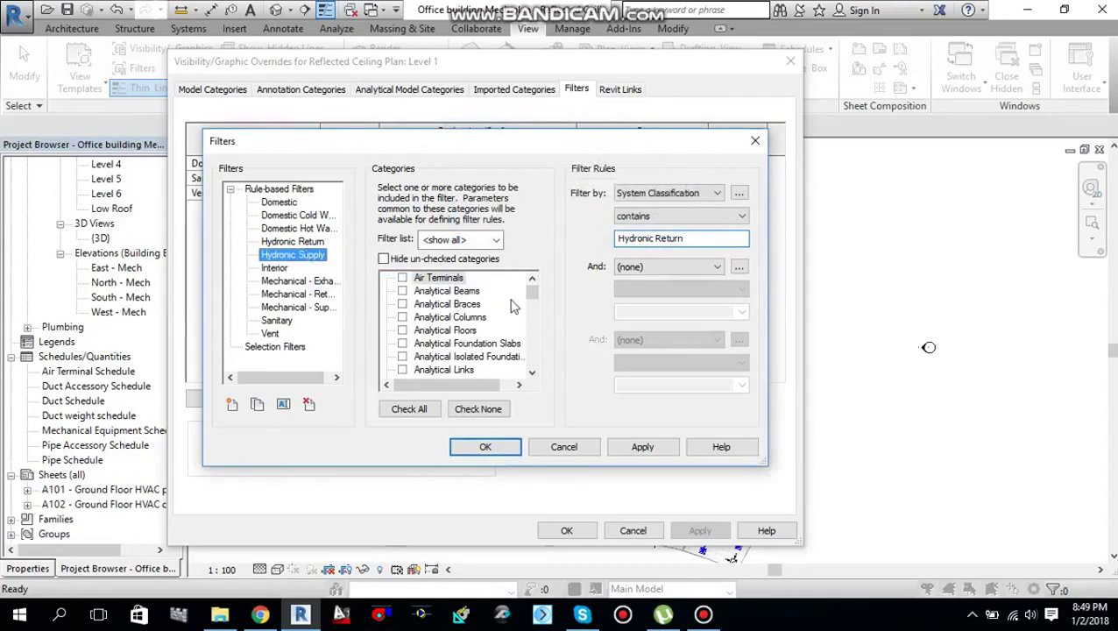
# - Check the Hydronic Supply filter's pipe categories and set its rule to System Classification equals Hydronic Supply
pyautogui.moveTo(535, 294); pyautogui.dragTo(476, 331)
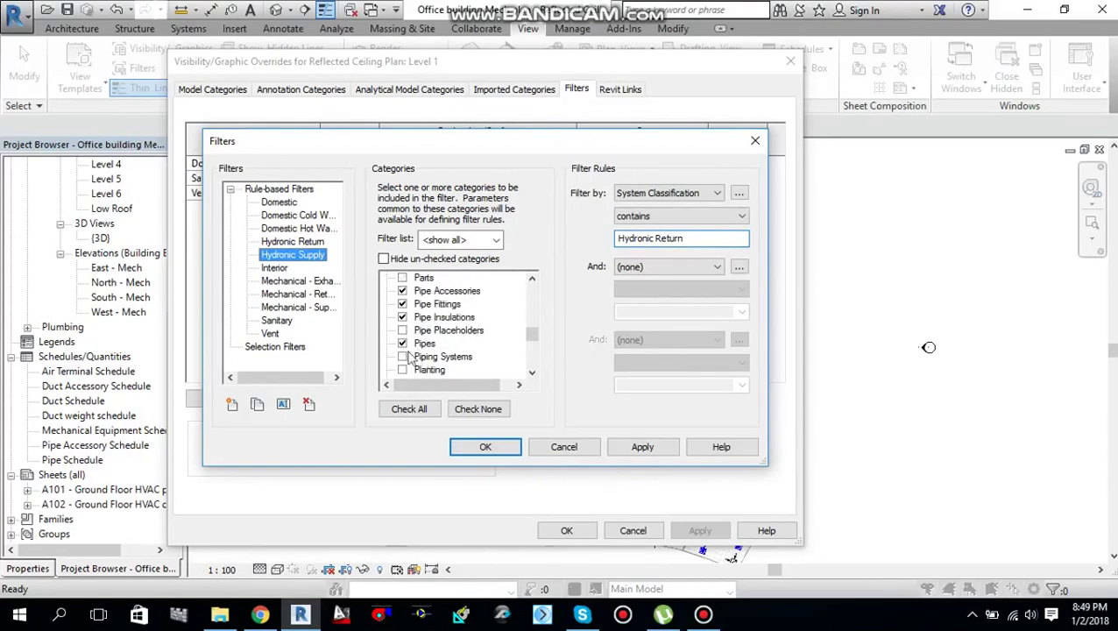
pyautogui.scroll(-2, 428, 362)
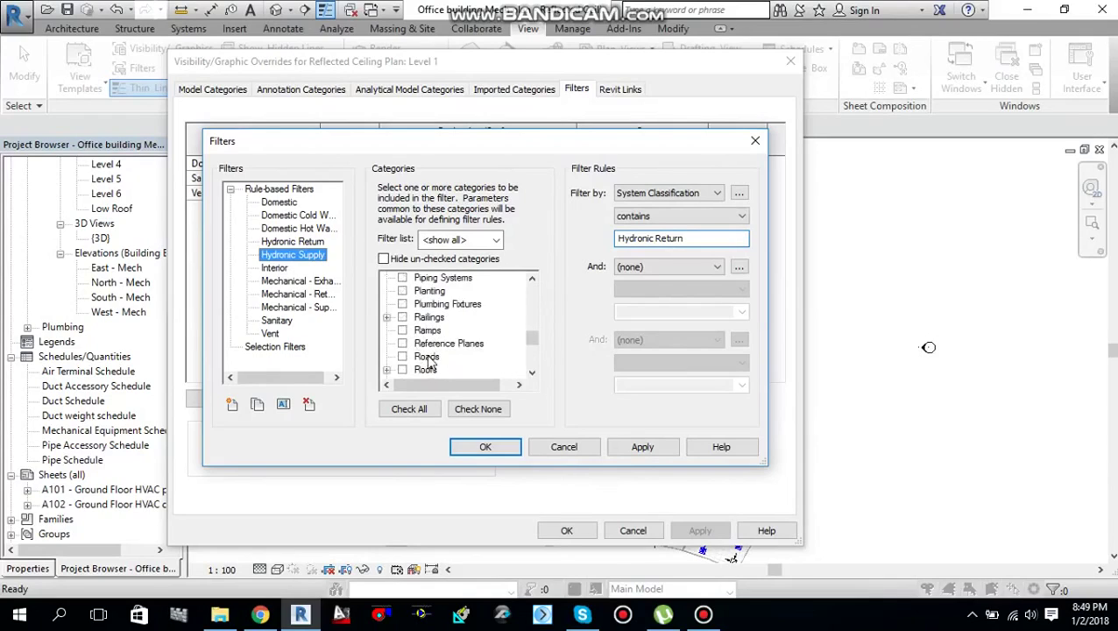
pyautogui.scroll(-1, 428, 362)
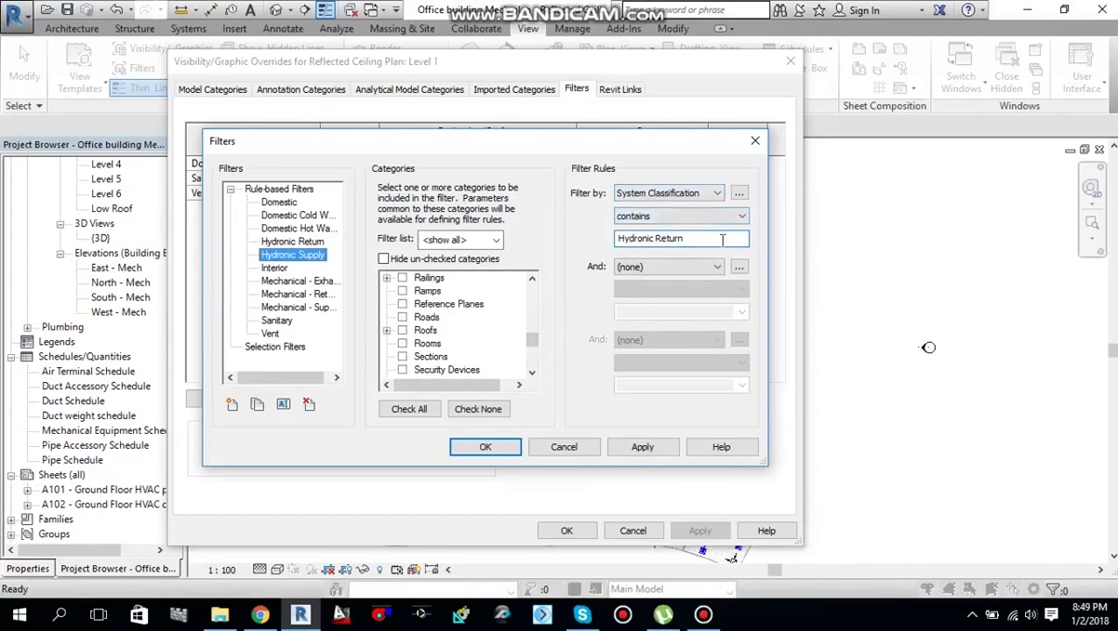
pyautogui.click(736, 216)
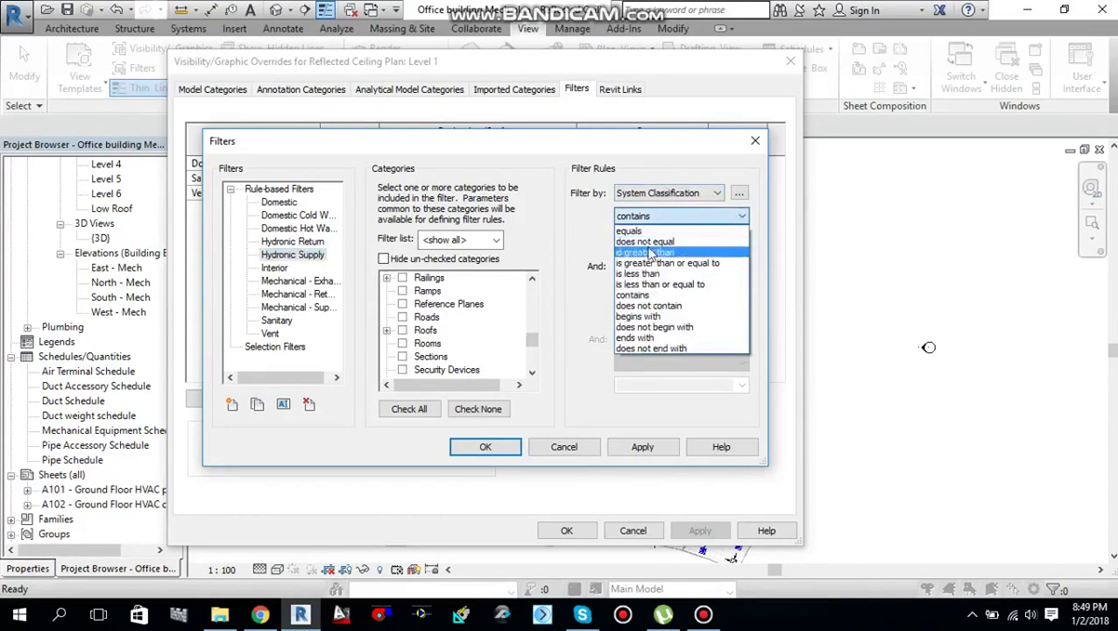
pyautogui.click(653, 231)
pyautogui.click(741, 240)
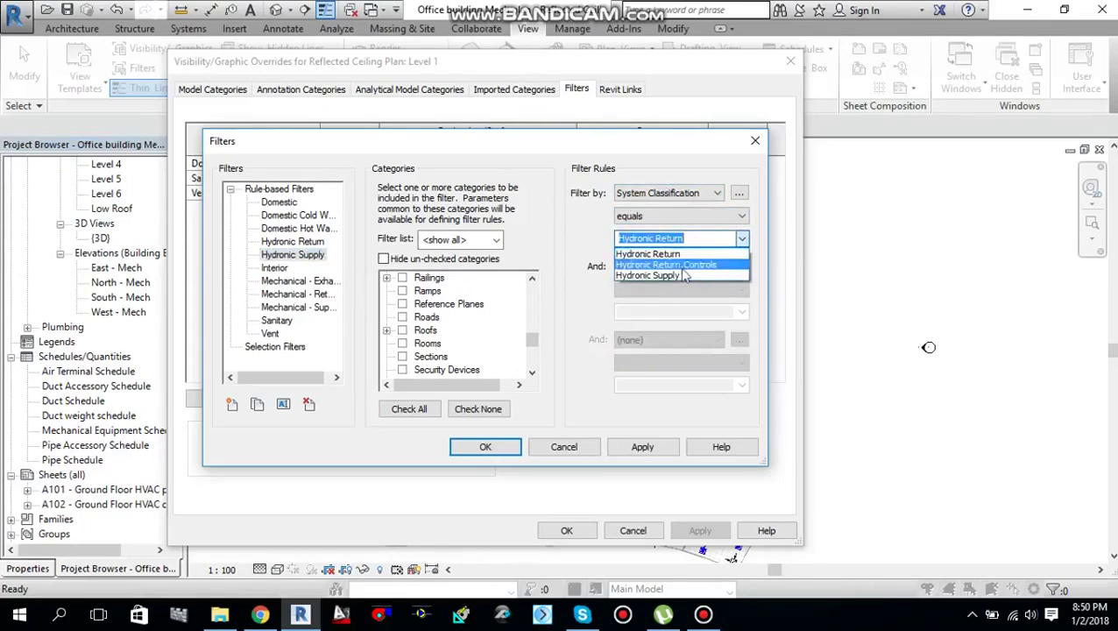
pyautogui.click(677, 273)
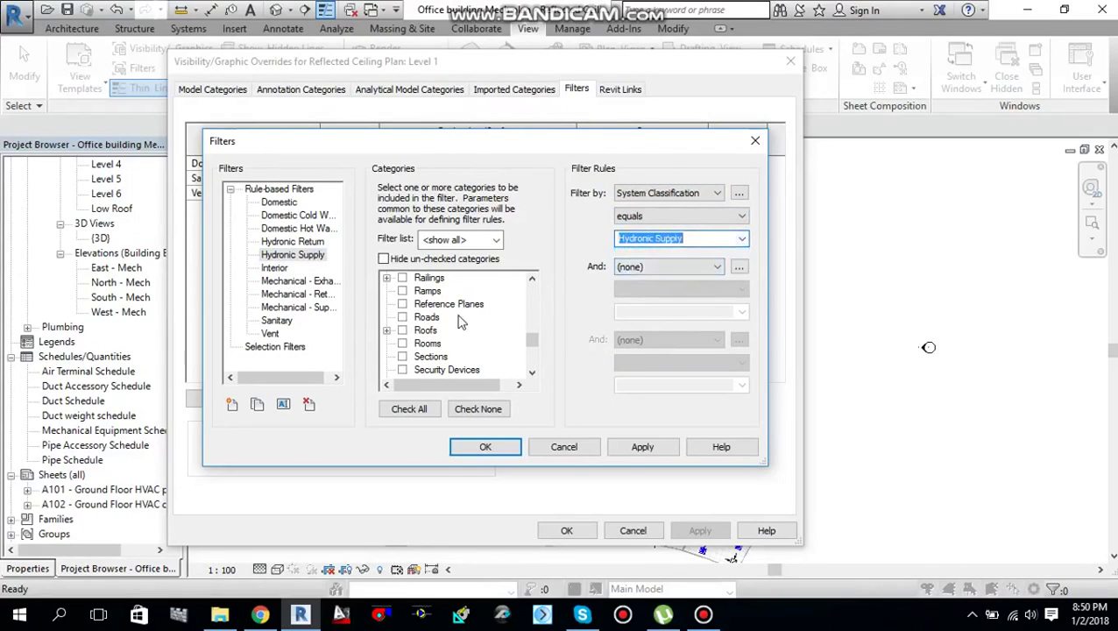
# - Review which pipe categories are included in the Hydronic Return filter
pyautogui.click(302, 253)
pyautogui.click(298, 242)
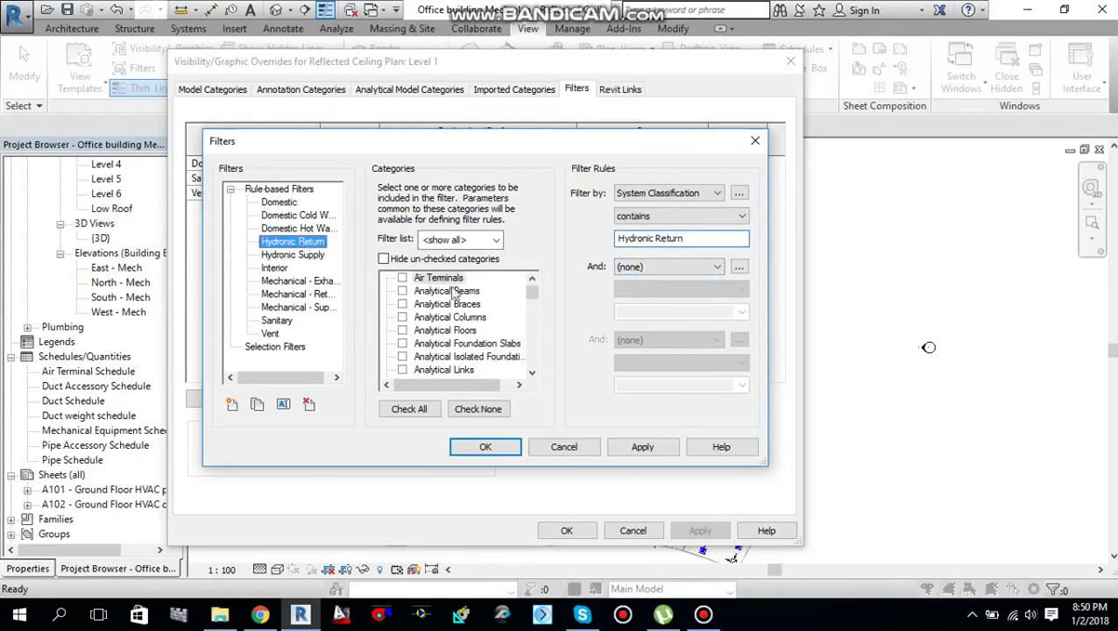
pyautogui.moveTo(533, 299); pyautogui.dragTo(533, 322)
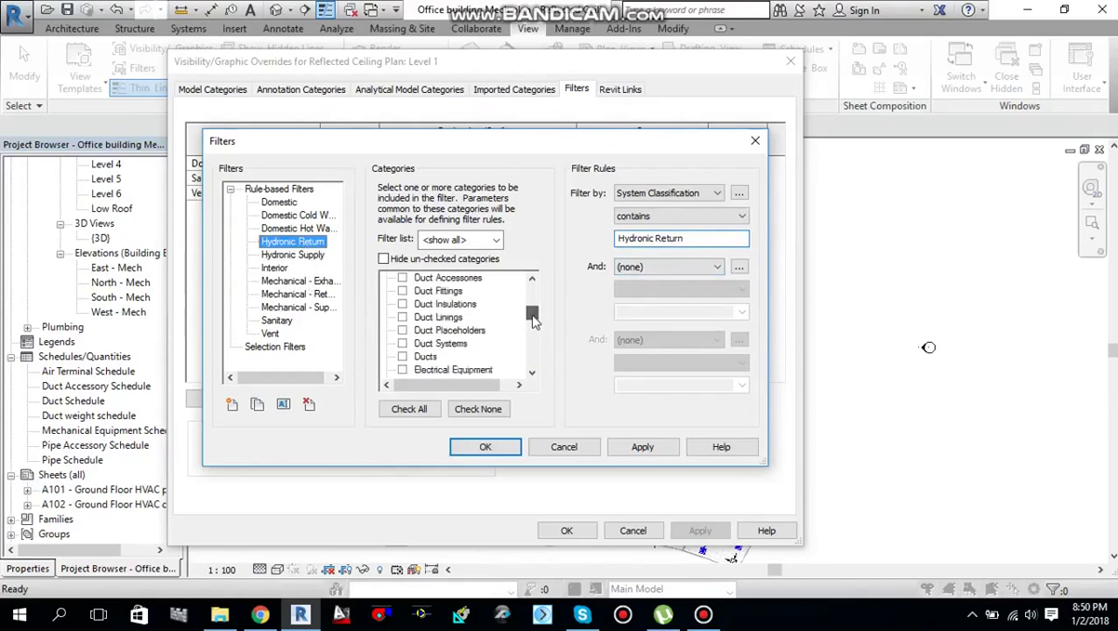
pyautogui.scroll(-5, 478, 347)
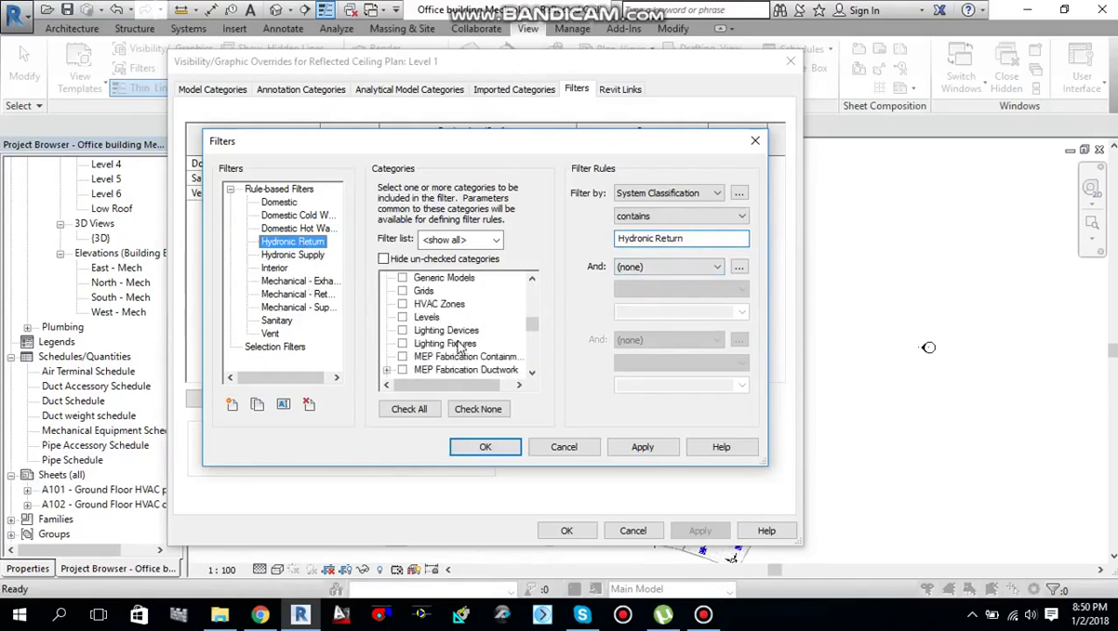
pyautogui.scroll(-3, 460, 346)
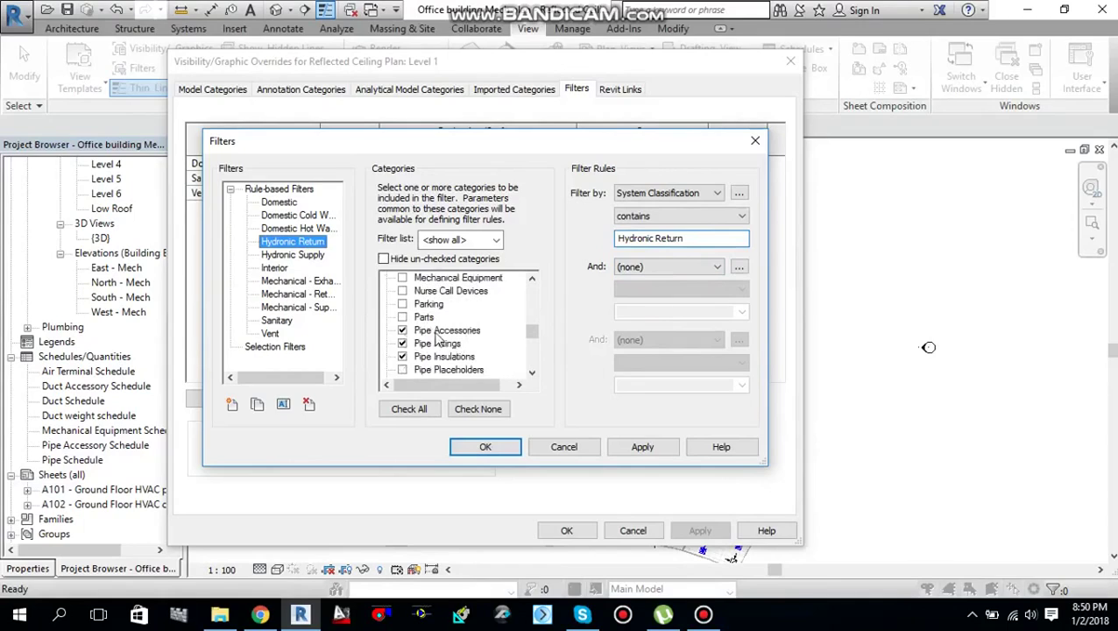
pyautogui.scroll(-1, 438, 340)
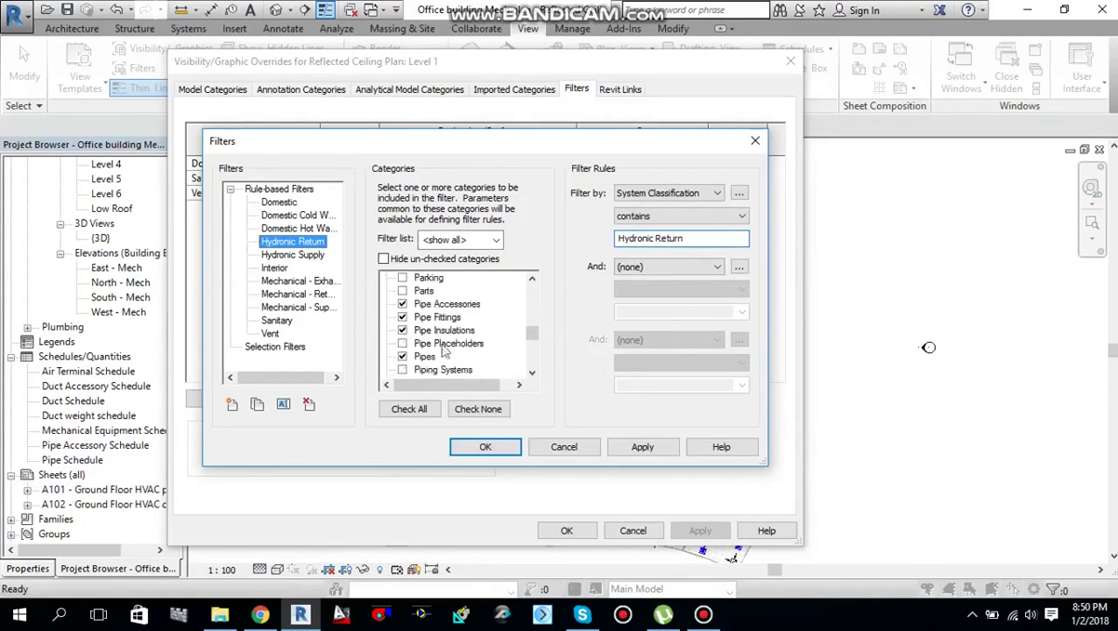
pyautogui.scroll(-2, 432, 360)
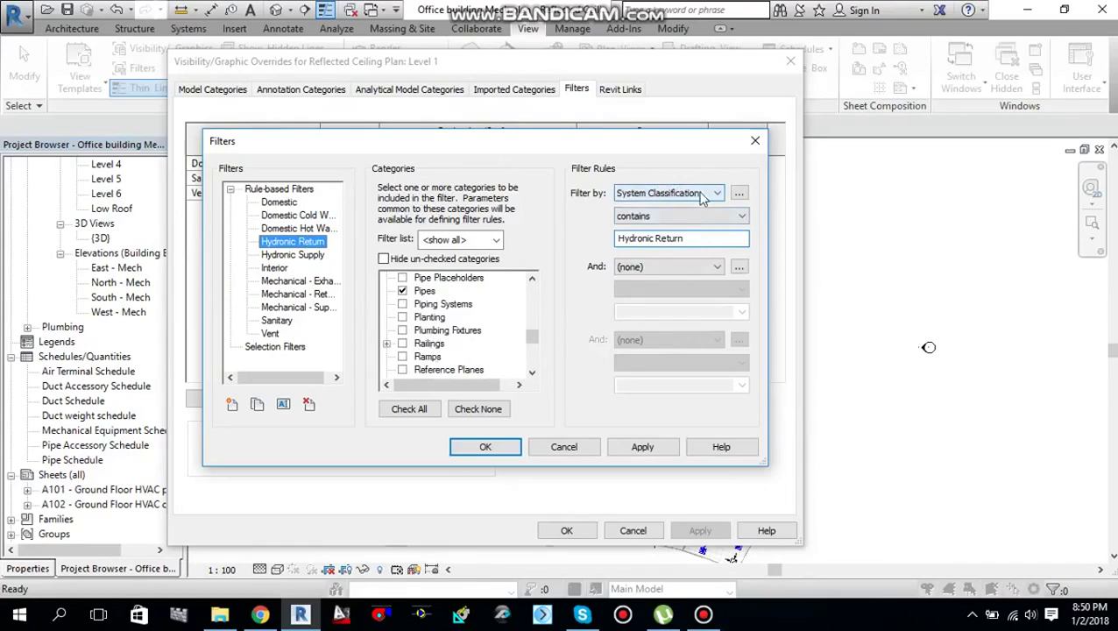
# - Keep the Hydronic Return rule as System Classification contains Hydronic Return, and apply the filter definitions
pyautogui.click(715, 216)
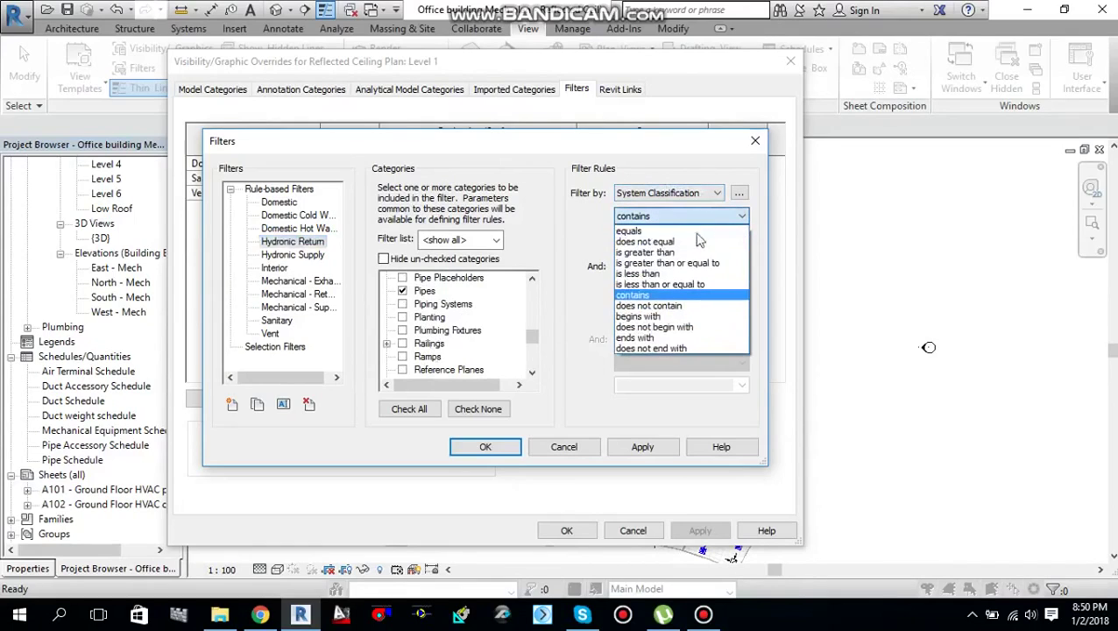
pyautogui.click(689, 301)
pyautogui.click(703, 242)
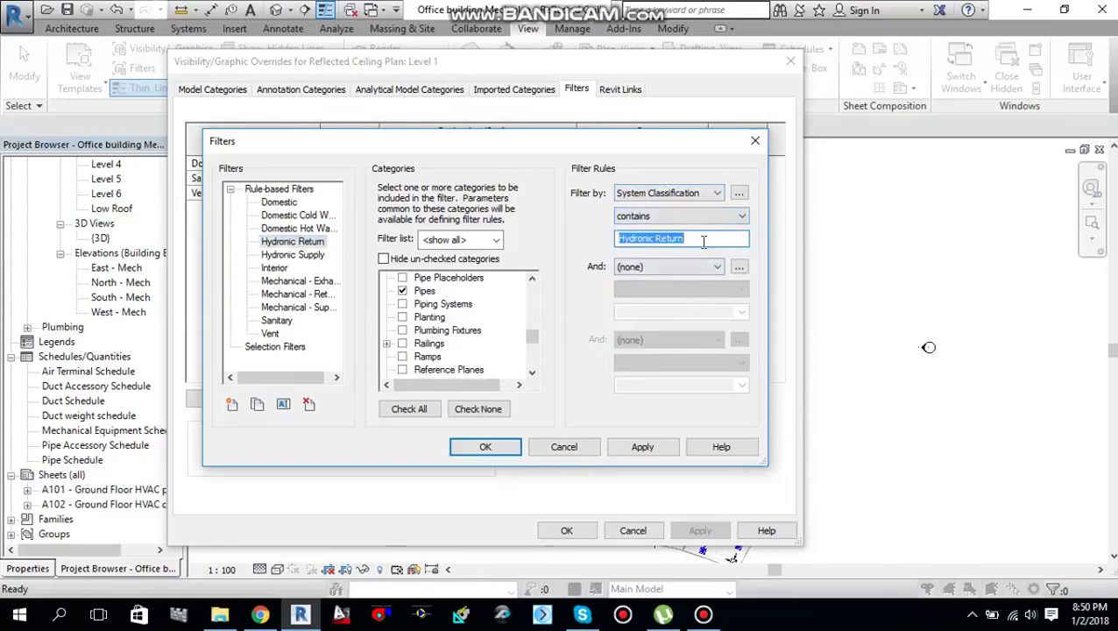
pyautogui.click(723, 238)
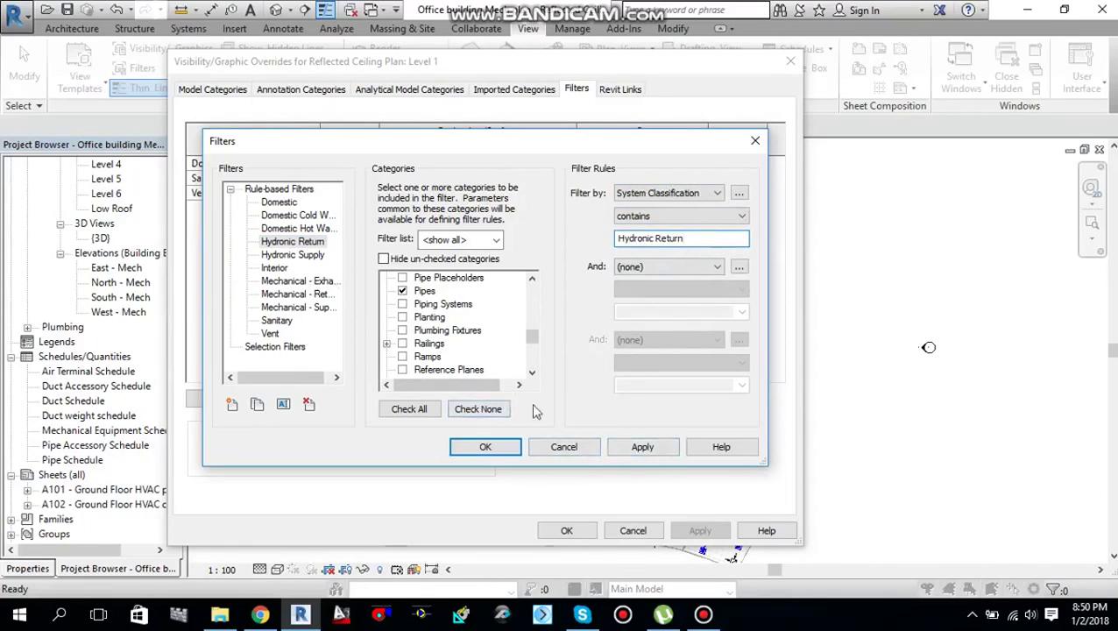
pyautogui.click(641, 447)
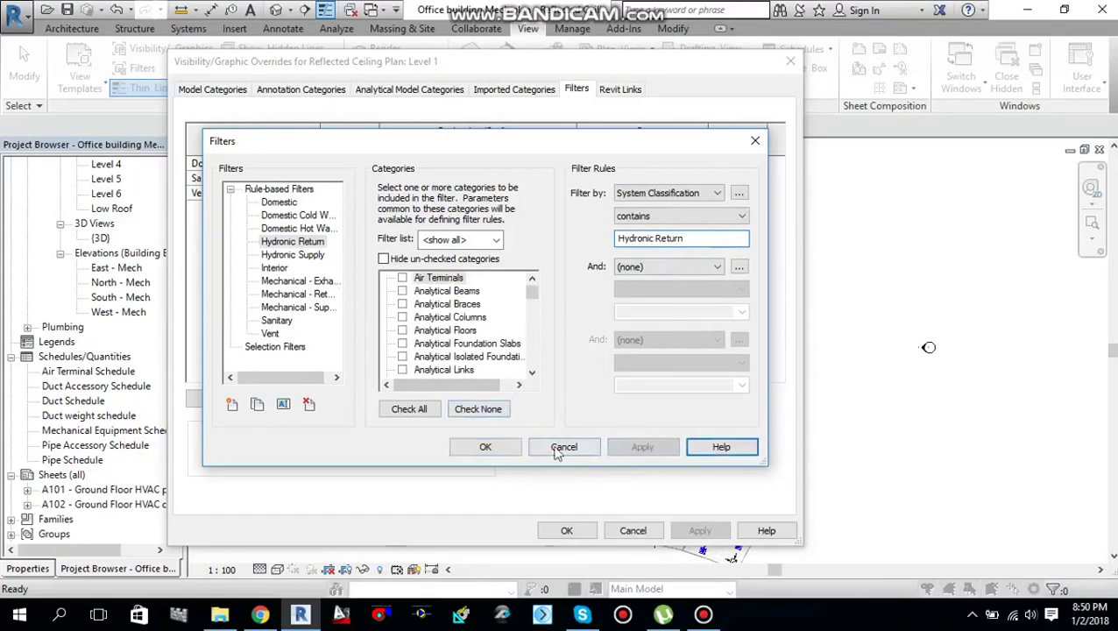
pyautogui.click(493, 448)
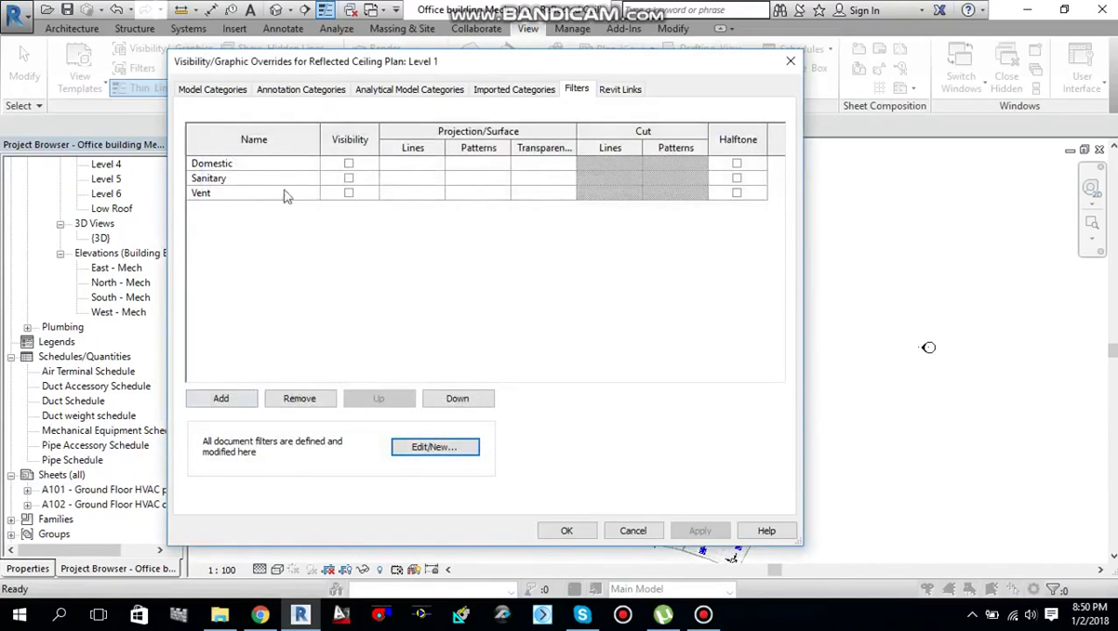
# - Add the Mechanical - Supply, Mechanical - Return, Hydronic Return and Hydronic Supply filters to the Level 1 ceiling plan
pyautogui.click(222, 400)
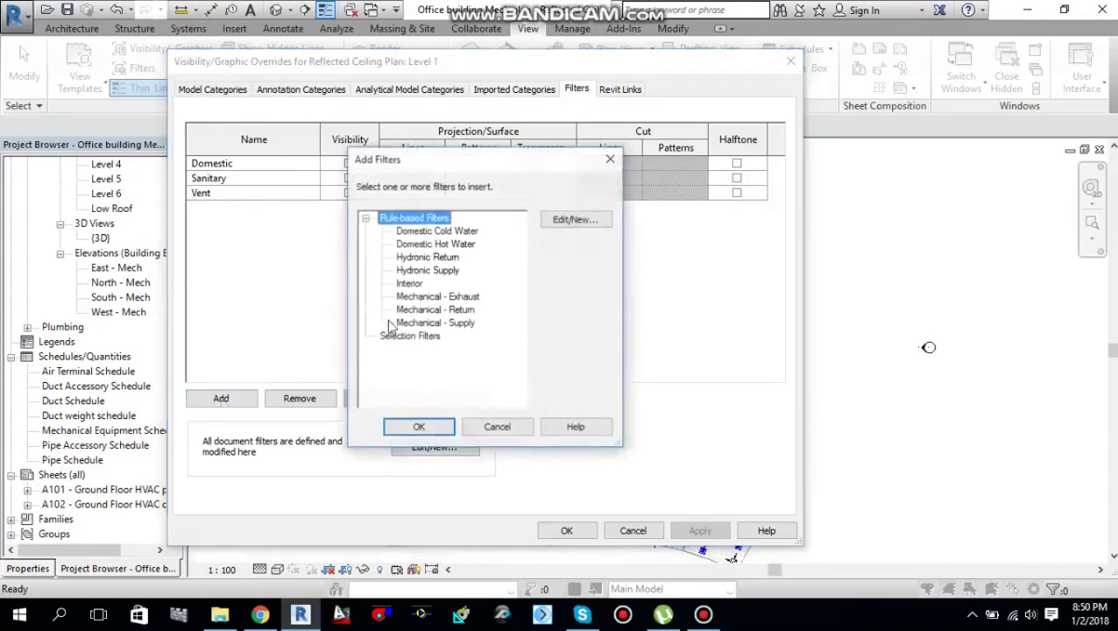
pyautogui.click(459, 323)
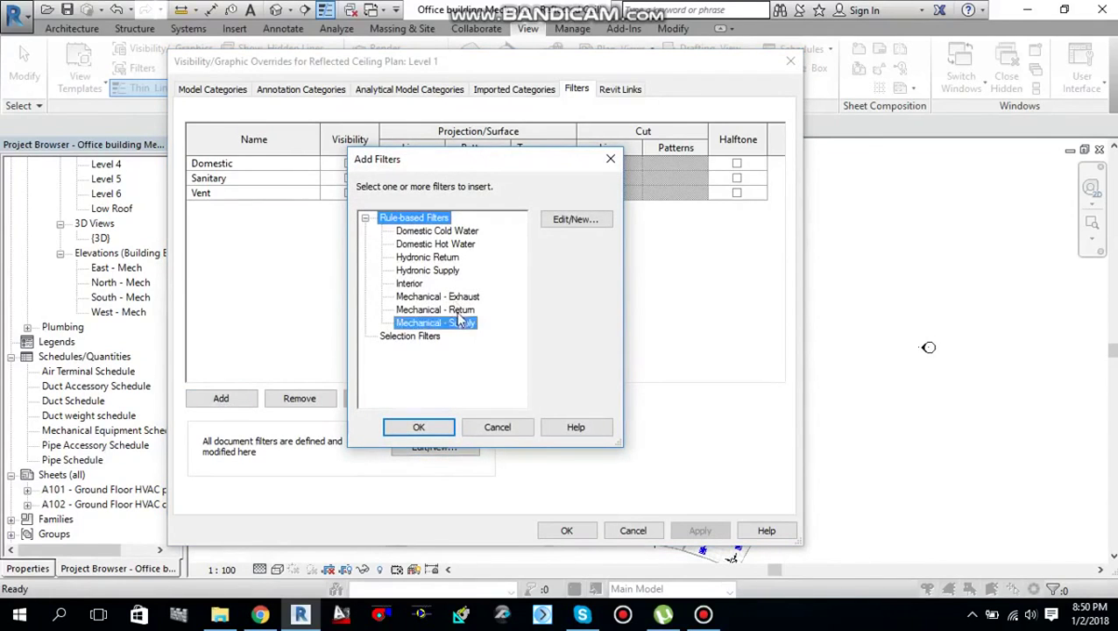
pyautogui.keyDown('ctrl'); pyautogui.click(456, 310); pyautogui.keyUp('ctrl')
pyautogui.keyDown('ctrl'); pyautogui.click(448, 271); pyautogui.keyUp('ctrl')
pyautogui.keyDown('ctrl'); pyautogui.click(449, 256); pyautogui.keyUp('ctrl')
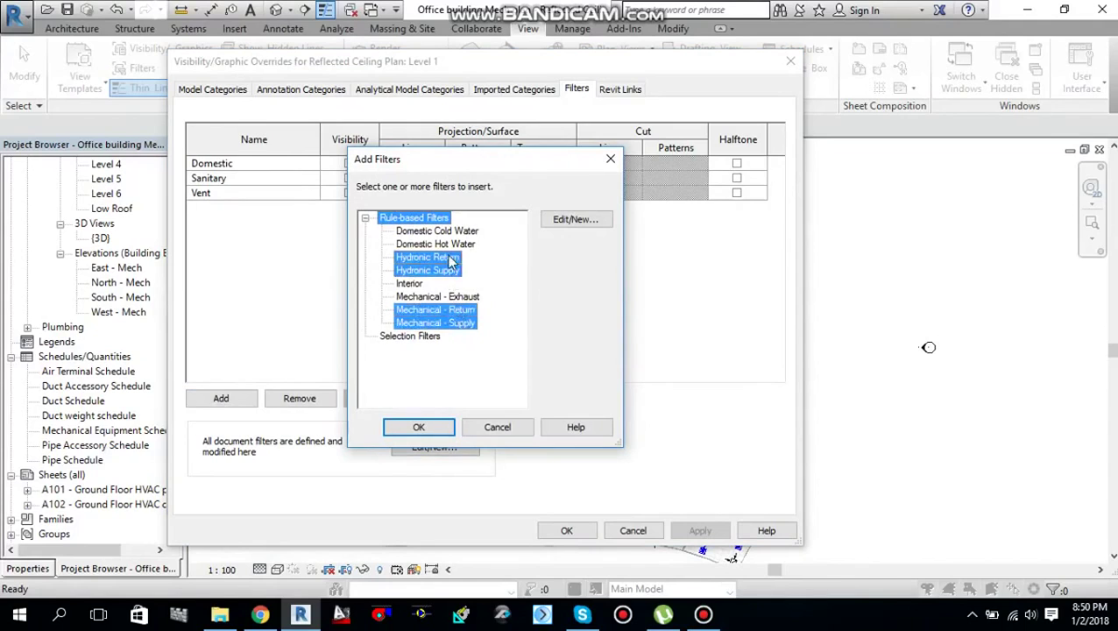
pyautogui.click(420, 427)
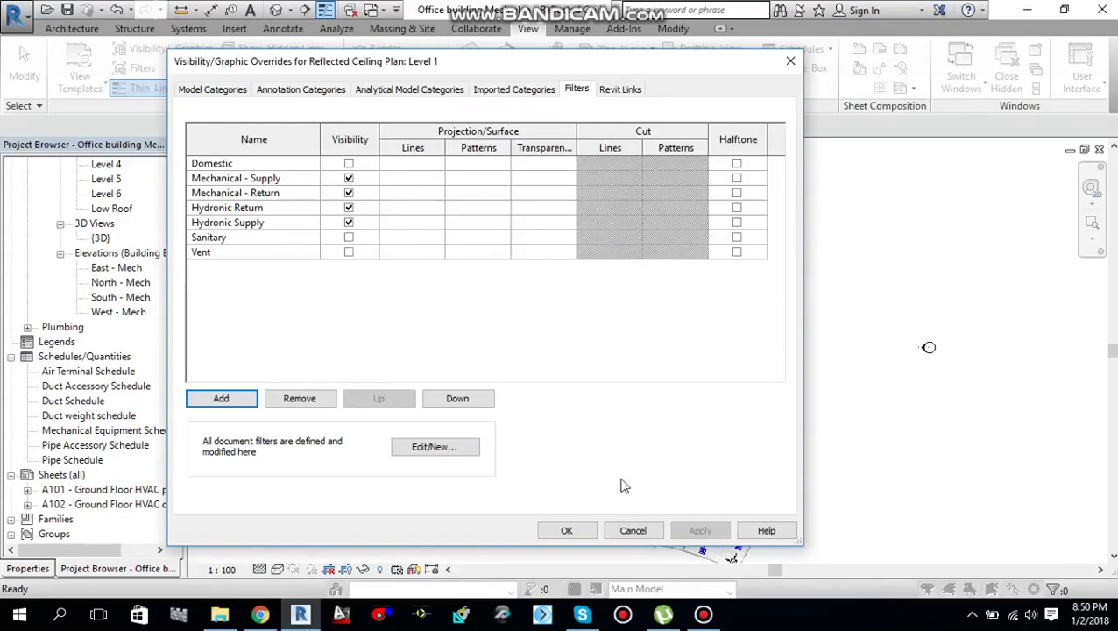
pyautogui.click(568, 531)
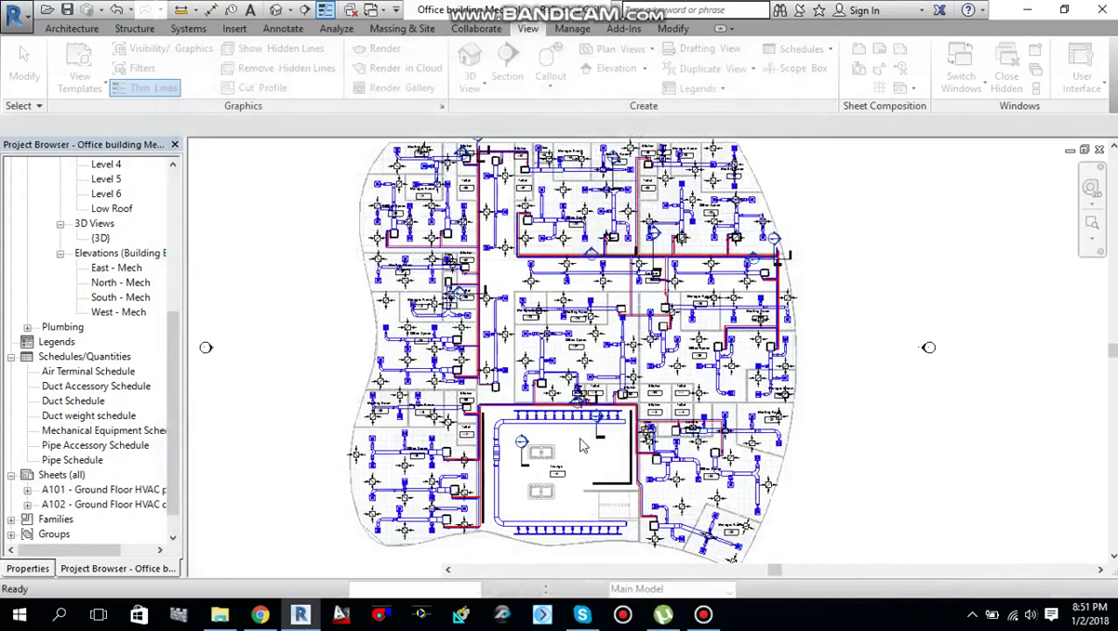
# - Turn off the visibility of the Mechanical - Return, Hydronic Return and Hydronic Supply filters in the Level 1 ceiling plan
pyautogui.scroll(3, 424, 492)
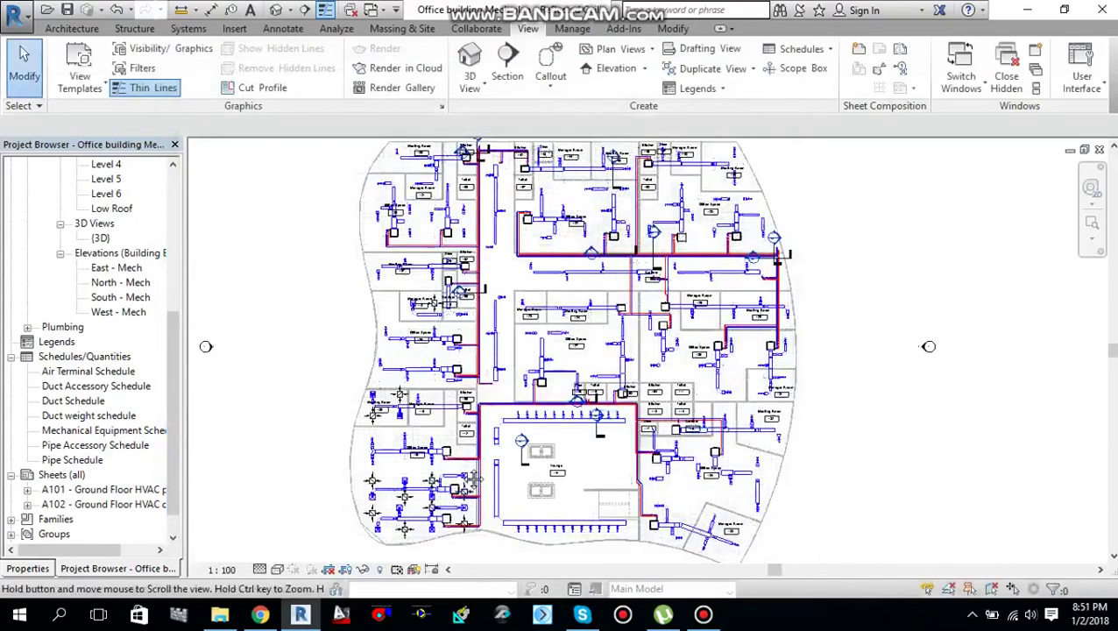
pyautogui.scroll(1, 442, 474)
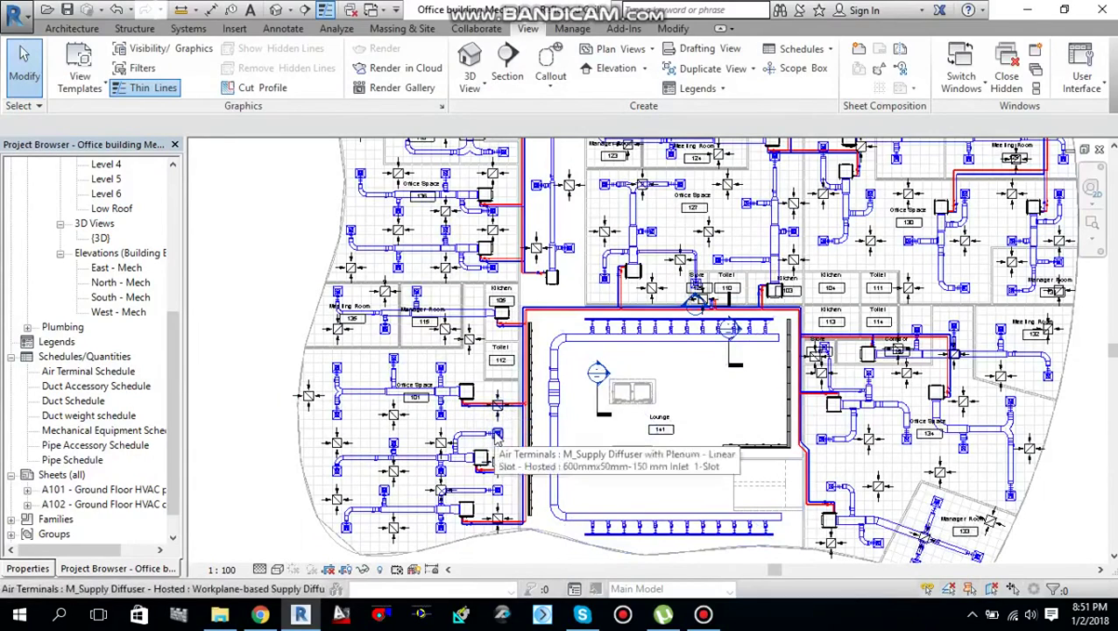
pyautogui.click(171, 48)
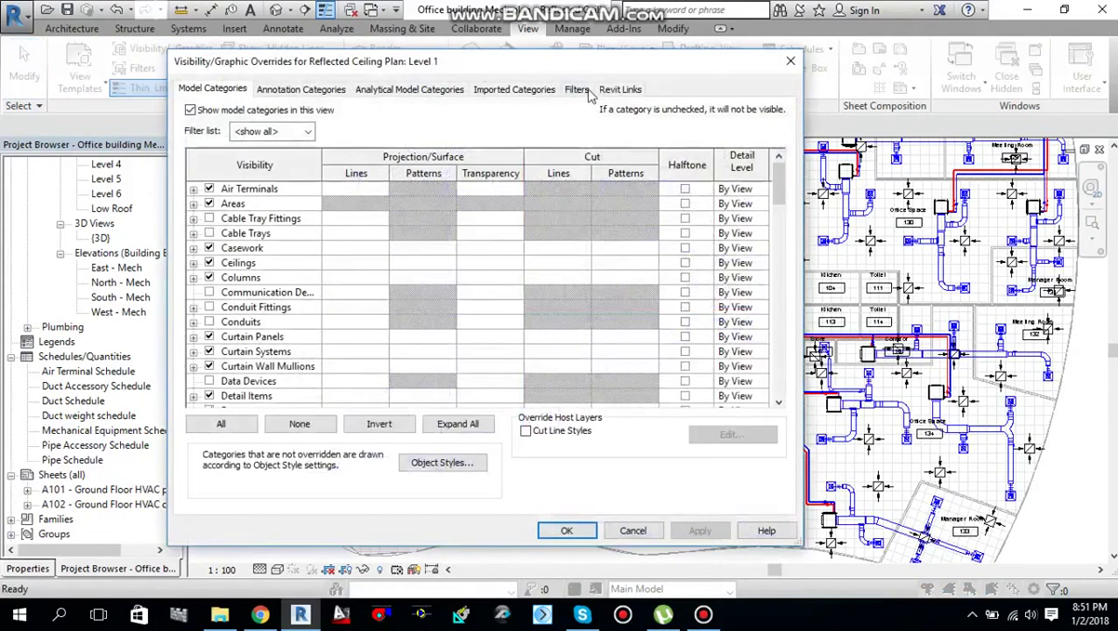
pyautogui.click(580, 91)
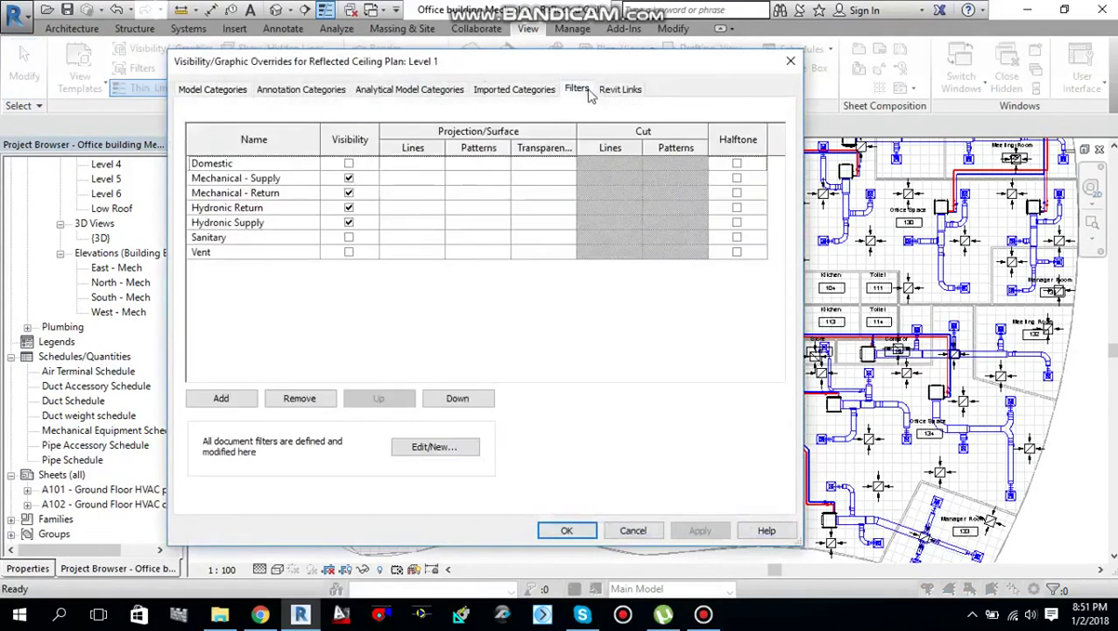
pyautogui.click(349, 195)
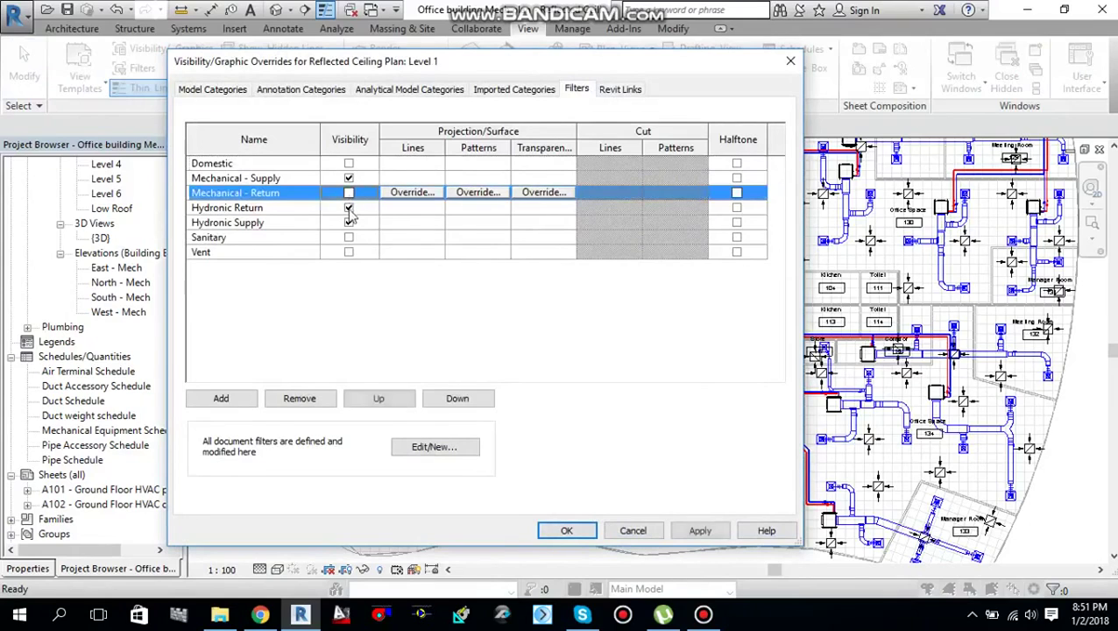
pyautogui.click(349, 209)
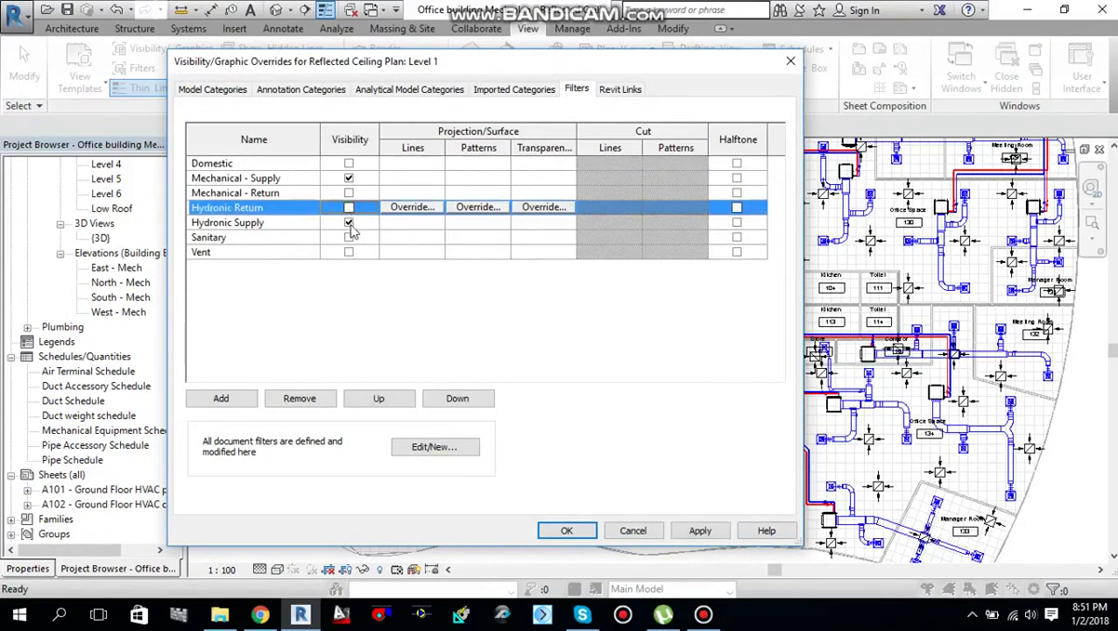
pyautogui.click(349, 224)
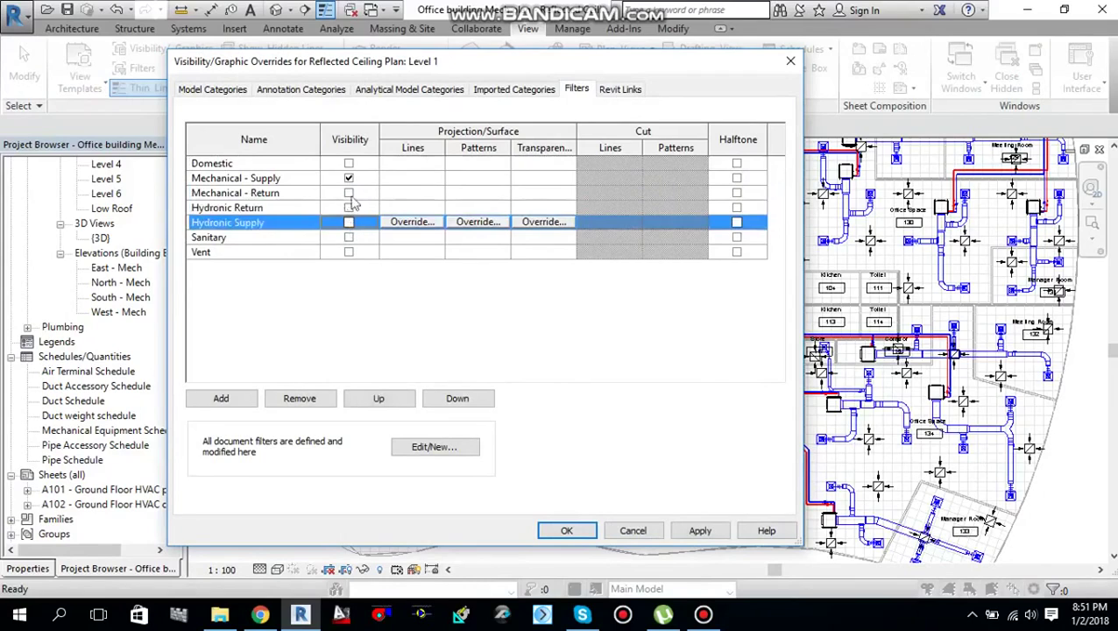
pyautogui.click(697, 532)
pyautogui.click(579, 535)
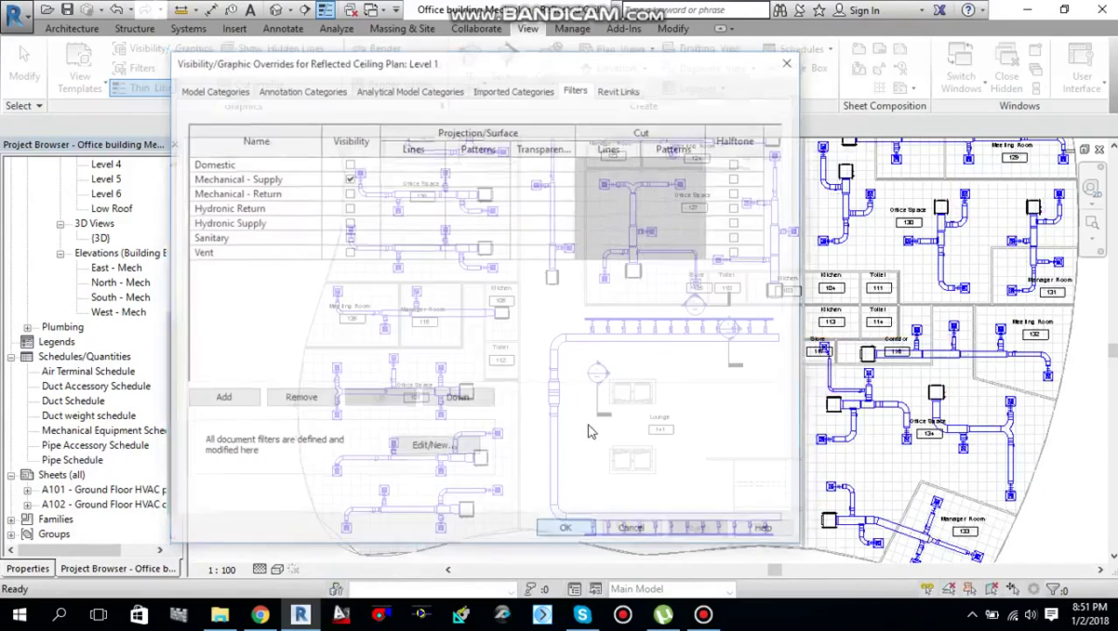
# - Turn the visibility of the Mechanical - Return, Hydronic Return and Hydronic Supply filters back on in the Level 1 ceiling plan
pyautogui.scroll(3, 368, 440)
pyautogui.scroll(1, 369, 440)
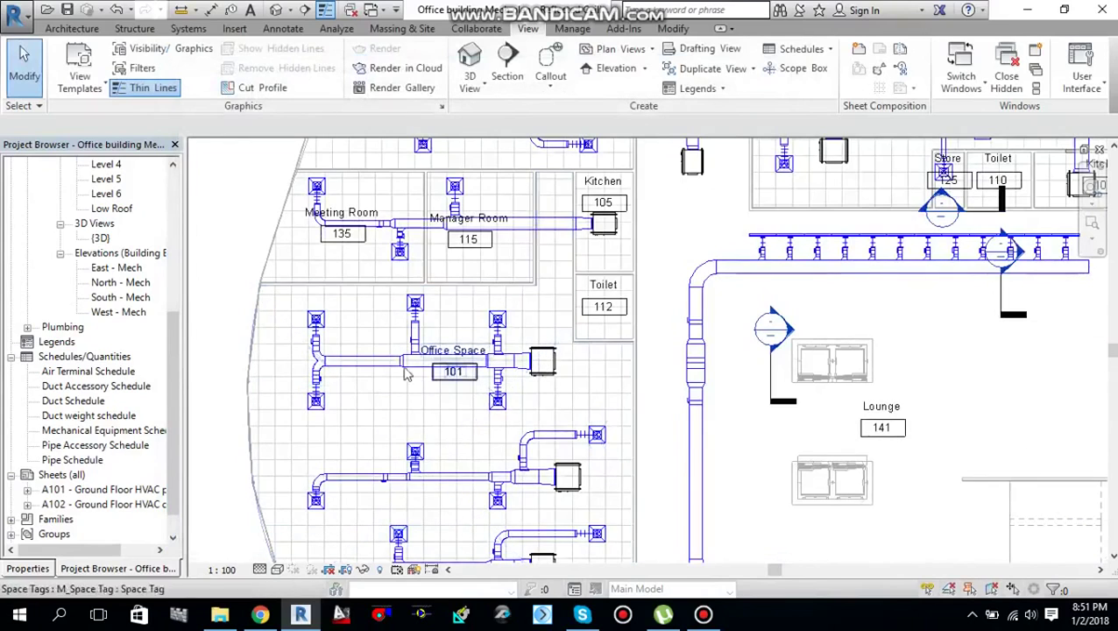
pyautogui.scroll(1, 316, 355)
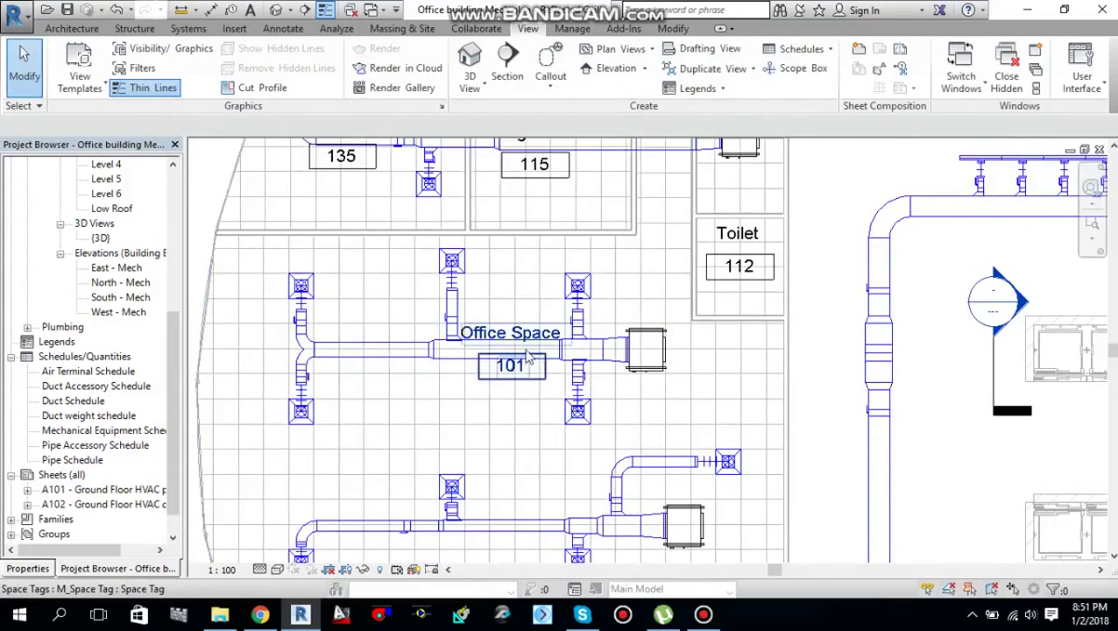
pyautogui.scroll(-3, 529, 355)
pyautogui.moveTo(593, 276); pyautogui.dragTo(530, 283, button='middle')
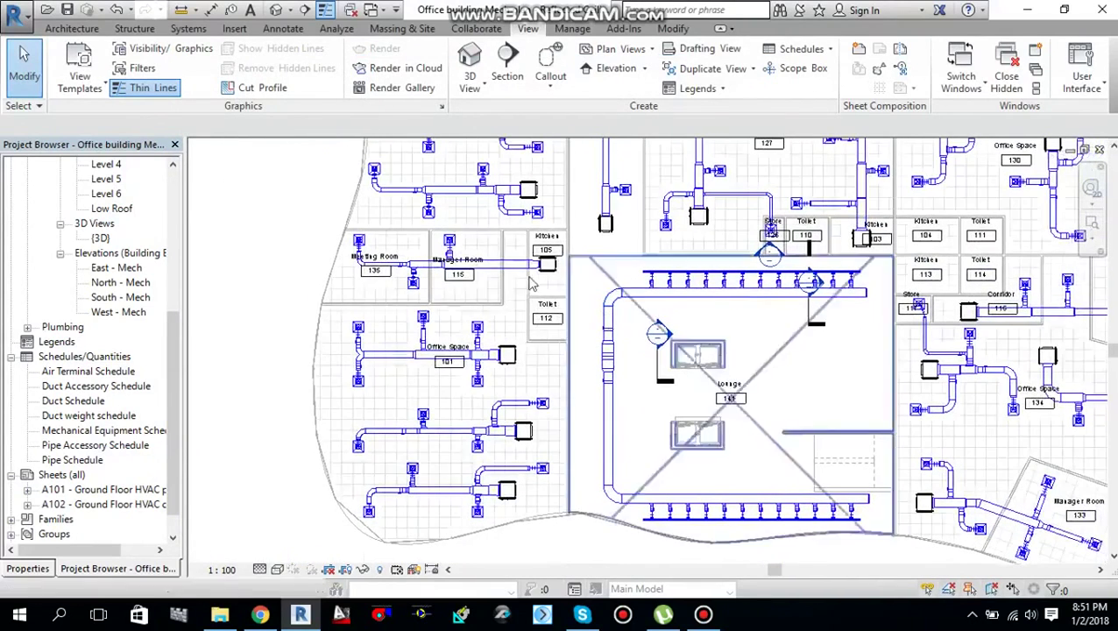
pyautogui.click(188, 52)
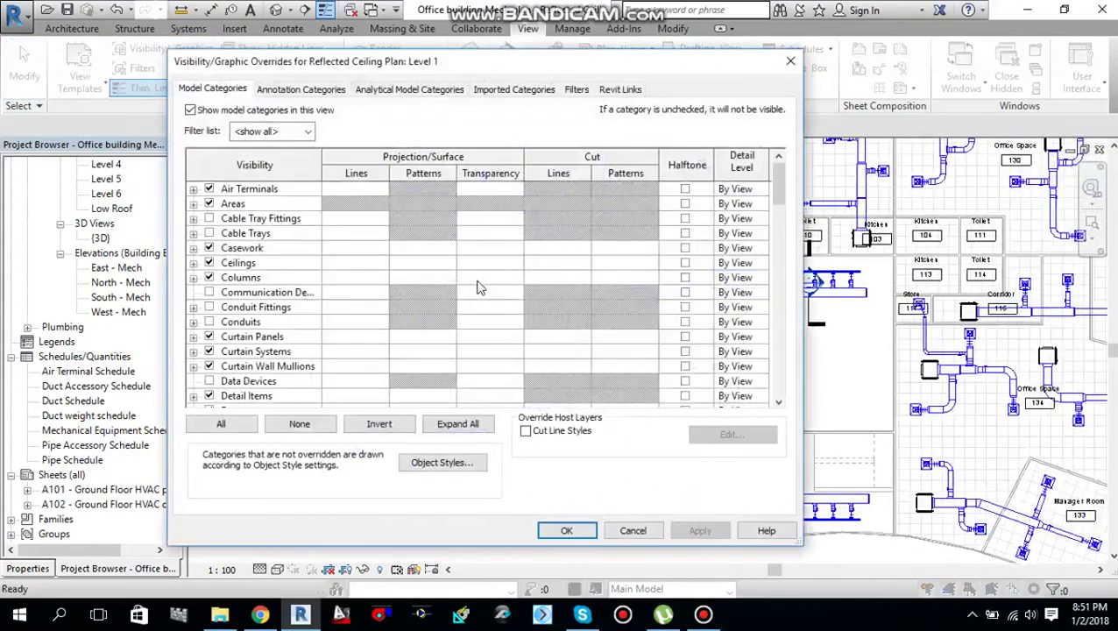
pyautogui.click(576, 90)
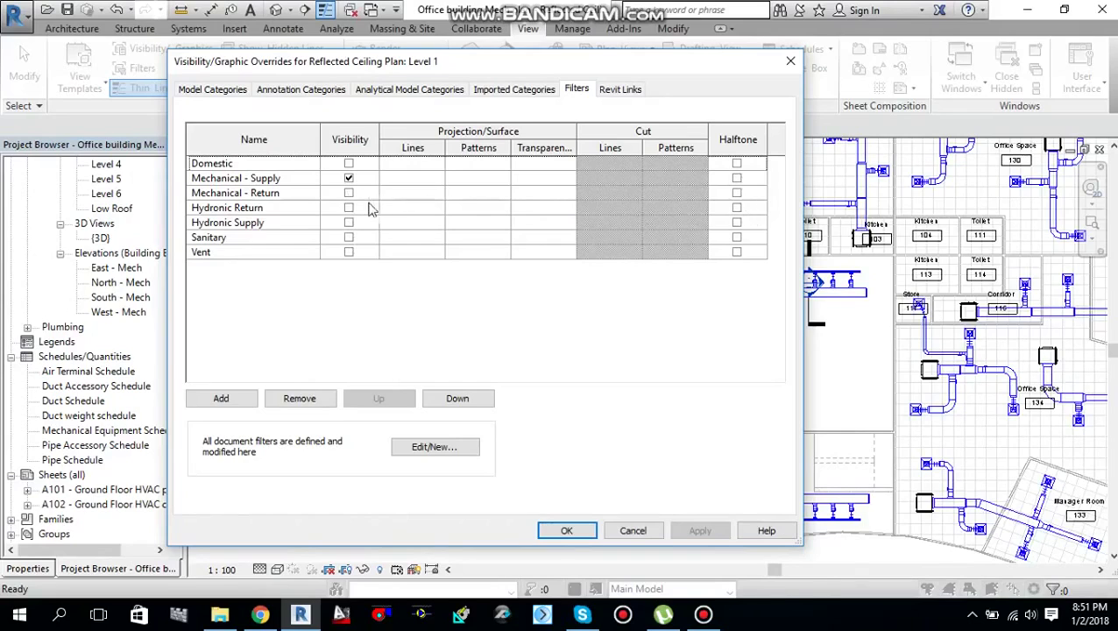
pyautogui.click(349, 194)
pyautogui.click(349, 208)
pyautogui.click(349, 222)
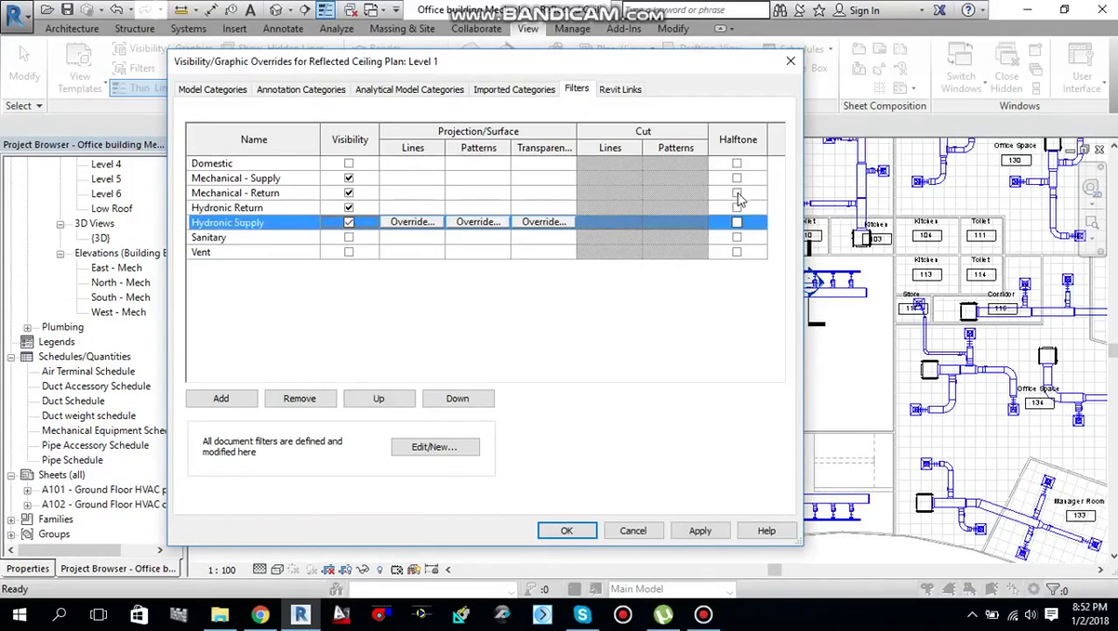
# - Enable halftone for the Mechanical - Return, Hydronic Return and Hydronic Supply filters and apply the overrides to the view
pyautogui.click(737, 193)
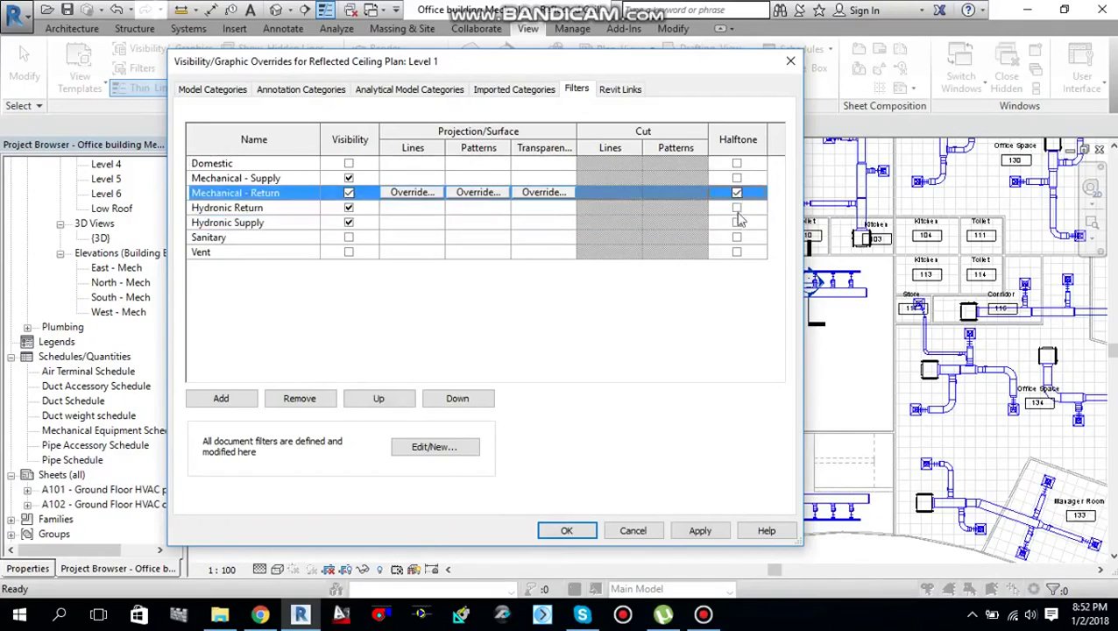
pyautogui.click(737, 207)
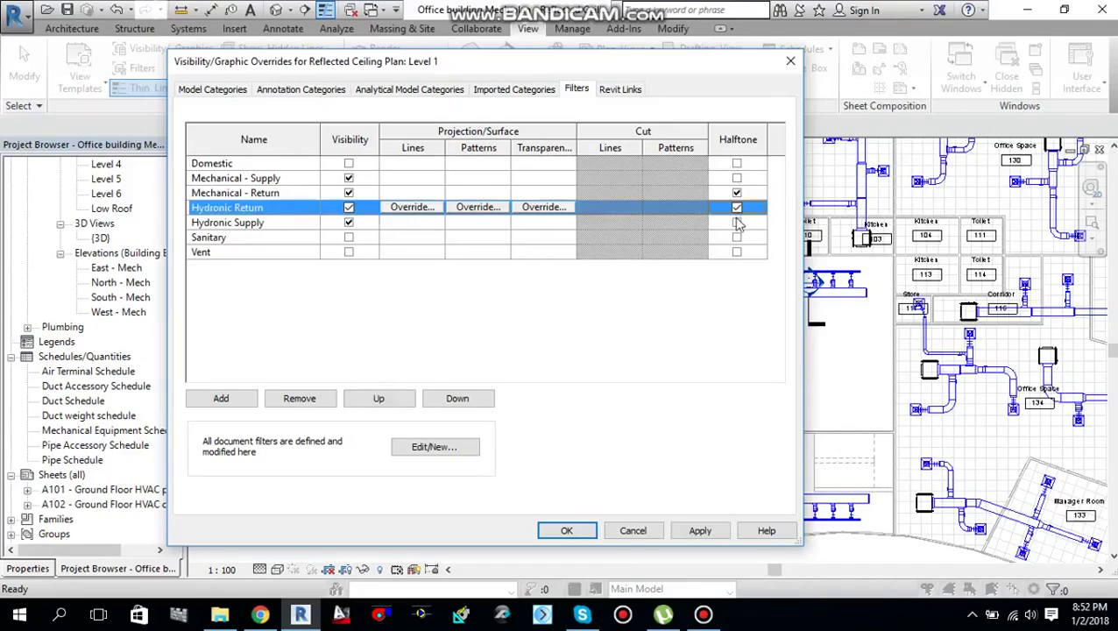
pyautogui.click(738, 222)
pyautogui.click(700, 530)
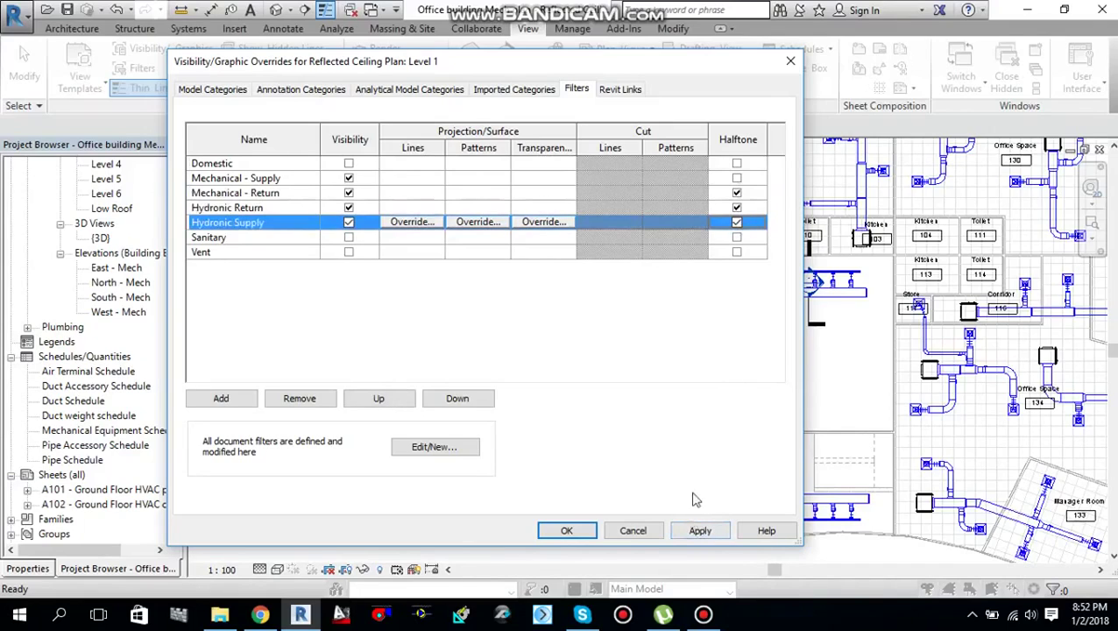
pyautogui.click(701, 532)
pyautogui.click(701, 532)
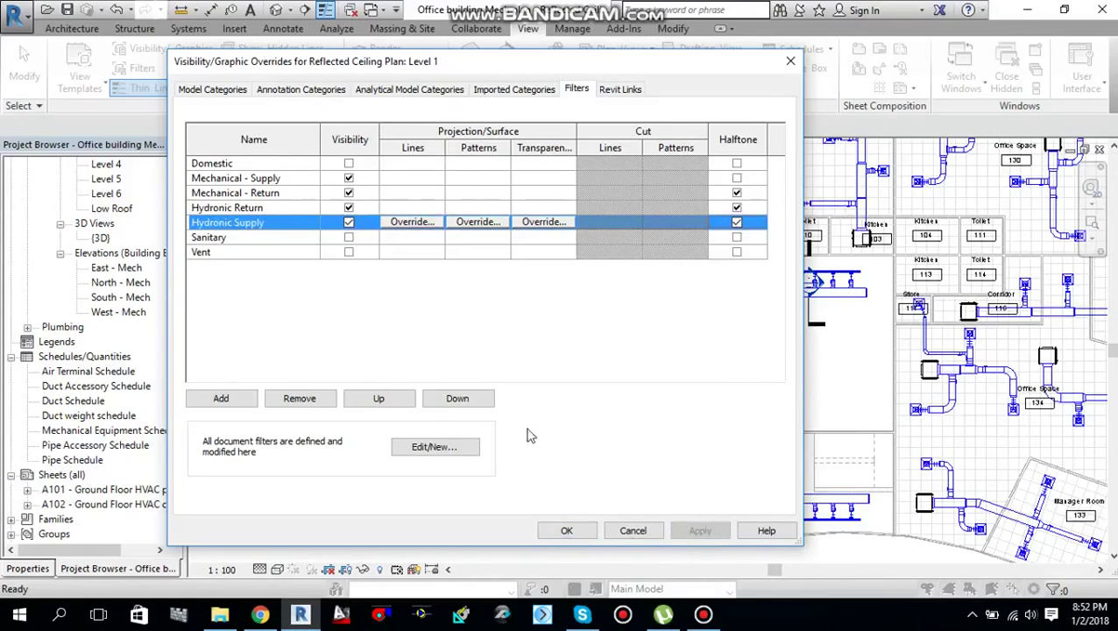
pyautogui.press('Return')
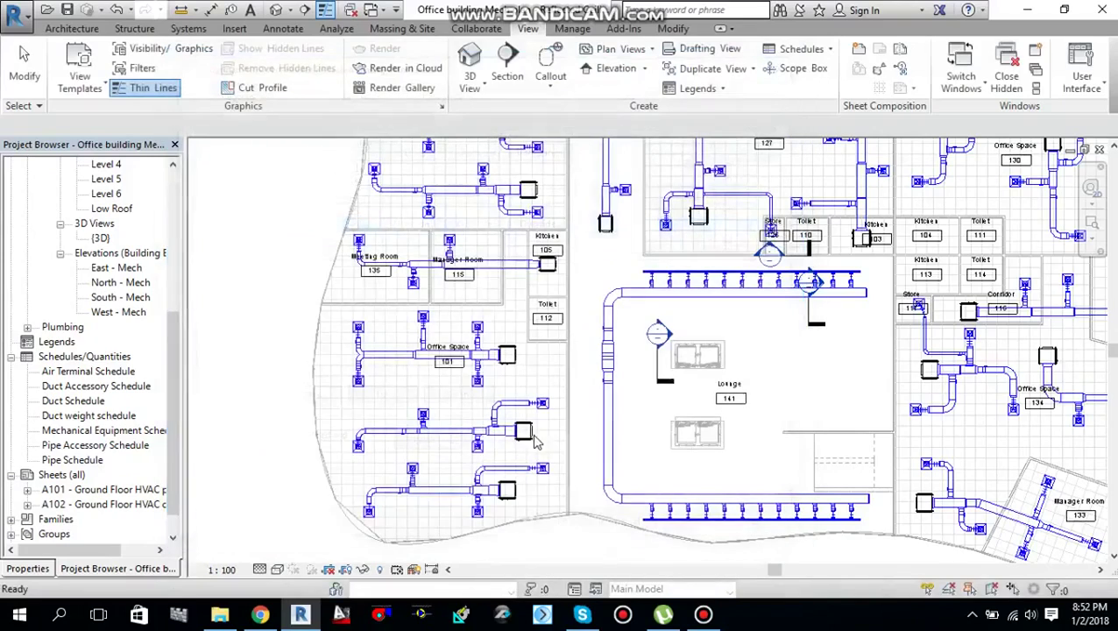
# - Examine how the halftone override displays the return diffusers and hydronic pipes around Office Space 101
pyautogui.scroll(4, 456, 412)
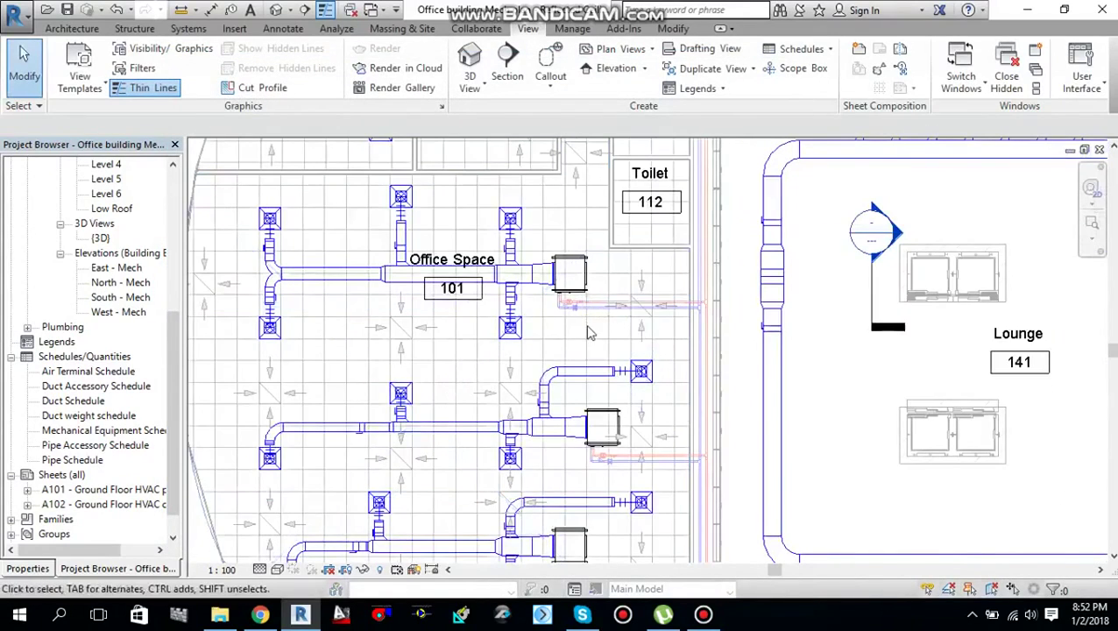
pyautogui.scroll(2, 592, 324)
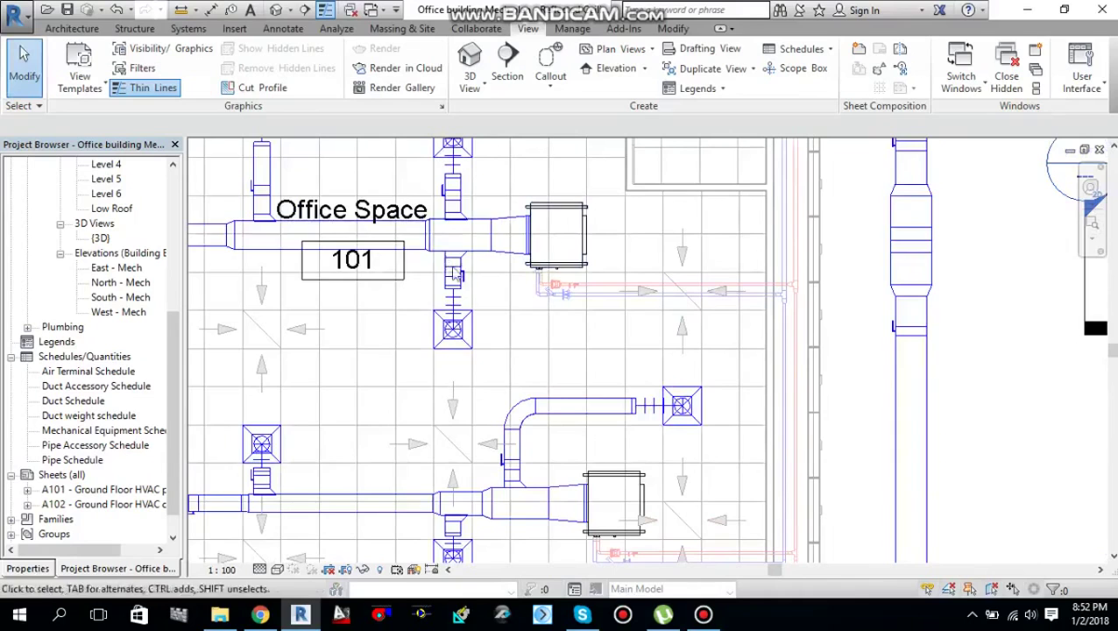
pyautogui.scroll(-3, 412, 307)
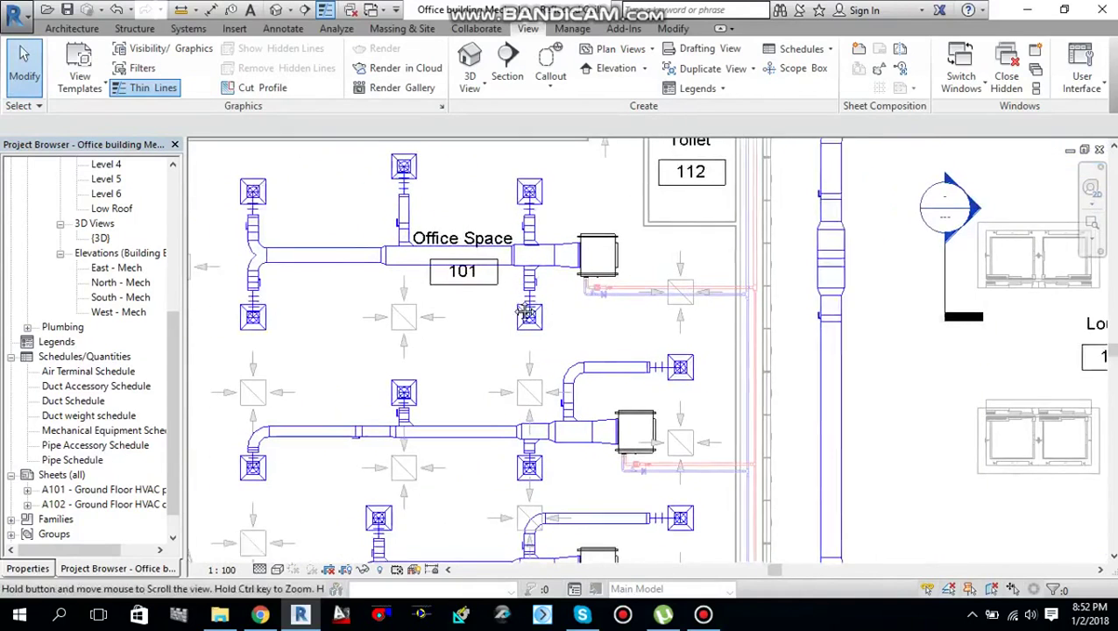
pyautogui.moveTo(355, 269); pyautogui.dragTo(380, 269, button='middle')
pyautogui.scroll(1, 377, 302)
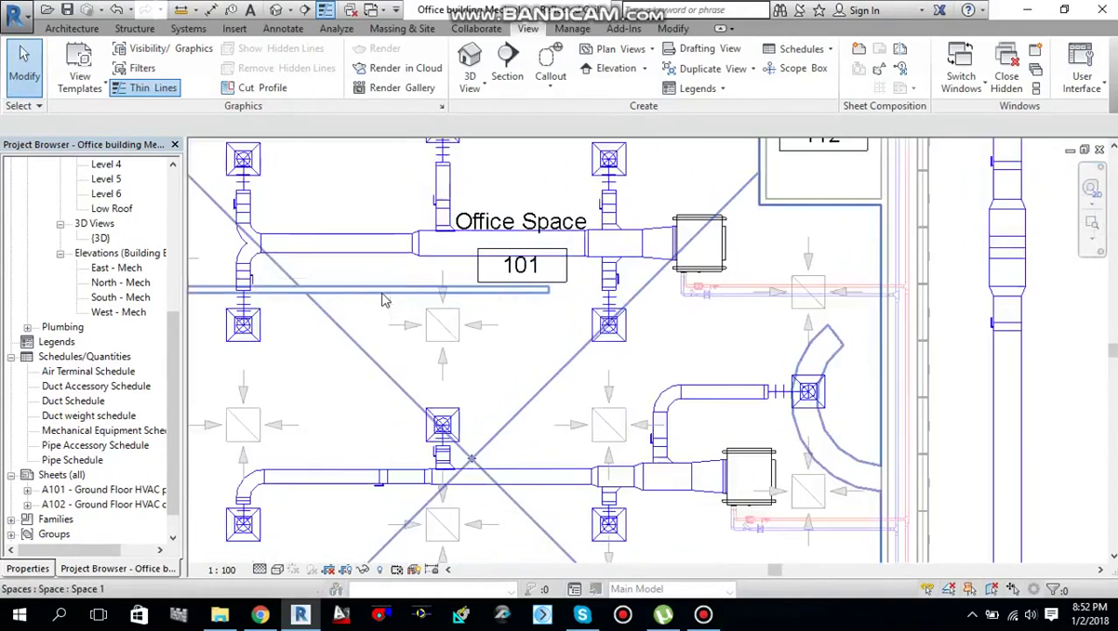
pyautogui.scroll(-2, 382, 299)
pyautogui.moveTo(464, 298); pyautogui.dragTo(465, 349, button='middle')
pyautogui.scroll(-1, 464, 348)
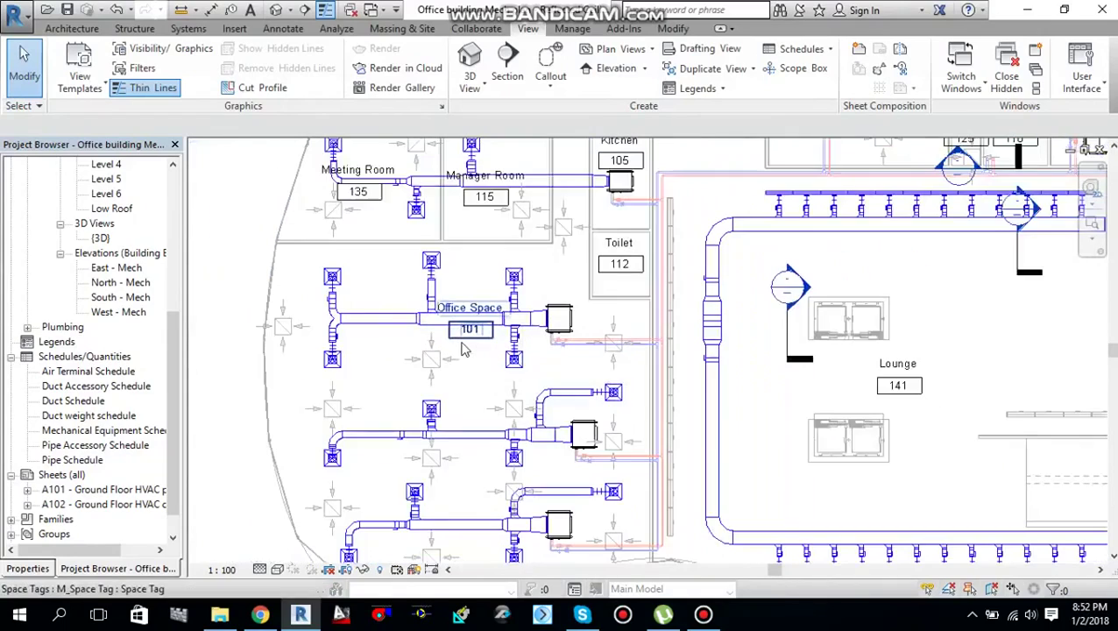
# - Remove the halftone override from the Mechanical - Return, Hydronic Return and Hydronic Supply filters in the Level 1 ceiling plan
pyautogui.press('v')
pyautogui.press('v')
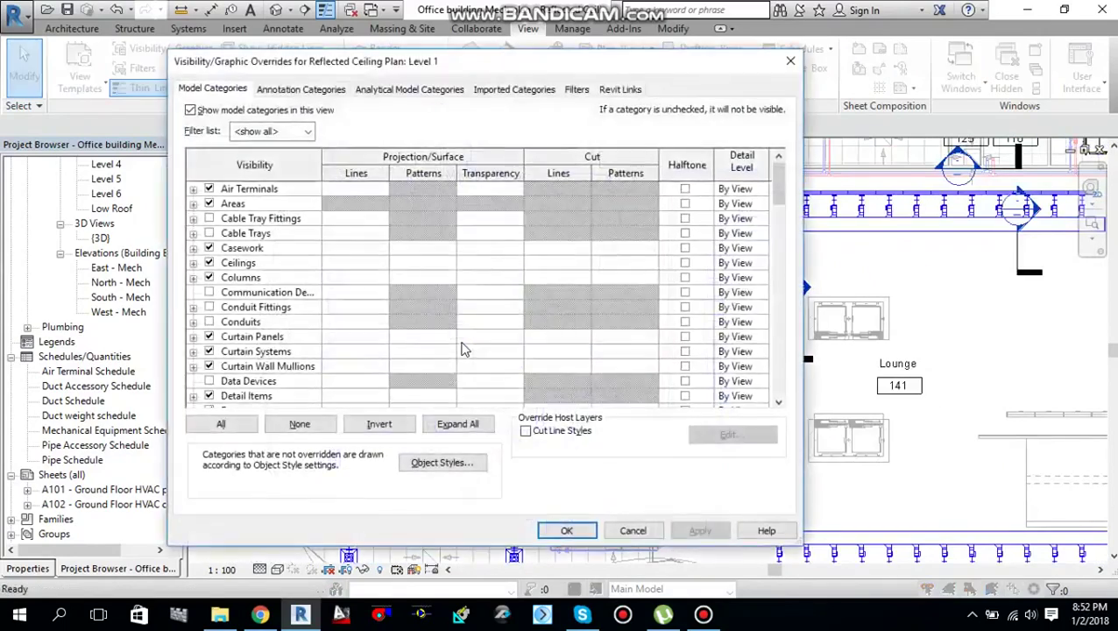
pyautogui.click(577, 90)
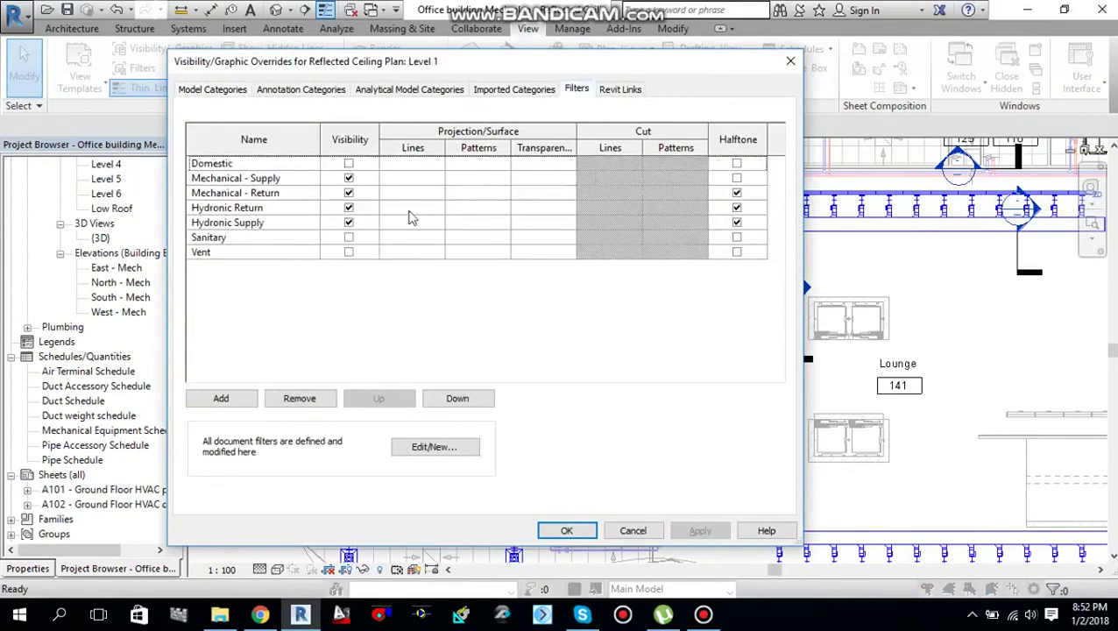
pyautogui.click(736, 193)
pyautogui.click(737, 208)
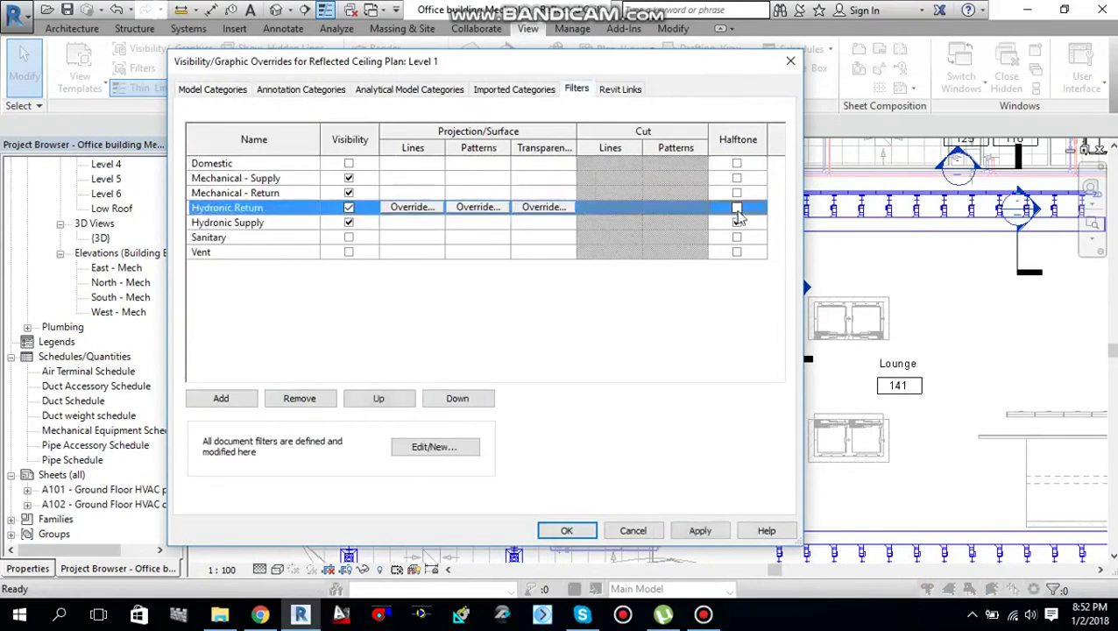
pyautogui.click(737, 223)
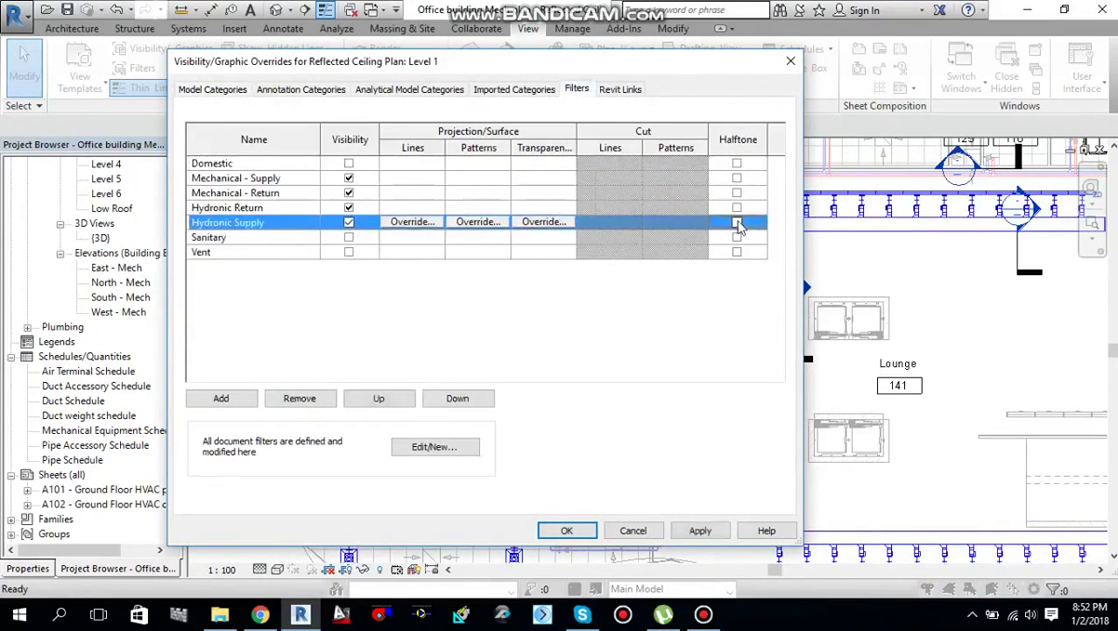
pyautogui.click(701, 531)
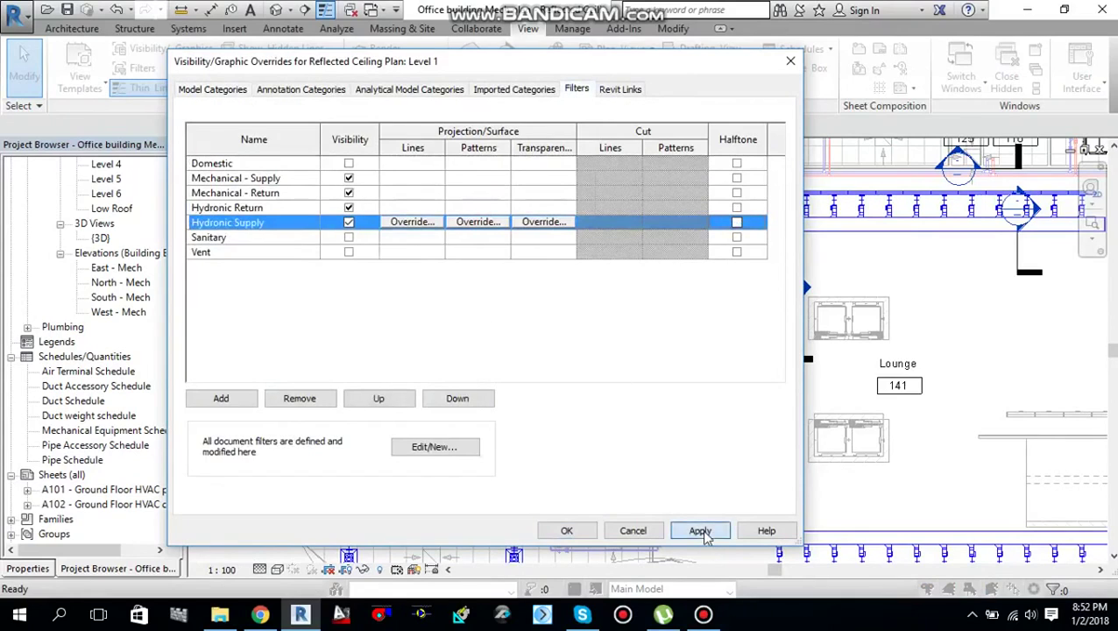
pyautogui.click(568, 531)
# - Review the supply ducts, return diffusers and hydronic pipes across the whole Level 1 ceiling plan without halftone
pyautogui.scroll(-3, 770, 377)
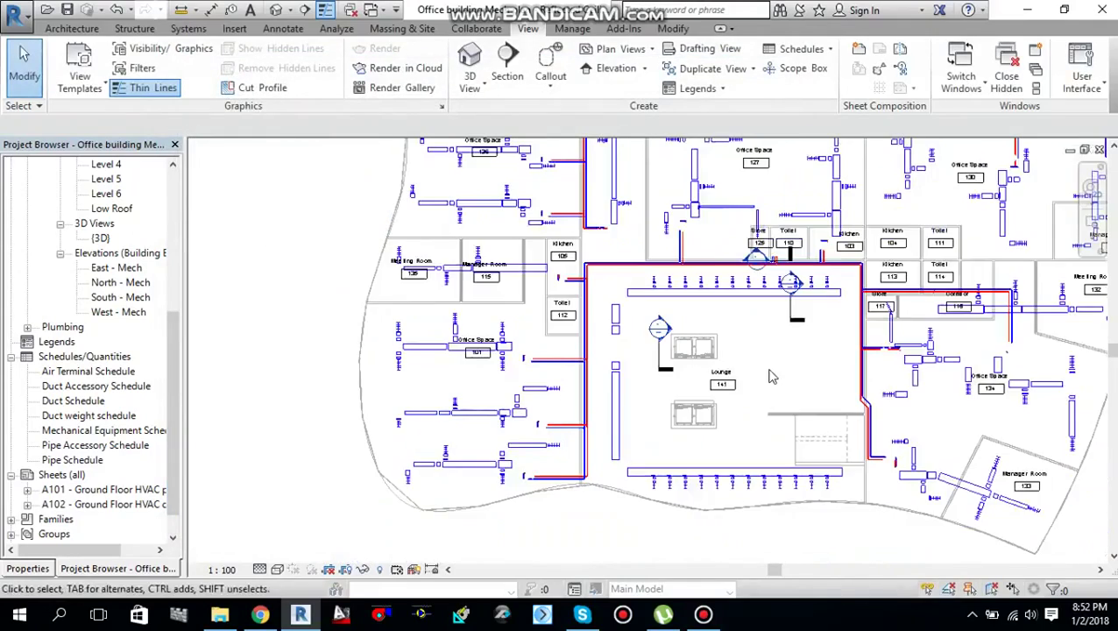
pyautogui.moveTo(769, 377); pyautogui.dragTo(603, 406, button='middle')
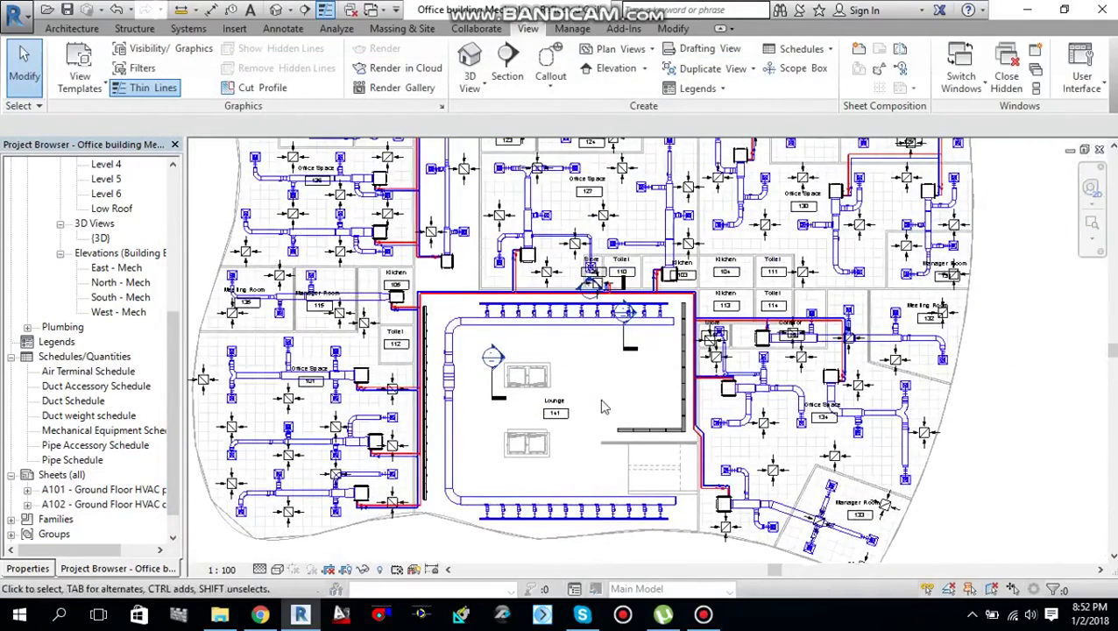
pyautogui.scroll(-1, 603, 406)
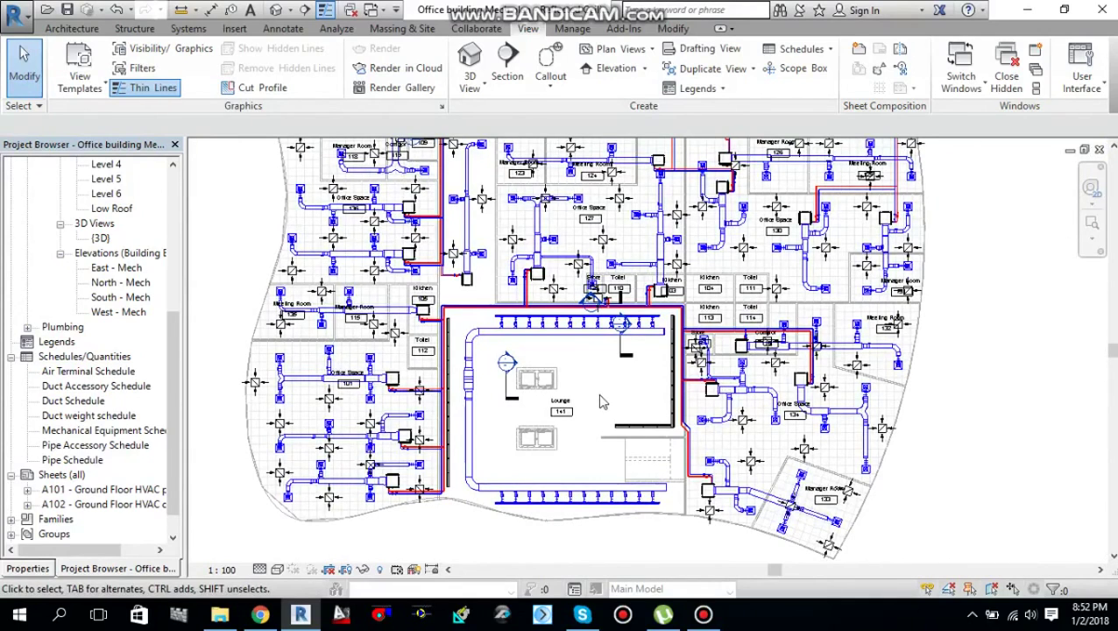
pyautogui.moveTo(601, 403); pyautogui.dragTo(538, 456, button='middle')
pyautogui.scroll(-2, 581, 443)
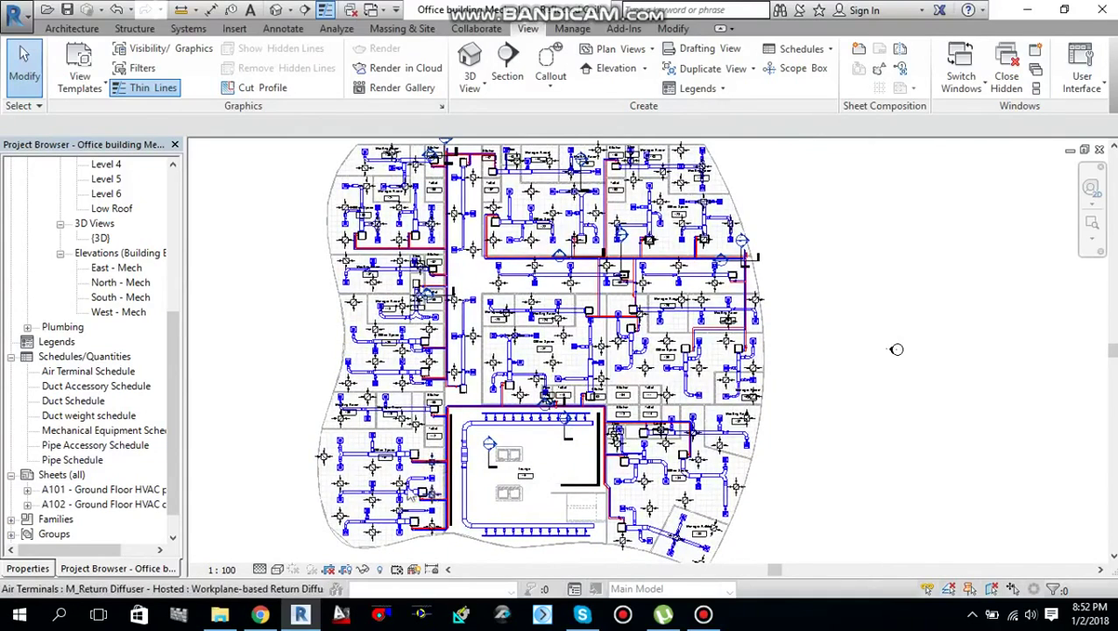
pyautogui.scroll(2, 412, 486)
pyautogui.moveTo(430, 466); pyautogui.dragTo(436, 419, button='middle')
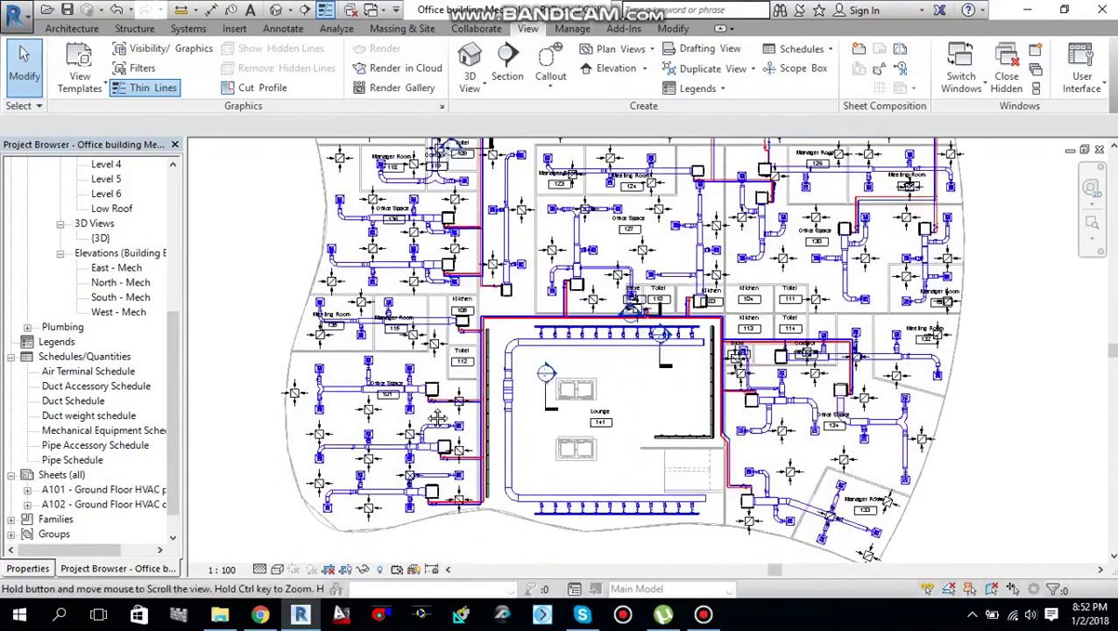
pyautogui.scroll(3, 404, 432)
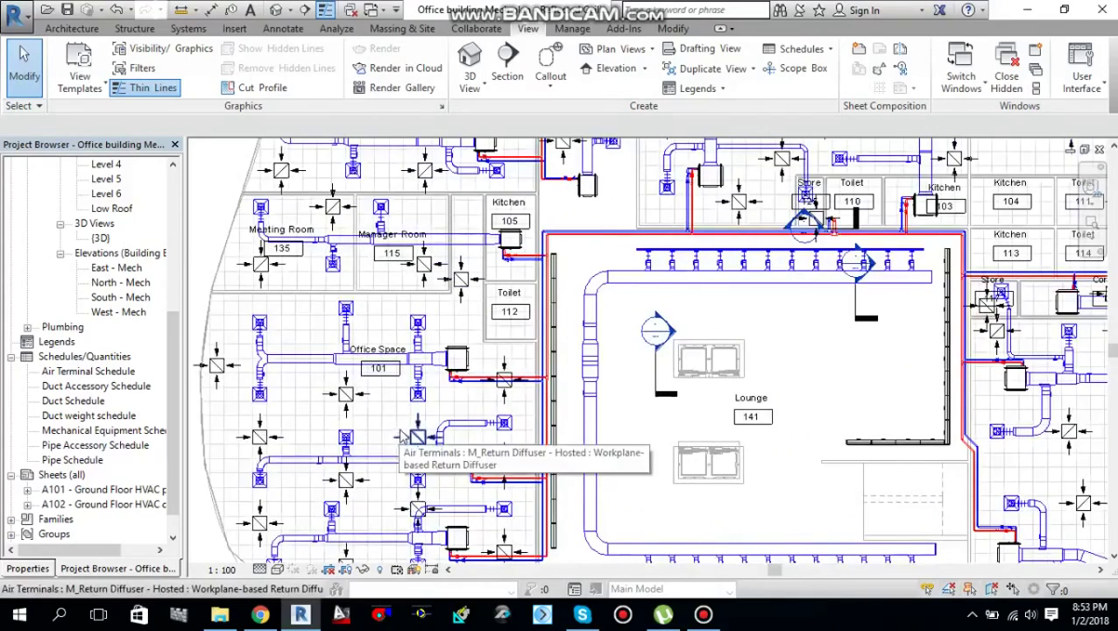
pyautogui.scroll(2, 403, 428)
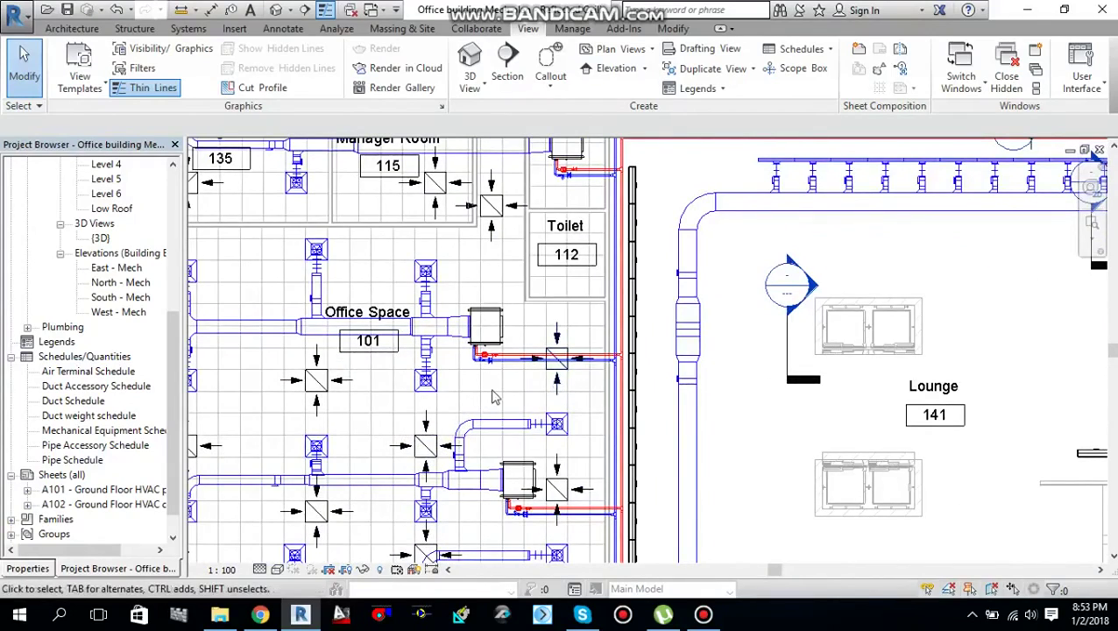
pyautogui.scroll(-5, 498, 396)
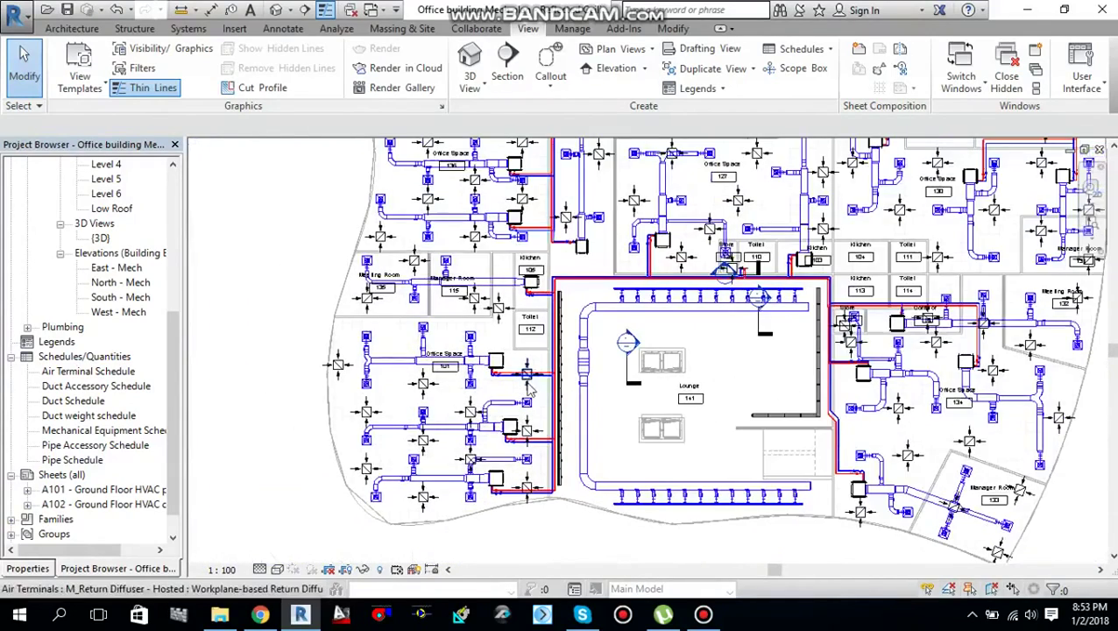
pyautogui.moveTo(574, 377); pyautogui.dragTo(544, 408, button='middle')
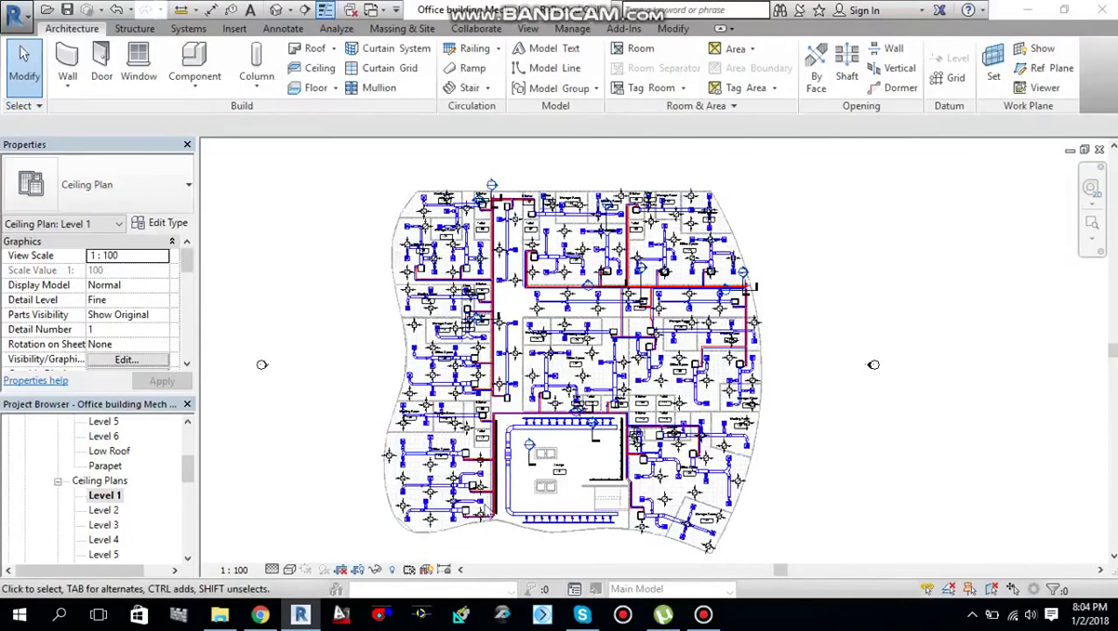
# - Examine the ductwork branches, diffusers and pipe connections in Office Space 101
pyautogui.scroll(-2, 486, 496)
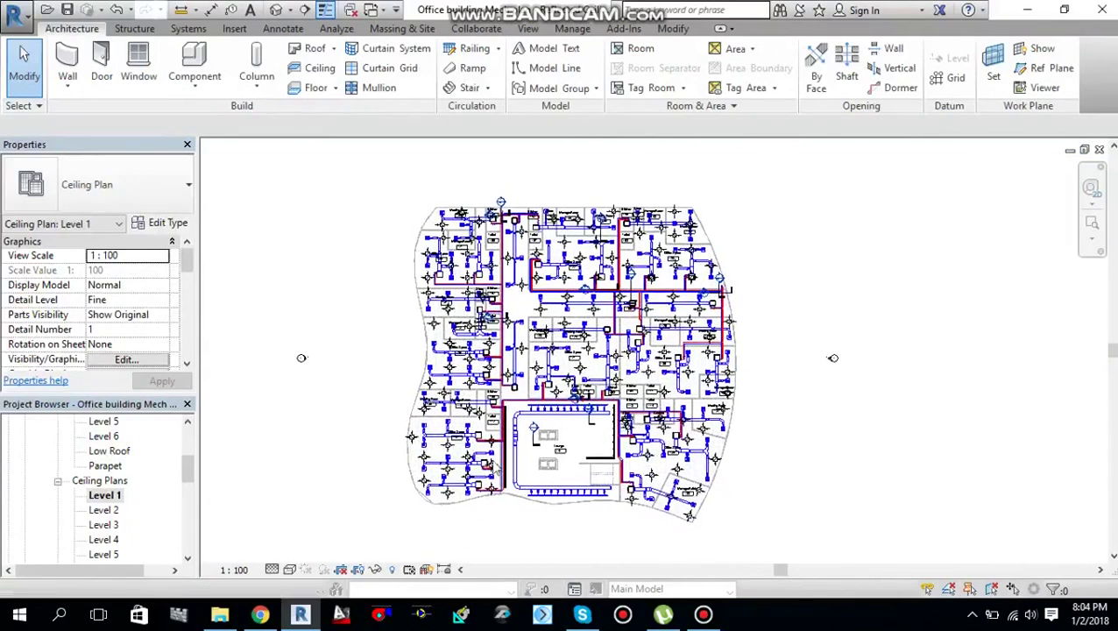
pyautogui.scroll(5, 488, 513)
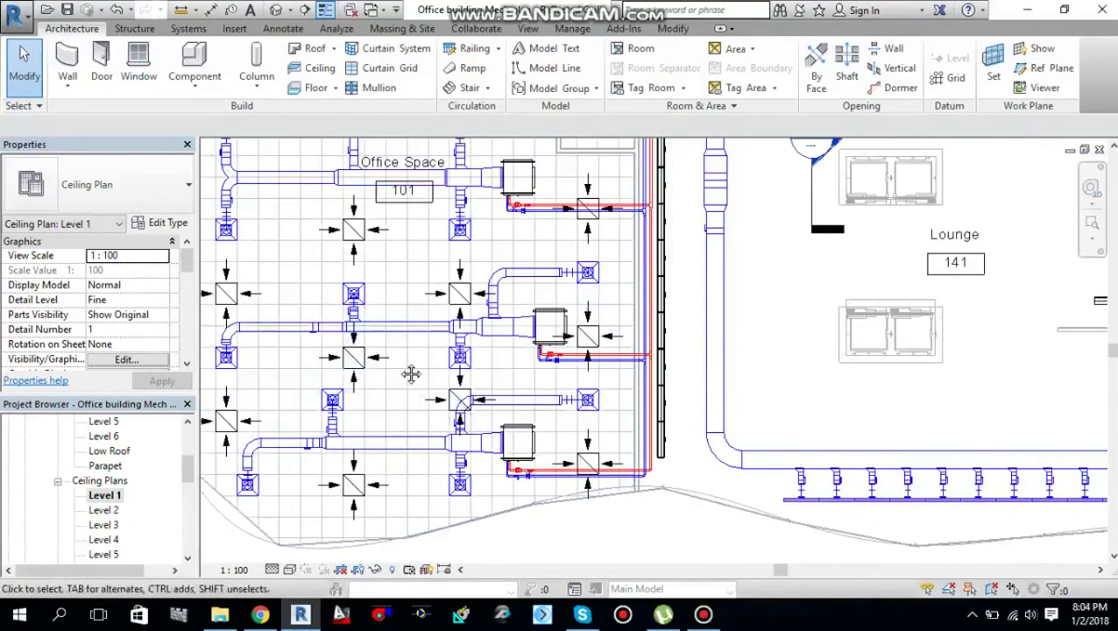
pyautogui.moveTo(403, 366); pyautogui.dragTo(441, 390, button='middle')
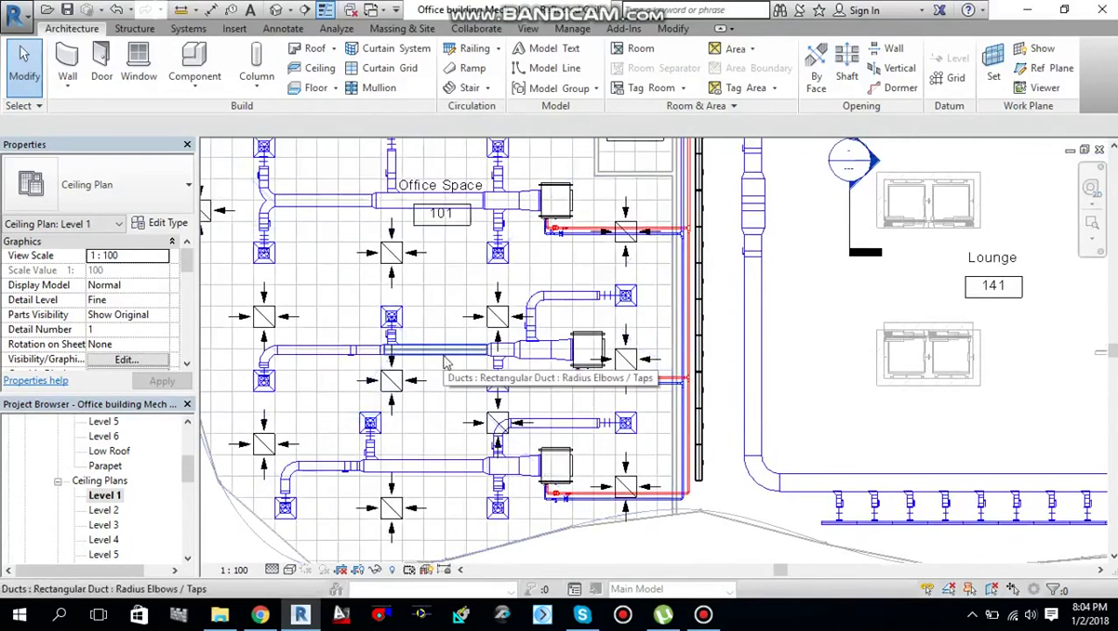
pyautogui.scroll(-2, 462, 382)
pyautogui.moveTo(469, 393); pyautogui.dragTo(492, 404, button='middle')
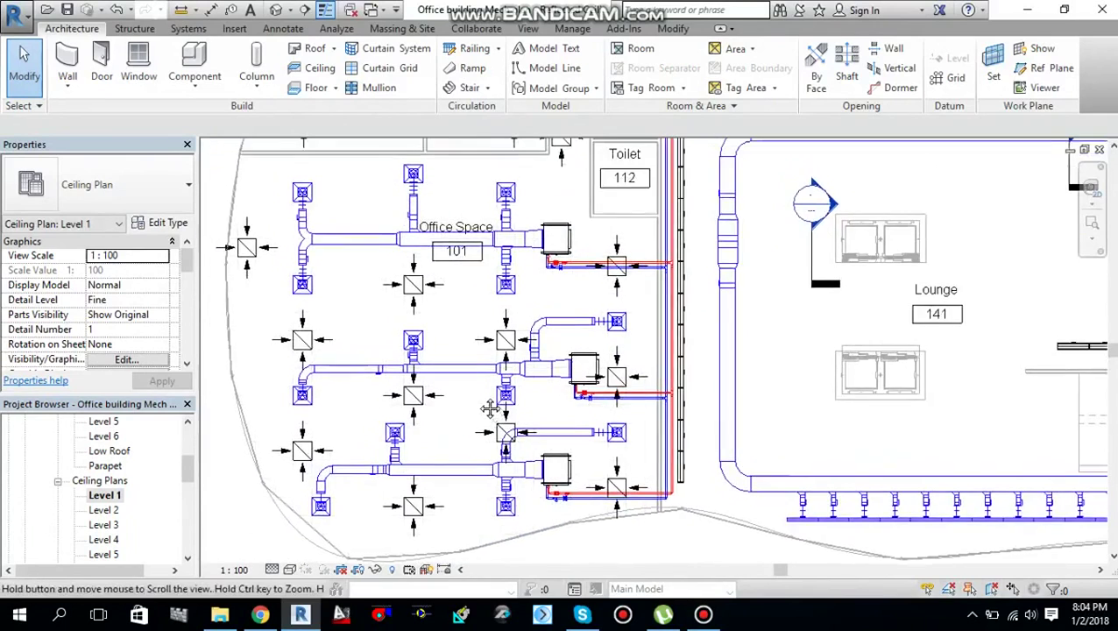
pyautogui.scroll(1, 471, 402)
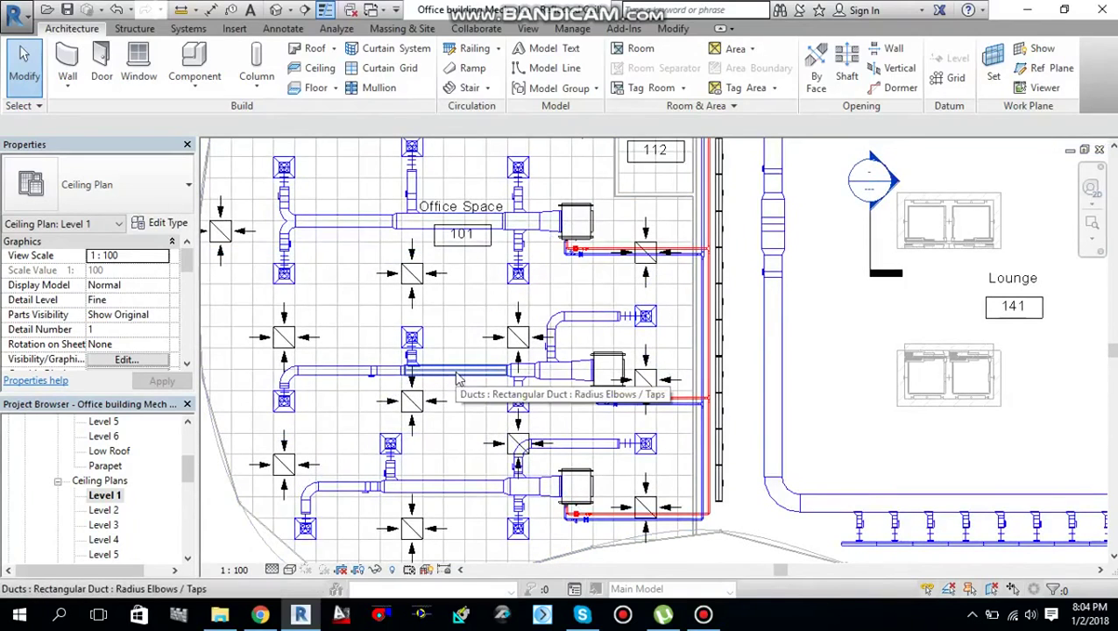
# - Hide only the 275 by 300 rectangular duct in the middle branch of Office Space 101 as an individual element
pyautogui.click(456, 379)
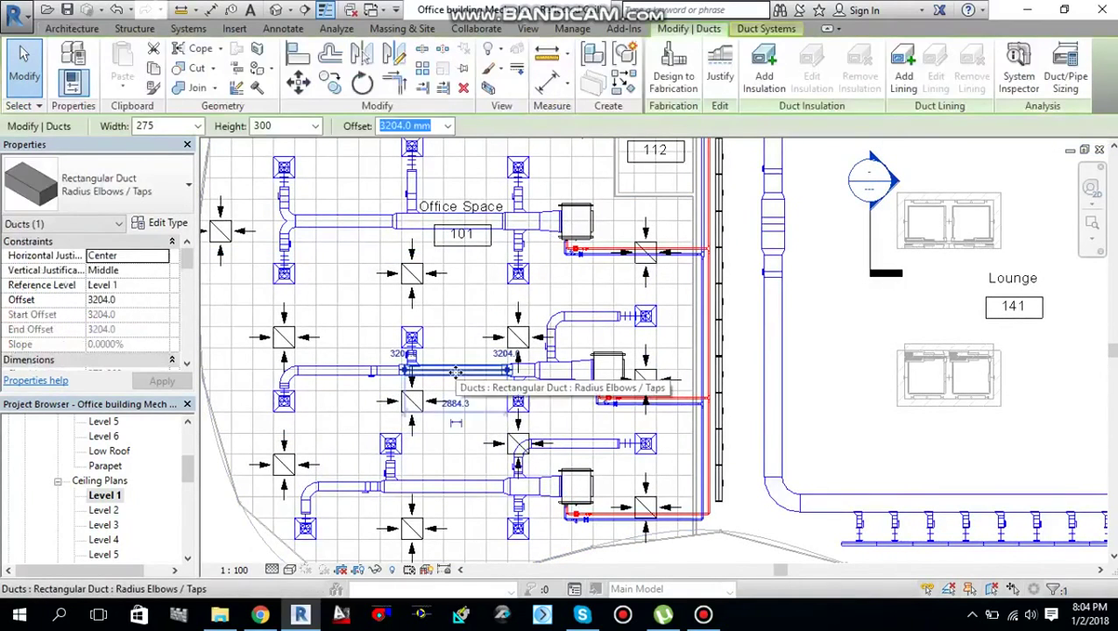
pyautogui.rightClick(455, 378)
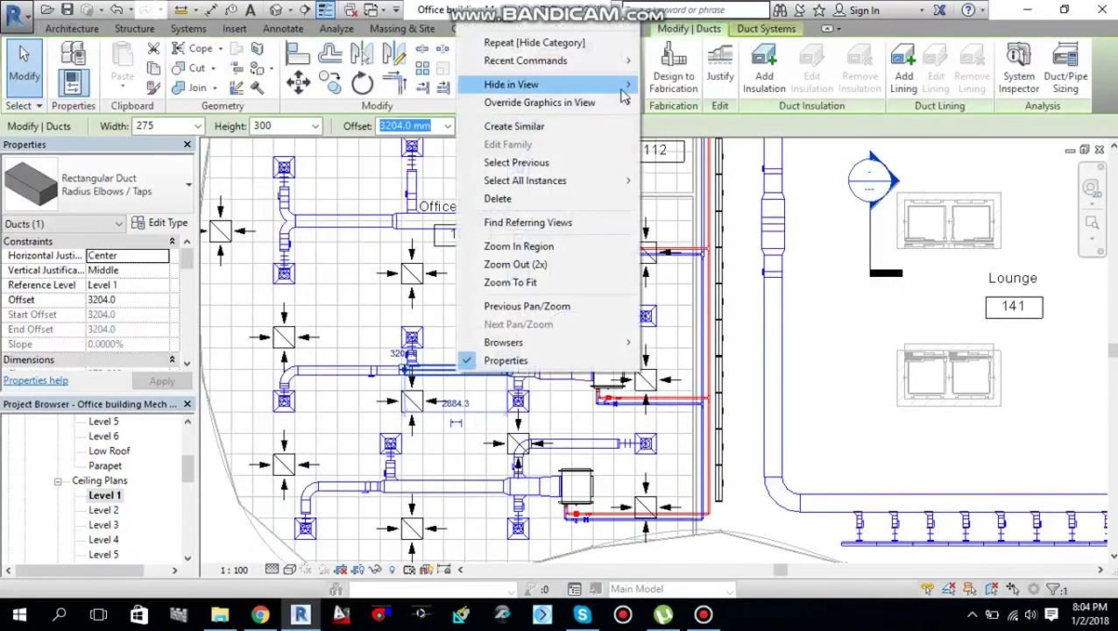
pyautogui.moveTo(623, 95)
pyautogui.click(685, 85)
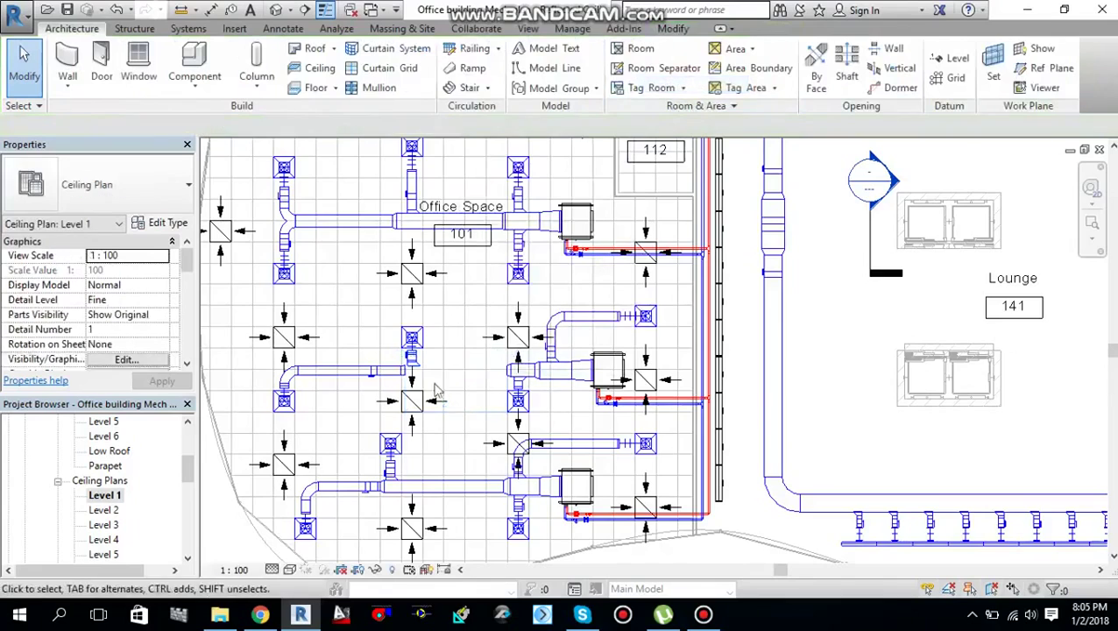
pyautogui.scroll(3, 392, 366)
pyautogui.scroll(2, 392, 367)
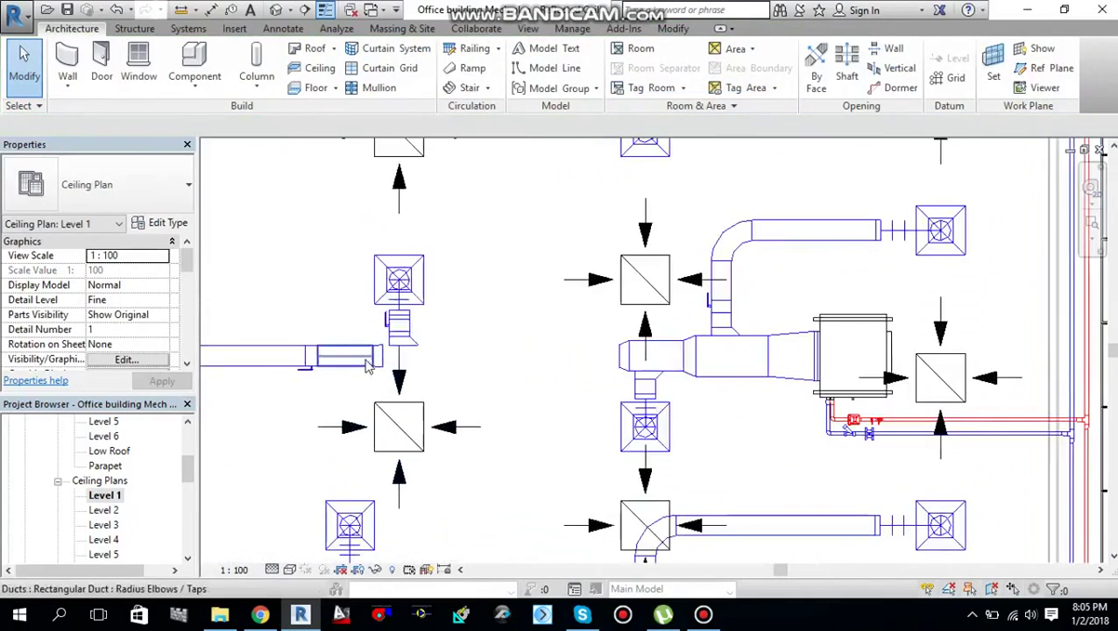
# - Reveal the hidden elements, unhide the rectangular duct in the middle branch of Office Space 101, and leave the reveal mode
pyautogui.scroll(-4, 503, 369)
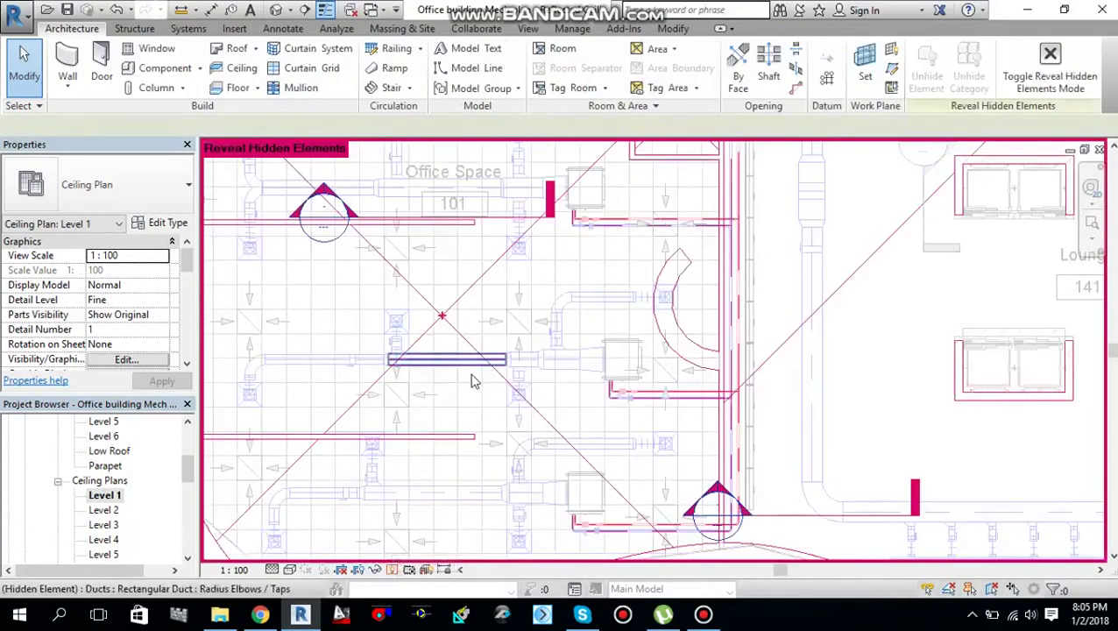
pyautogui.scroll(-3, 471, 381)
pyautogui.scroll(3, 469, 377)
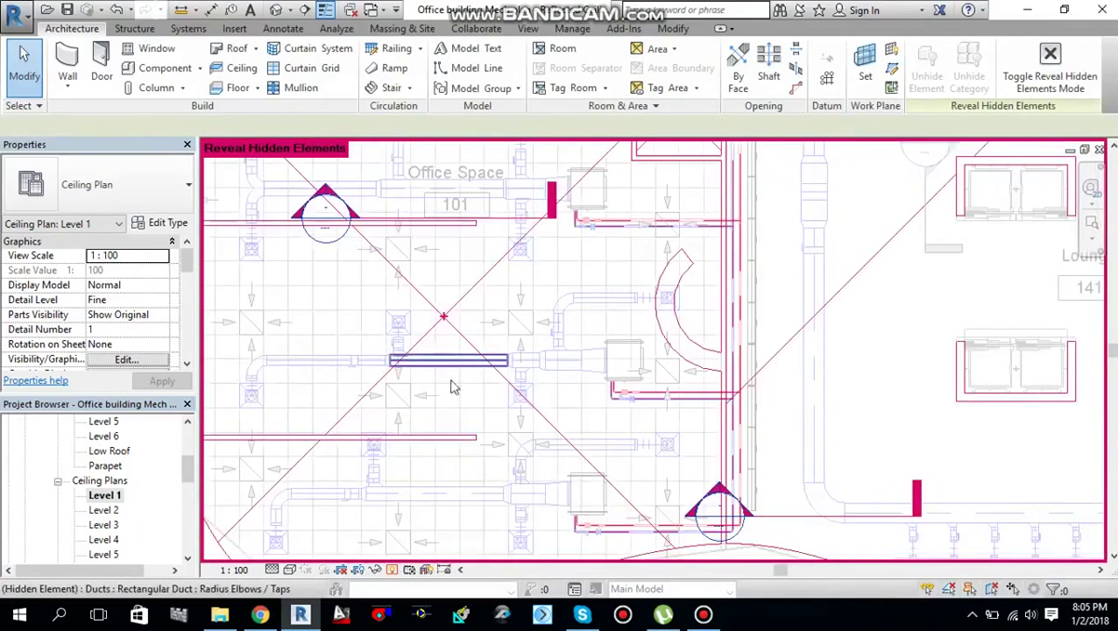
pyautogui.scroll(-5, 453, 387)
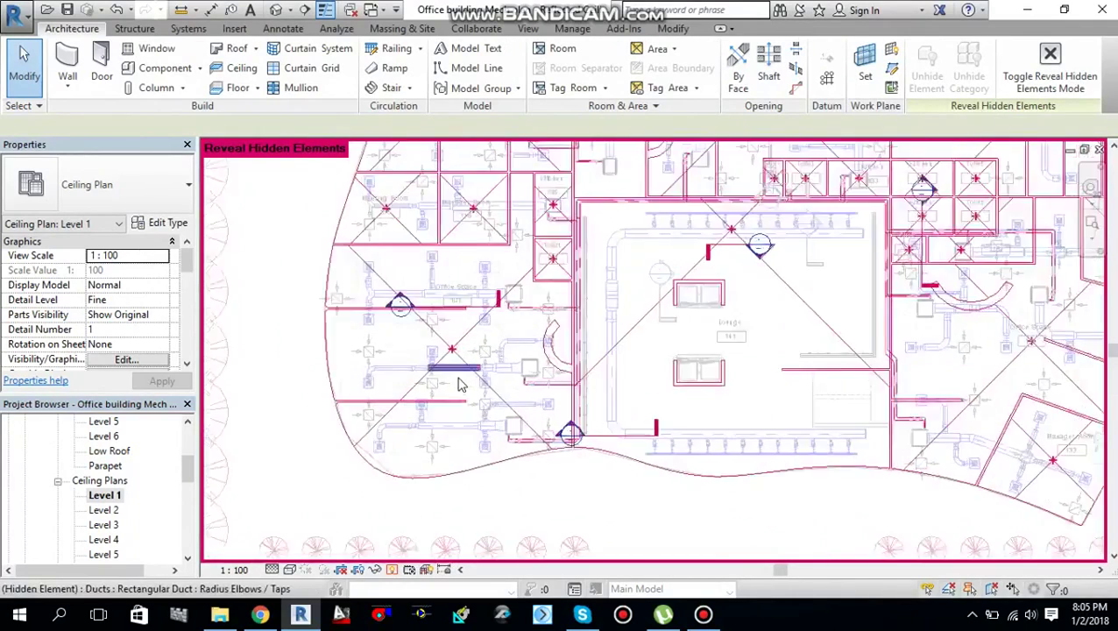
pyautogui.scroll(4, 462, 383)
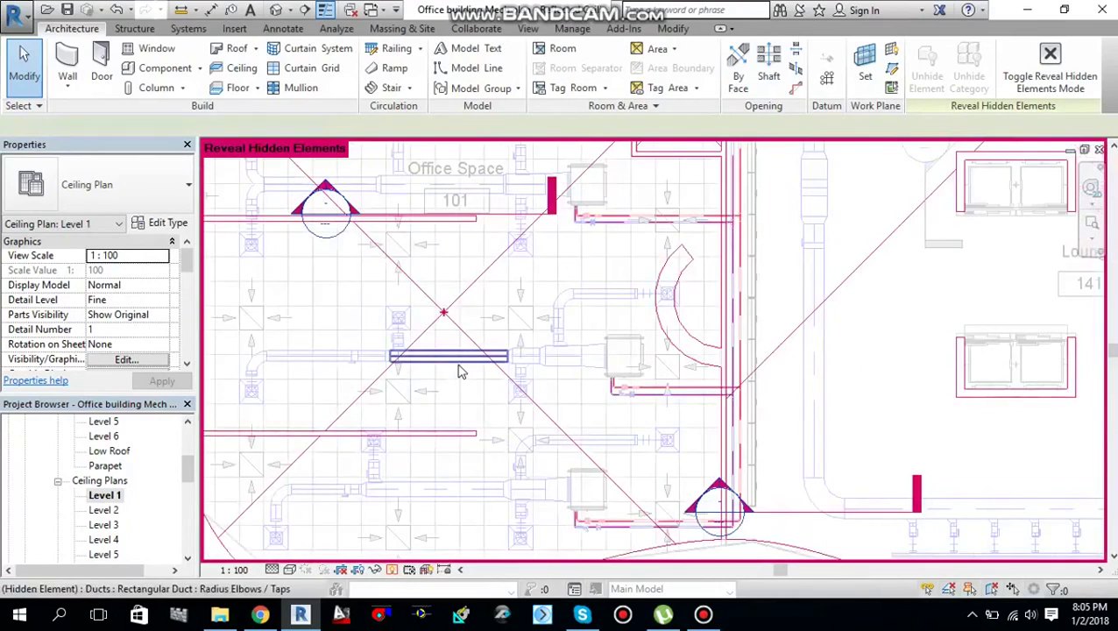
pyautogui.click(462, 371)
pyautogui.rightClick(459, 370)
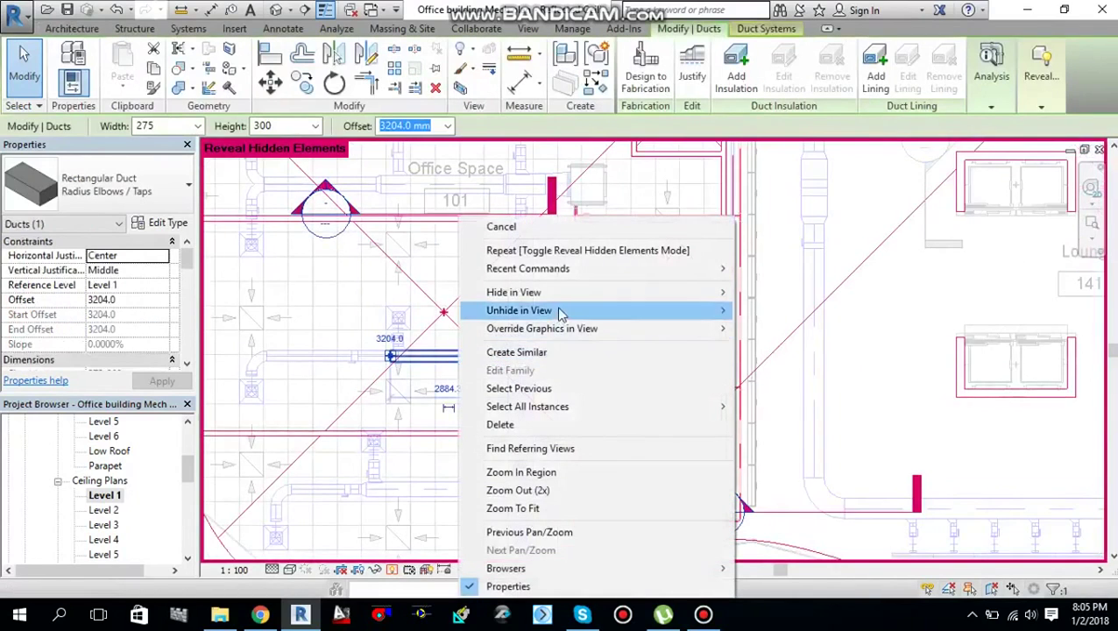
pyautogui.moveTo(699, 311)
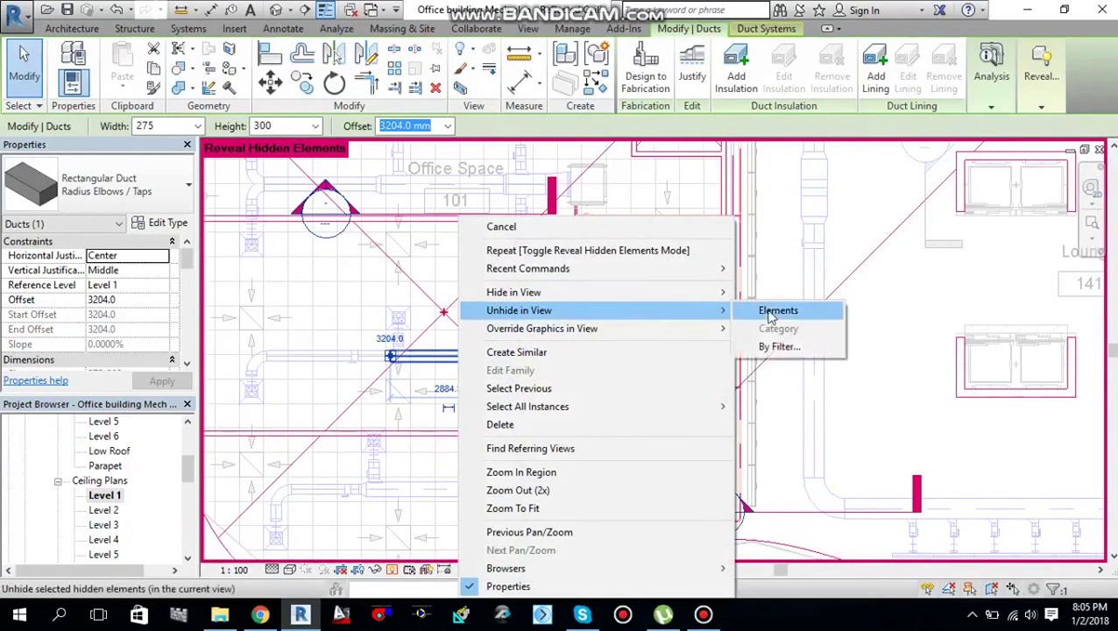
pyautogui.click(776, 312)
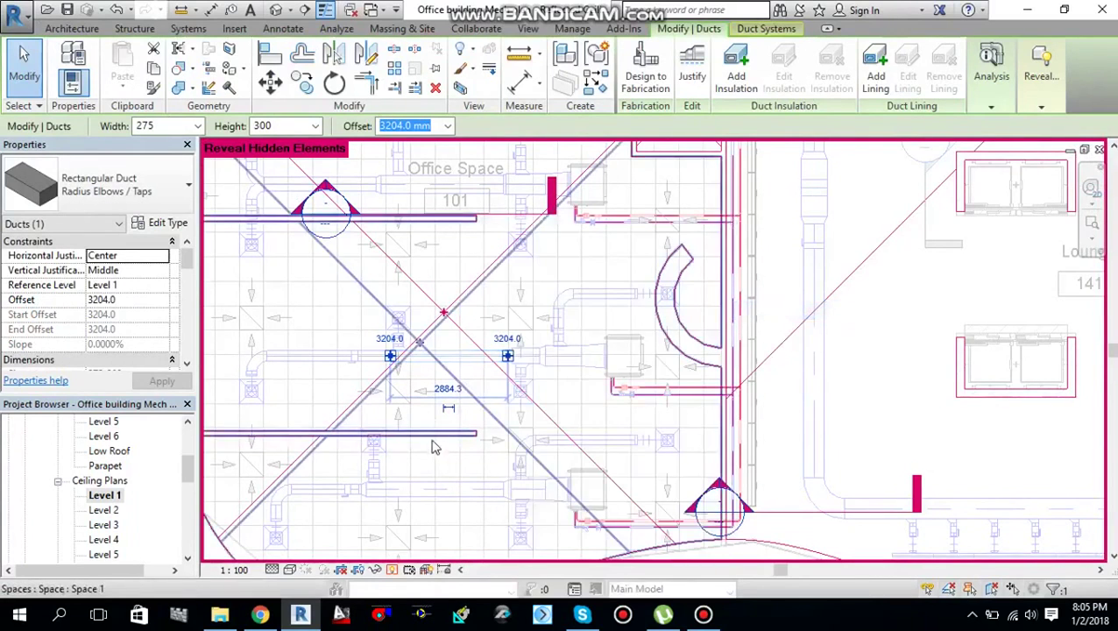
pyautogui.scroll(-3, 437, 444)
pyautogui.scroll(-2, 437, 444)
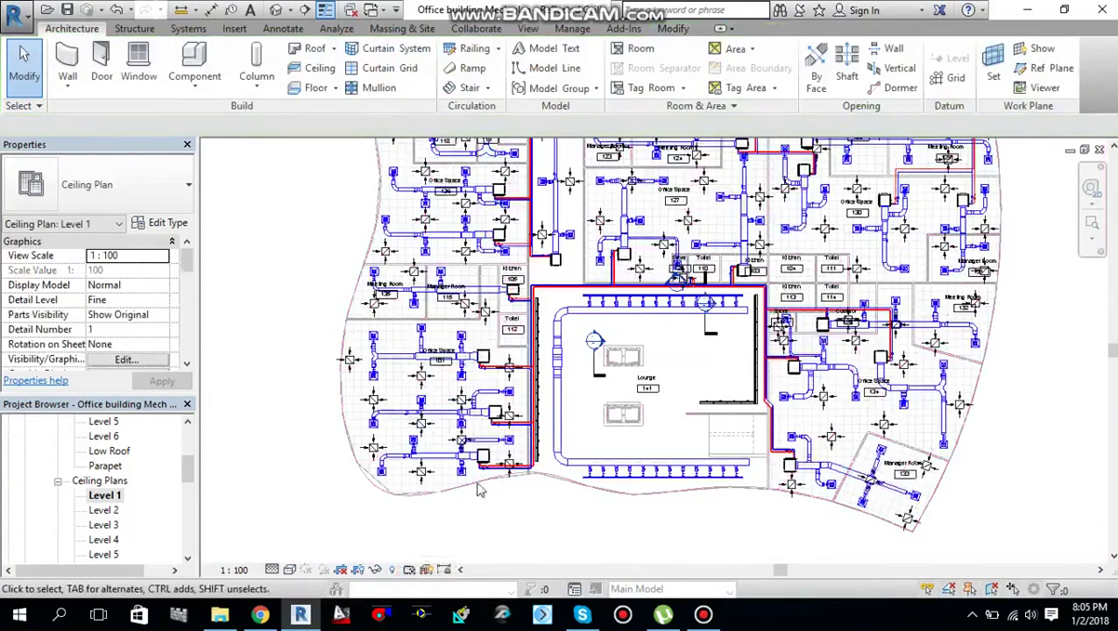
# - Examine the supply ductwork in Office Space 101 and across the whole Level 1 ceiling plan
pyautogui.scroll(-4, 593, 210)
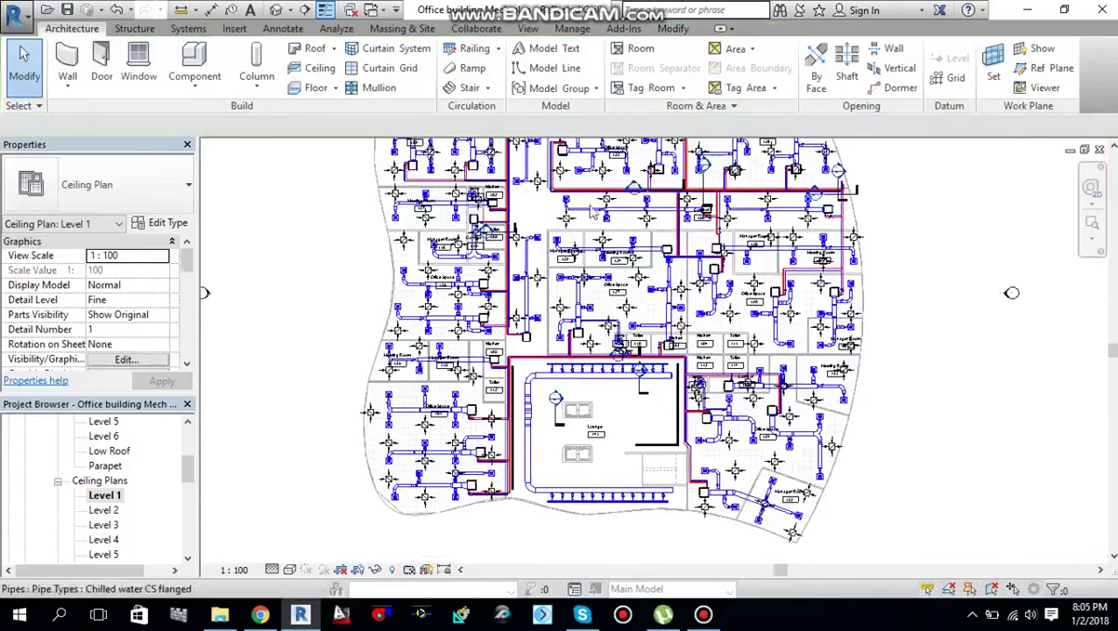
pyautogui.scroll(2, 451, 460)
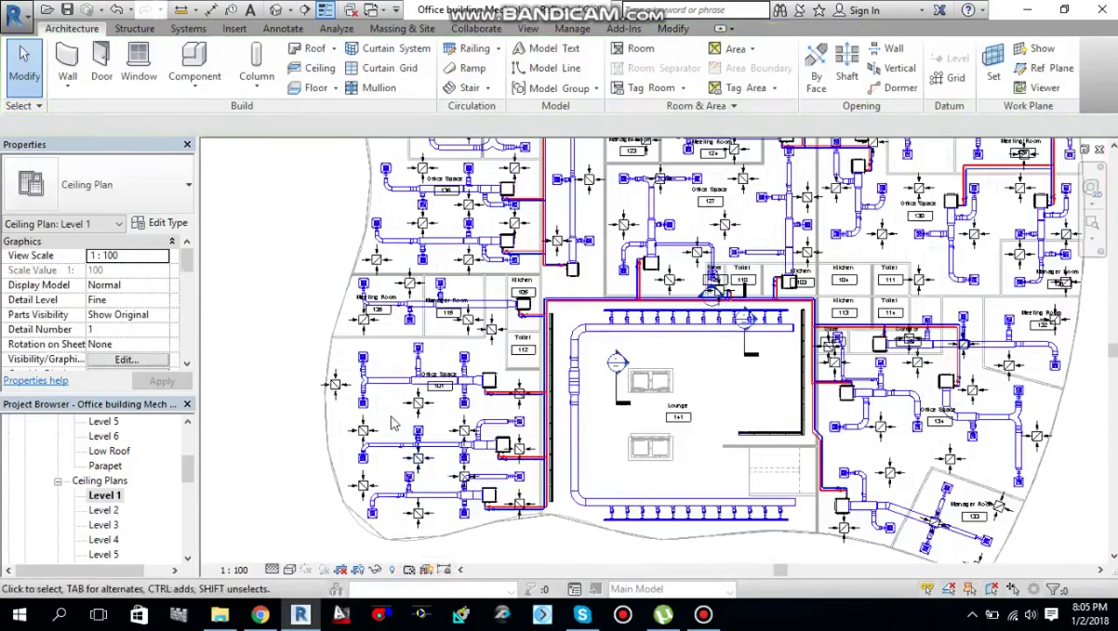
pyautogui.scroll(4, 393, 424)
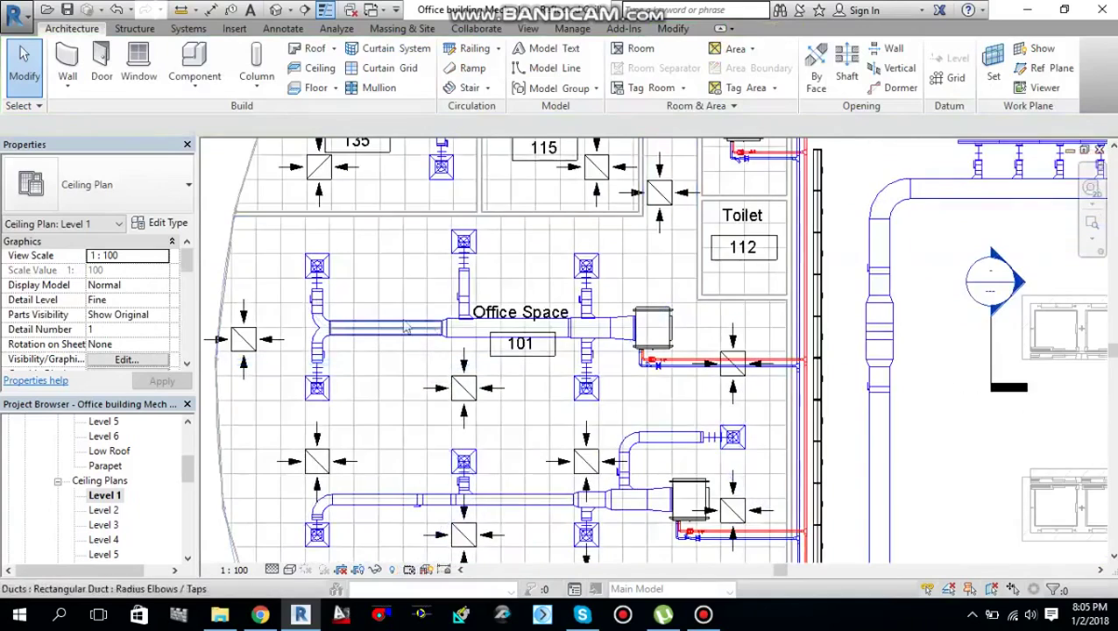
pyautogui.scroll(2, 474, 316)
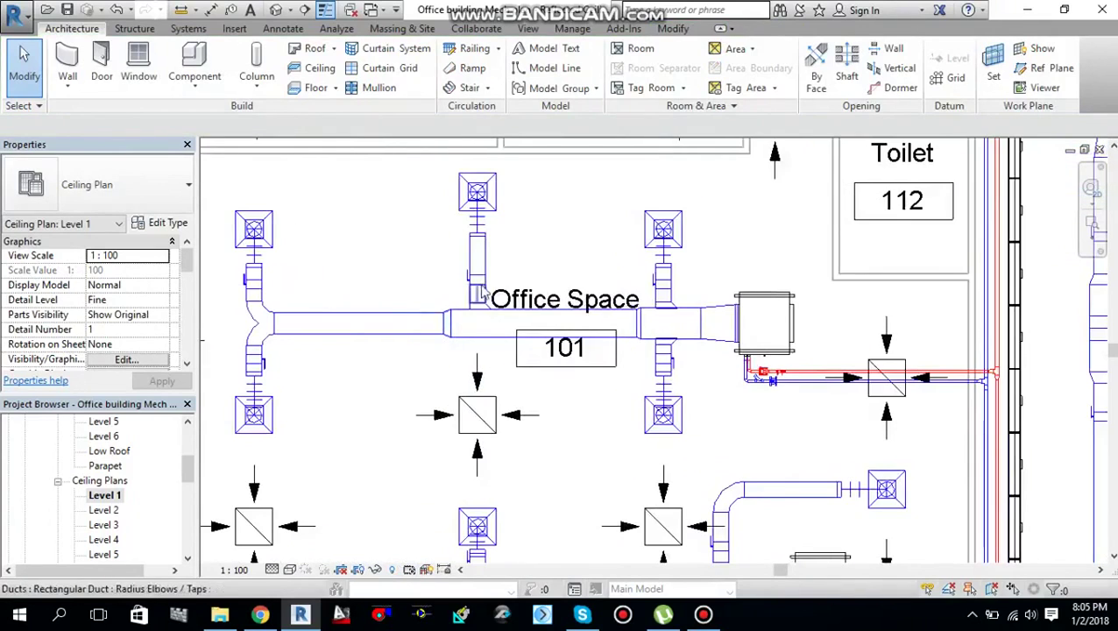
pyautogui.moveTo(397, 355); pyautogui.dragTo(455, 362, button='middle')
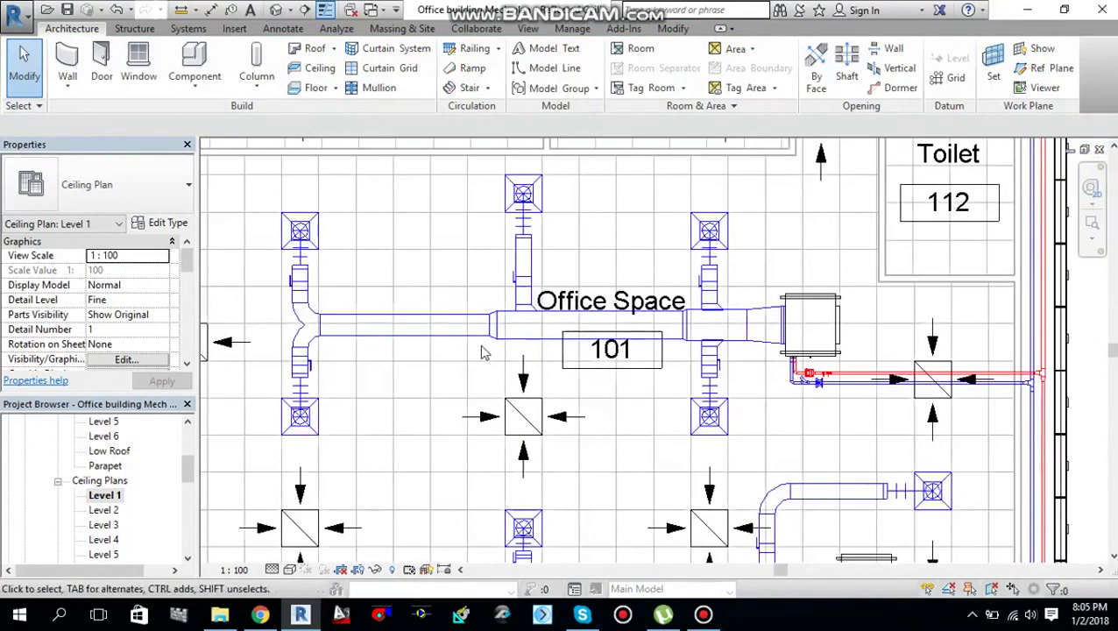
pyautogui.scroll(-8, 458, 351)
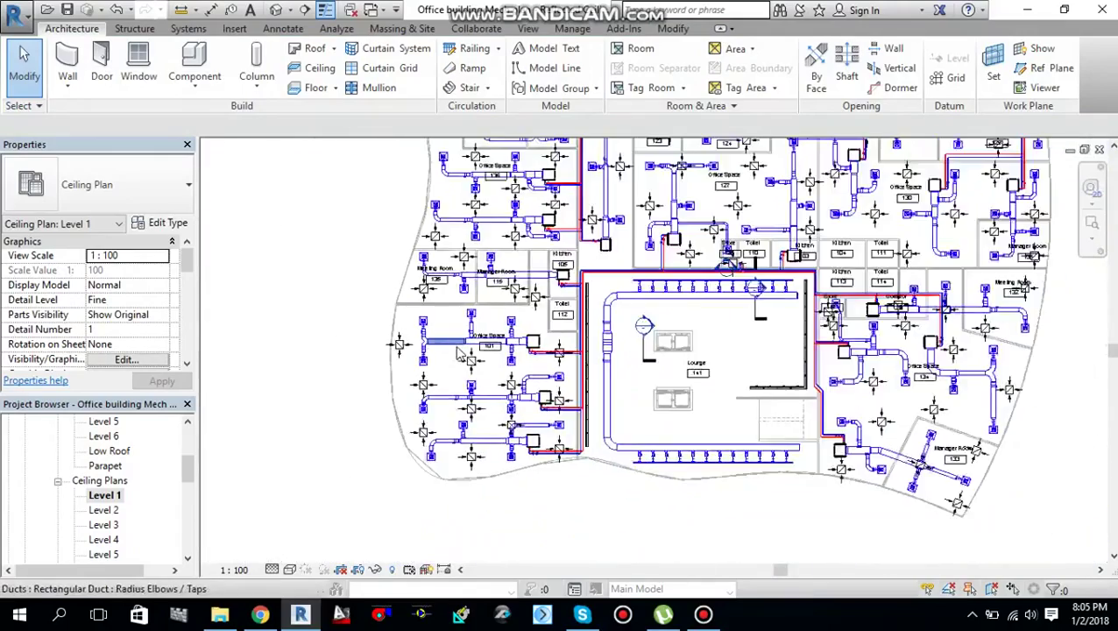
pyautogui.moveTo(515, 354); pyautogui.dragTo(483, 392, button='middle')
pyautogui.scroll(-2, 481, 387)
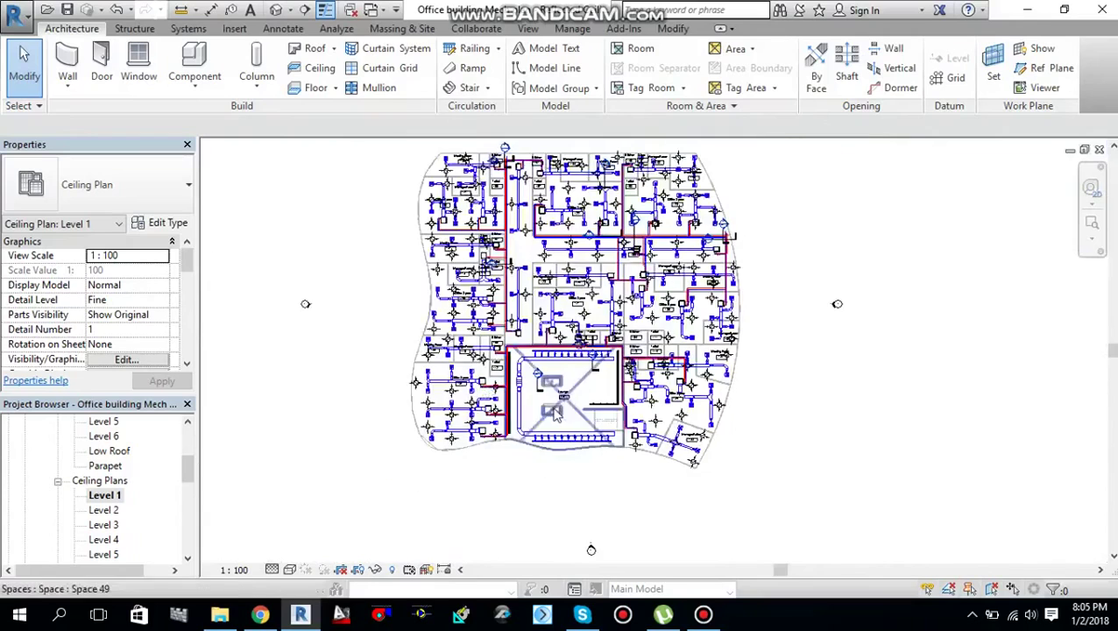
pyautogui.moveTo(653, 466); pyautogui.dragTo(636, 497, button='middle')
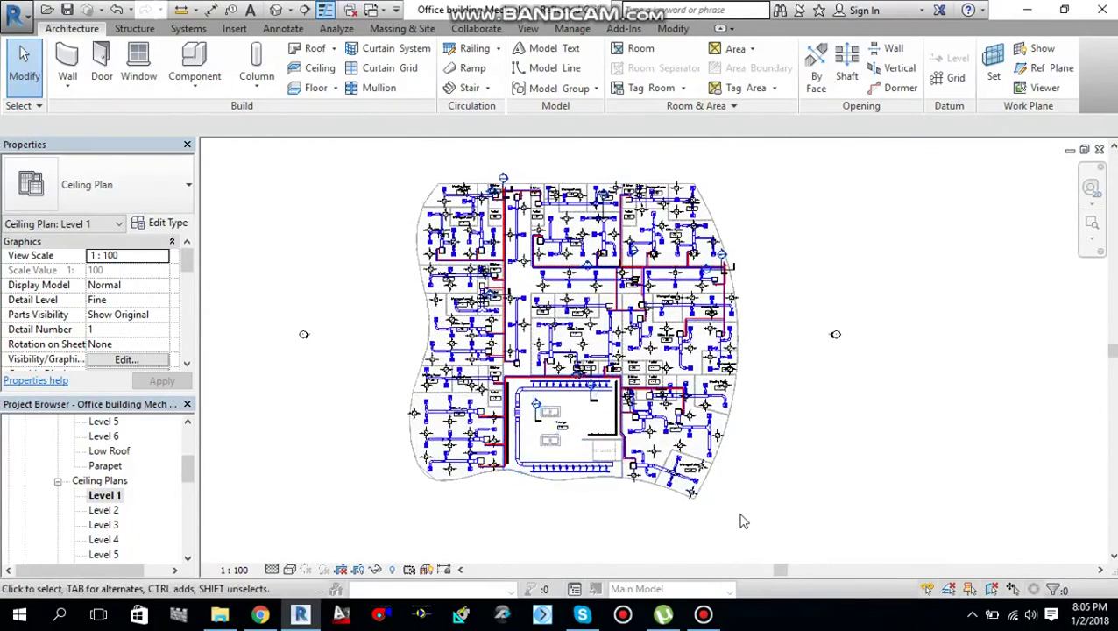
# - Select everything in the Level 1 ceiling plan and filter the selection to Duct Accessories, Duct Fittings, Ducts and Flex Ducts
pyautogui.moveTo(741, 521); pyautogui.dragTo(393, 167)
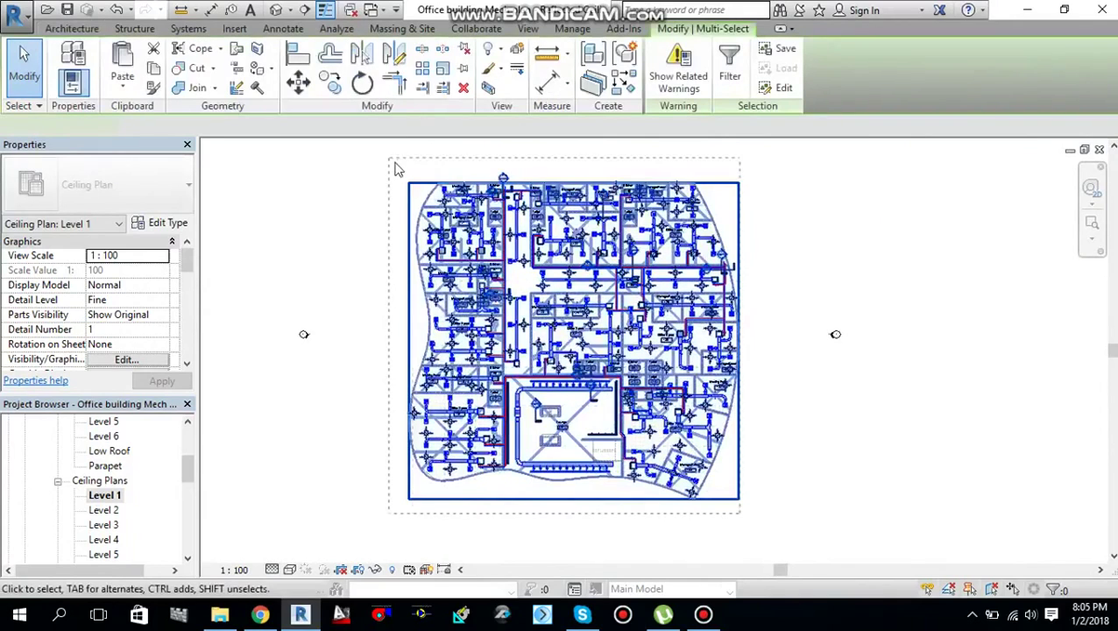
pyautogui.click(728, 78)
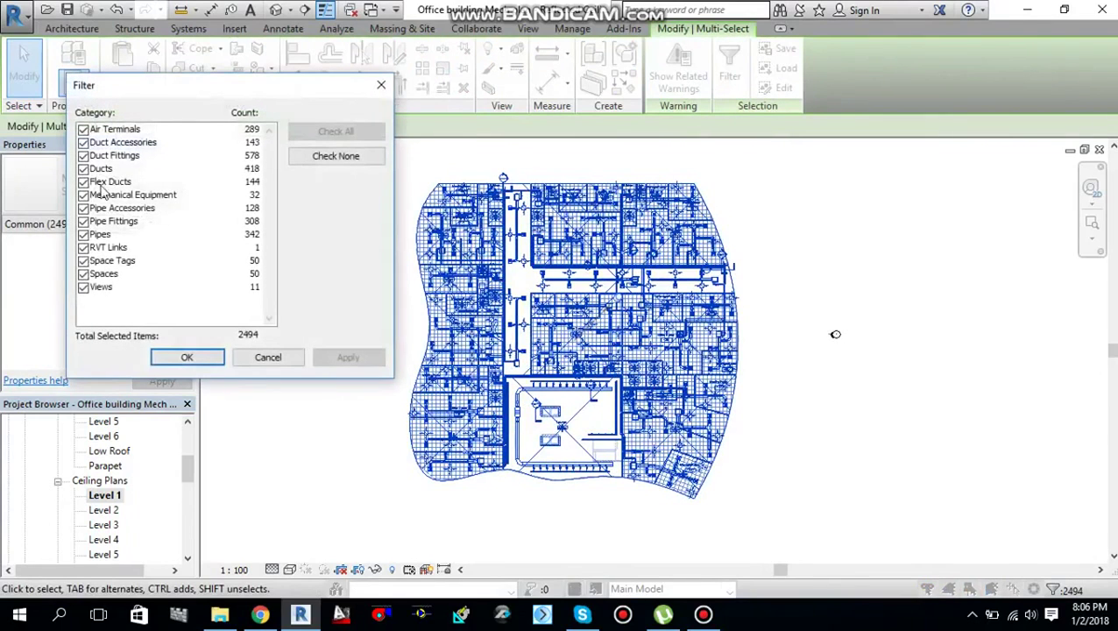
pyautogui.click(83, 130)
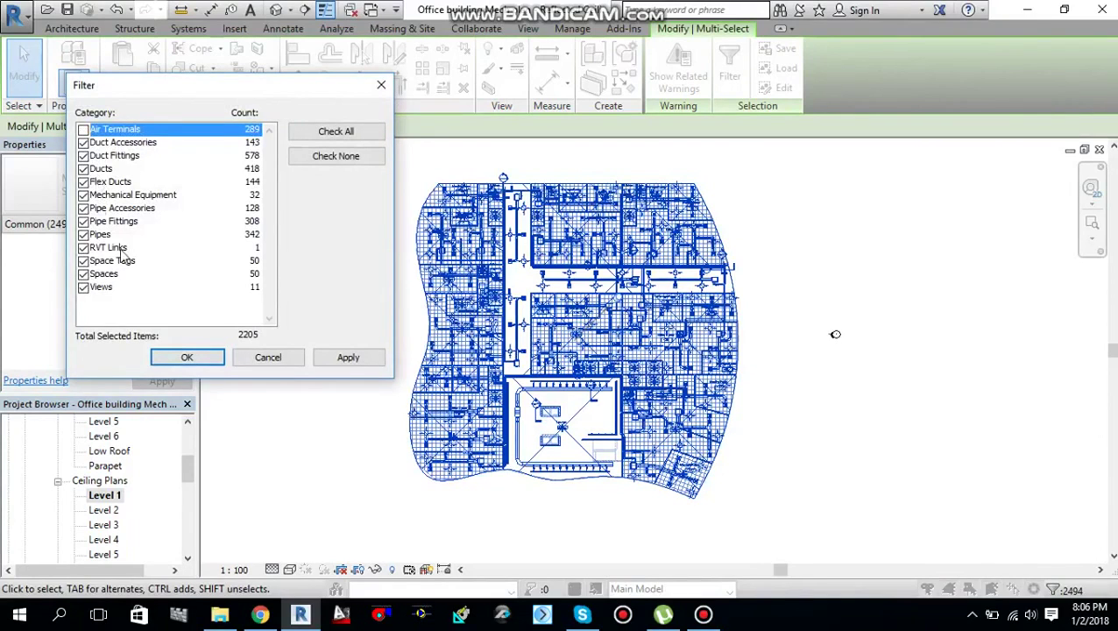
pyautogui.click(83, 196)
pyautogui.click(83, 209)
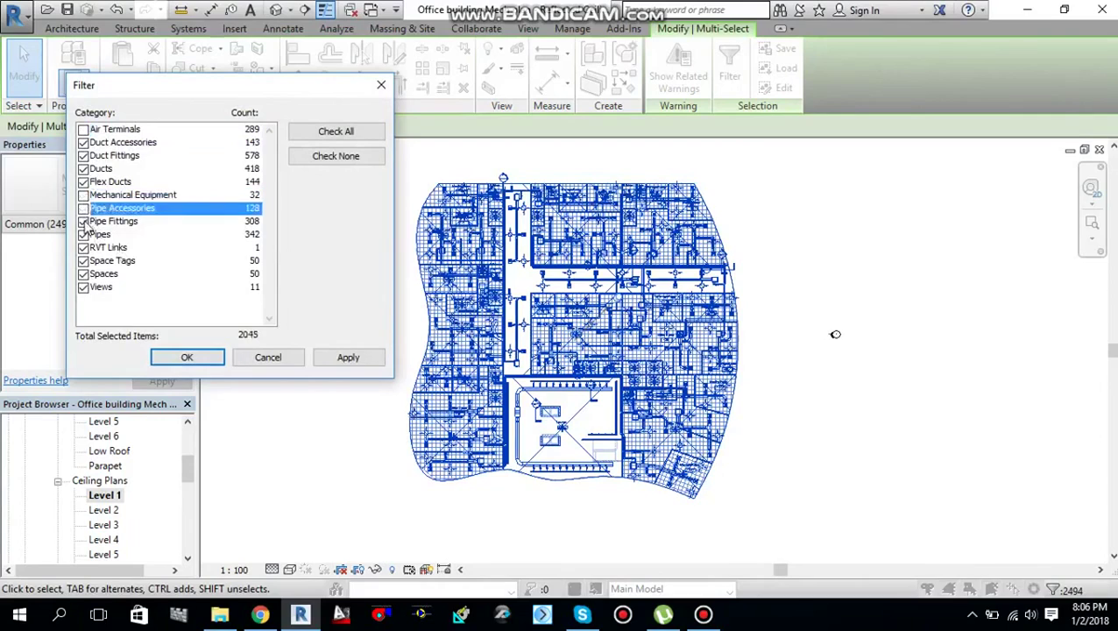
pyautogui.click(83, 222)
pyautogui.click(83, 235)
pyautogui.click(84, 248)
pyautogui.click(83, 261)
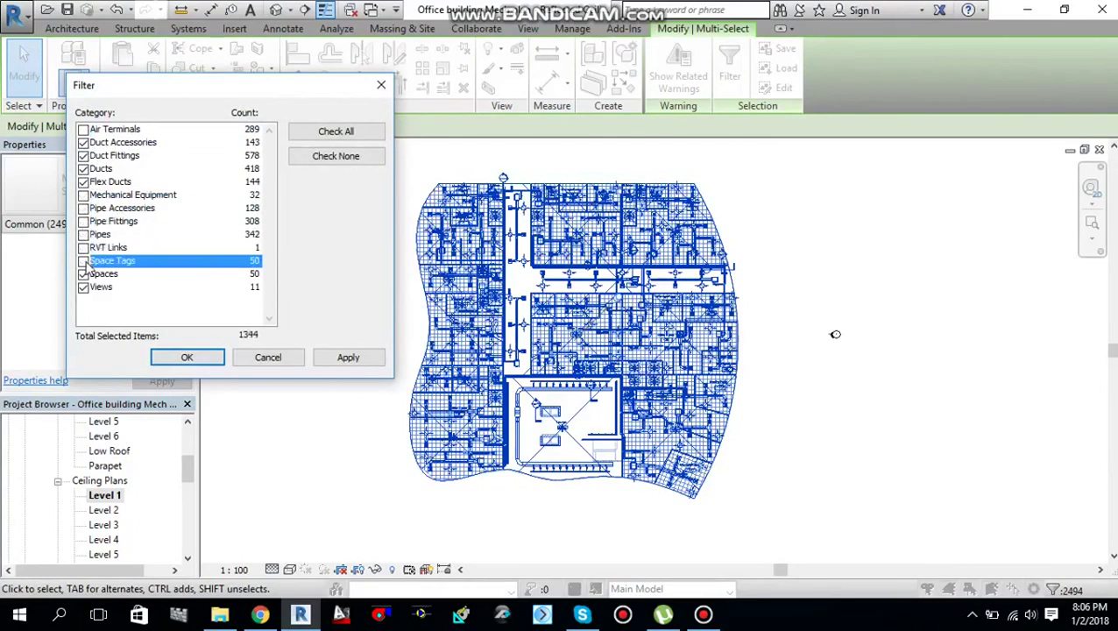
pyautogui.click(84, 275)
pyautogui.click(83, 287)
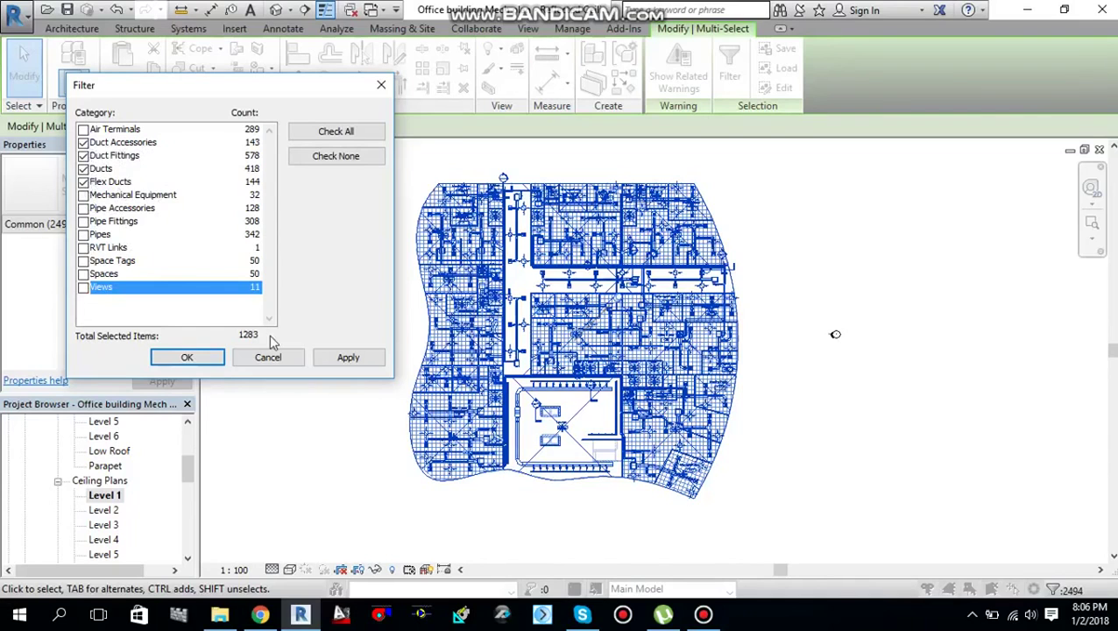
pyautogui.click(187, 357)
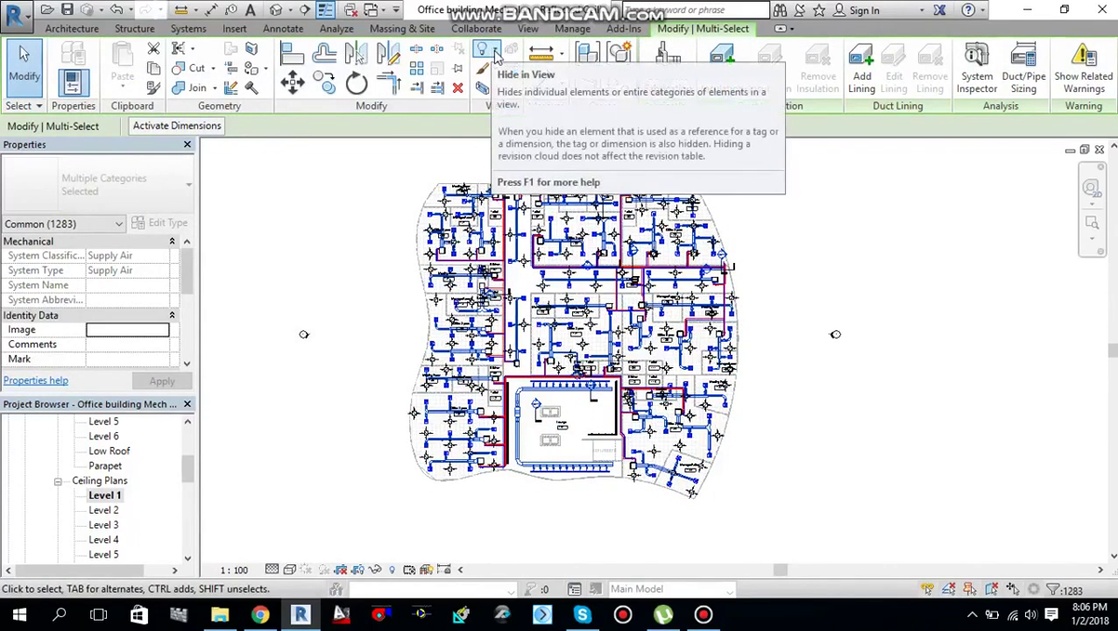
# - Hide the selected ducts, duct fittings, duct accessories and flex ducts in the Level 1 ceiling plan
pyautogui.click(496, 56)
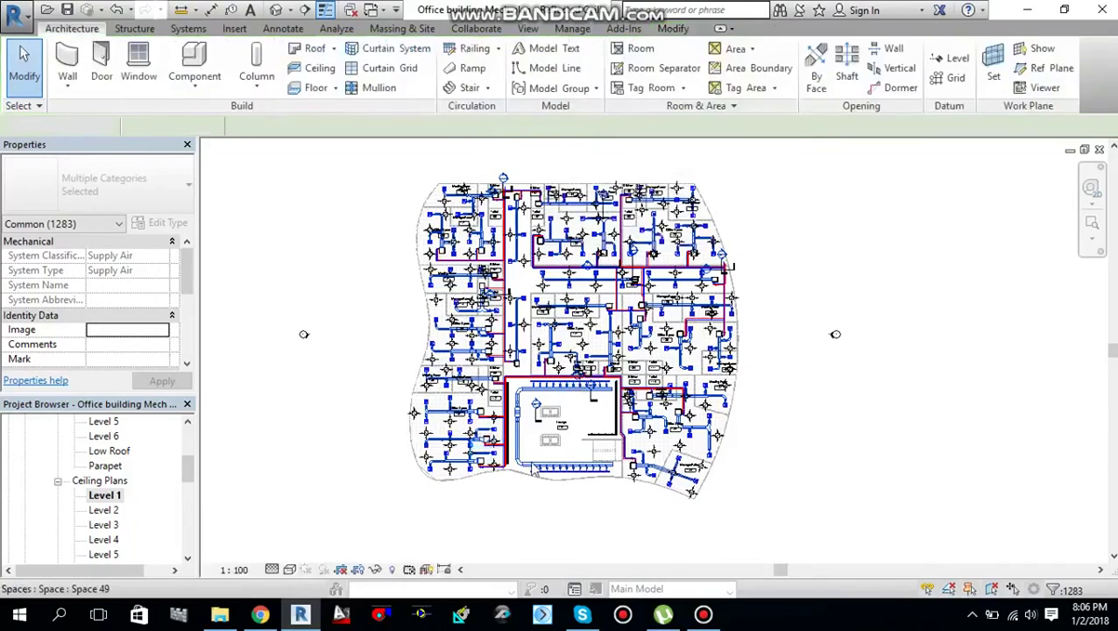
pyautogui.scroll(5, 473, 474)
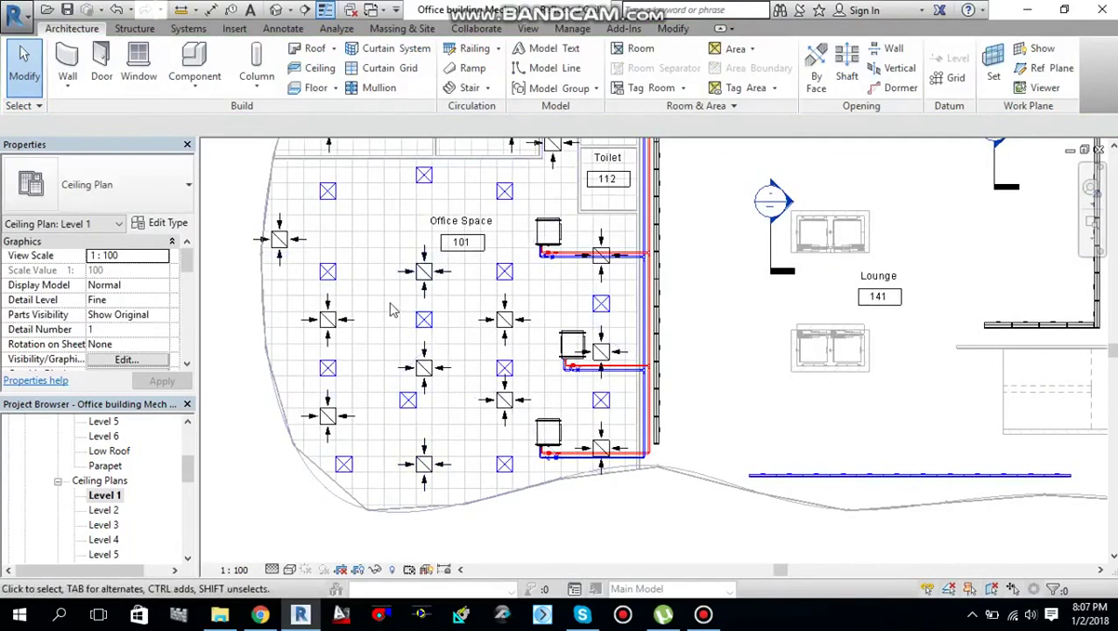
pyautogui.scroll(2, 369, 292)
# - Review the diffusers, mechanical equipment and hydronic pipes across the Level 1 ceiling plan with the ductwork hidden
pyautogui.scroll(-6, 519, 344)
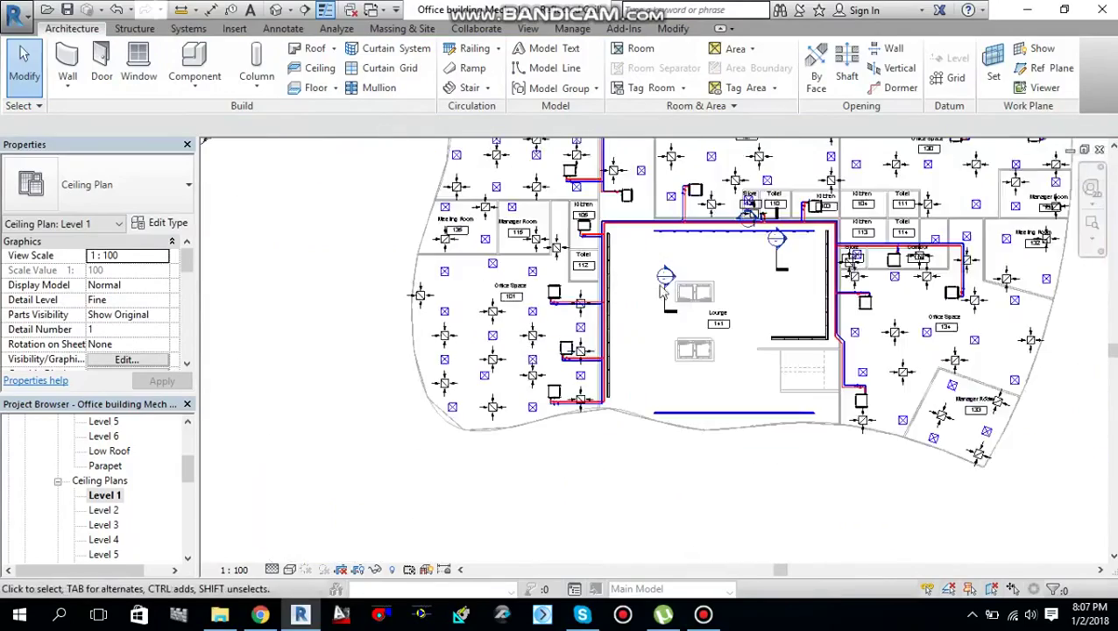
pyautogui.moveTo(664, 294); pyautogui.dragTo(589, 366, button='middle')
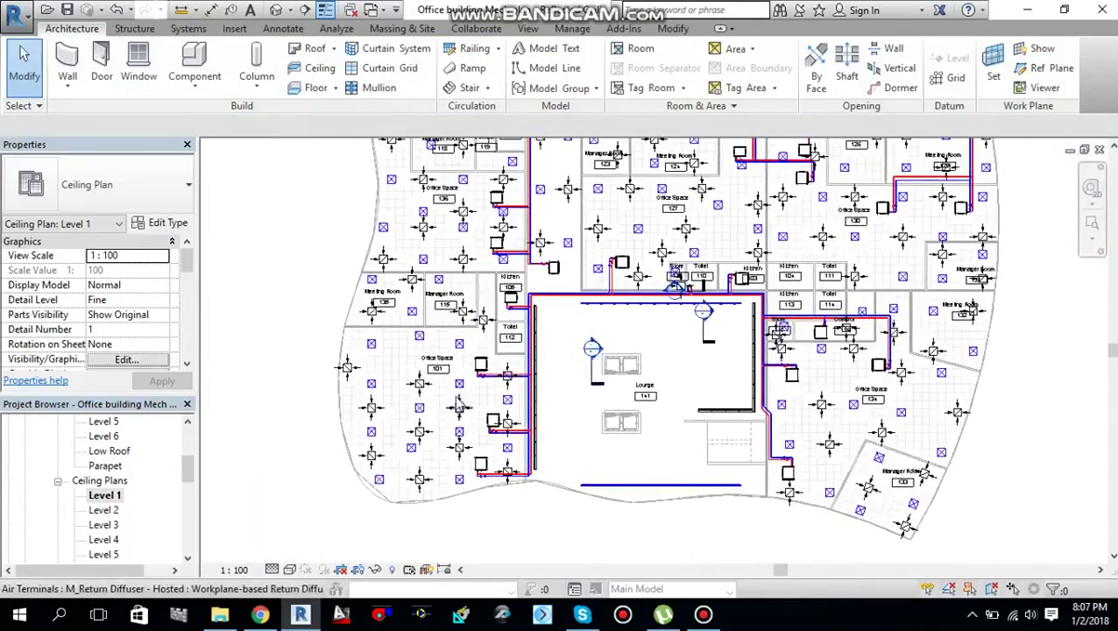
pyautogui.scroll(3, 460, 406)
pyautogui.scroll(-1, 501, 396)
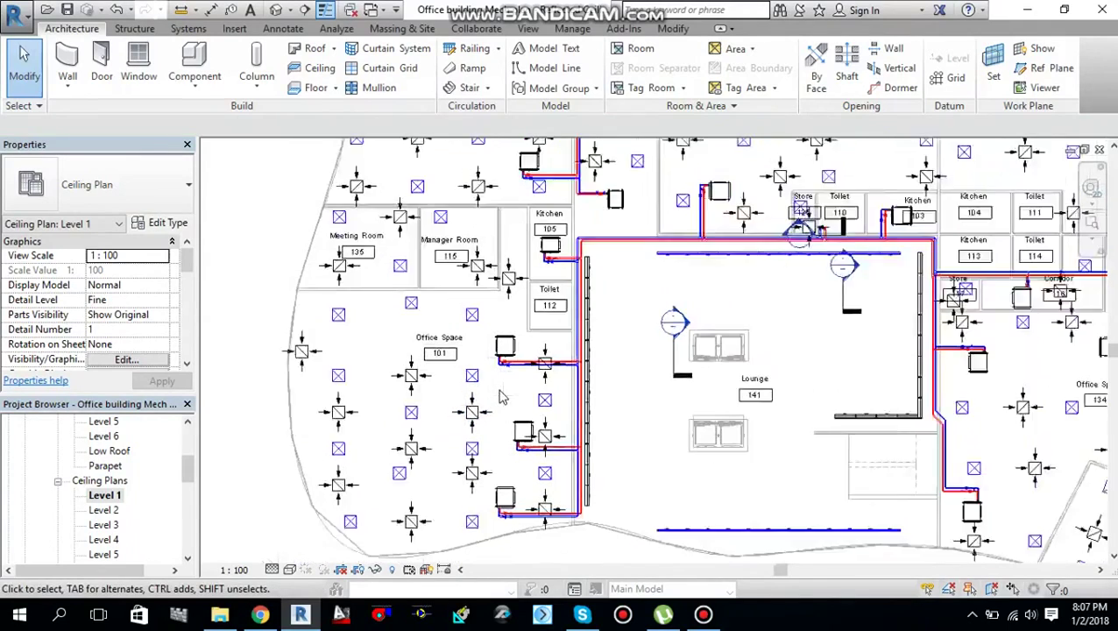
pyautogui.scroll(-1, 501, 397)
pyautogui.moveTo(500, 412); pyautogui.dragTo(418, 429, button='middle')
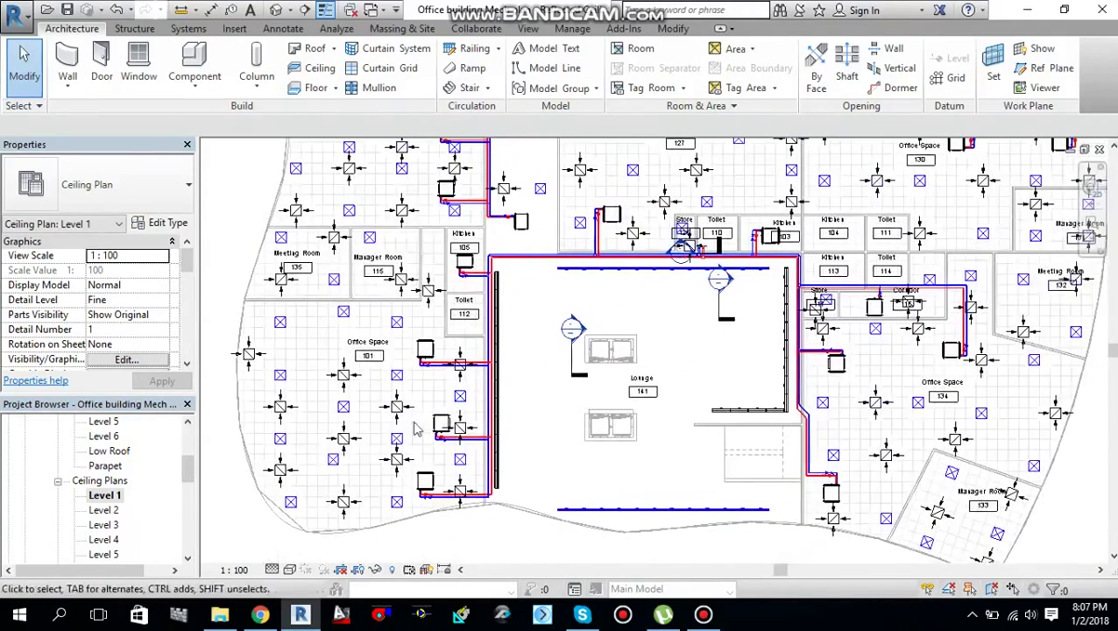
pyautogui.scroll(-2, 417, 431)
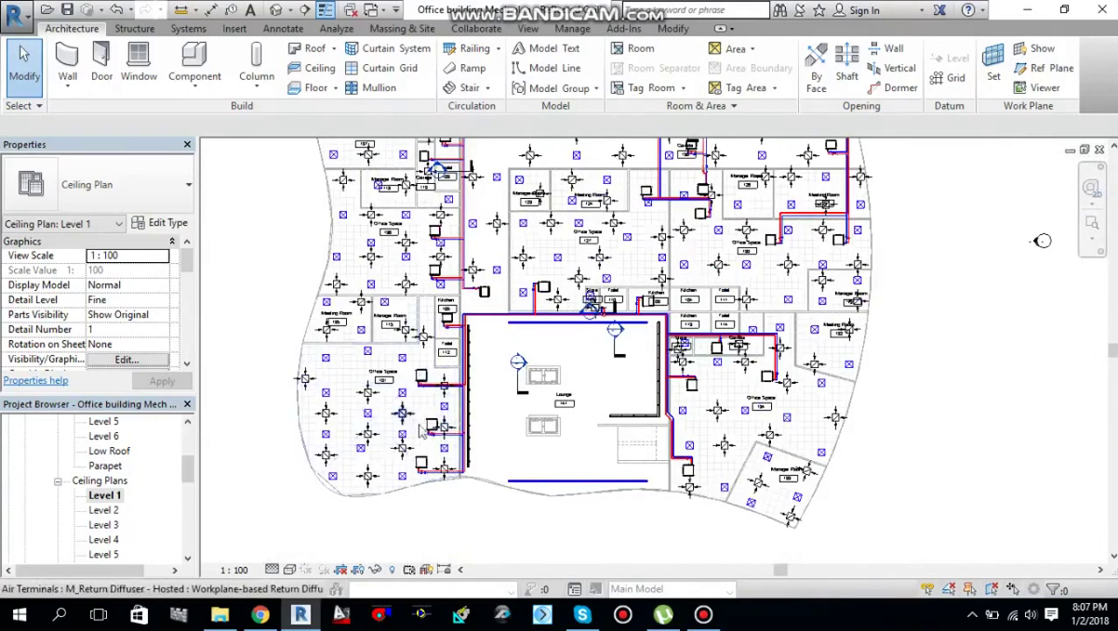
pyautogui.scroll(2, 412, 495)
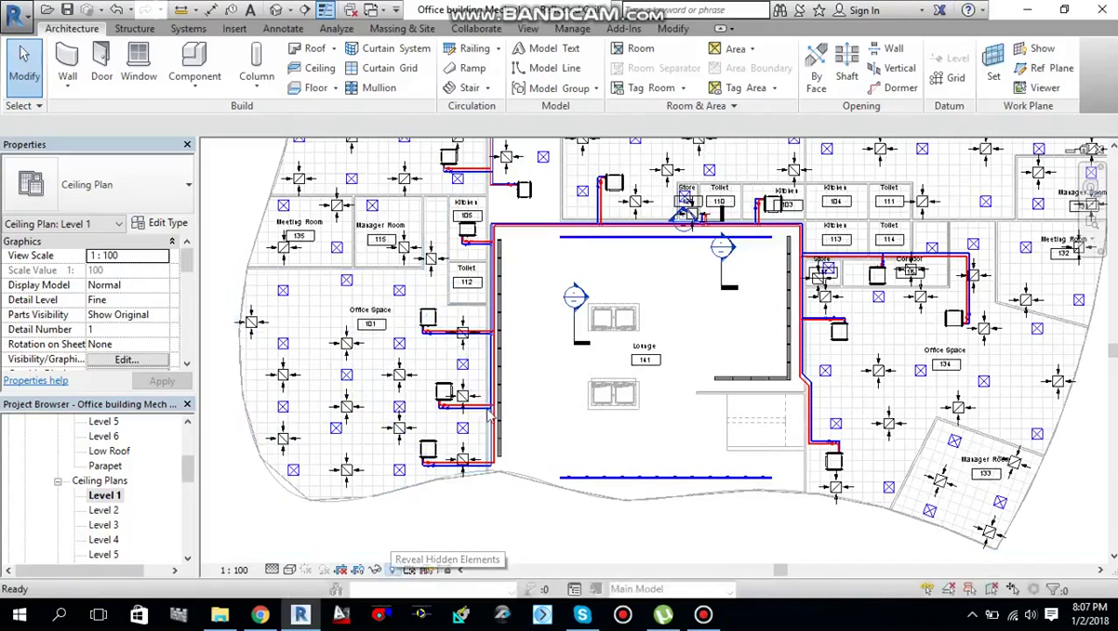
# - Reveal the hidden elements in the Level 1 ceiling plan and select everything across the building
pyautogui.press('r')
pyautogui.press('h')
pyautogui.scroll(-5, 502, 412)
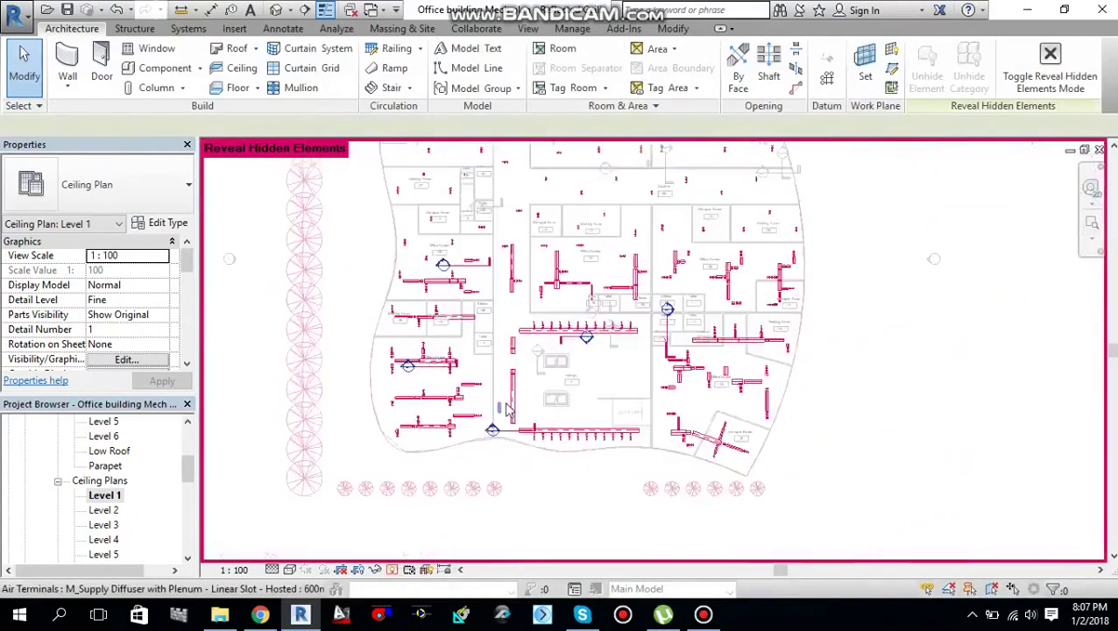
pyautogui.scroll(-1, 540, 379)
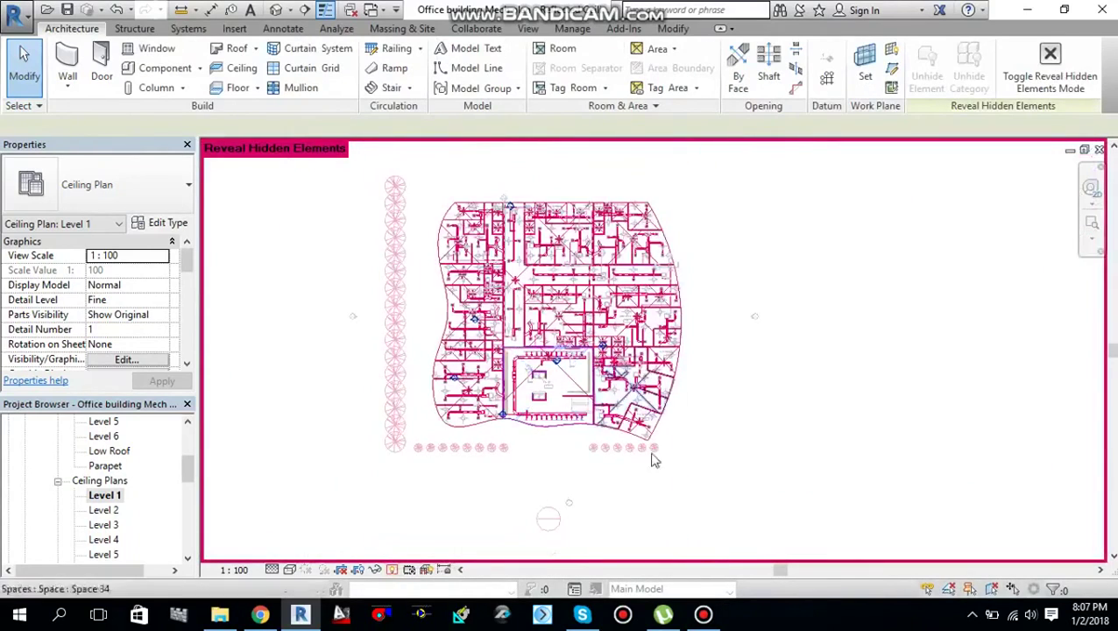
pyautogui.moveTo(727, 489); pyautogui.dragTo(421, 179)
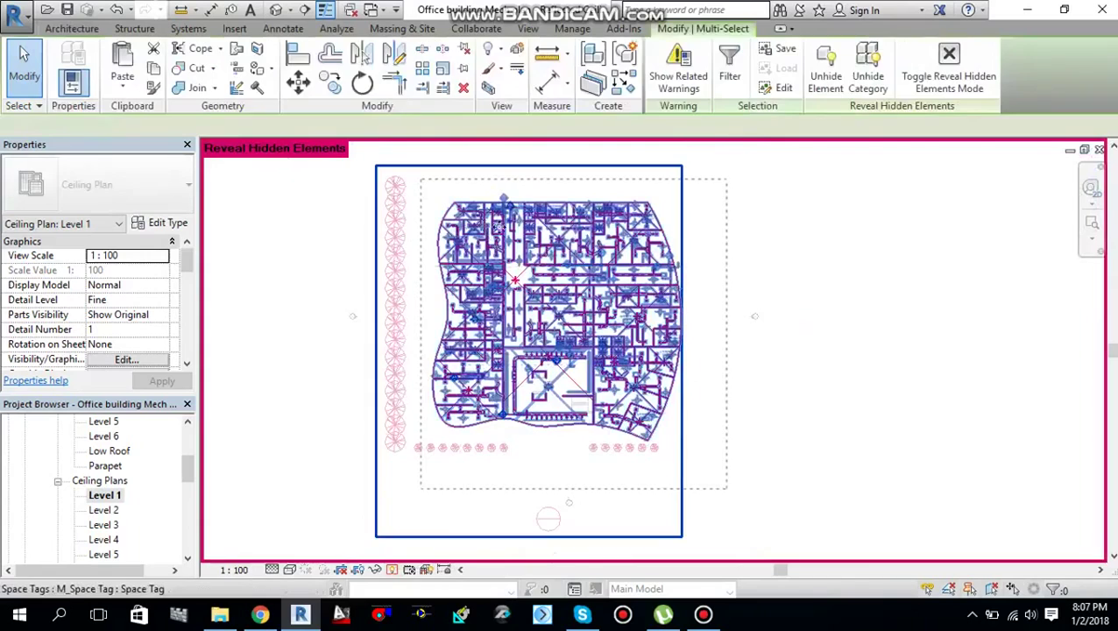
# - Filter the selection down to Duct Accessories, Duct Fittings, Ducts and Flex Ducts
pyautogui.click(730, 70)
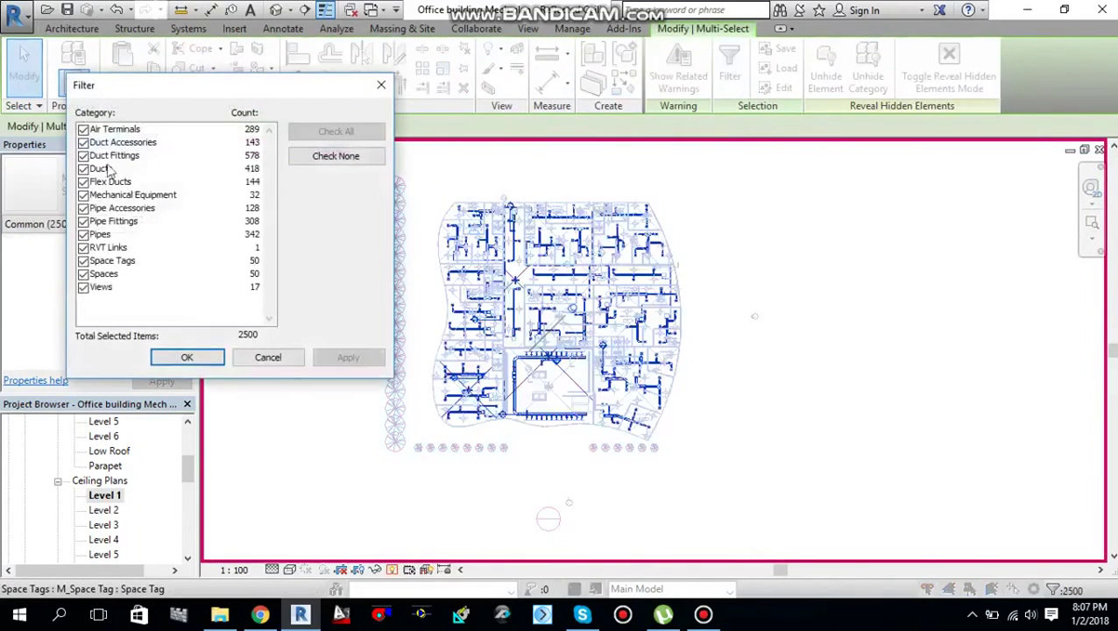
pyautogui.click(84, 129)
pyautogui.click(83, 209)
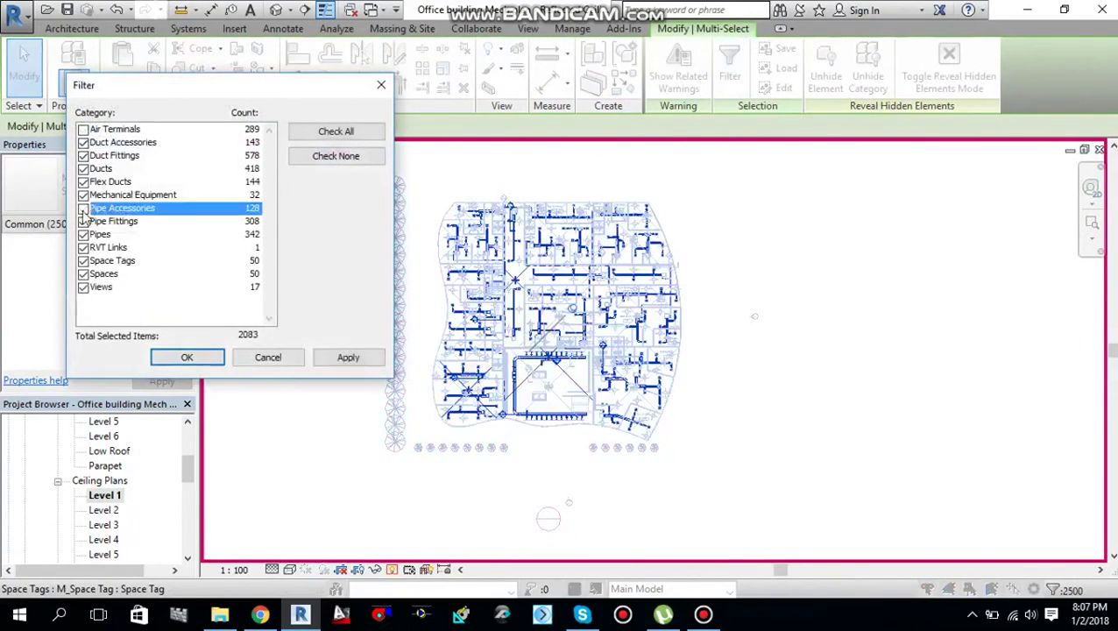
pyautogui.click(83, 195)
pyautogui.click(83, 222)
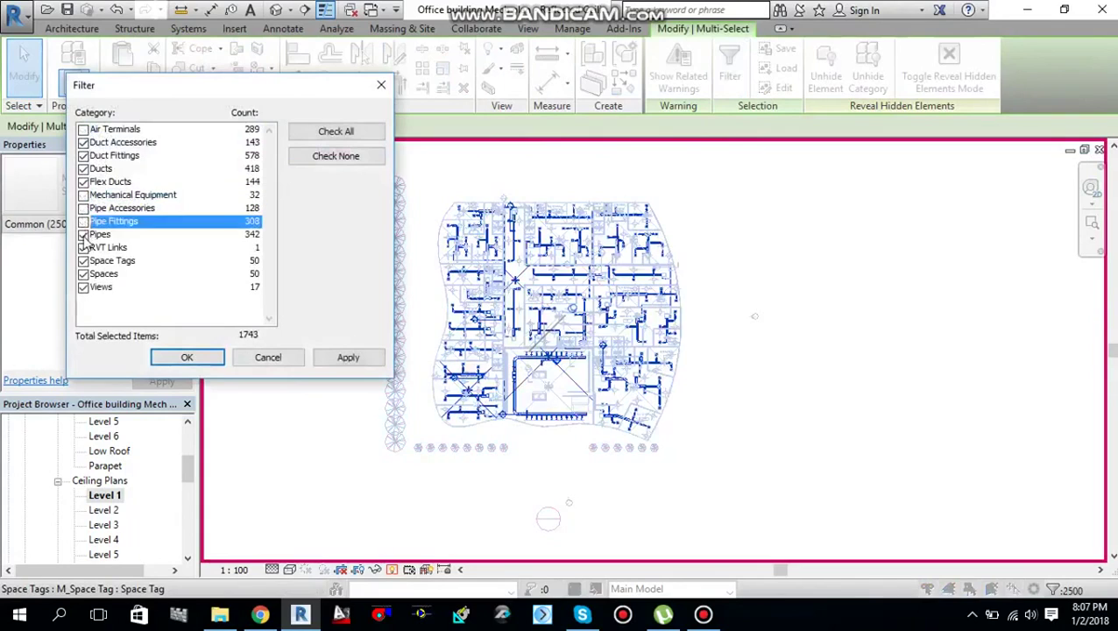
pyautogui.click(83, 235)
pyautogui.click(83, 248)
pyautogui.click(83, 261)
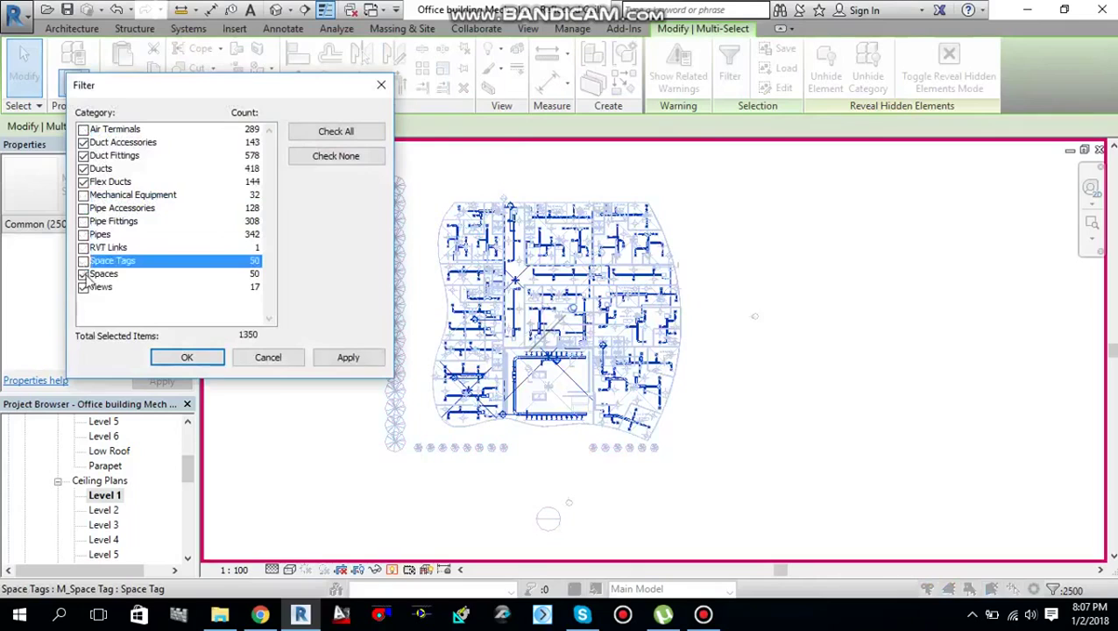
pyautogui.click(83, 274)
pyautogui.click(84, 288)
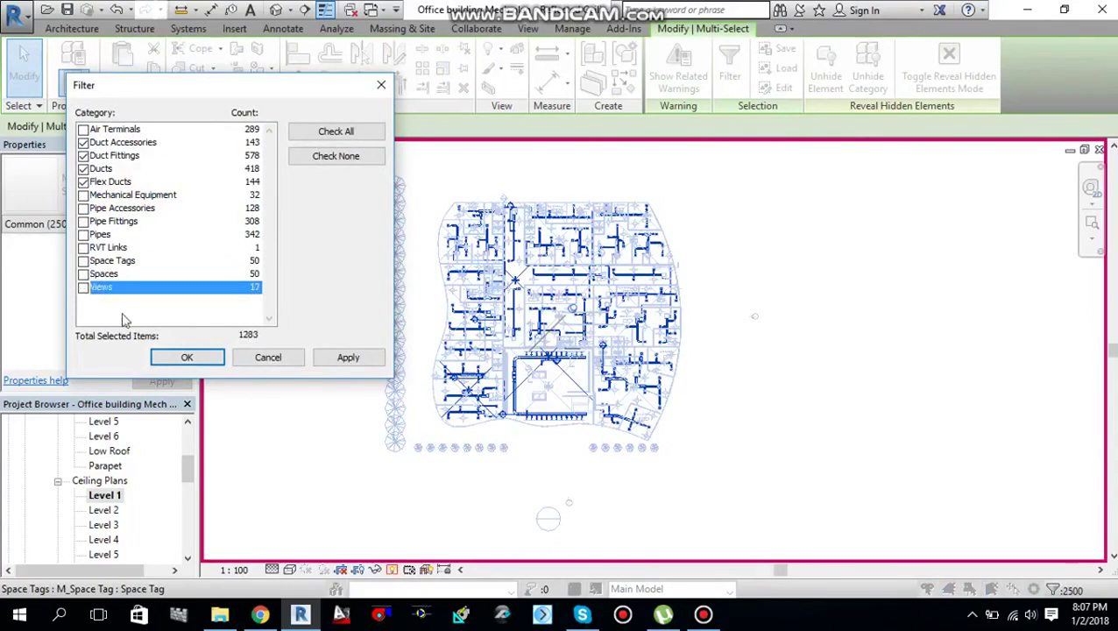
pyautogui.click(338, 359)
pyautogui.click(200, 357)
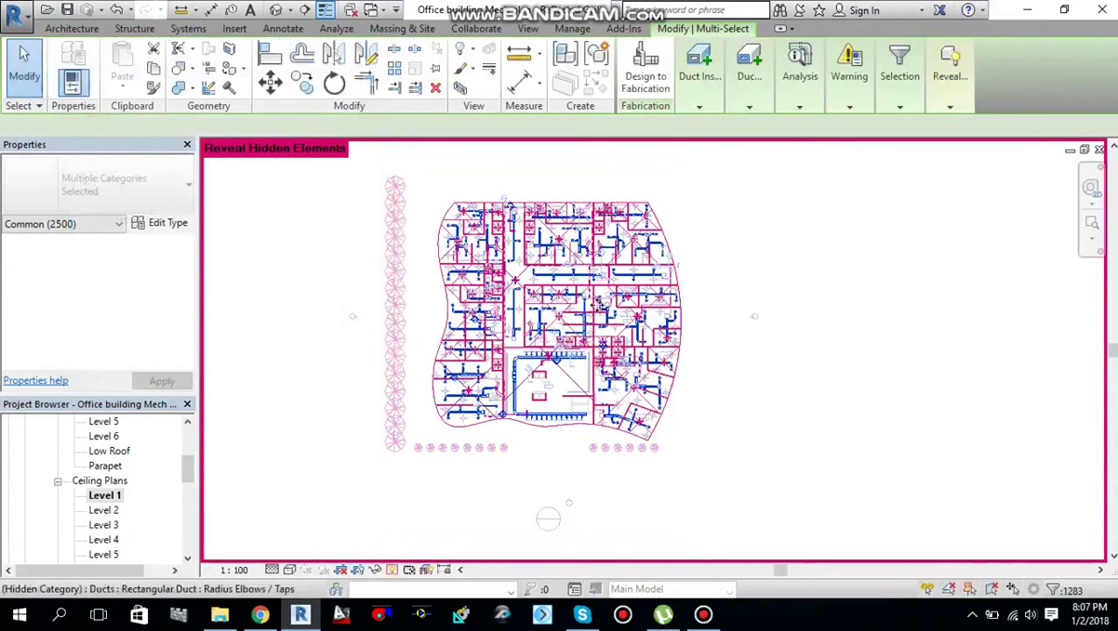
# - Unhide the categories of the selected duct elements and leave the reveal hidden elements mode
pyautogui.click(953, 108)
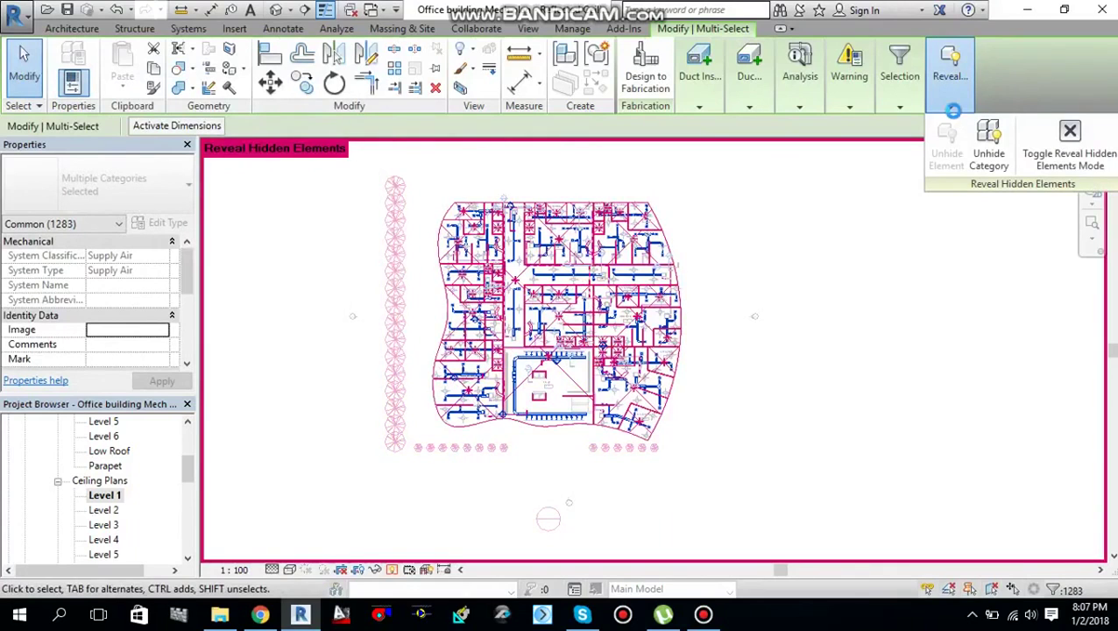
pyautogui.click(992, 163)
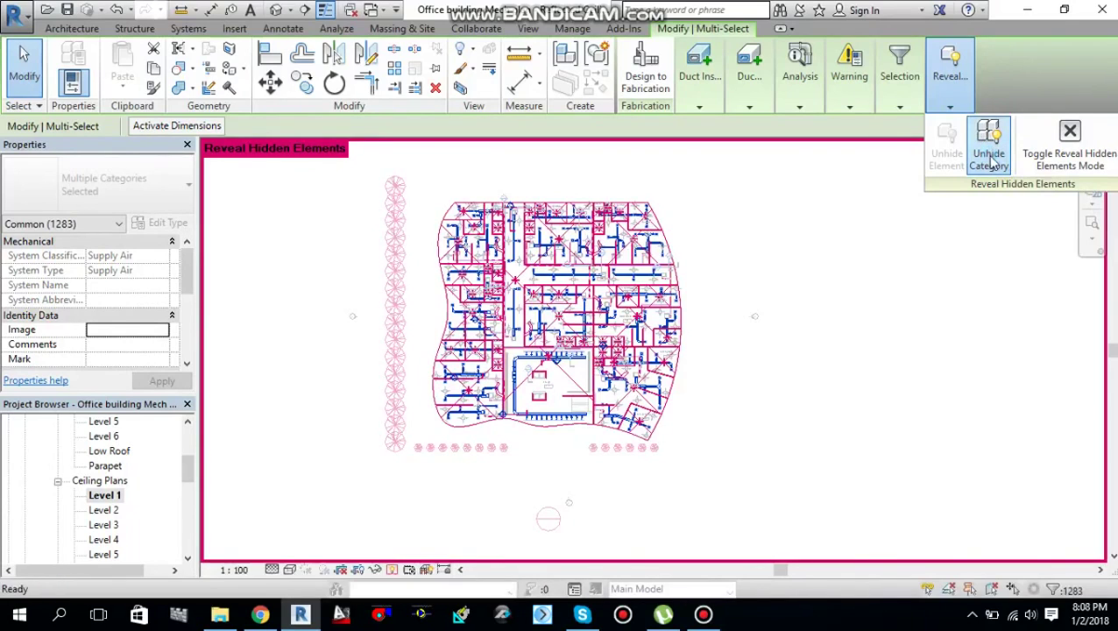
pyautogui.click(990, 156)
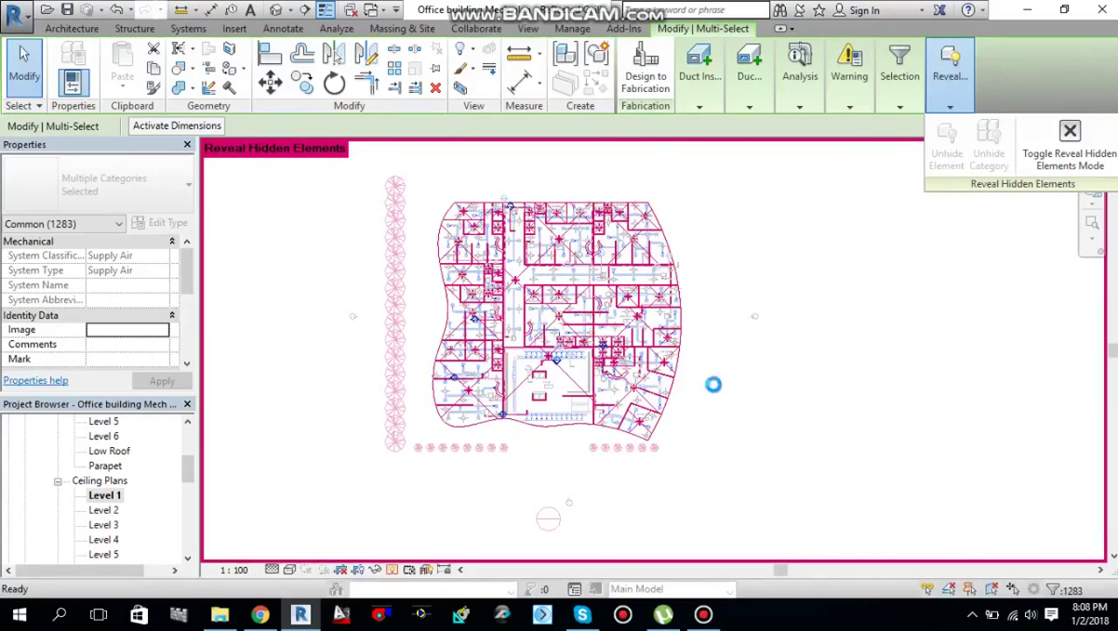
pyautogui.click(739, 375)
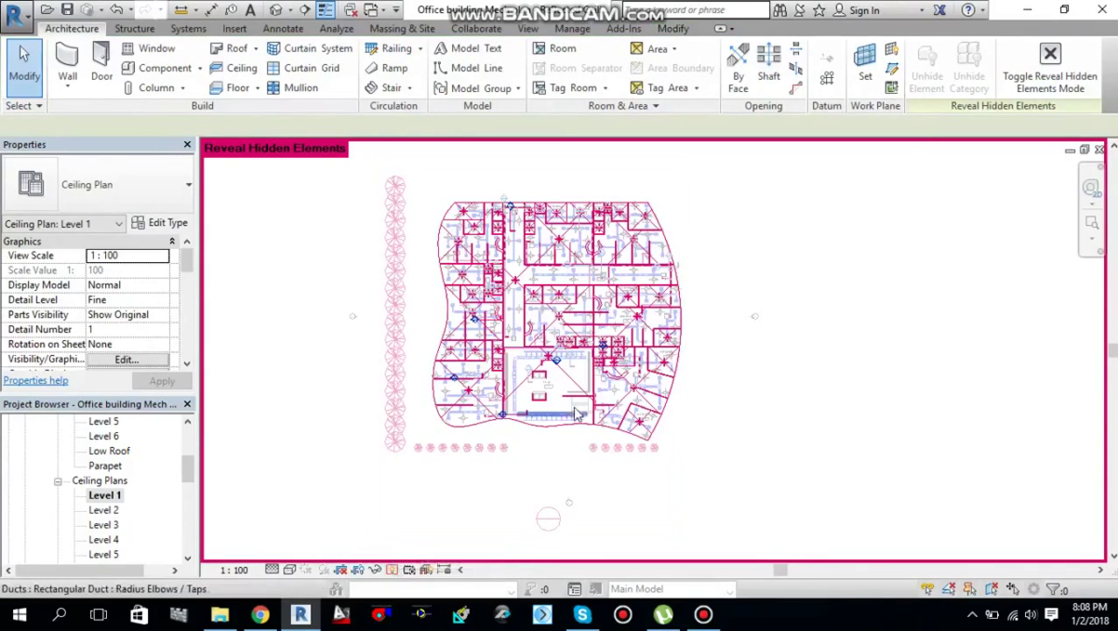
pyautogui.click(393, 571)
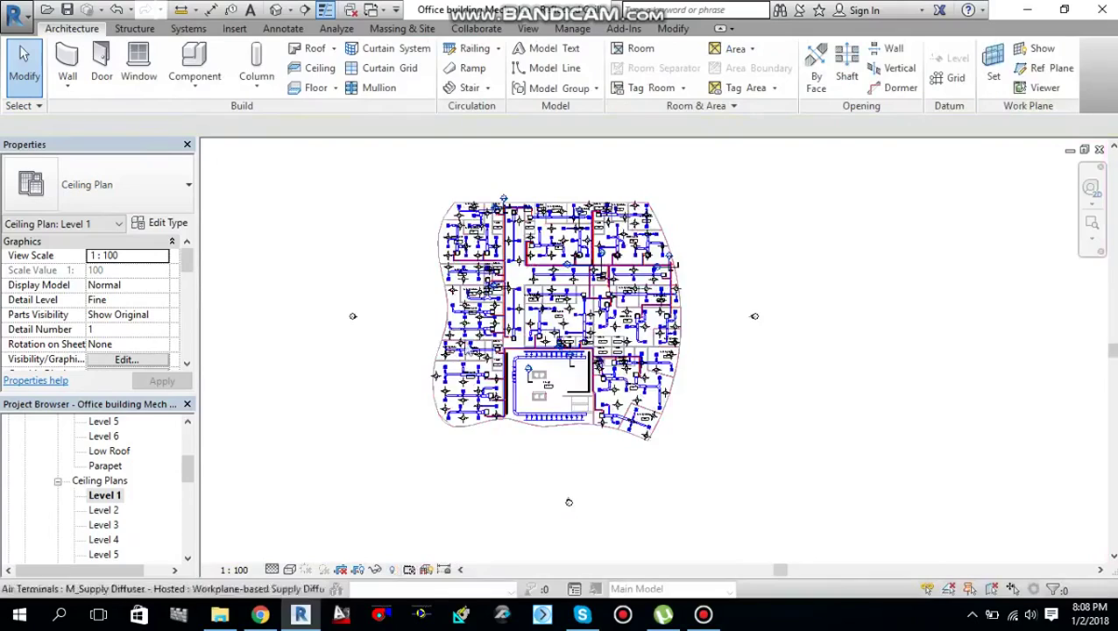
pyautogui.scroll(5, 464, 368)
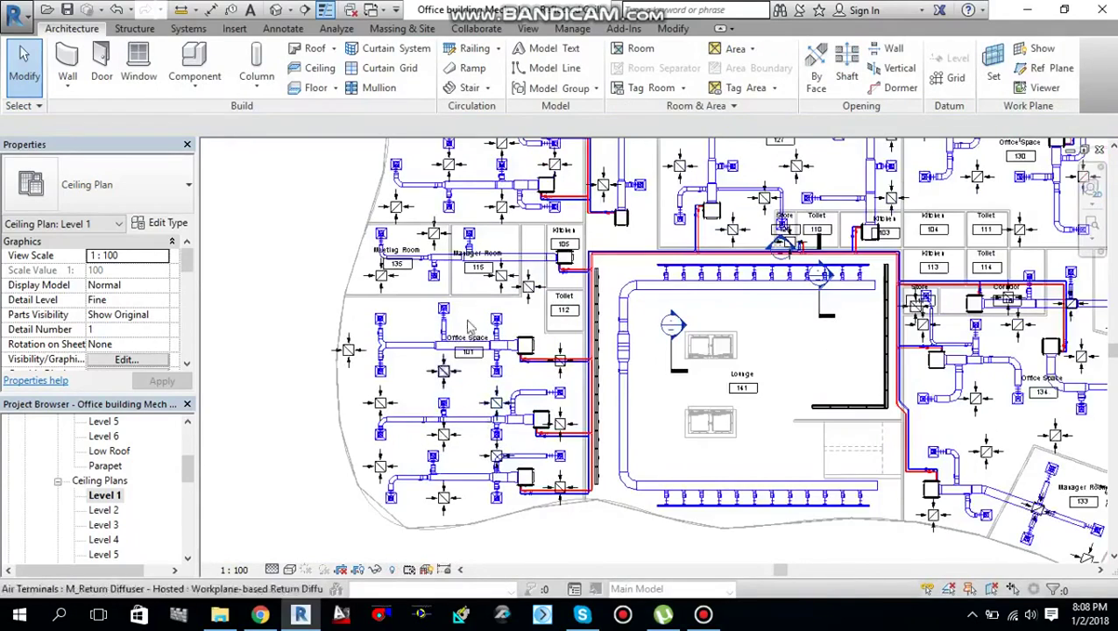
pyautogui.scroll(-3, 626, 375)
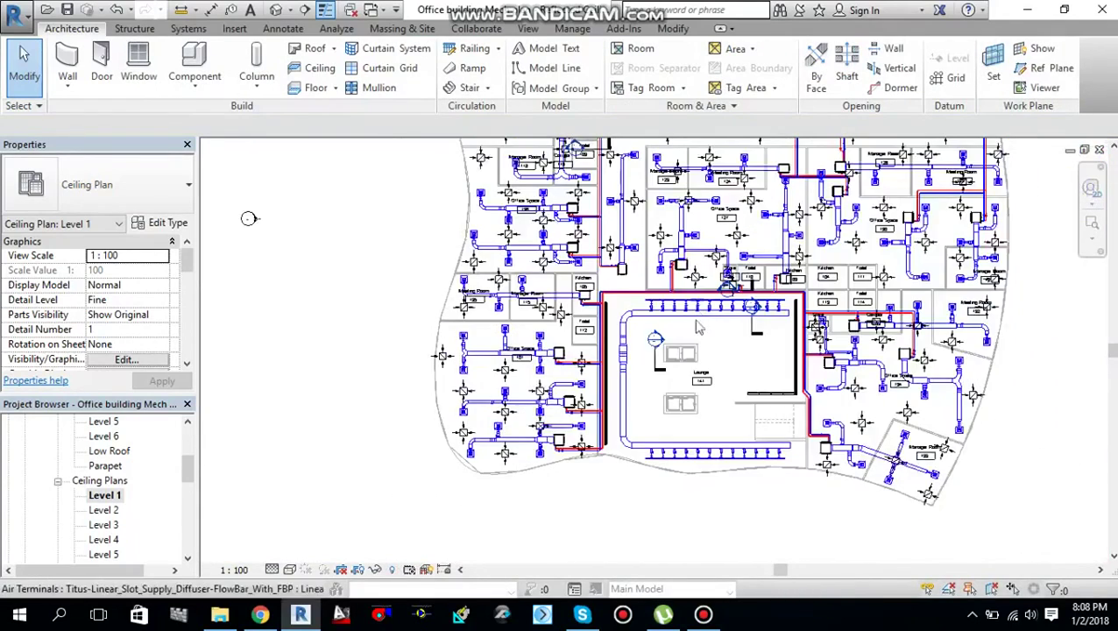
pyautogui.moveTo(698, 327); pyautogui.dragTo(684, 371, button='middle')
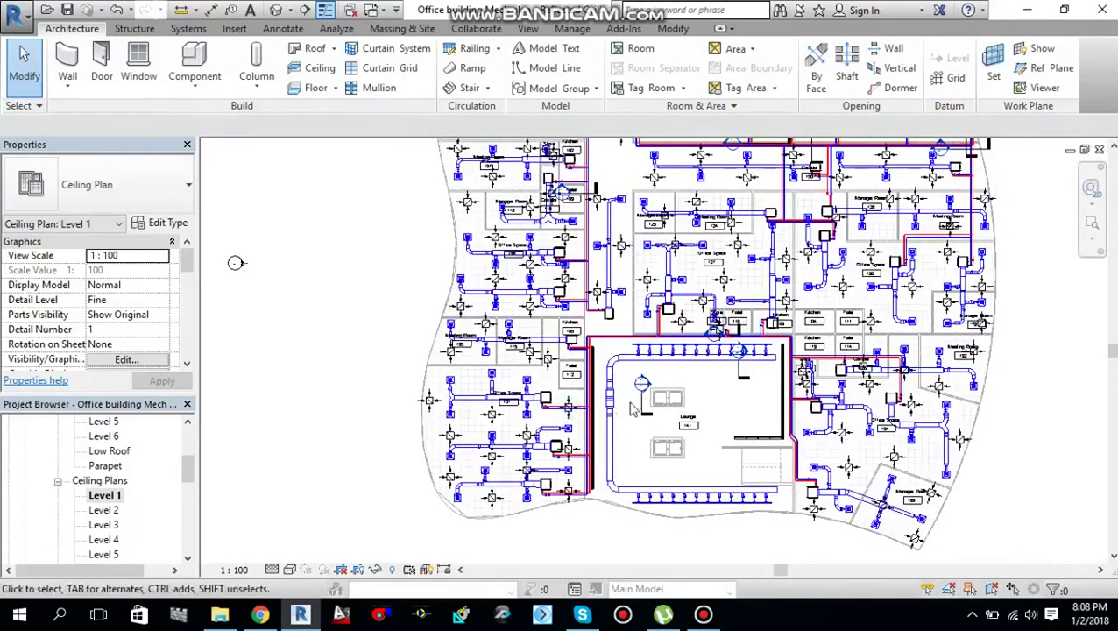
pyautogui.moveTo(632, 408); pyautogui.dragTo(587, 415, button='middle')
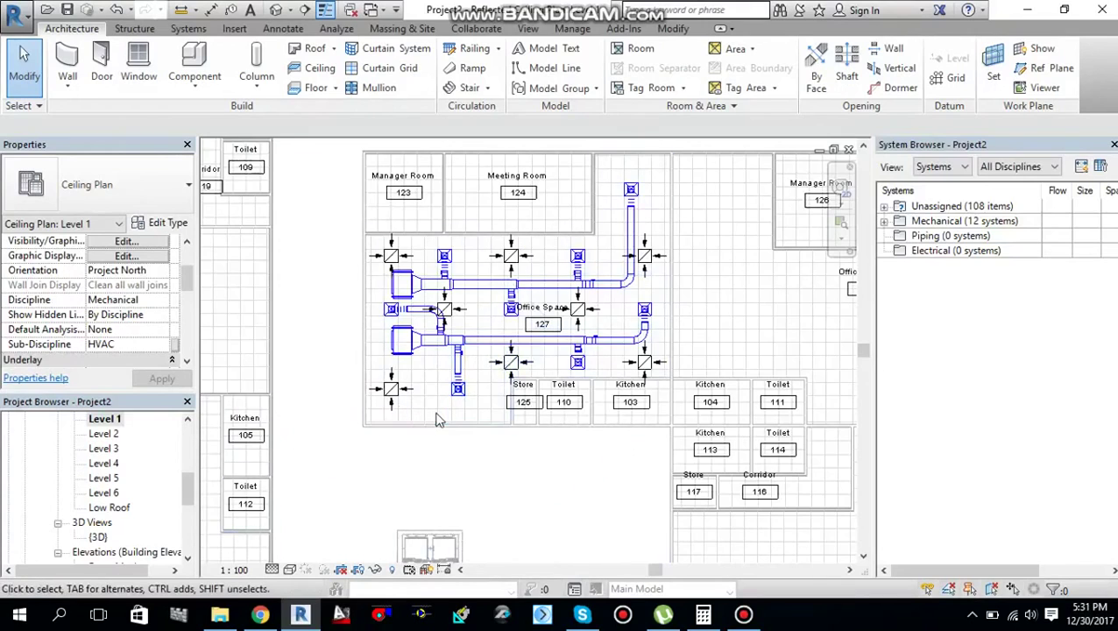
# - Open the Duct Schedule of Project2
pyautogui.scroll(-1, 437, 417)
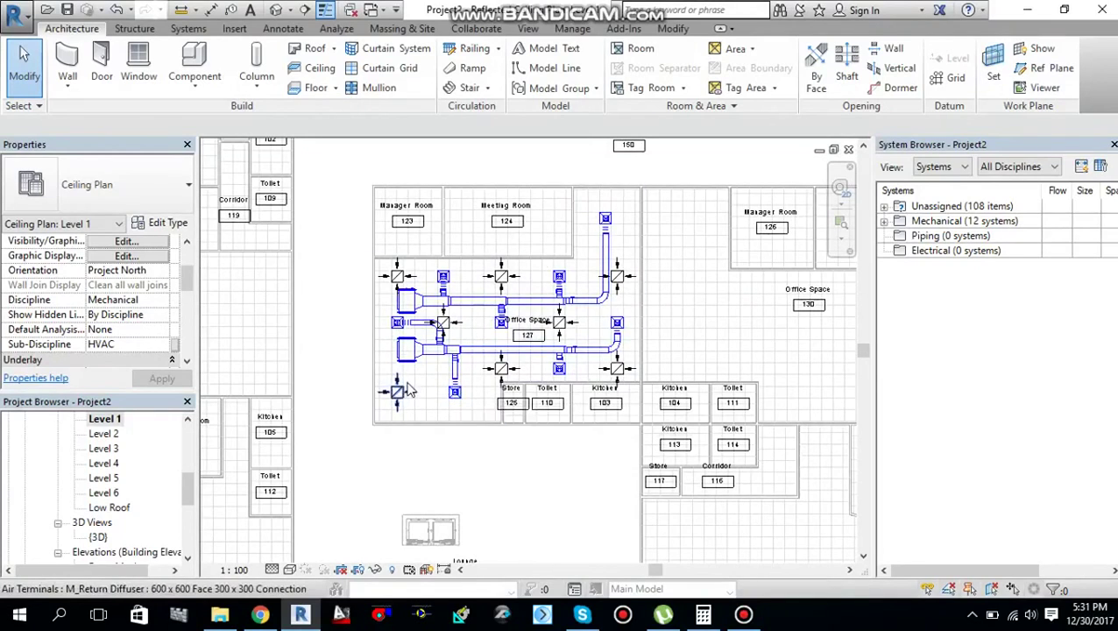
pyautogui.scroll(-1, 414, 399)
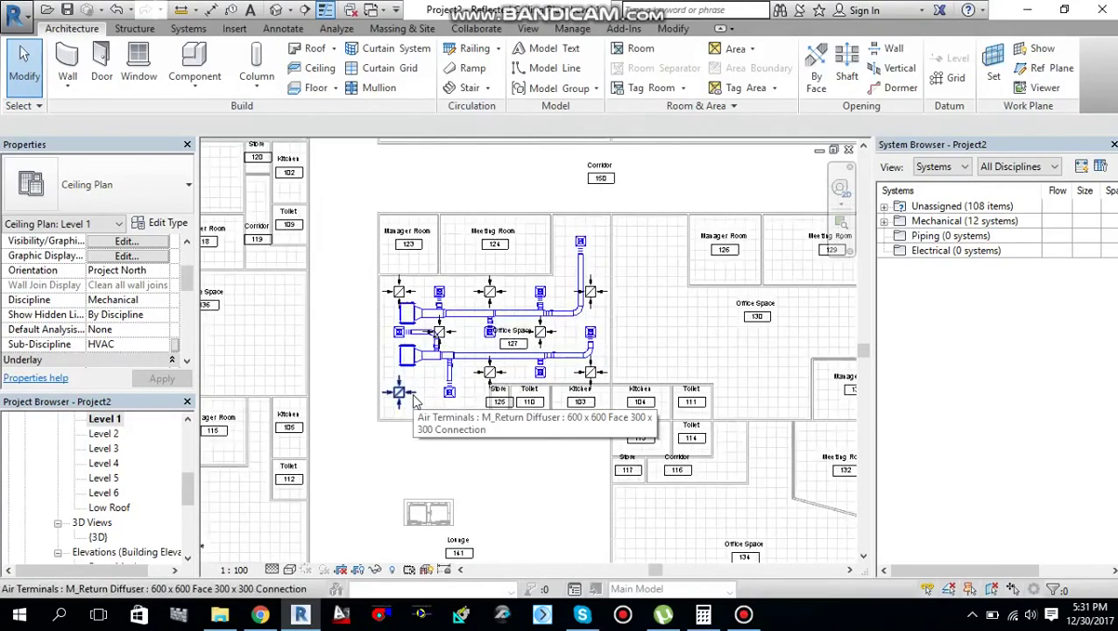
pyautogui.scroll(-2, 151, 487)
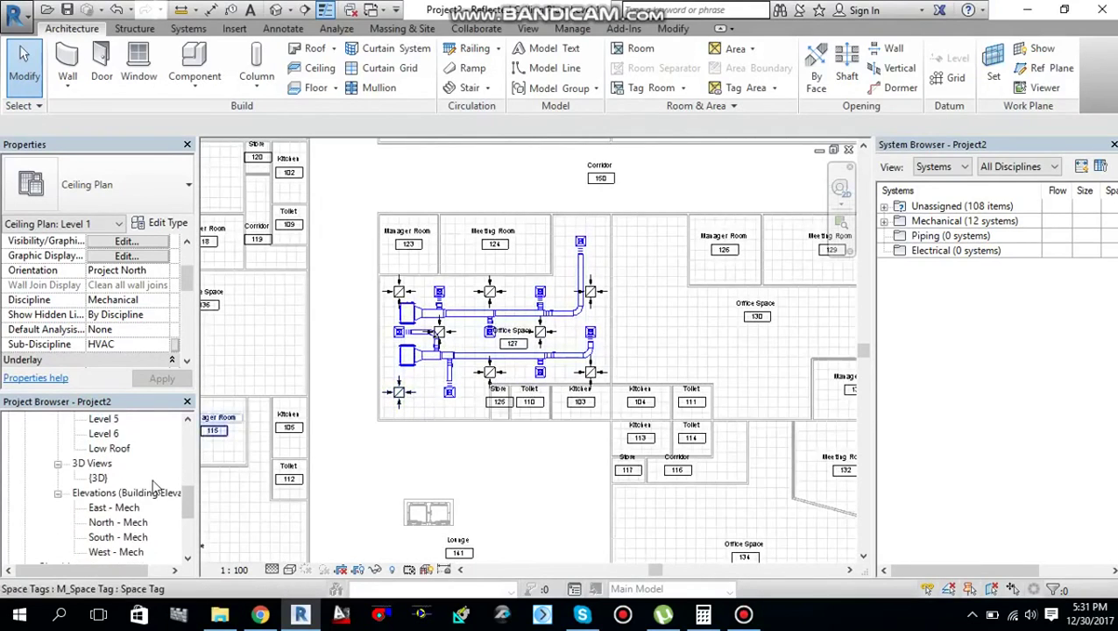
pyautogui.scroll(-2, 101, 482)
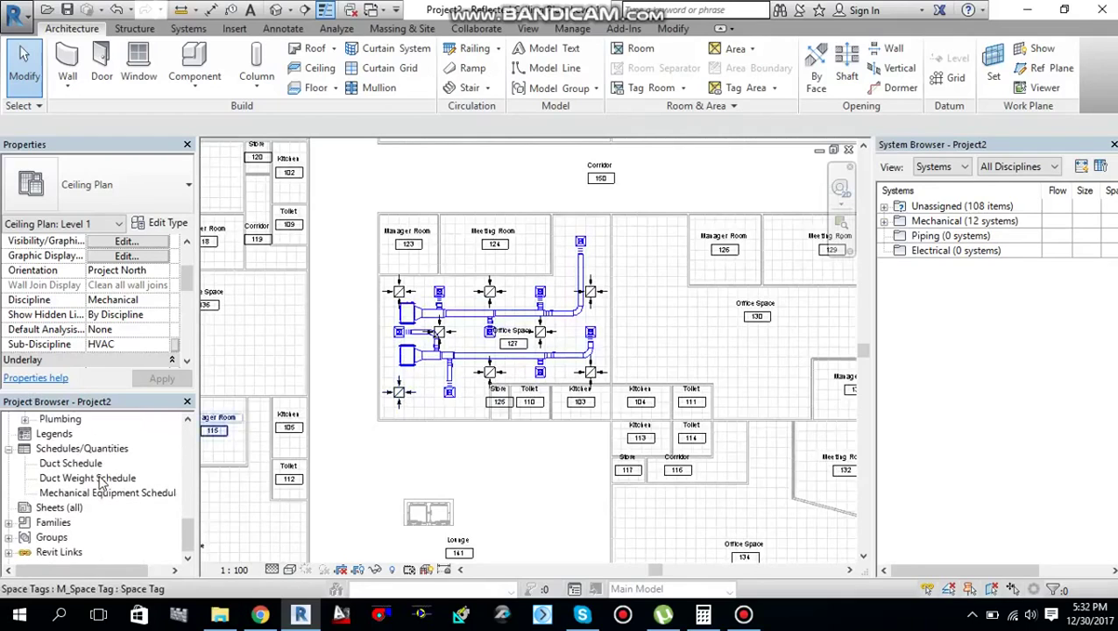
pyautogui.click(71, 463)
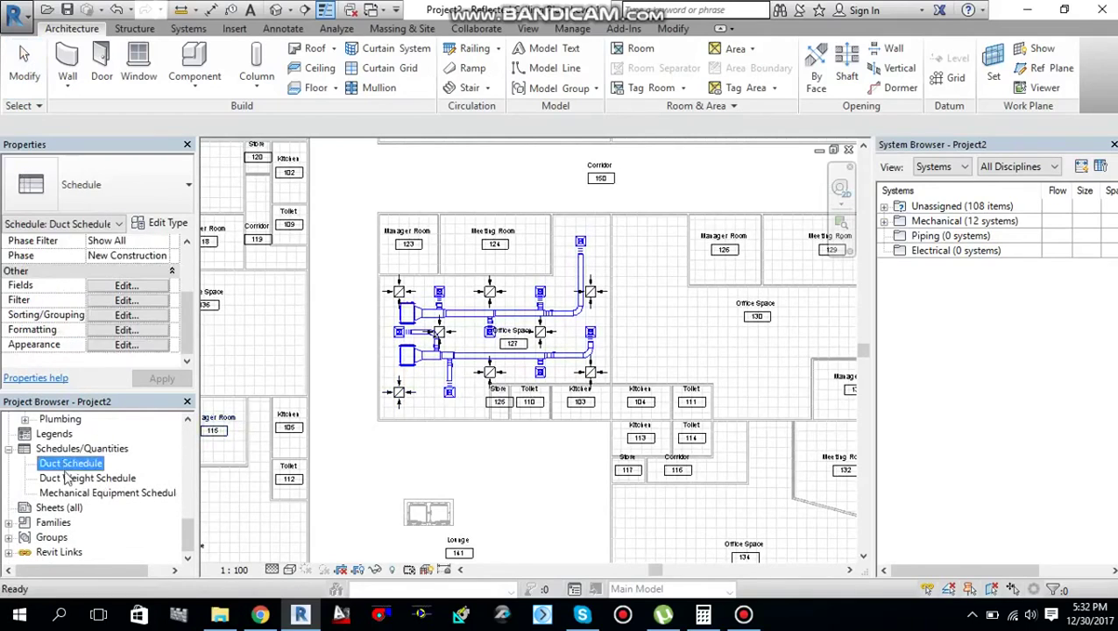
pyautogui.click(68, 479)
pyautogui.click(70, 493)
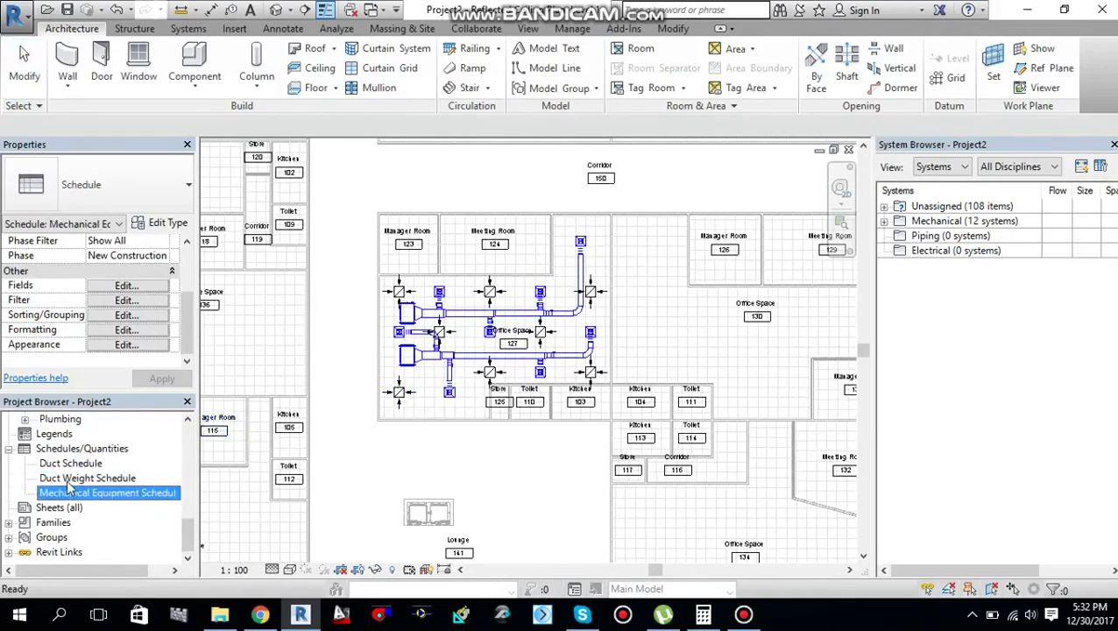
pyautogui.click(68, 480)
pyautogui.click(74, 464)
pyautogui.click(77, 479)
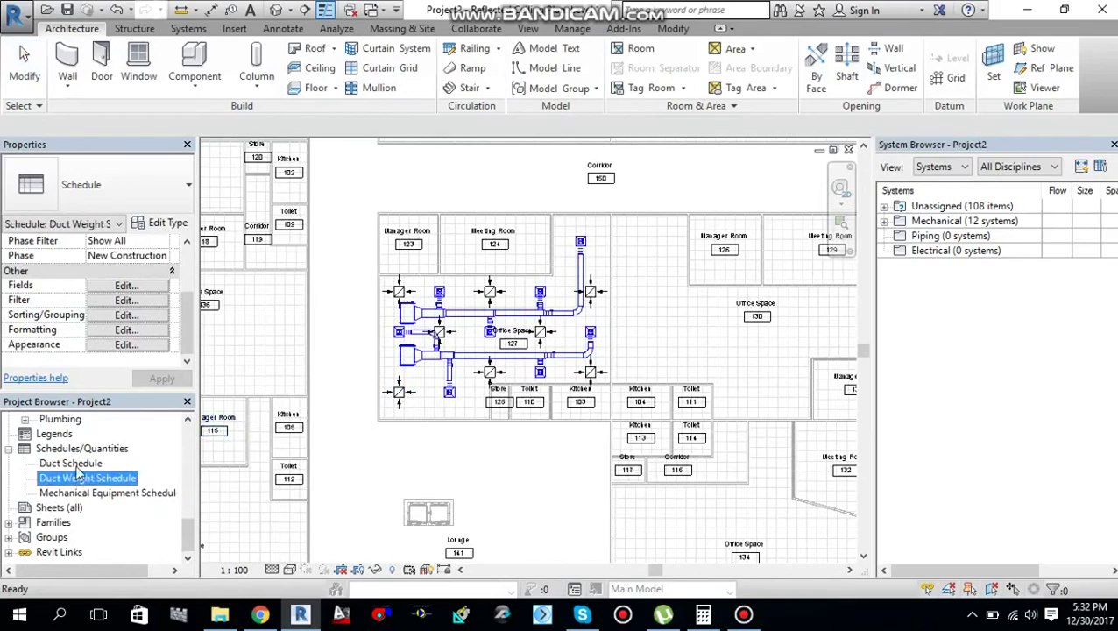
pyautogui.click(76, 464)
pyautogui.doubleClick(73, 463)
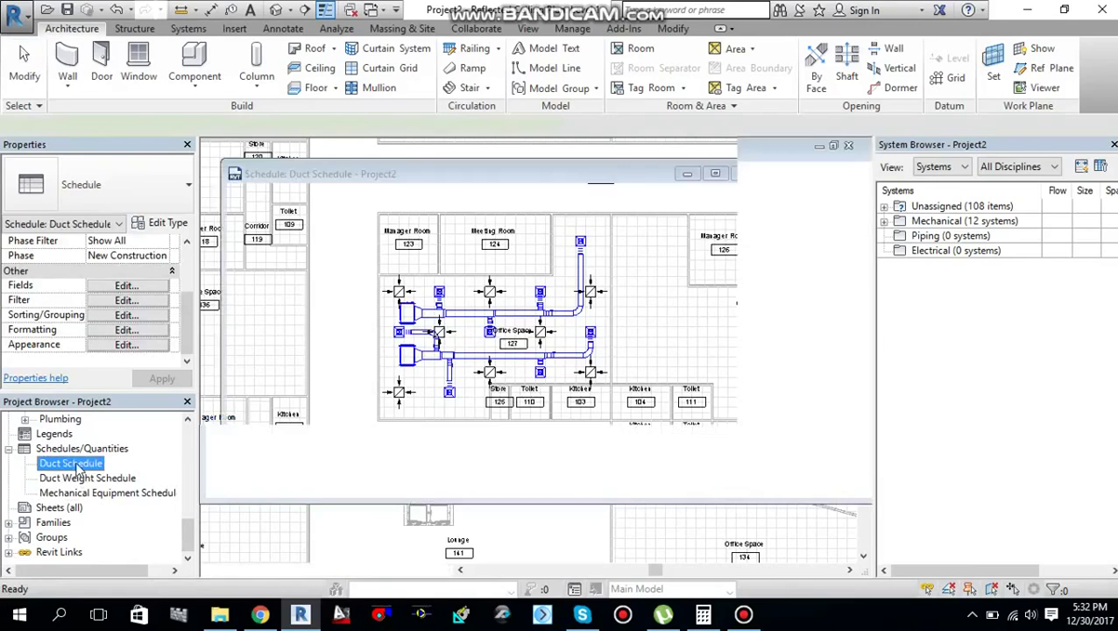
# - Look through the duct schedule's rows of area, flow, friction, pressure drop and length values
pyautogui.scroll(-3, 496, 366)
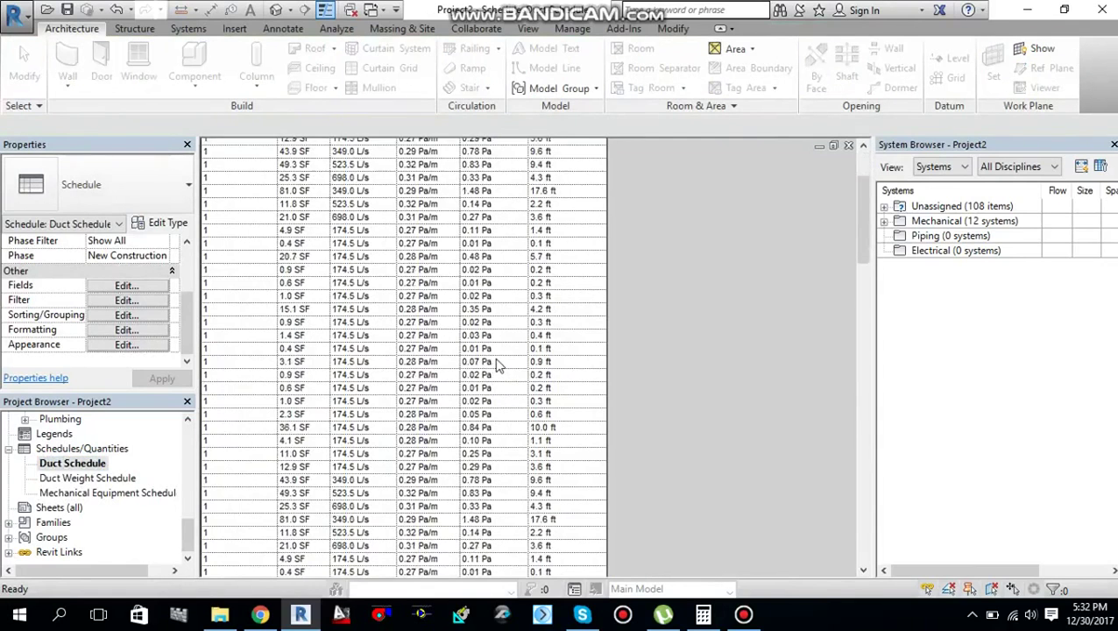
pyautogui.scroll(3, 496, 367)
pyautogui.scroll(-3, 497, 315)
pyautogui.scroll(5, 496, 316)
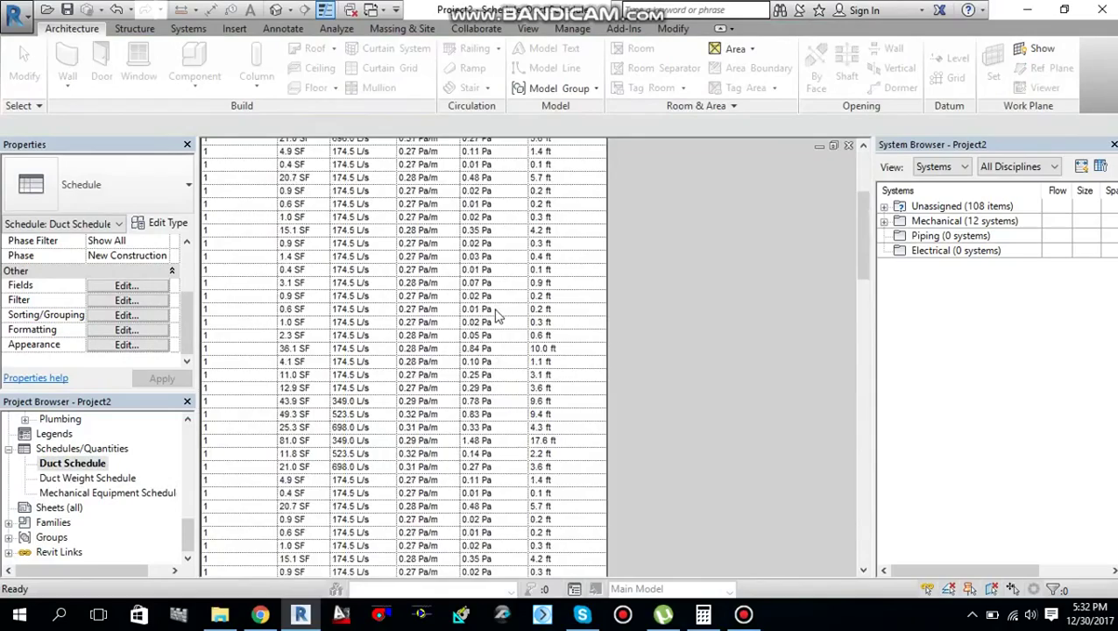
pyautogui.scroll(-8, 496, 315)
pyautogui.scroll(-10, 496, 318)
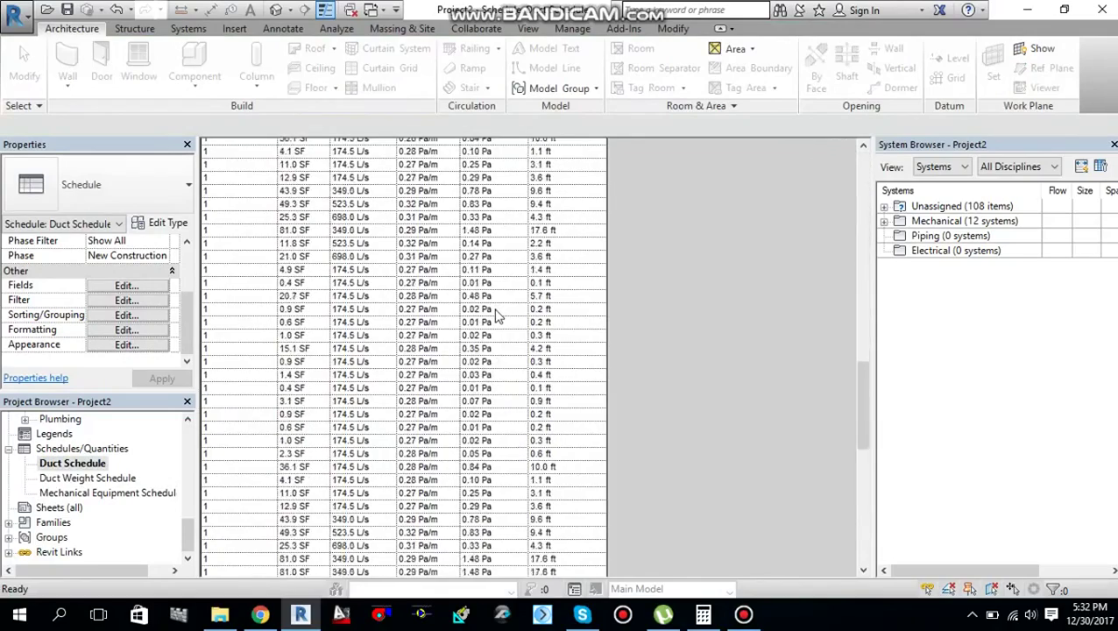
pyautogui.scroll(3, 496, 319)
pyautogui.scroll(8, 496, 319)
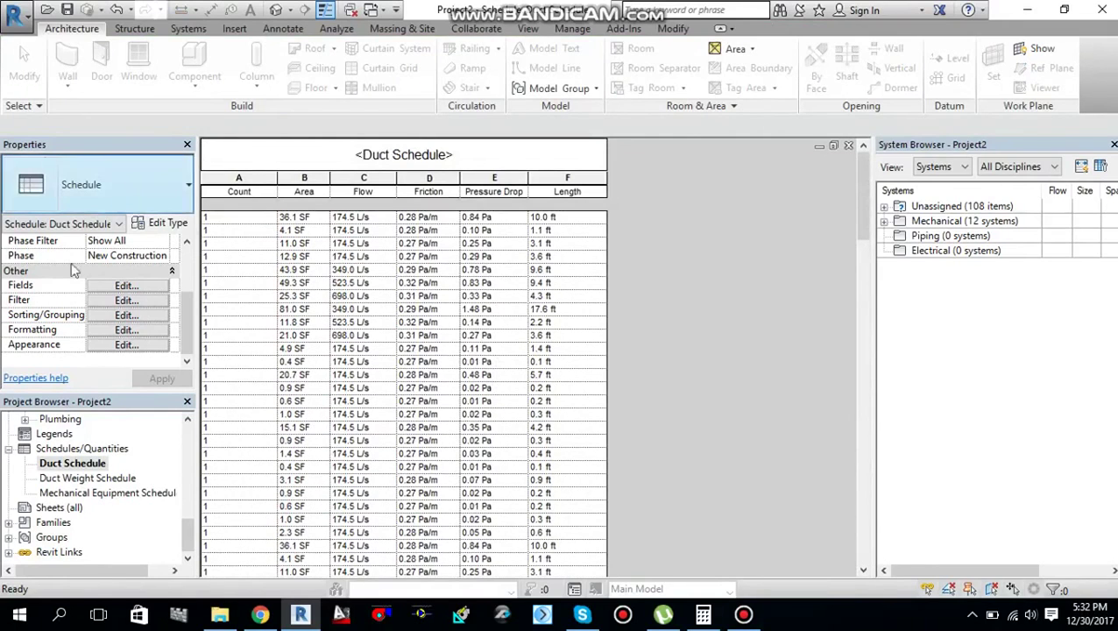
# - Add a conditional format to the duct schedule's Friction field, testing for values greater than or equal to 0.40 Pa/m
pyautogui.click(127, 330)
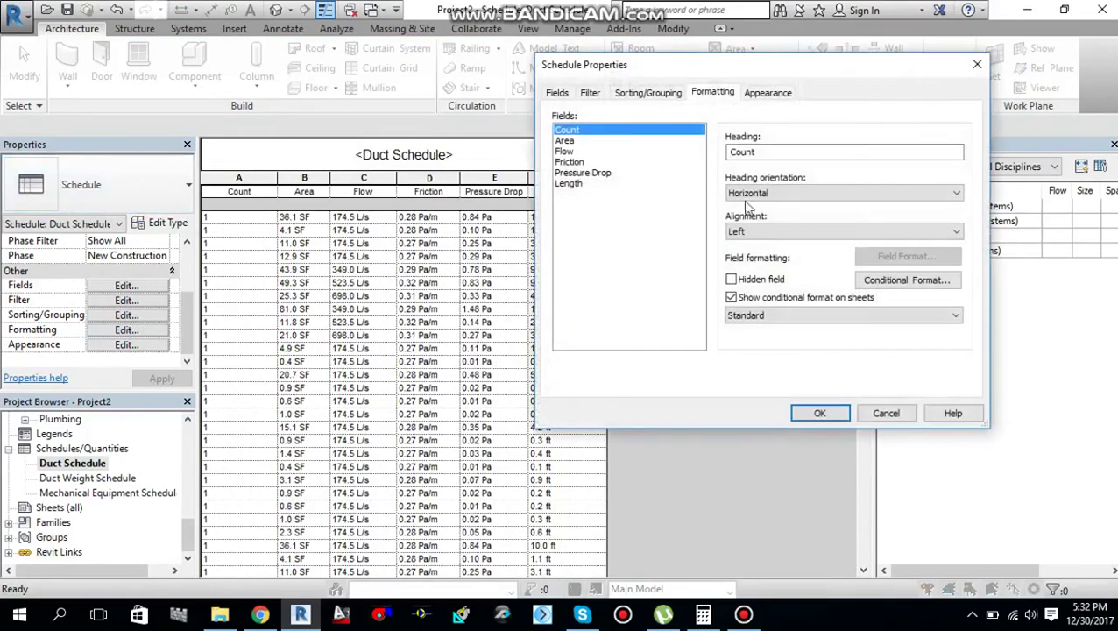
pyautogui.click(575, 164)
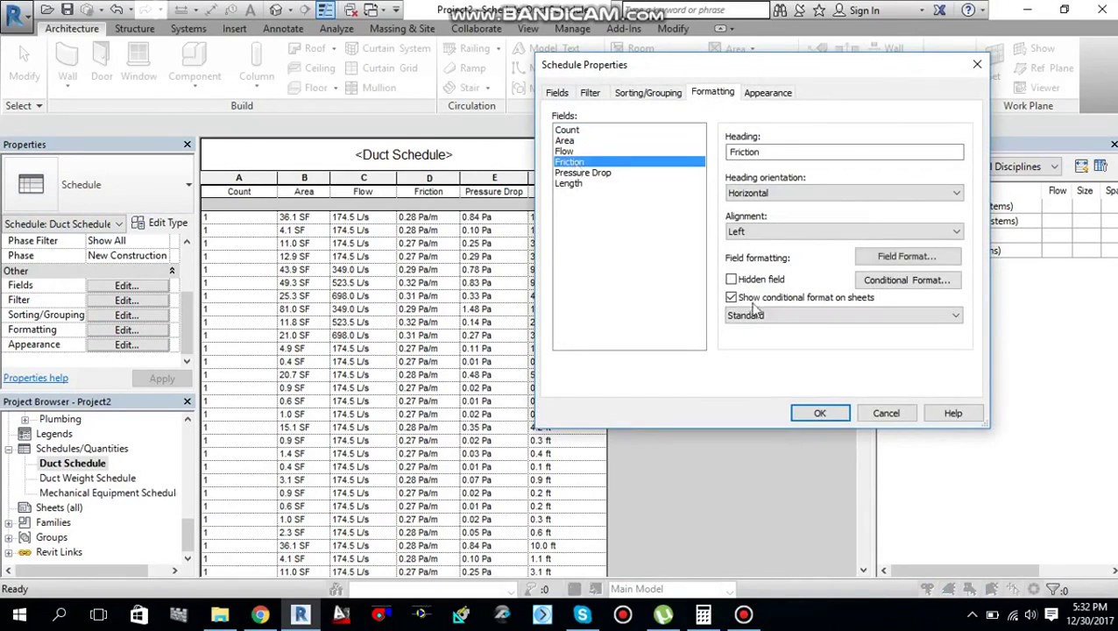
pyautogui.click(902, 282)
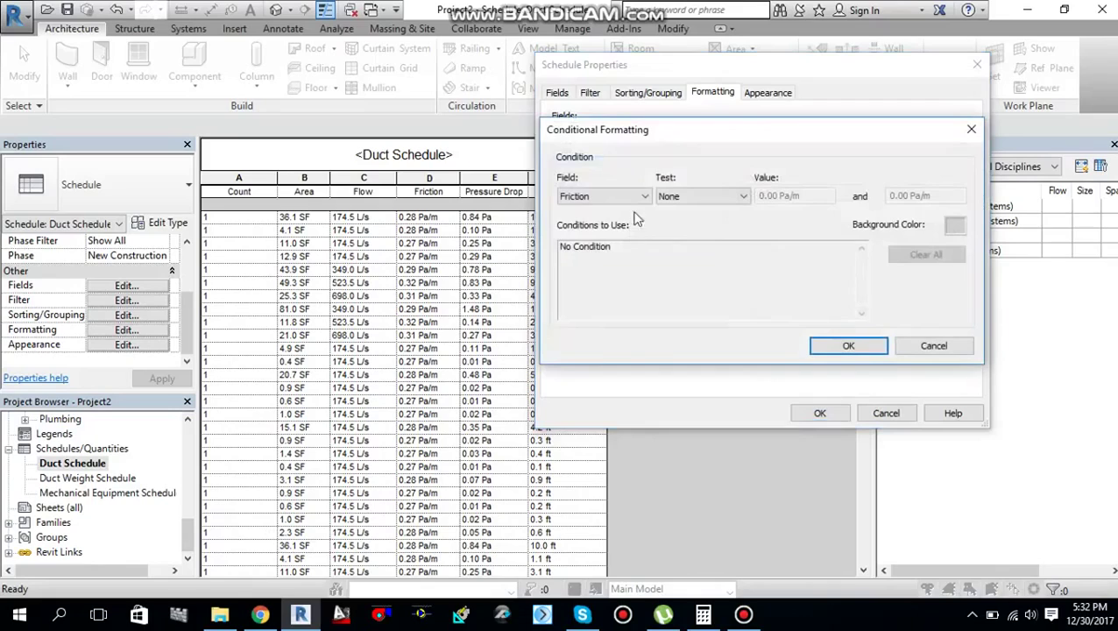
pyautogui.click(627, 198)
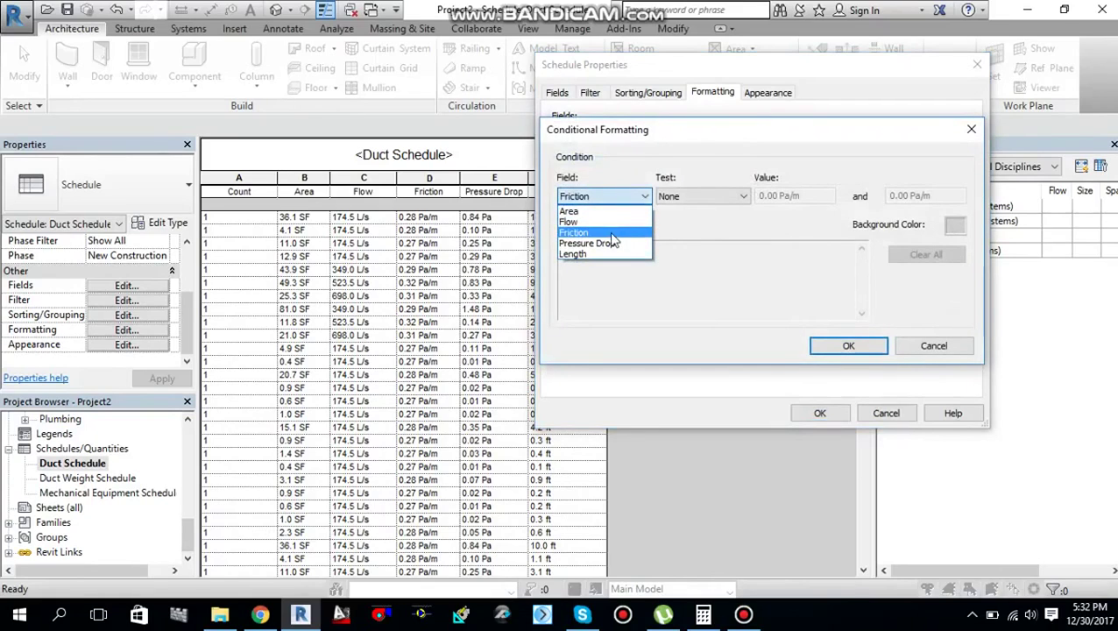
pyautogui.click(613, 233)
pyautogui.click(704, 201)
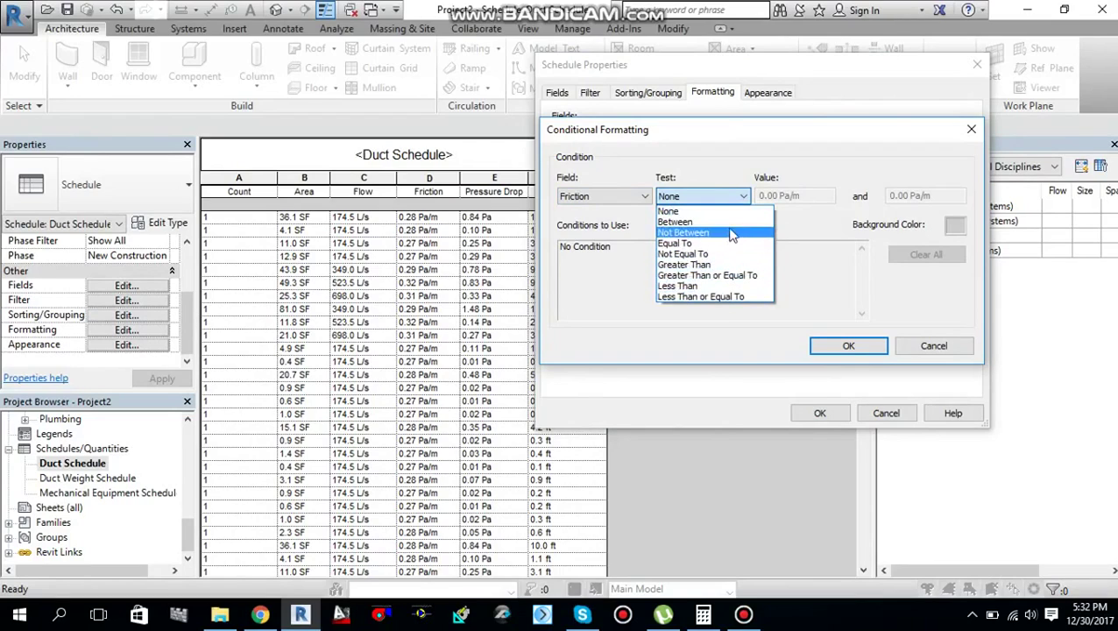
pyautogui.click(732, 277)
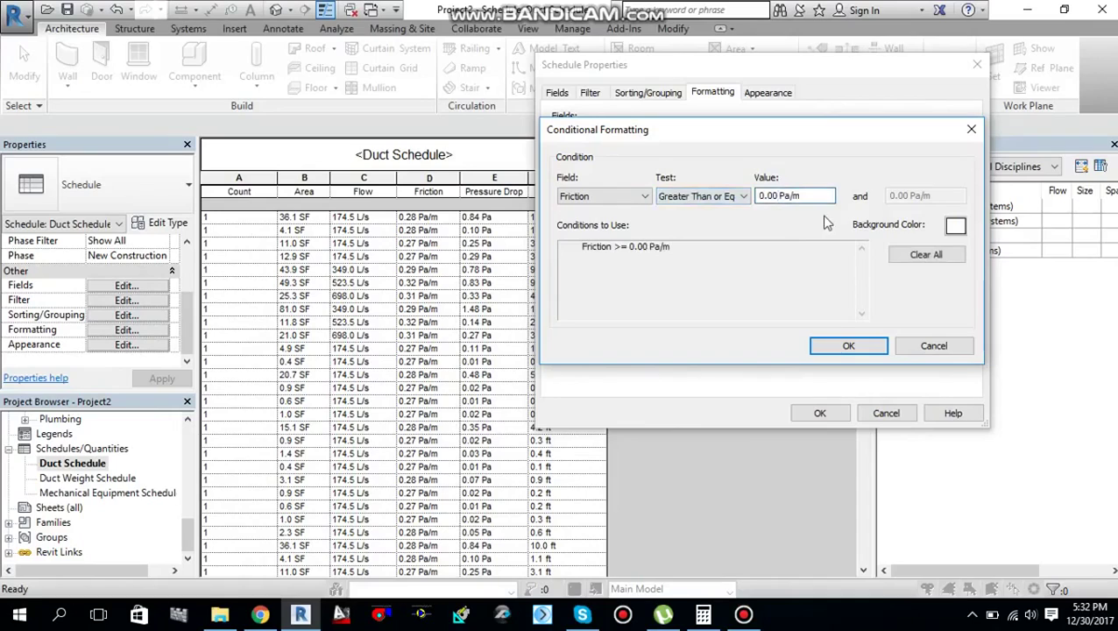
pyautogui.click(827, 201)
pyautogui.write('4')
# - Set the friction condition's background color to red and apply the formatting to the schedule
pyautogui.click(955, 225)
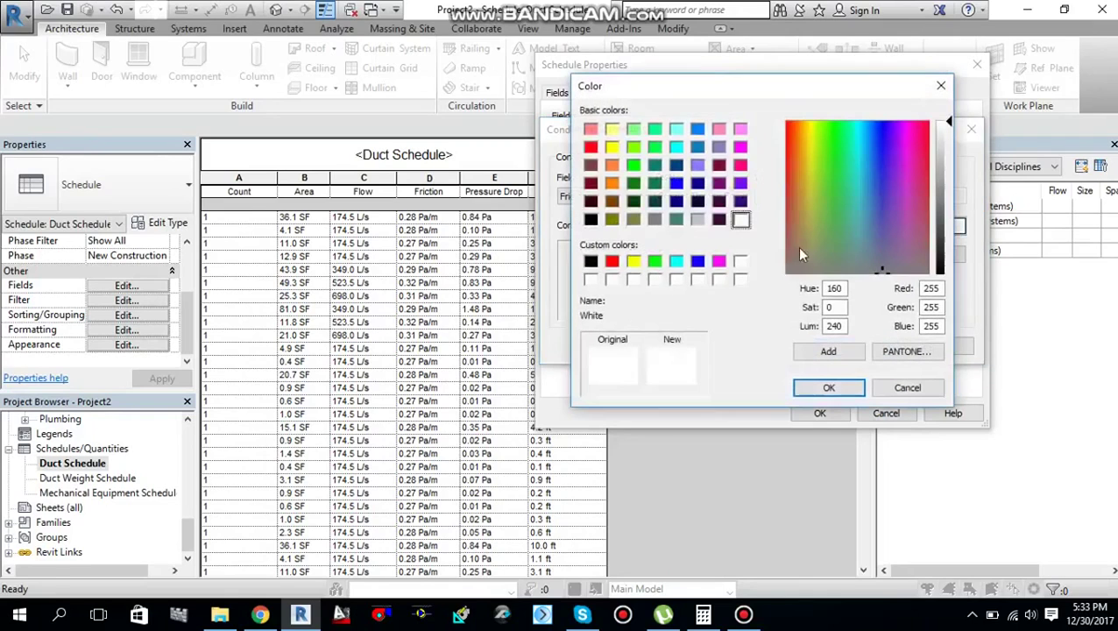
pyautogui.click(612, 262)
pyautogui.click(827, 388)
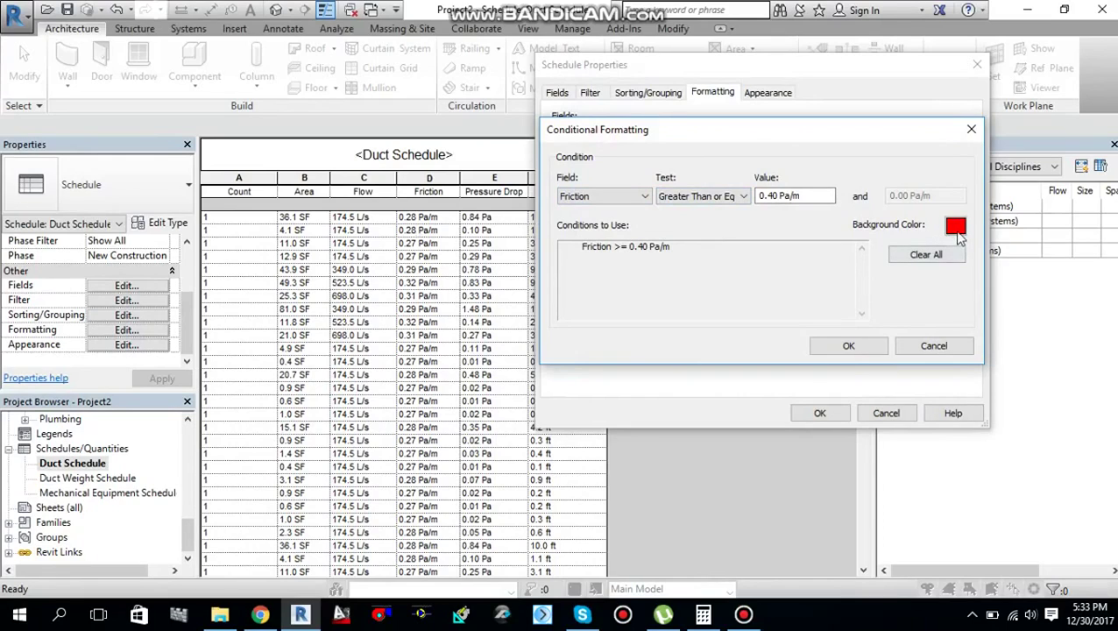
pyautogui.click(844, 347)
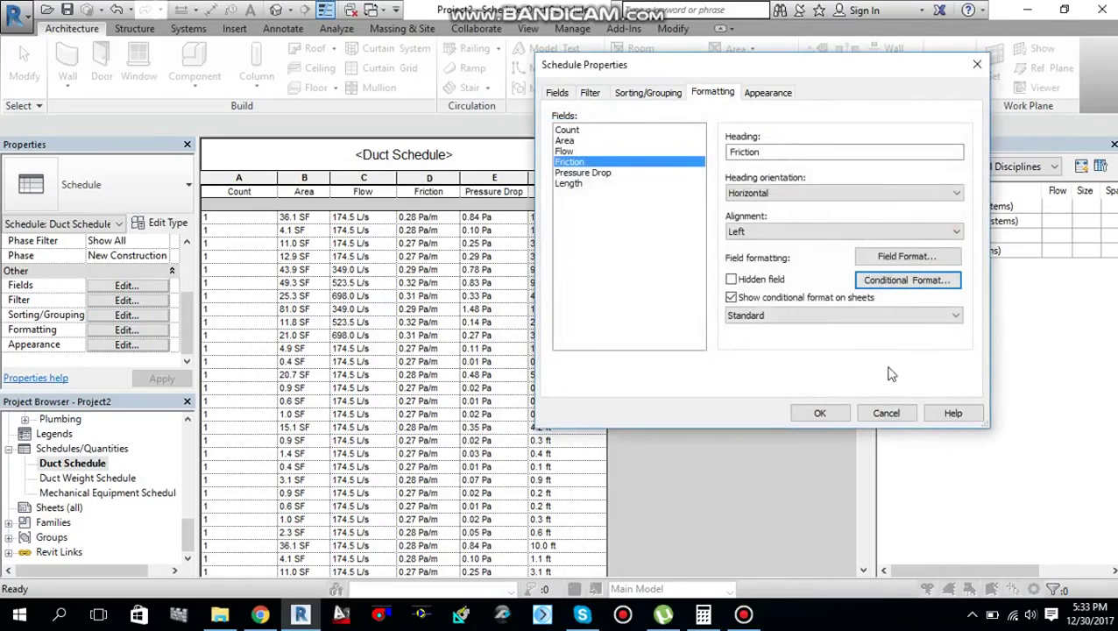
pyautogui.click(820, 412)
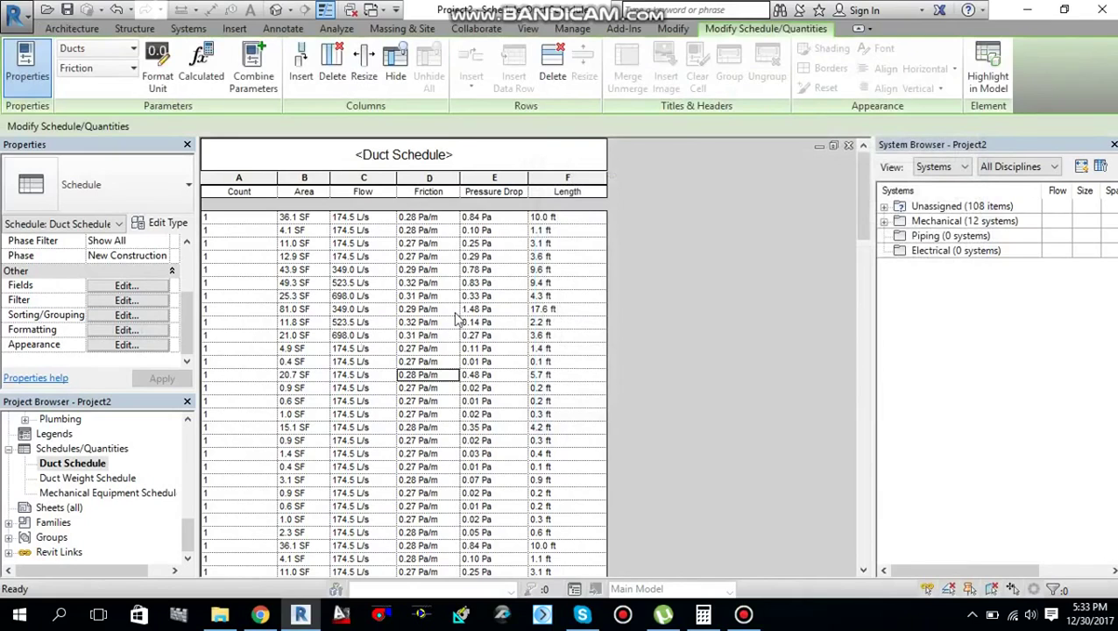
# - Look through the Friction column down to the grand total for cells flagged by the condition
pyautogui.scroll(-10, 456, 320)
pyautogui.scroll(10, 422, 226)
pyautogui.scroll(-6, 425, 394)
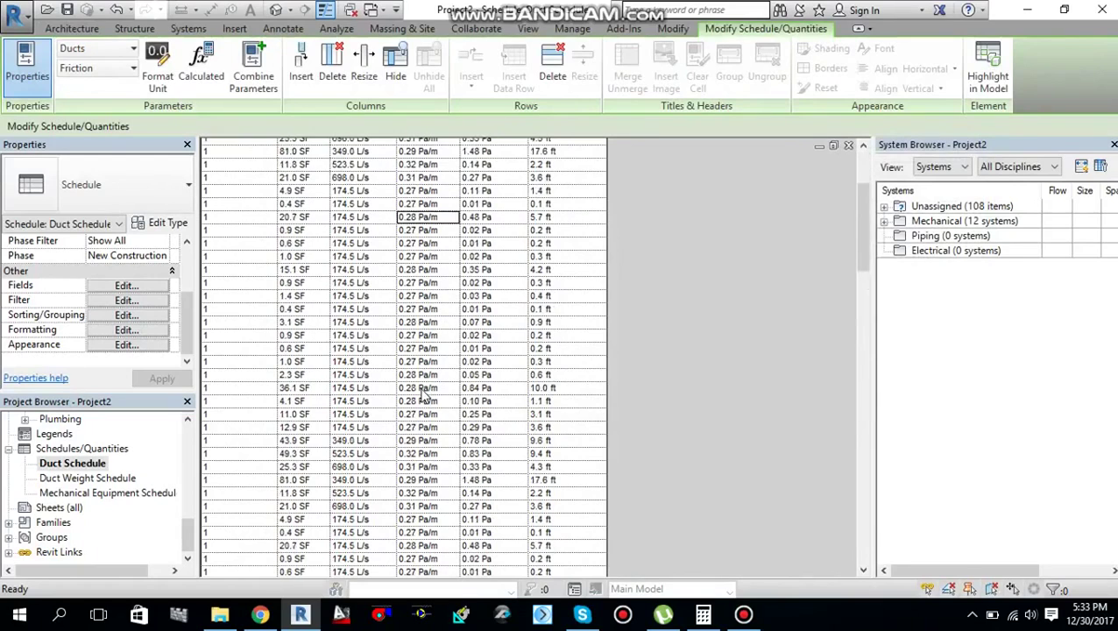
pyautogui.scroll(-2, 421, 396)
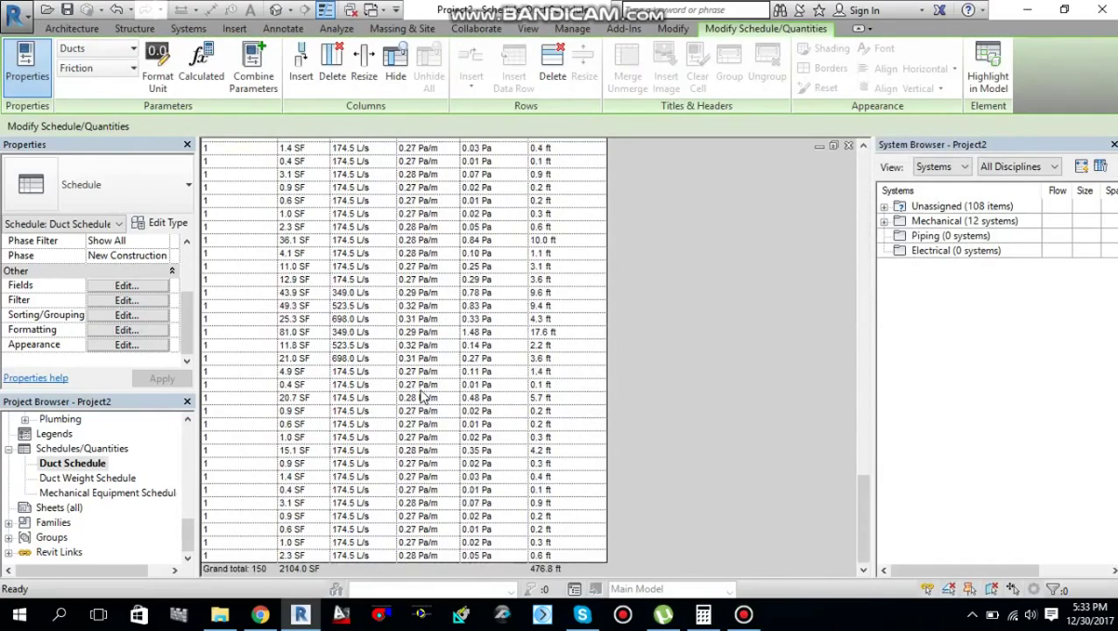
pyautogui.scroll(10, 421, 397)
pyautogui.scroll(10, 425, 397)
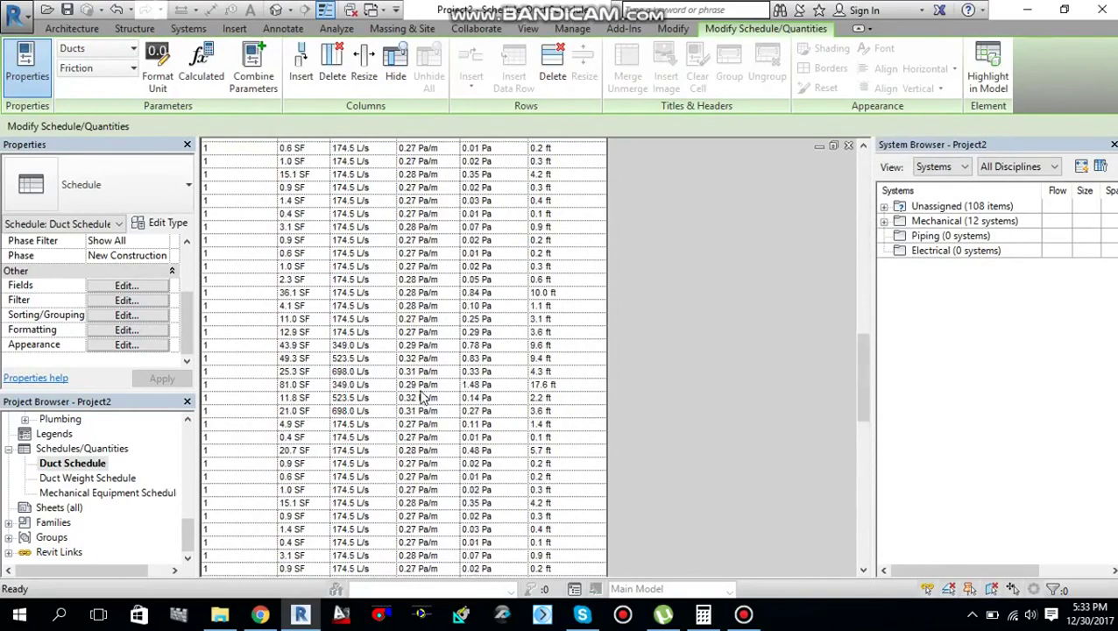
pyautogui.scroll(4, 425, 397)
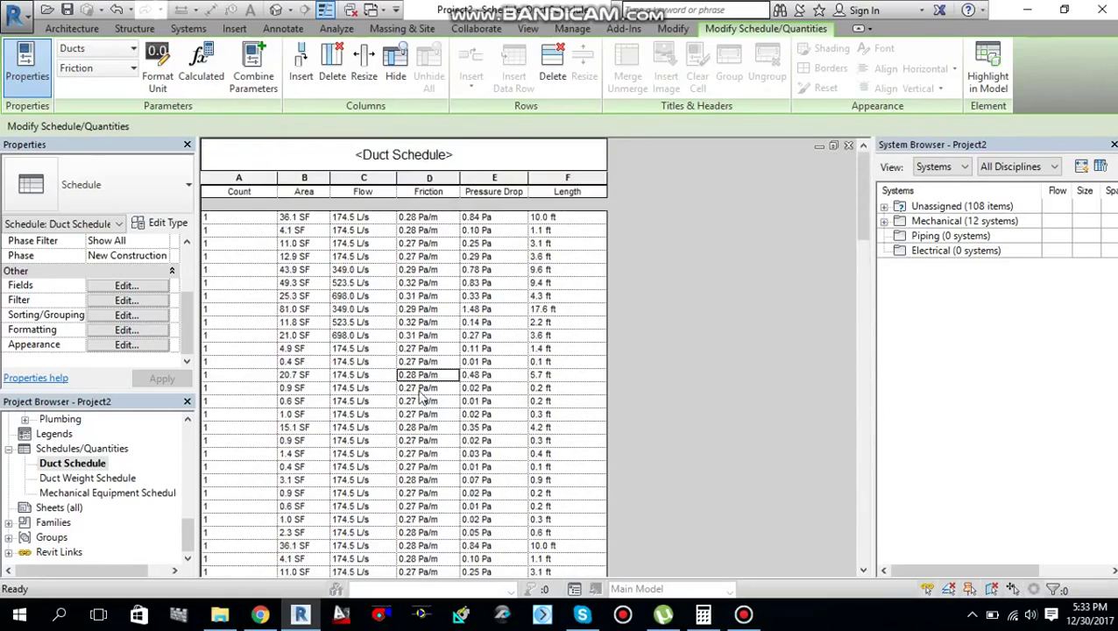
# - Change the Friction field's conditional format threshold to 0.31 Pa/m and apply it to the schedule
pyautogui.click(127, 330)
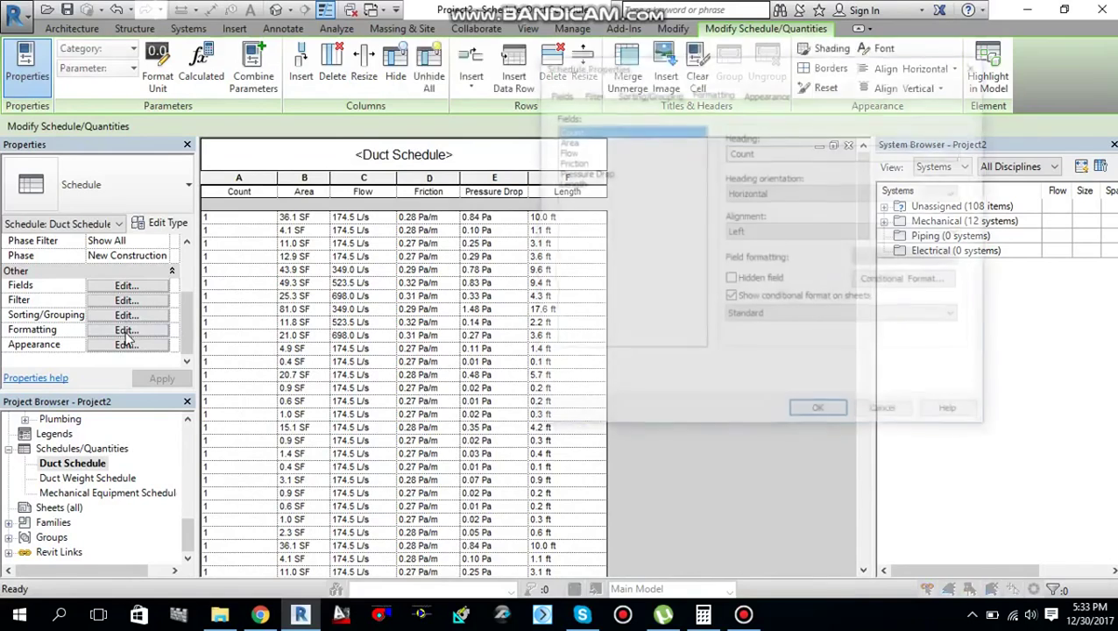
pyautogui.click(571, 162)
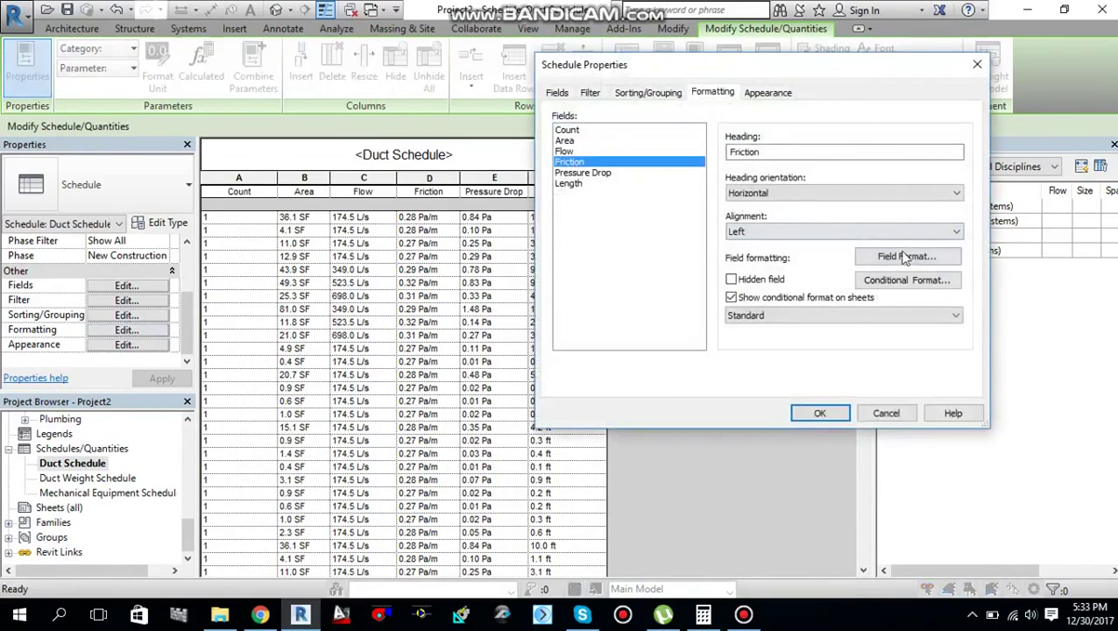
pyautogui.click(906, 280)
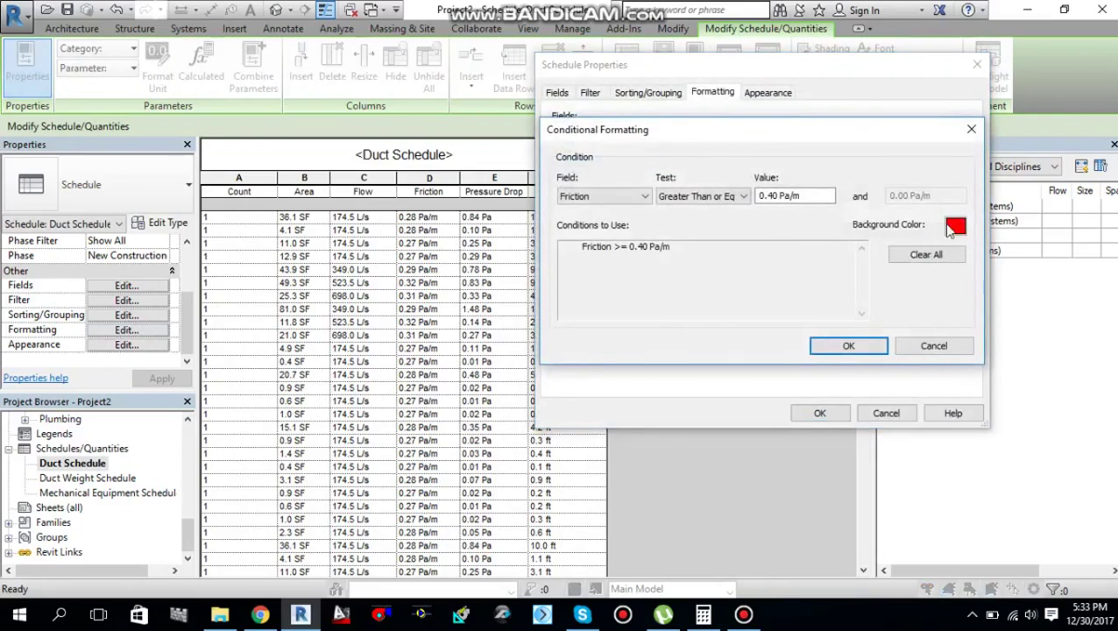
pyautogui.click(785, 195)
pyautogui.moveTo(774, 197); pyautogui.dragTo(779, 197)
pyautogui.write('31')
pyautogui.click(864, 346)
pyautogui.click(821, 414)
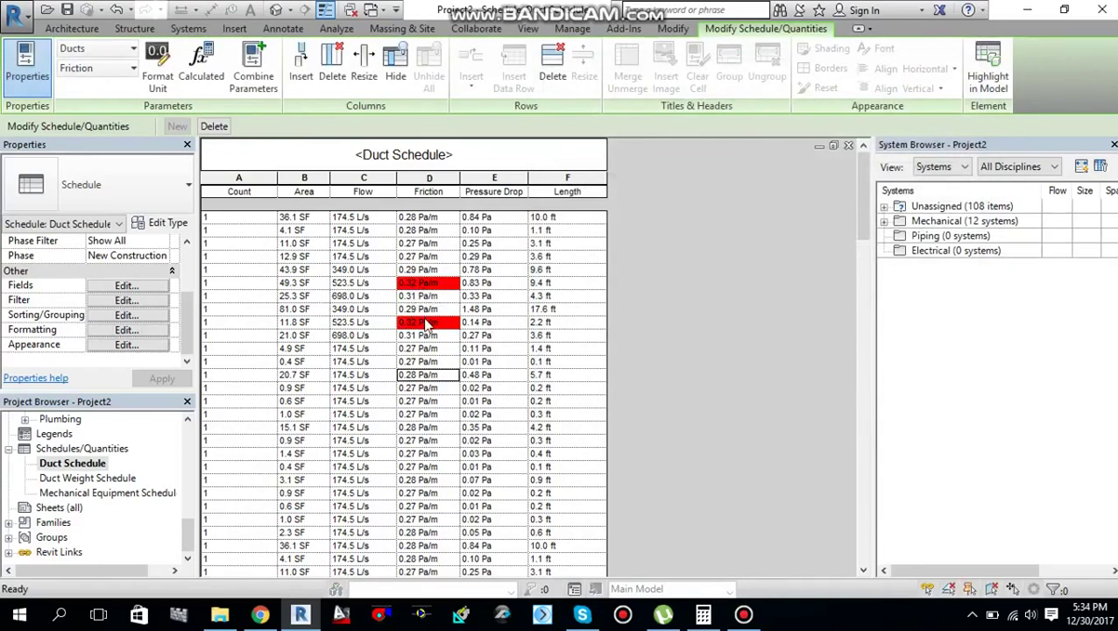
# - Highlight in the model a duct whose friction is flagged red, letting the closed views be searched for it
pyautogui.scroll(-3, 474, 369)
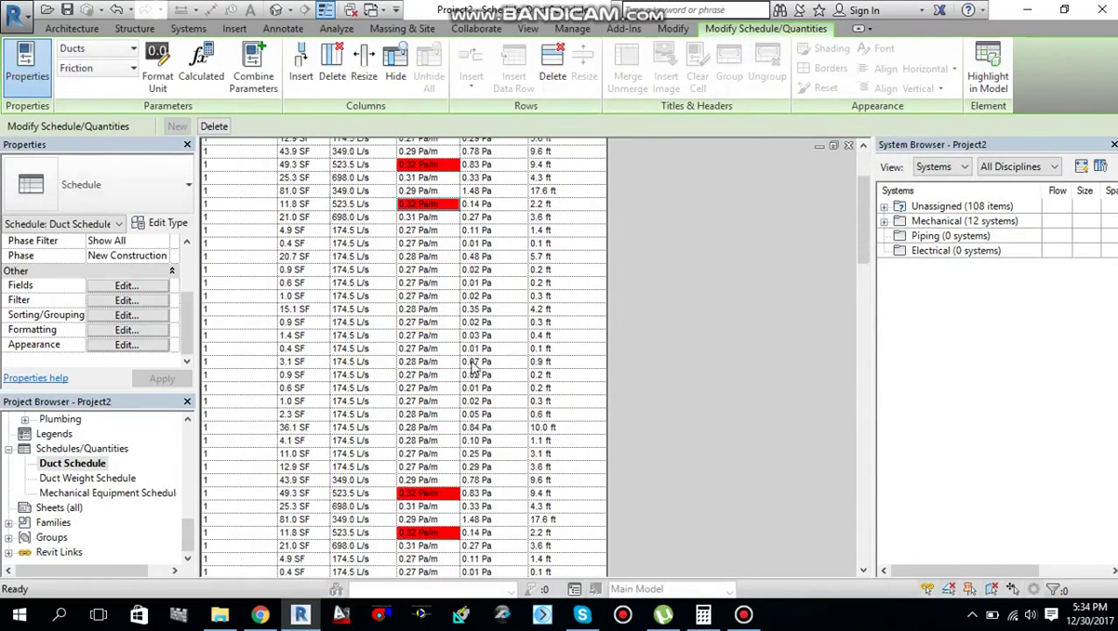
pyautogui.scroll(-6, 478, 368)
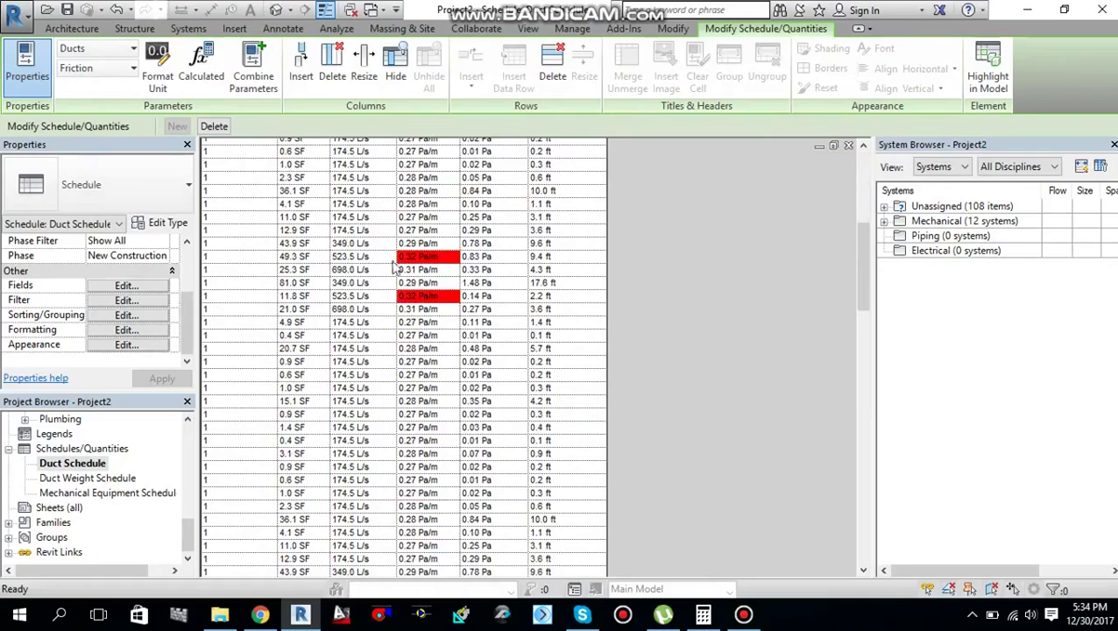
pyautogui.scroll(-7, 473, 285)
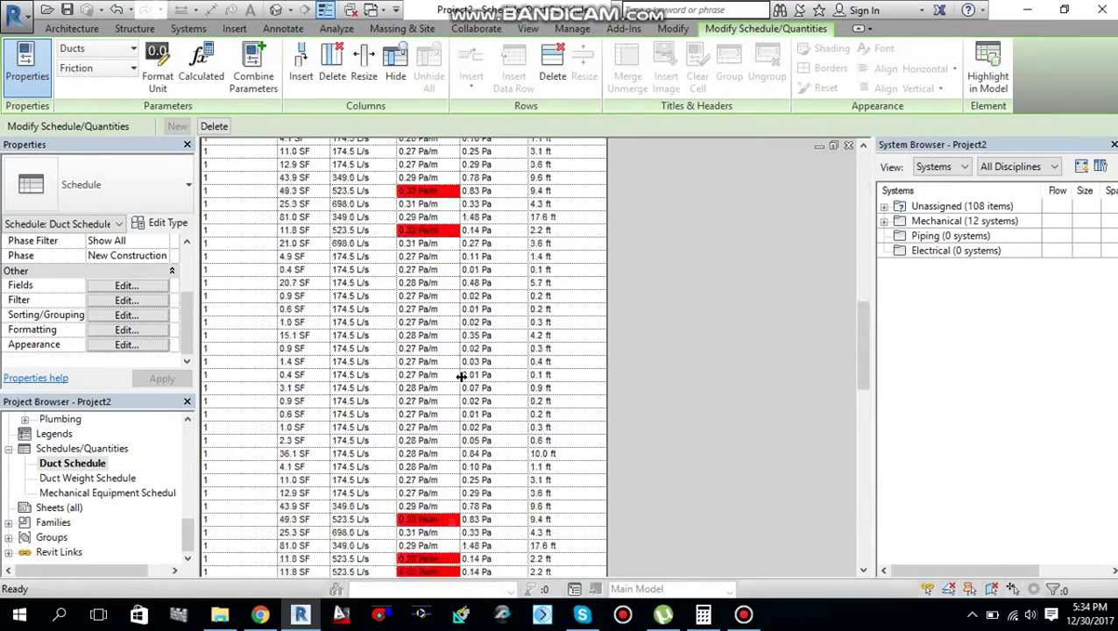
pyautogui.scroll(10, 461, 376)
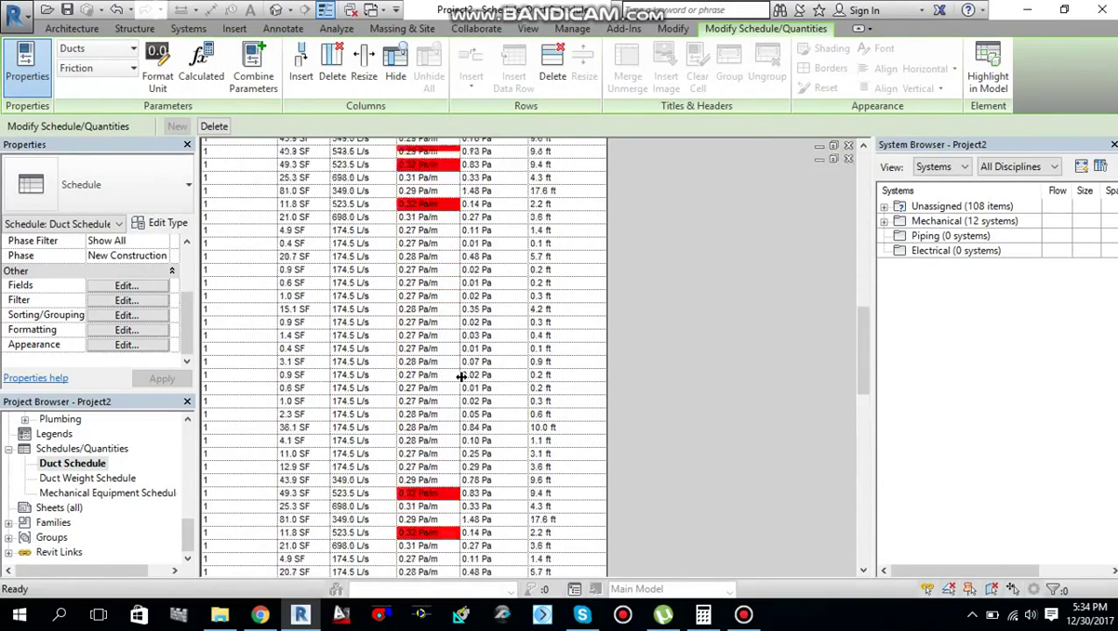
pyautogui.scroll(10, 305, 362)
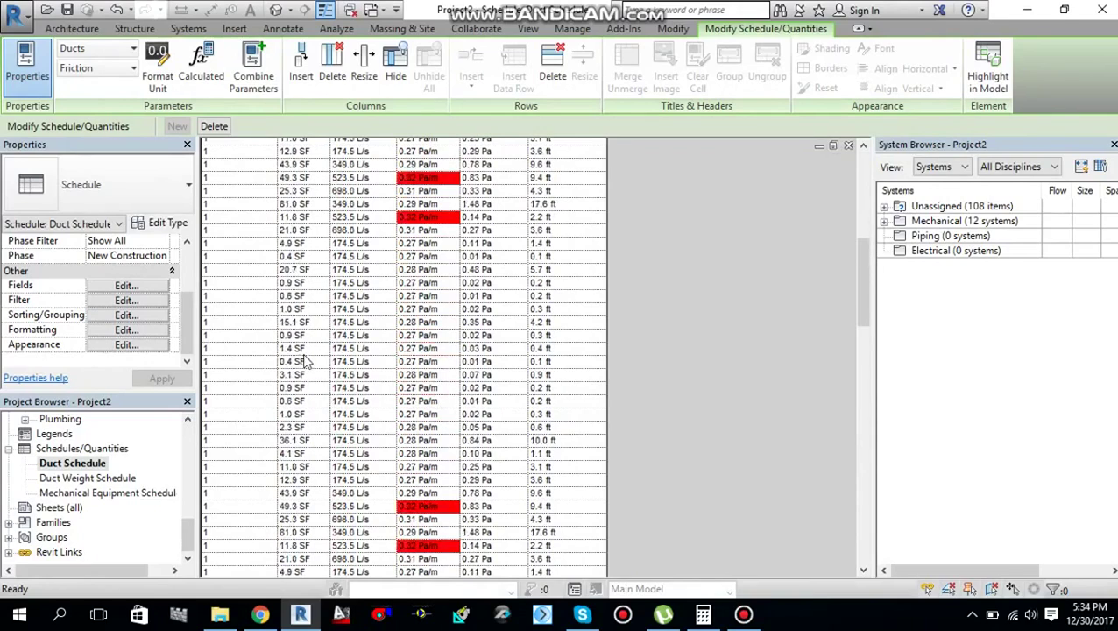
pyautogui.scroll(-7, 328, 361)
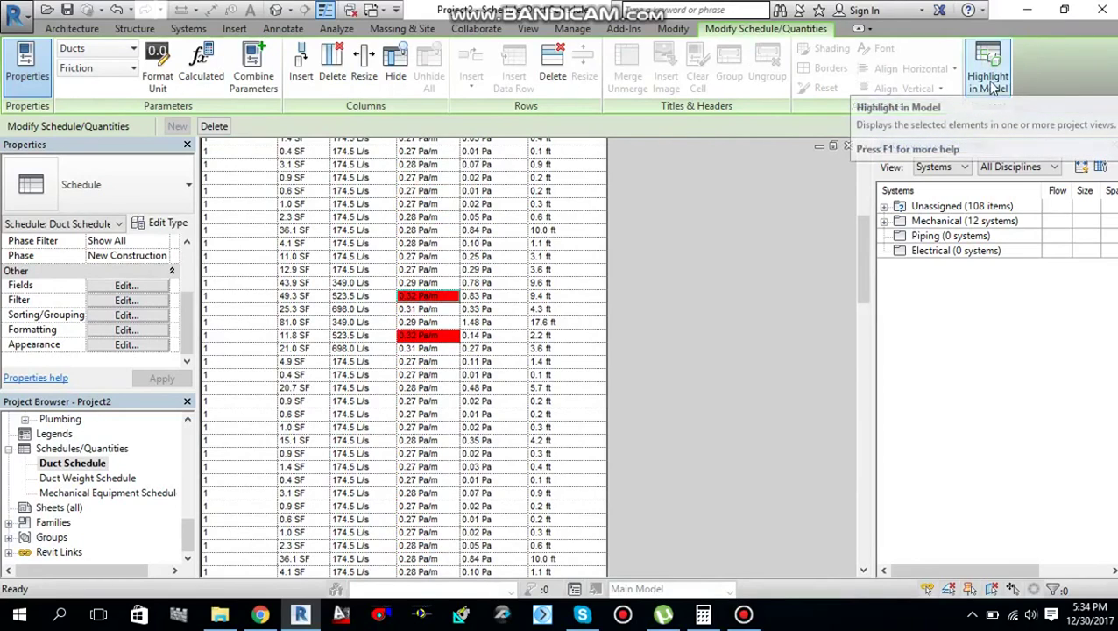
pyautogui.click(991, 83)
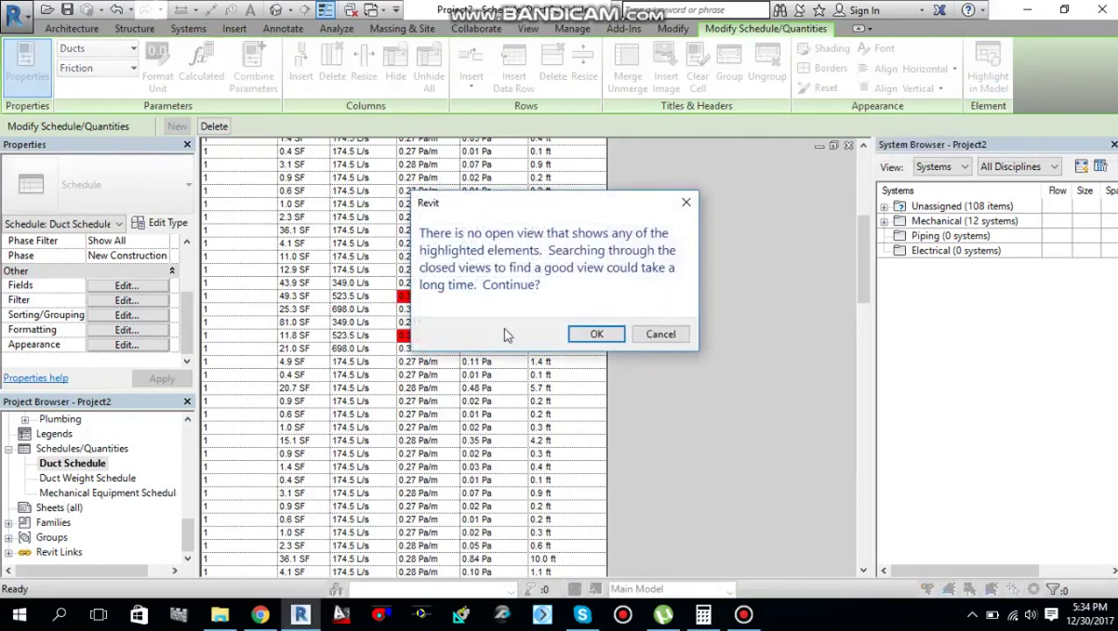
pyautogui.click(596, 334)
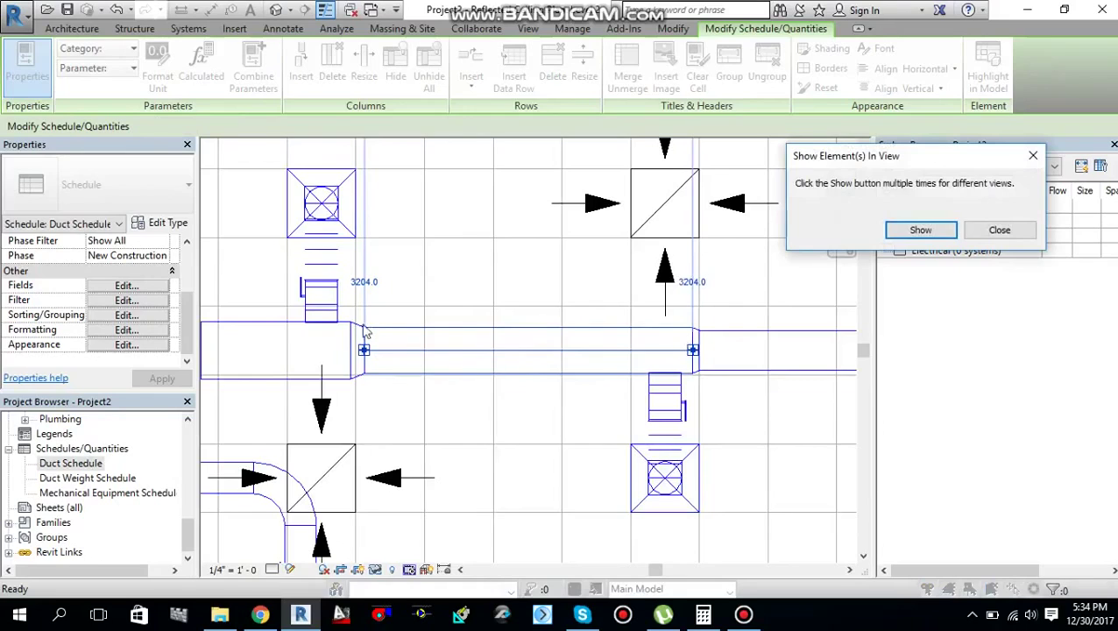
# - Show the highlighted duct in further views, then select it in the ceiling plan to examine its size and surrounding duct run
pyautogui.click(921, 231)
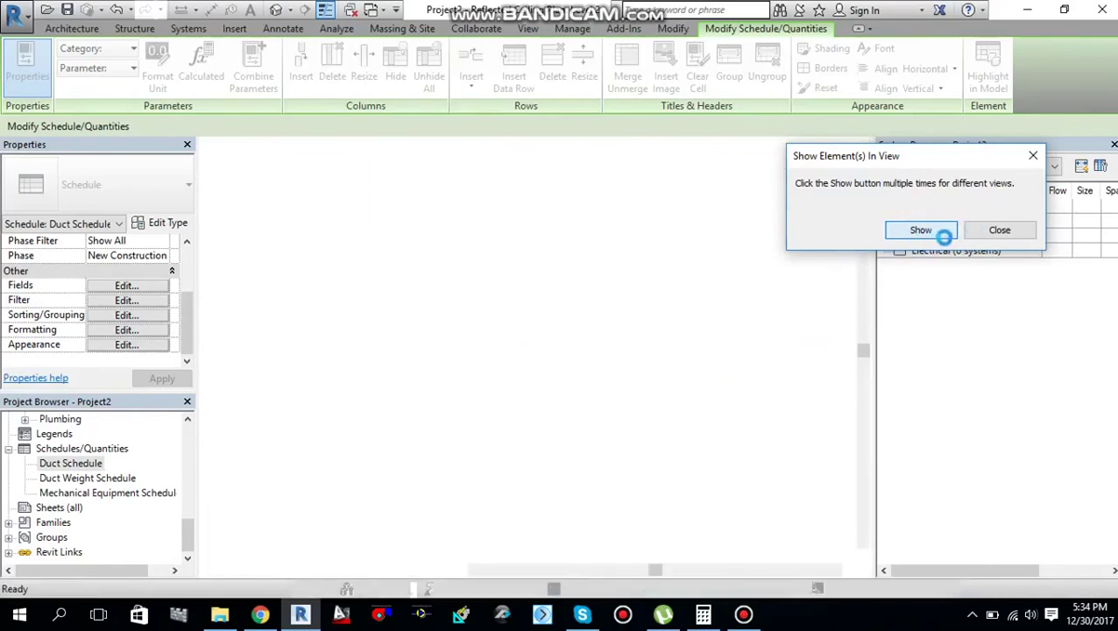
pyautogui.click(913, 230)
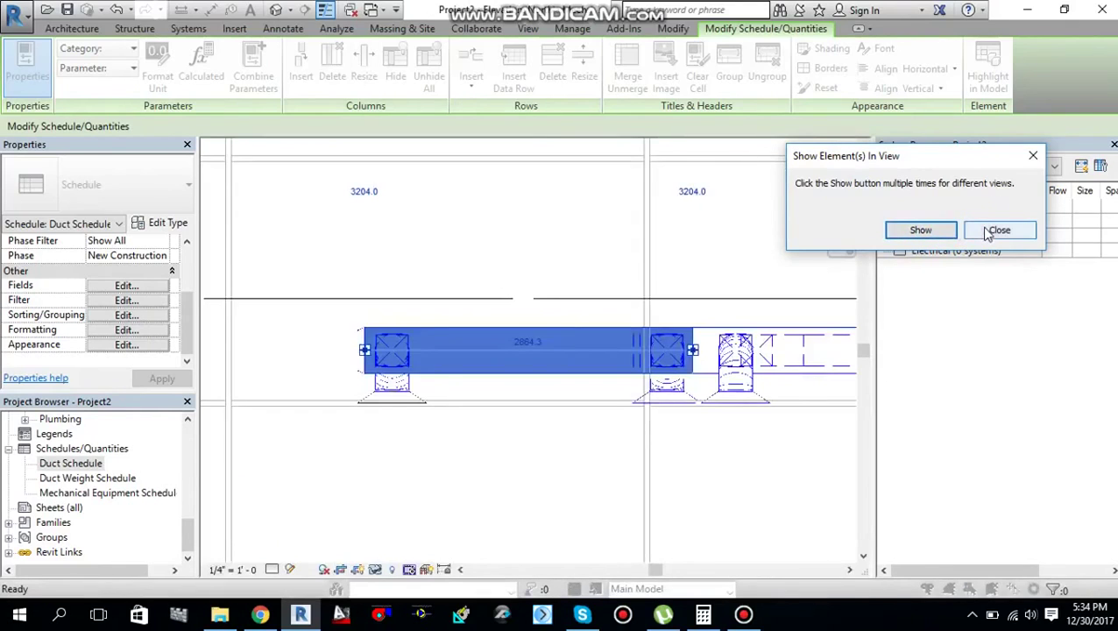
pyautogui.click(1000, 230)
pyautogui.click(526, 351)
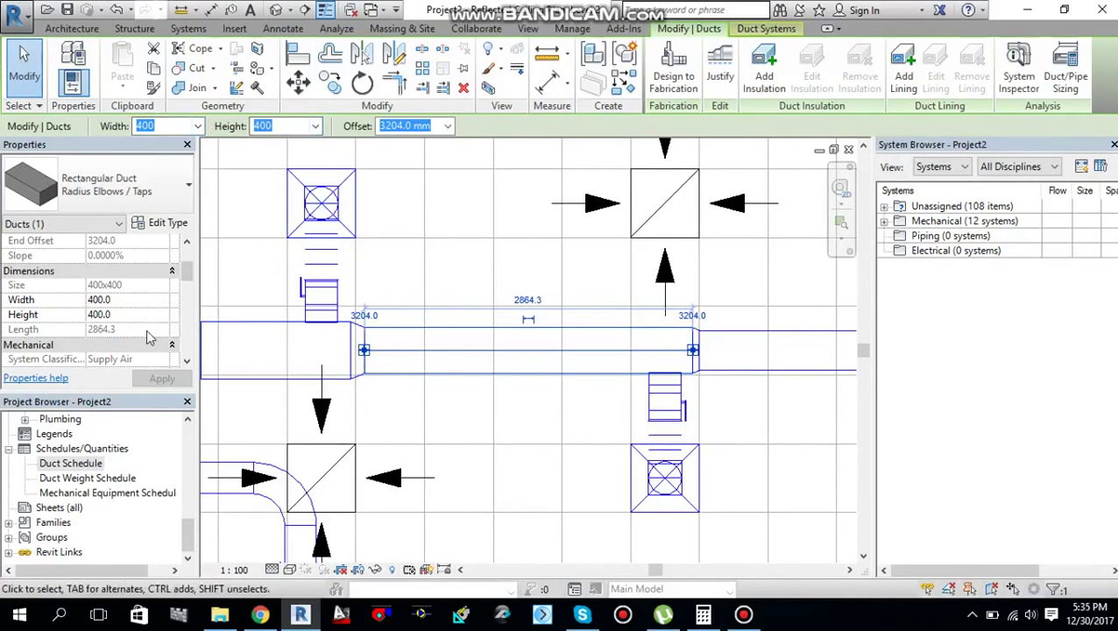
pyautogui.scroll(-1, 472, 373)
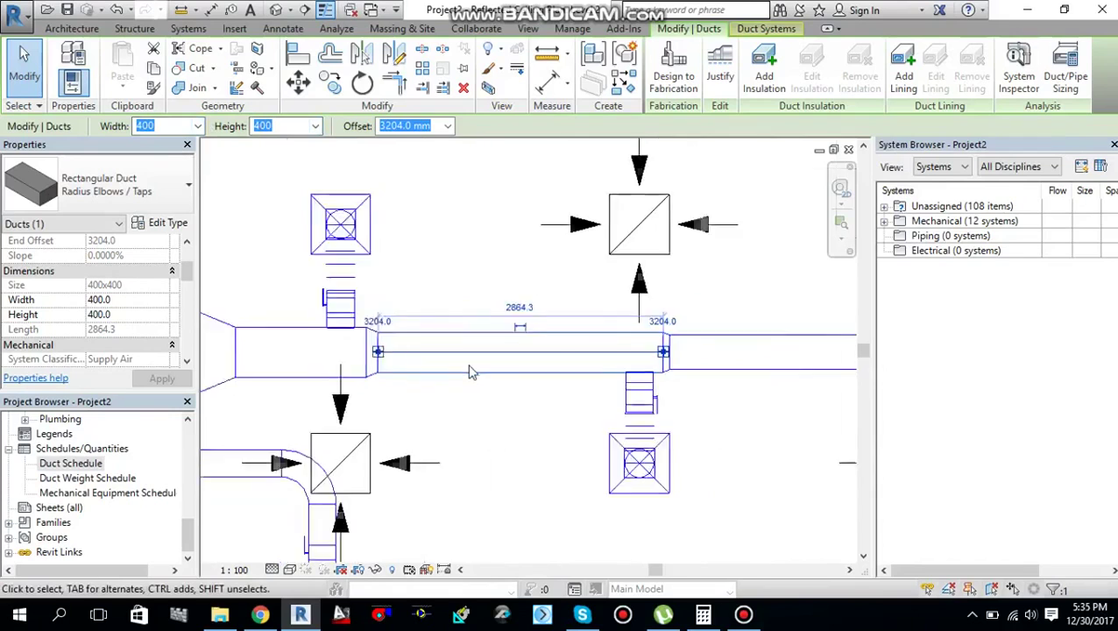
pyautogui.scroll(-3, 471, 372)
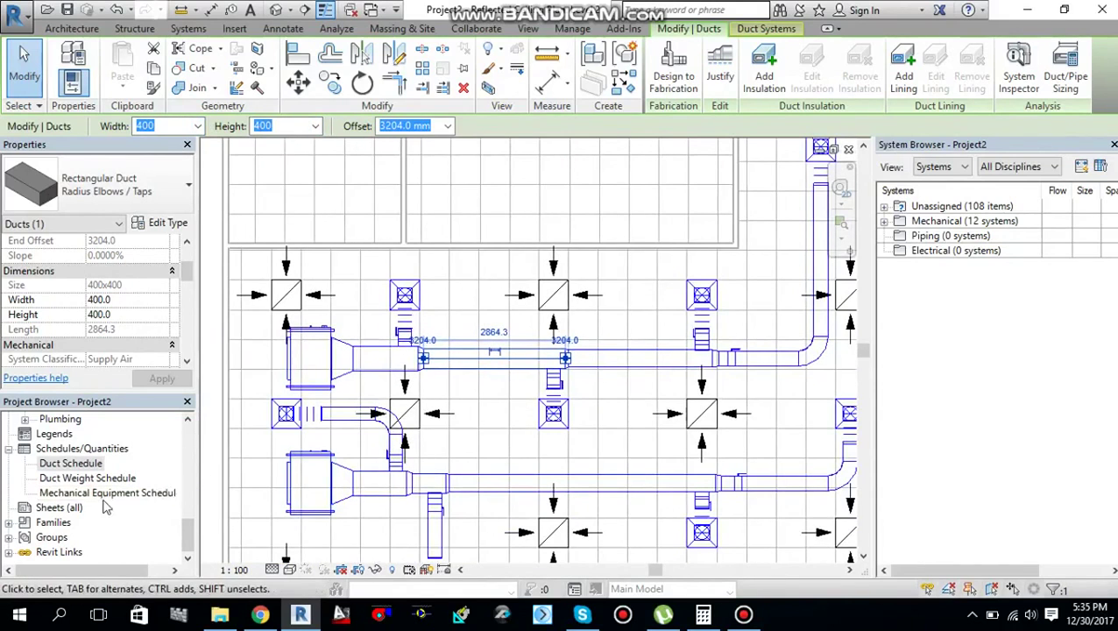
# - Reopen the Duct Schedule and filter it to ducts whose Flow equals 349, leaving the second filter rule unset
pyautogui.doubleClick(79, 465)
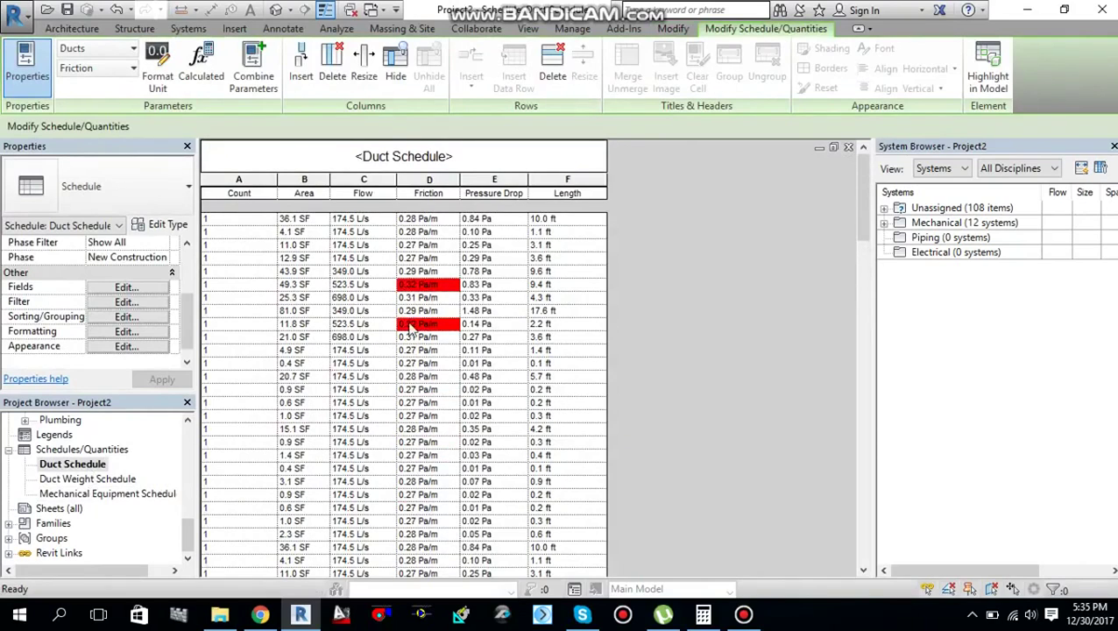
pyautogui.click(125, 317)
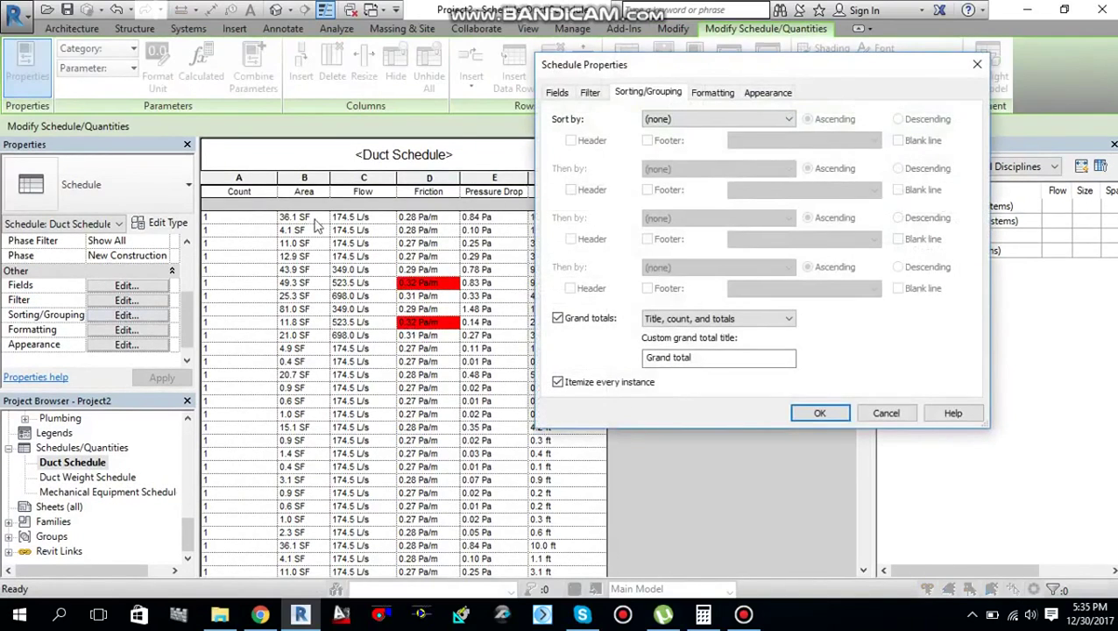
pyautogui.click(590, 95)
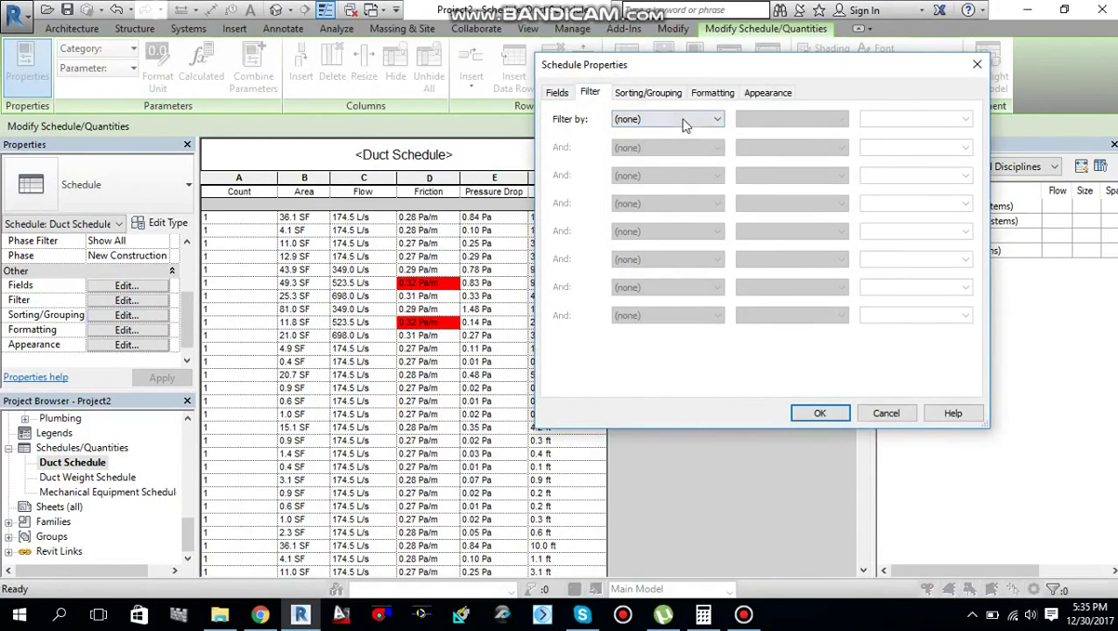
pyautogui.click(685, 121)
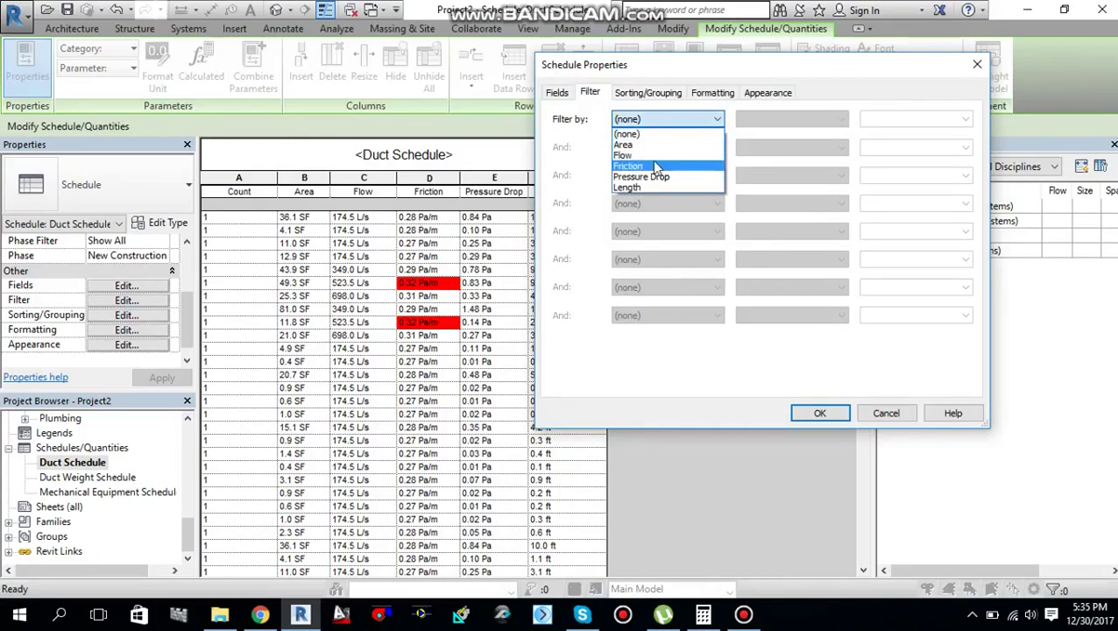
pyautogui.click(626, 155)
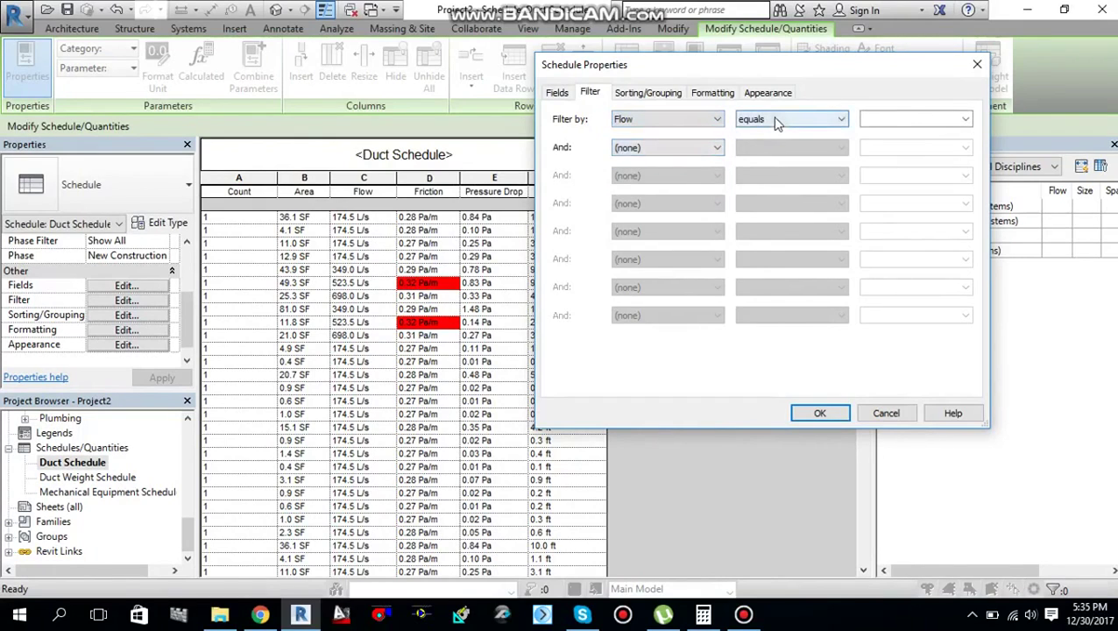
pyautogui.click(908, 116)
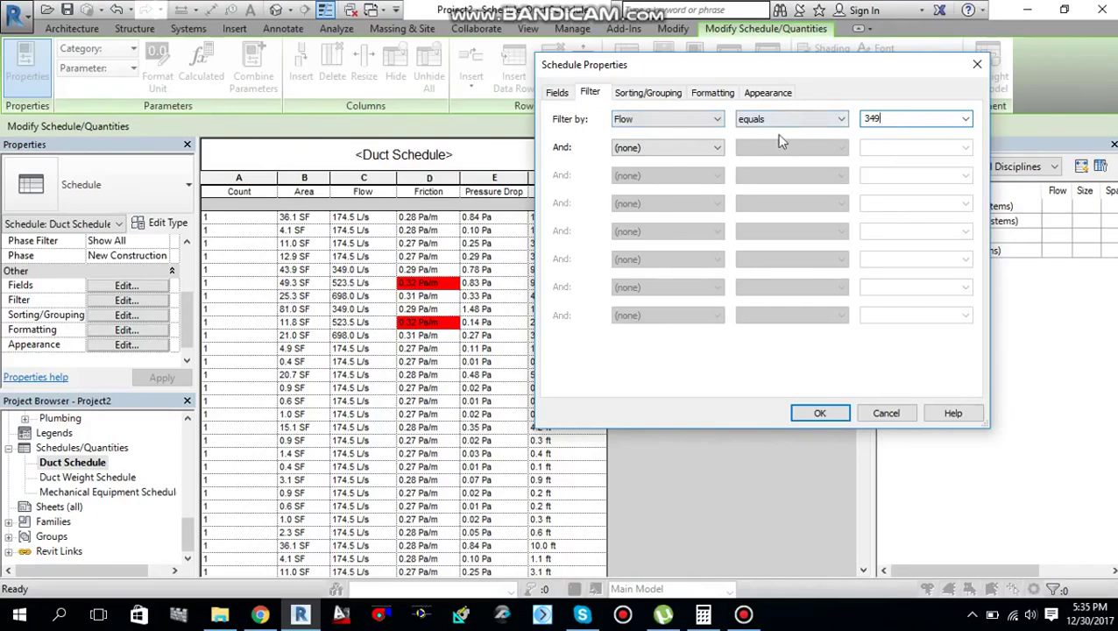
pyautogui.click(710, 148)
pyautogui.click(649, 158)
pyautogui.click(820, 413)
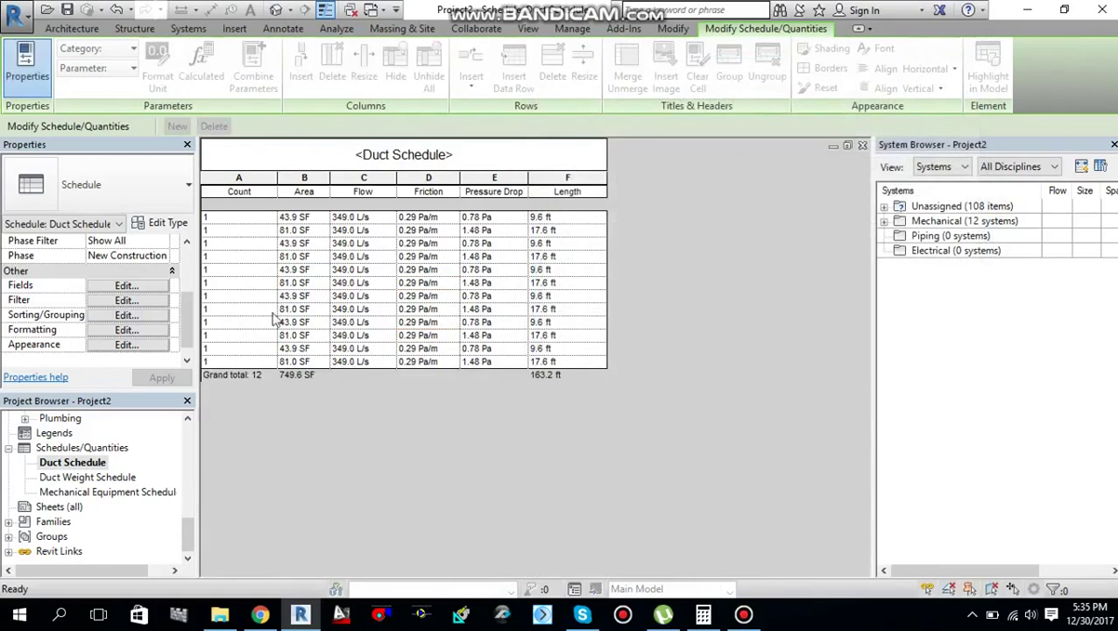